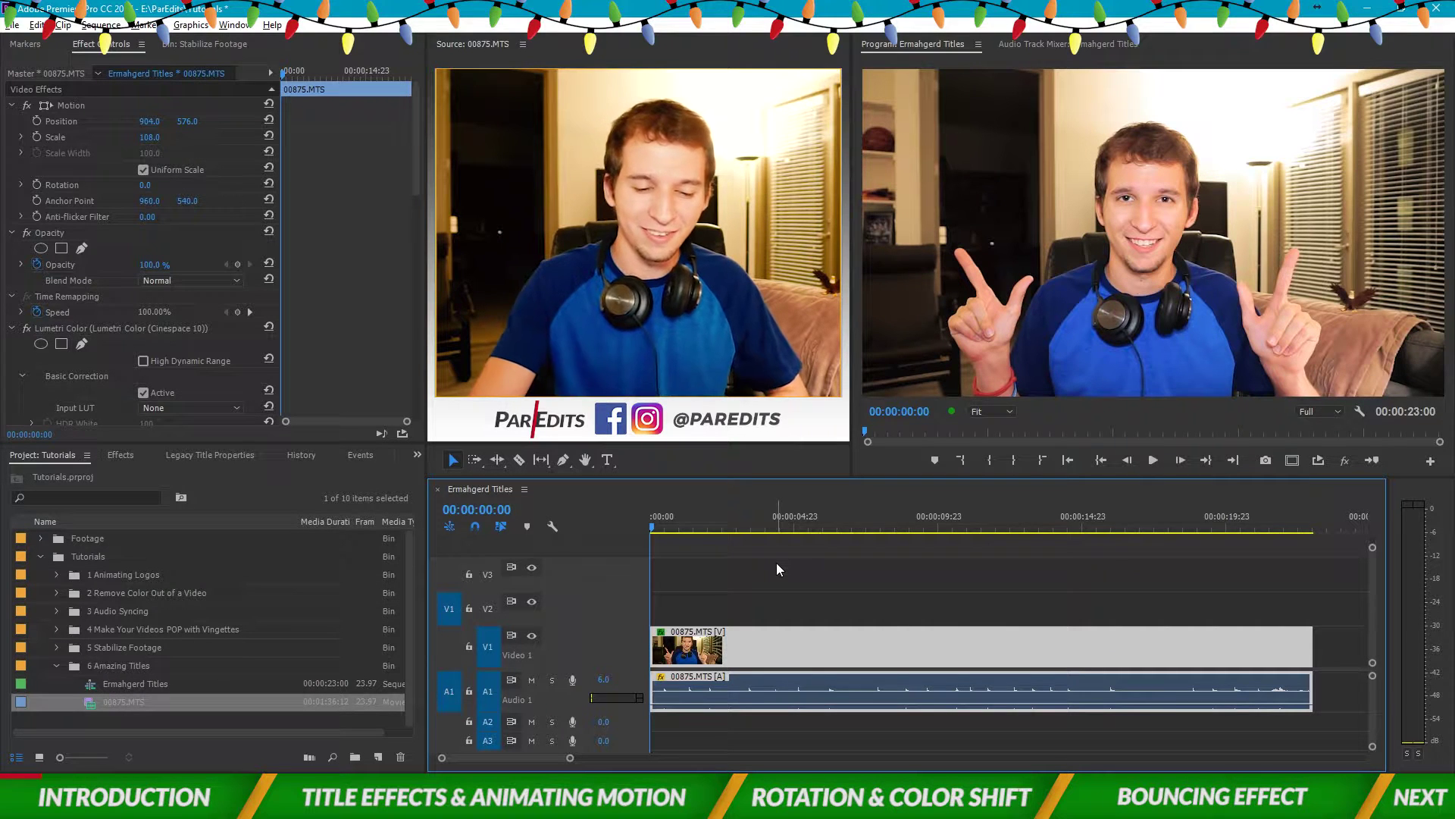
{"action": "key", "text": "space"}
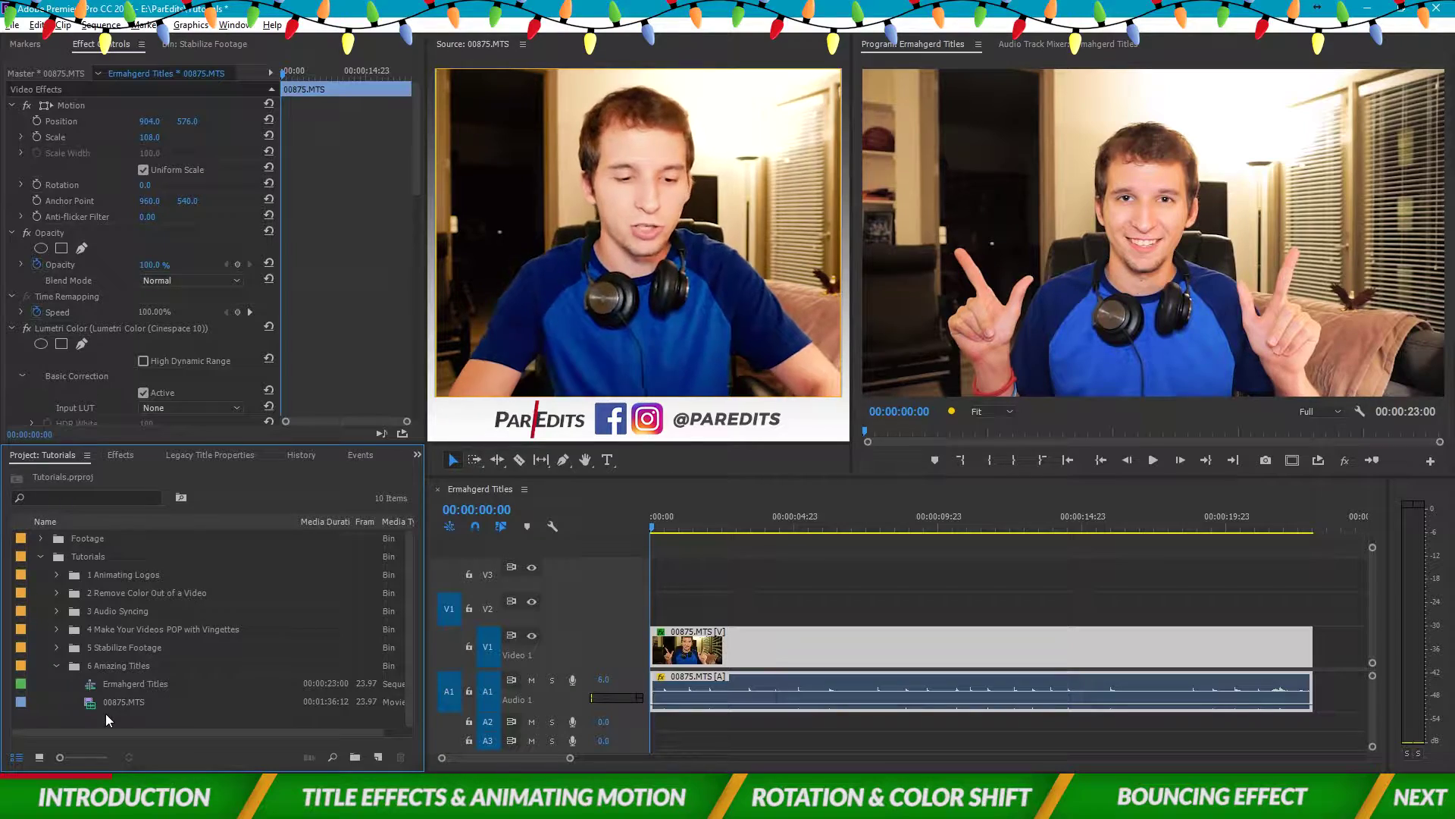
{"action": "key", "text": "ctrl+t"}
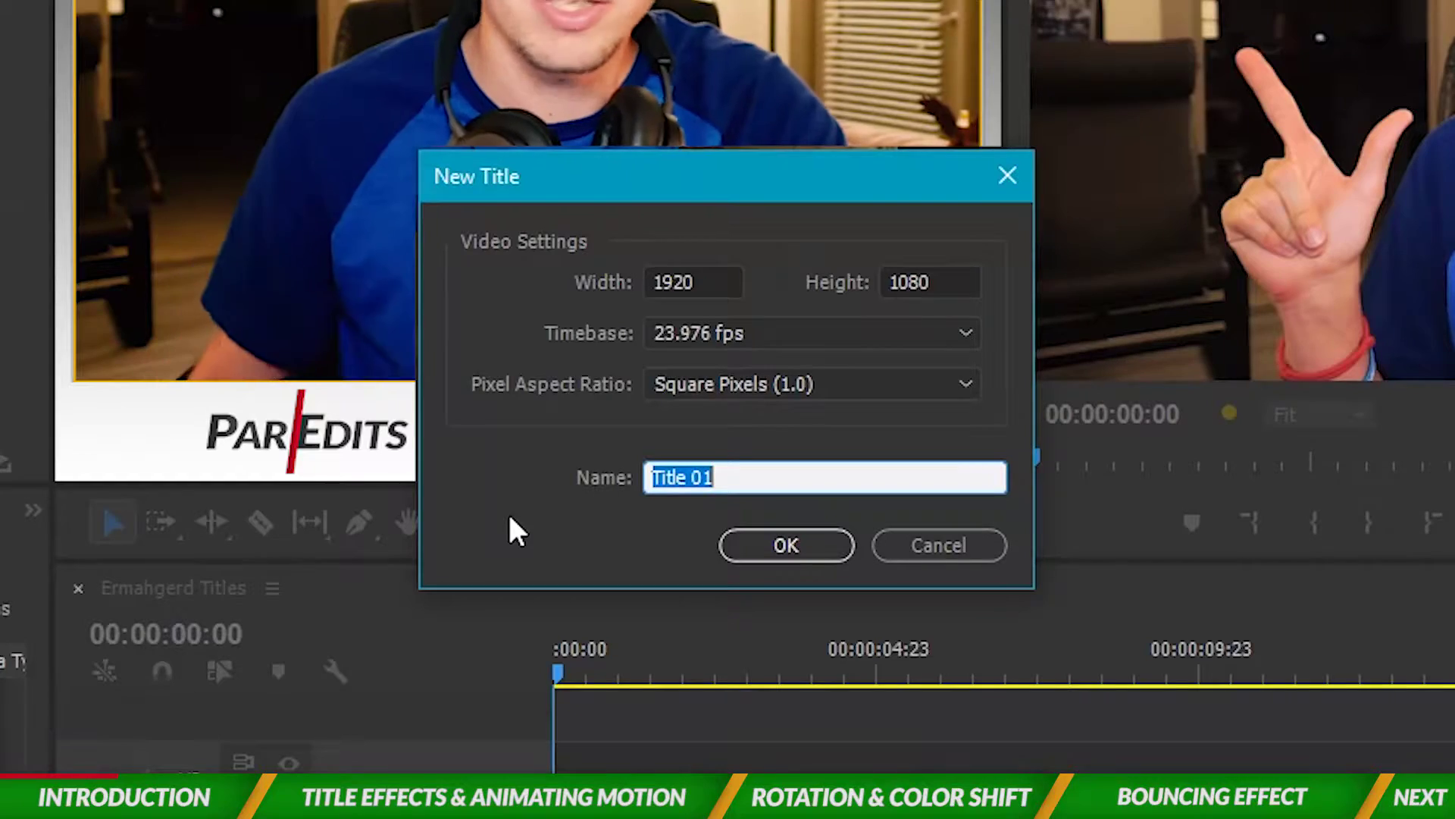
{"action": "left_click", "coordinate": [799, 557]}
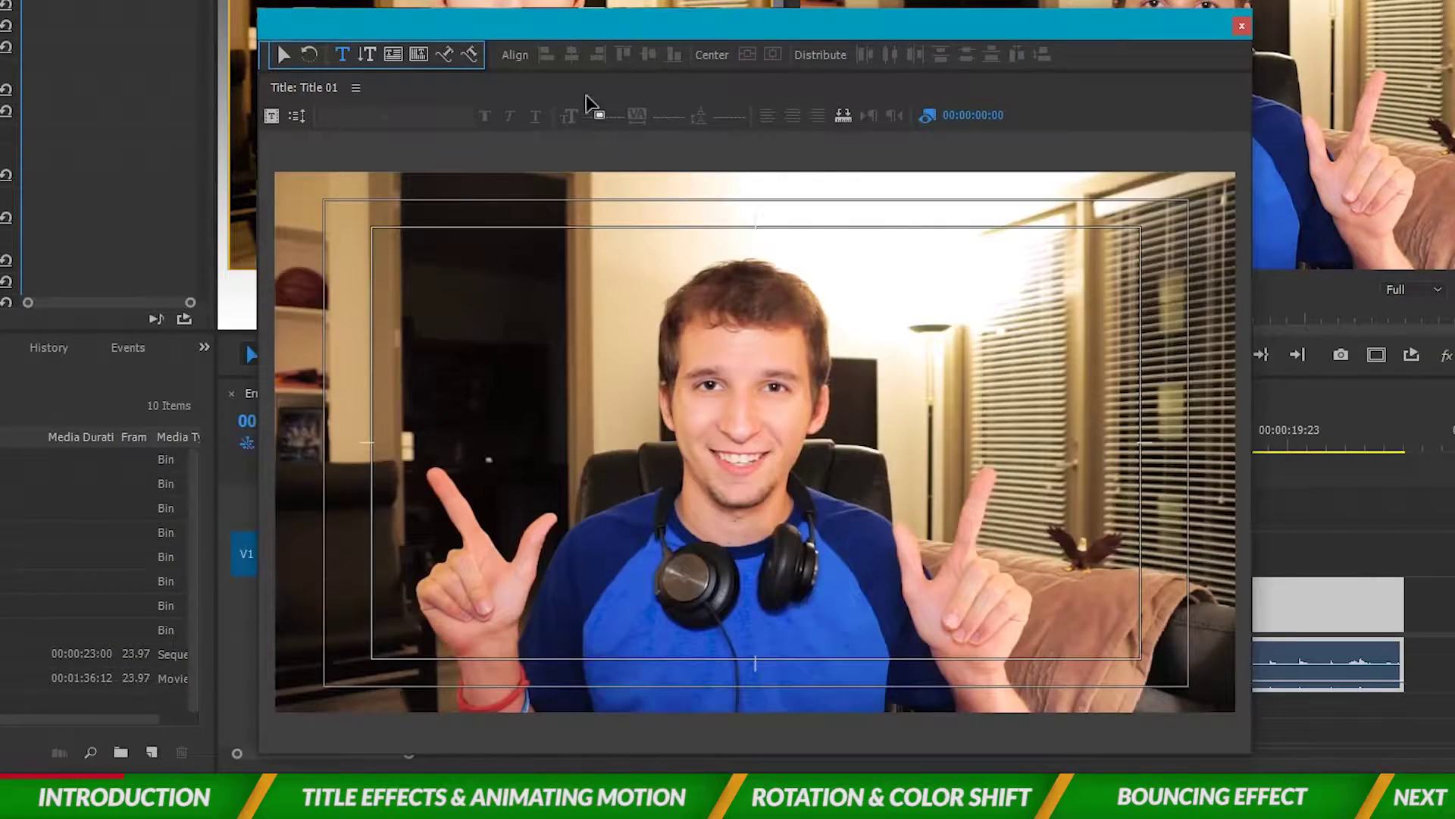
{"action": "left_click_drag", "start_coordinate": [592, 73], "coordinate": [591, 105]}
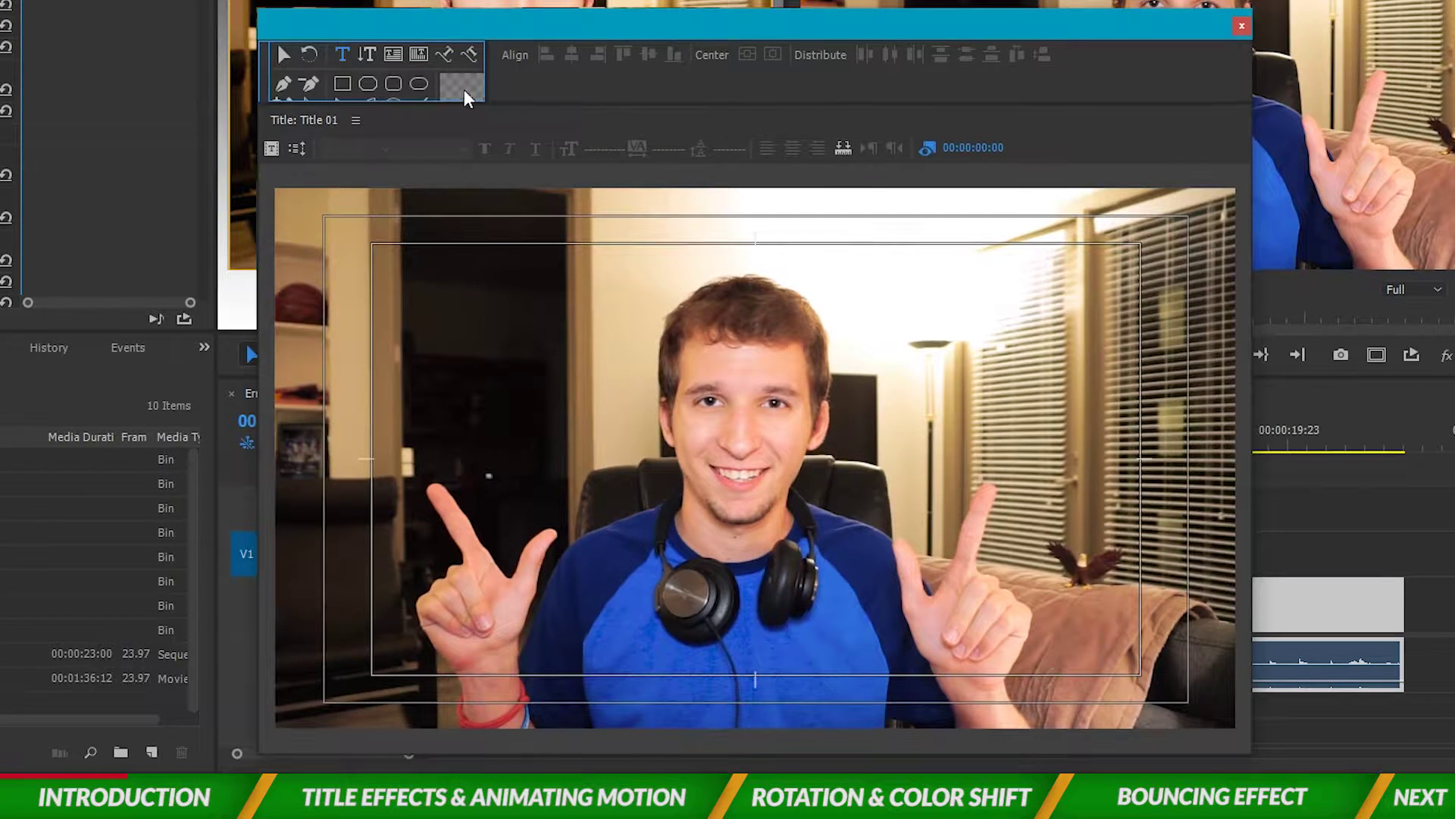
{"action": "left_click", "coordinate": [463, 112]}
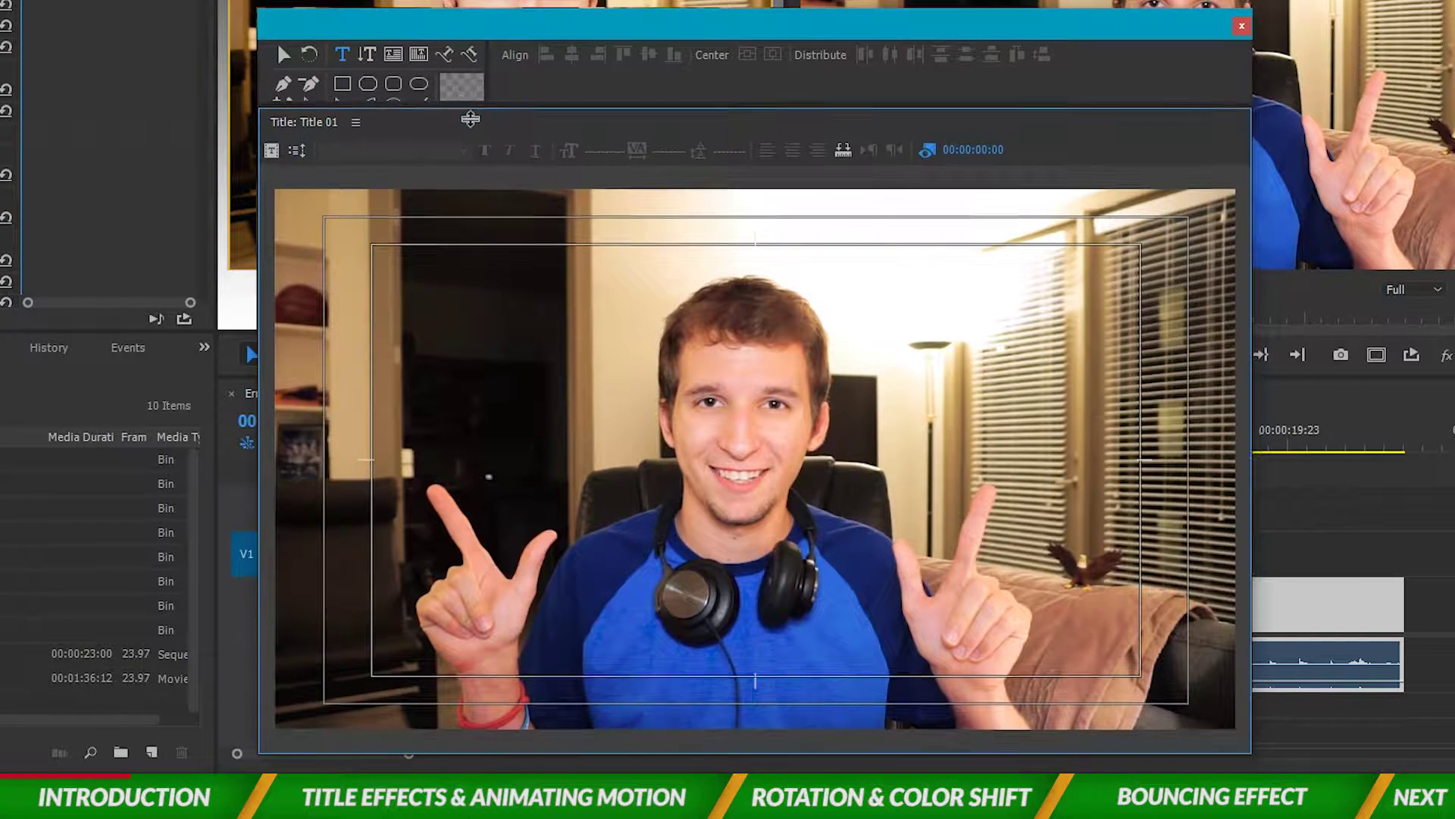
{"action": "left_click_drag", "start_coordinate": [460, 106], "coordinate": [477, 129]}
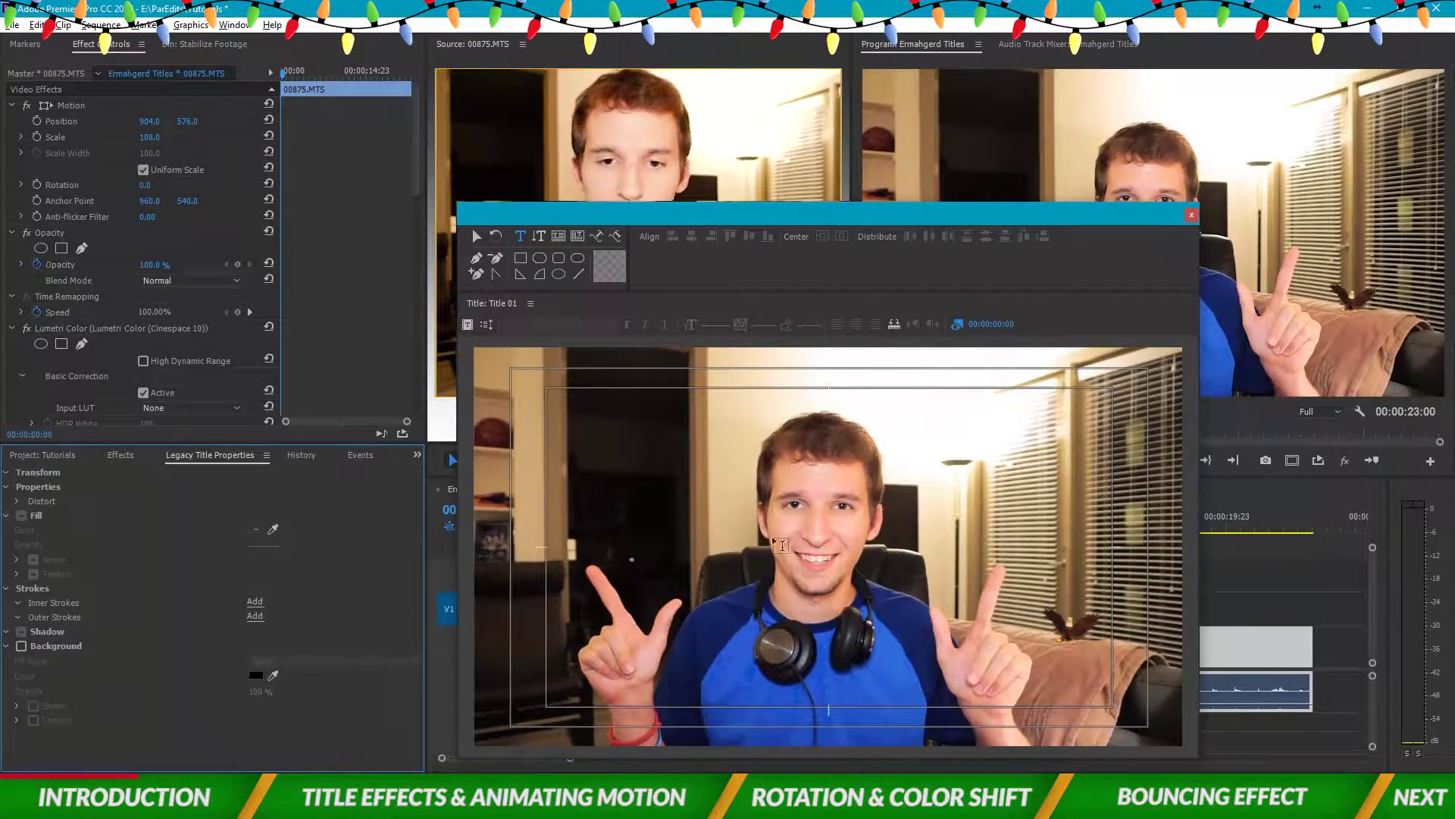
{"action": "left_click", "coordinate": [1191, 216]}
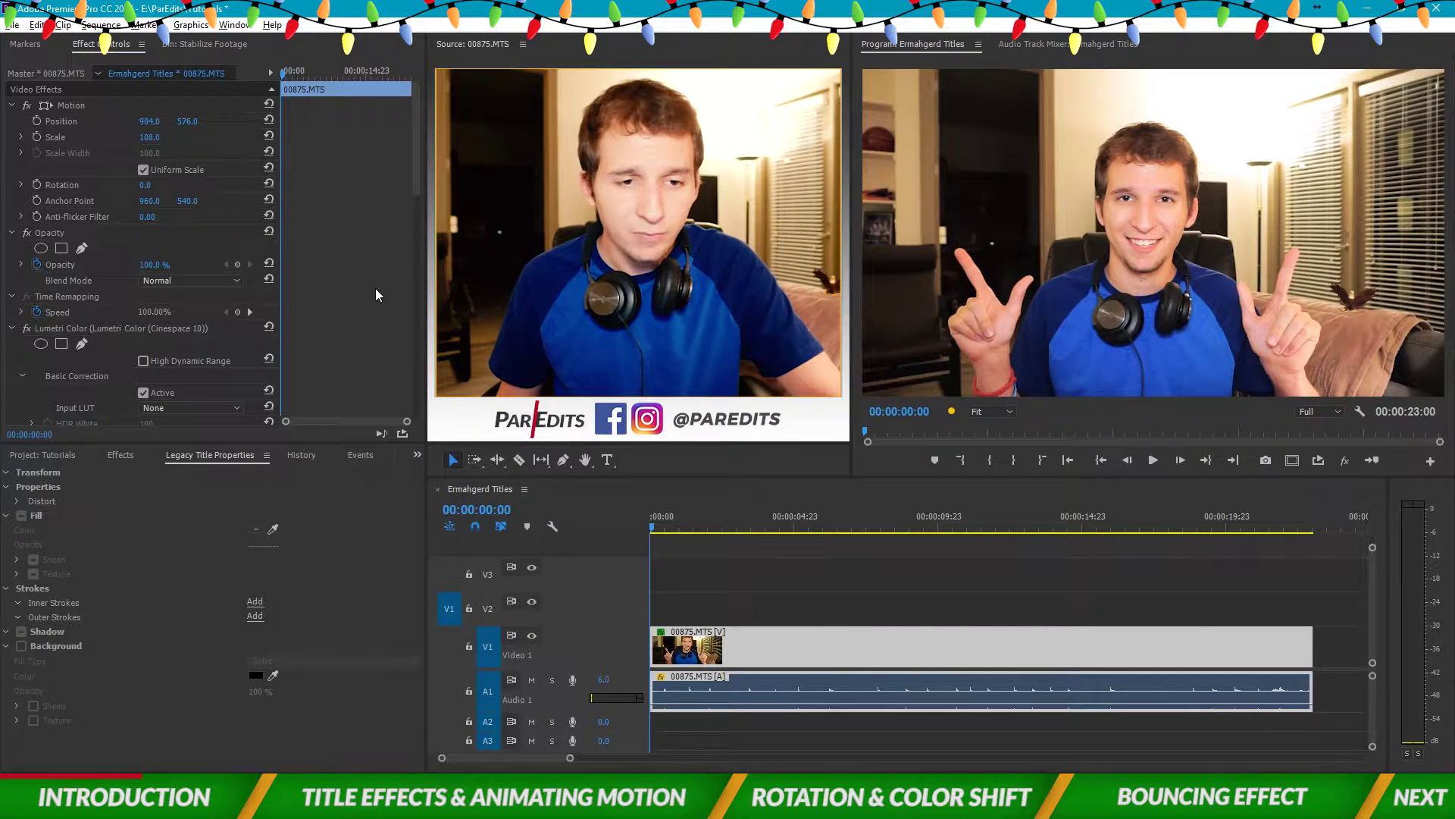
{"action": "left_click", "coordinate": [40, 454]}
- Add the text COOL in the upper-left area of the video frame and the text TEXT to the right of the head
{"action": "left_click", "coordinate": [706, 594]}
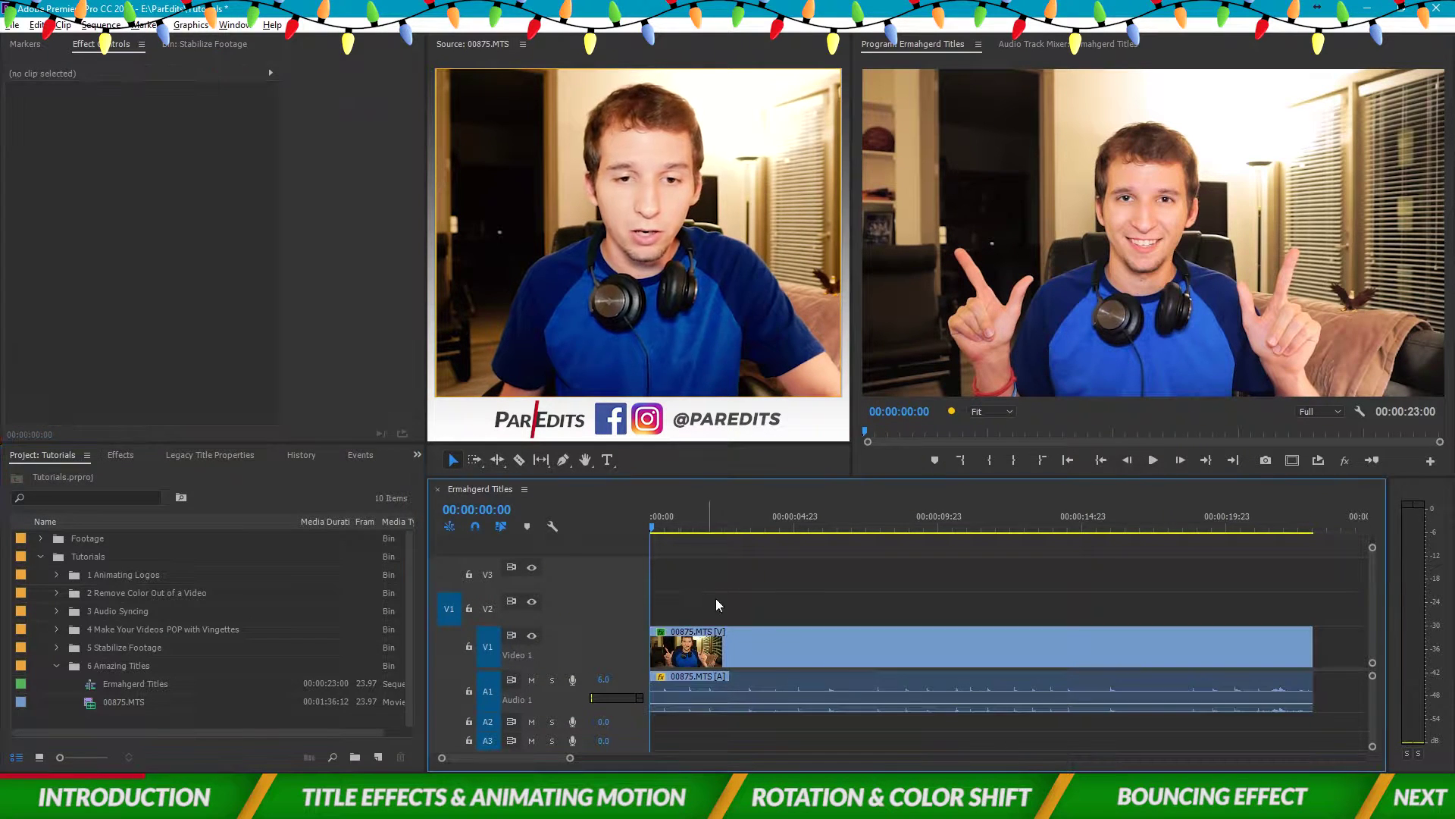
{"action": "left_click", "coordinate": [608, 459]}
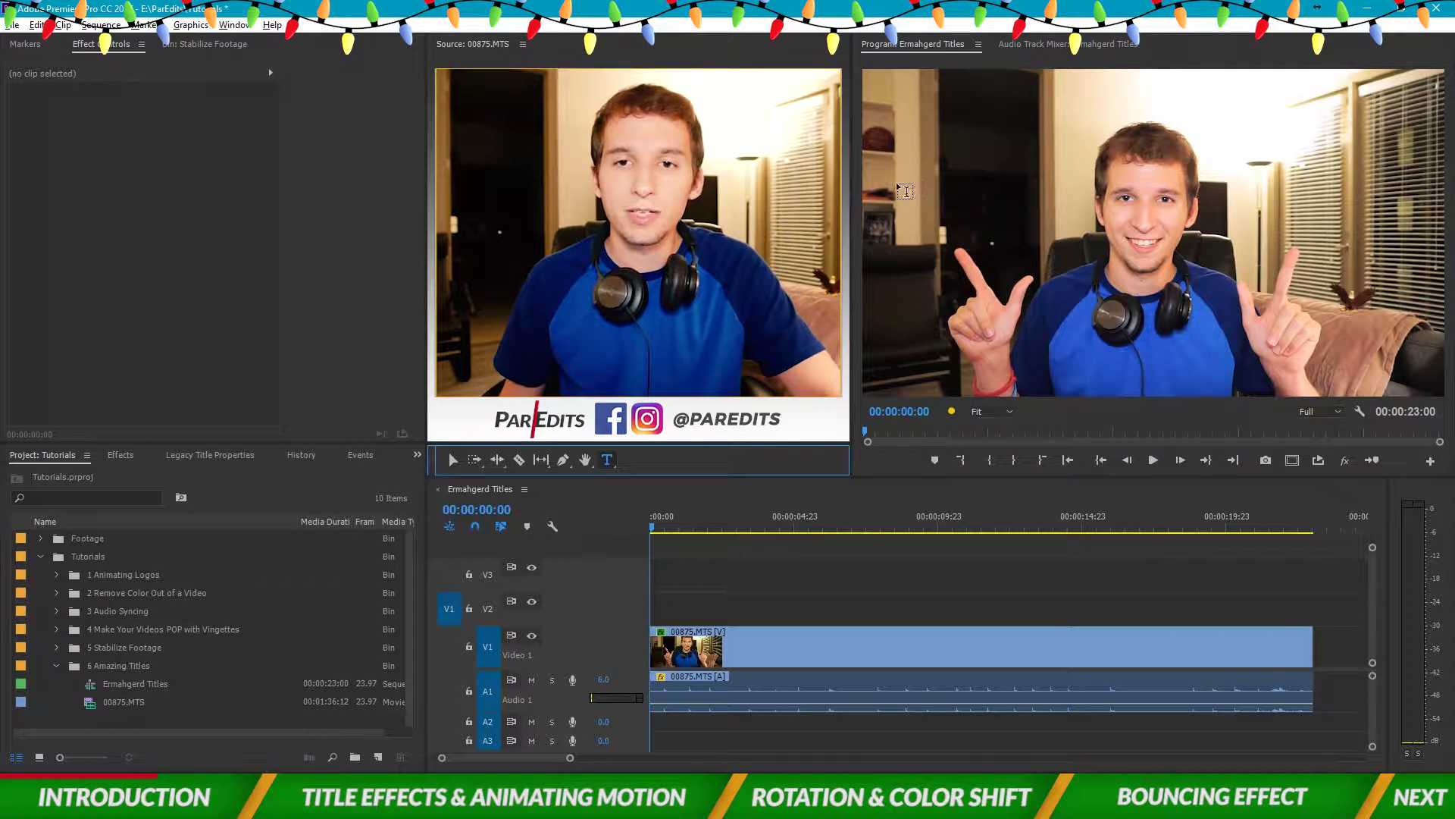
{"action": "left_click", "coordinate": [896, 159]}
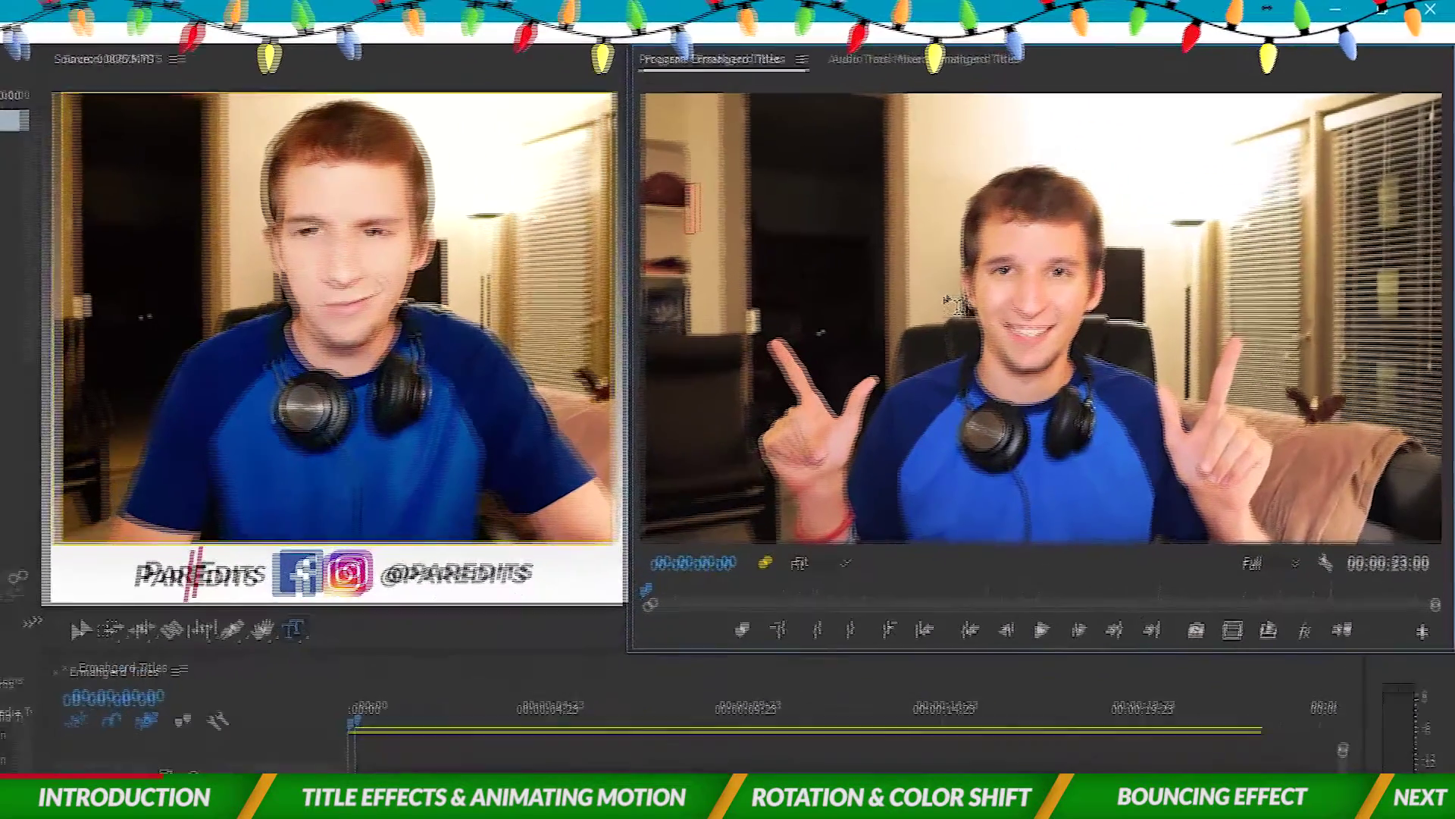
{"action": "type", "text": "COOL"}
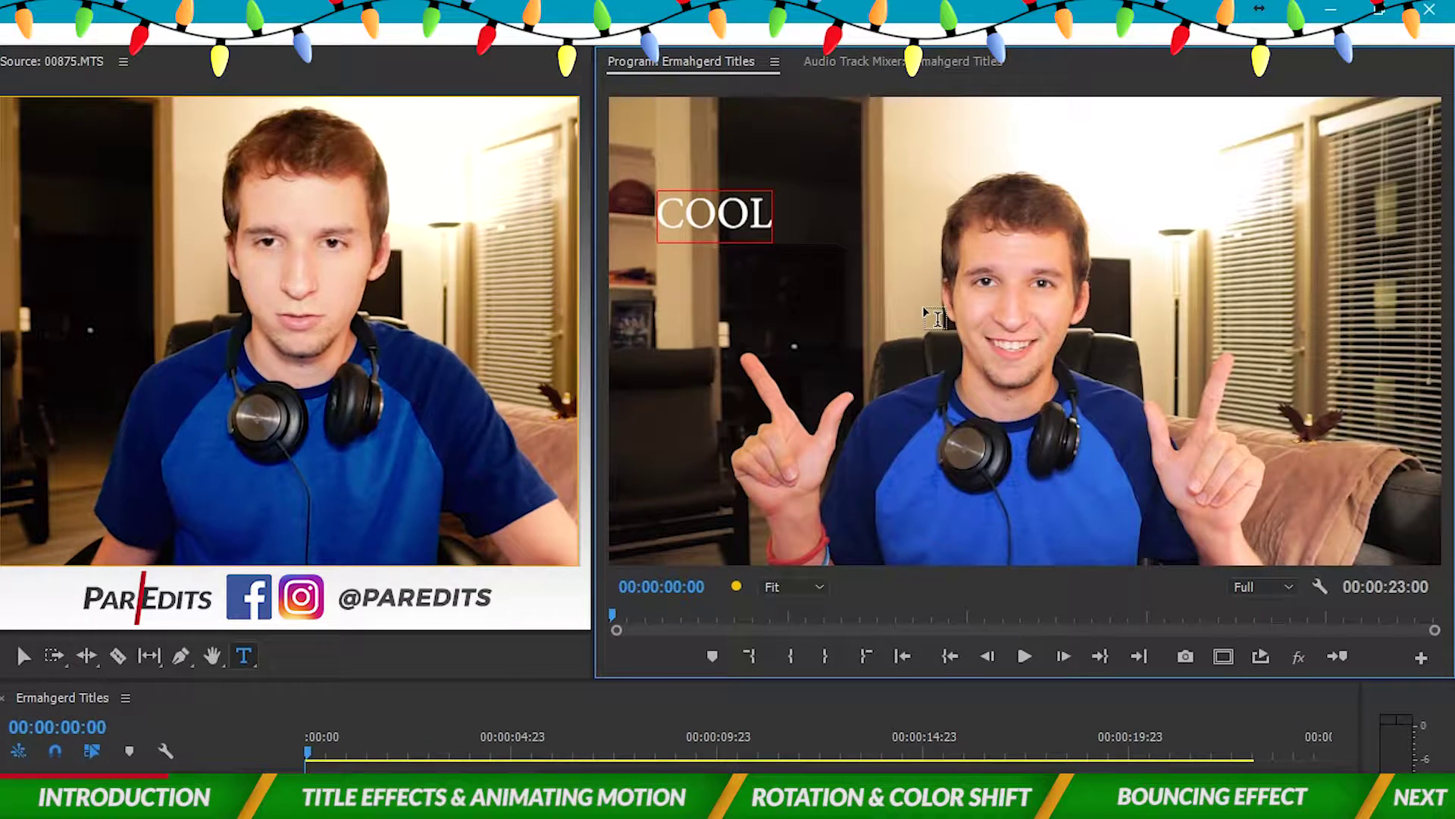
{"action": "left_click", "coordinate": [1174, 284]}
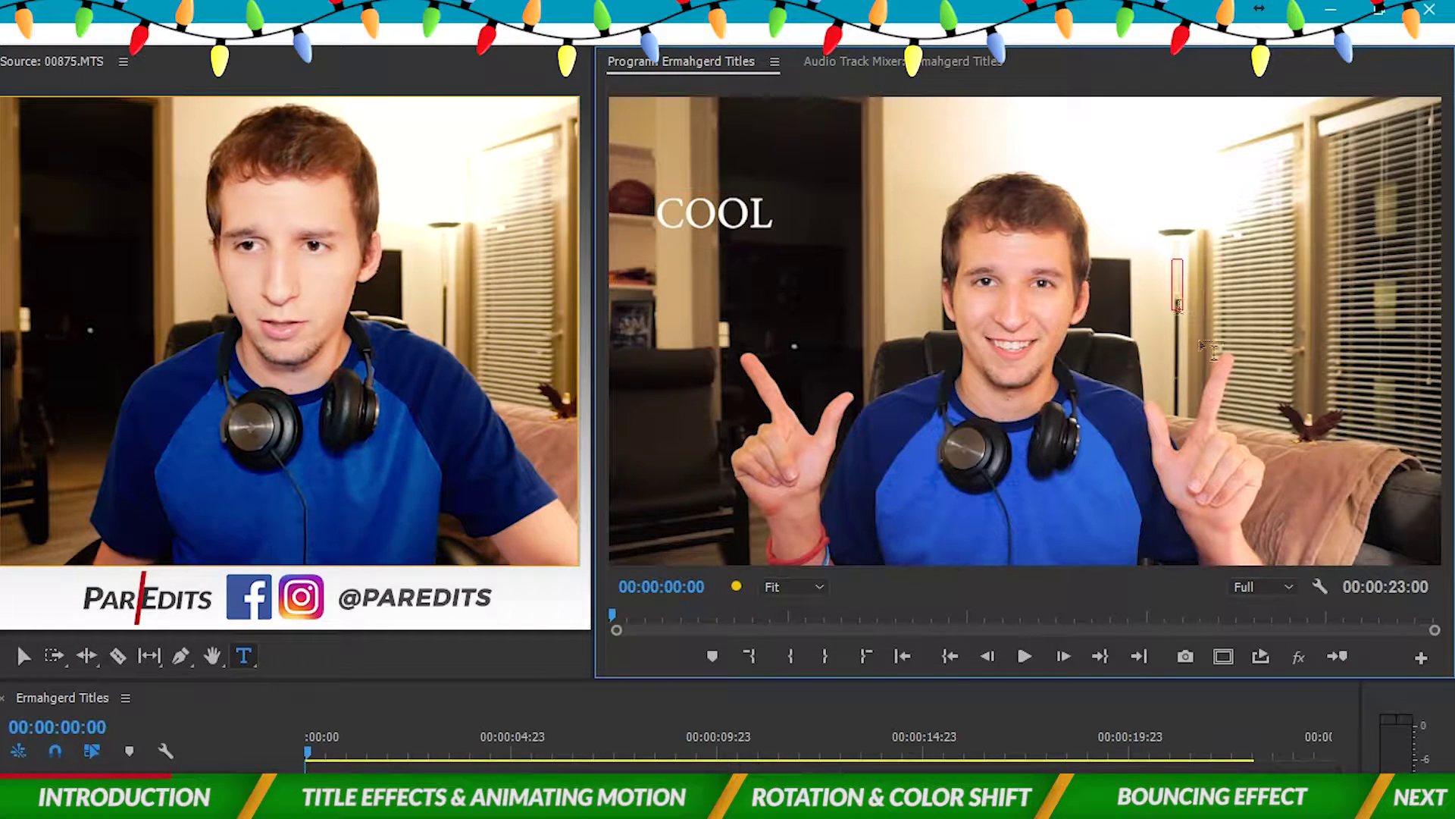
{"action": "type", "text": "TEXT"}
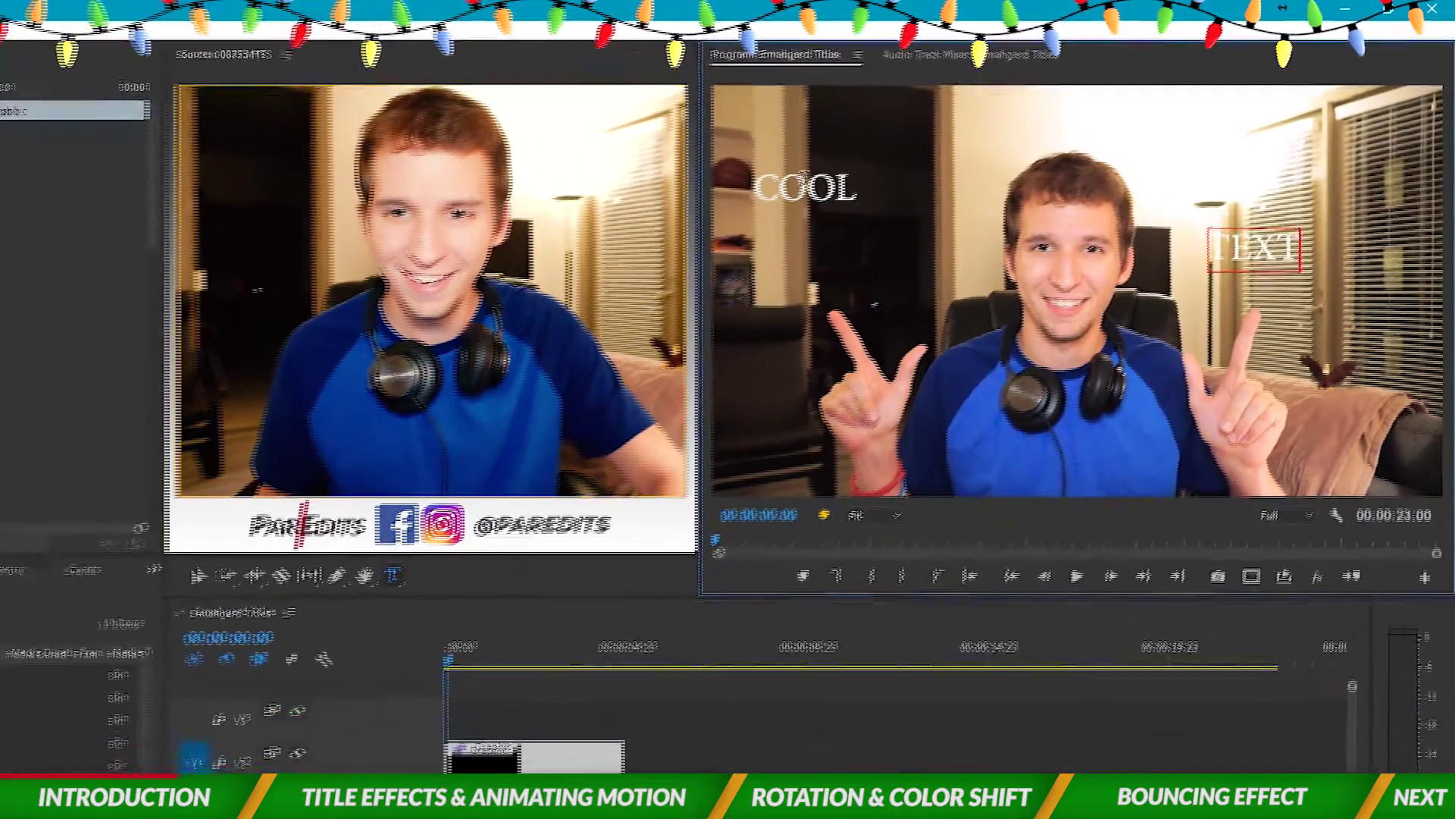
- Set the font of the COOL text to Lato with the Black Italic style
{"action": "double_click", "coordinate": [750, 205]}
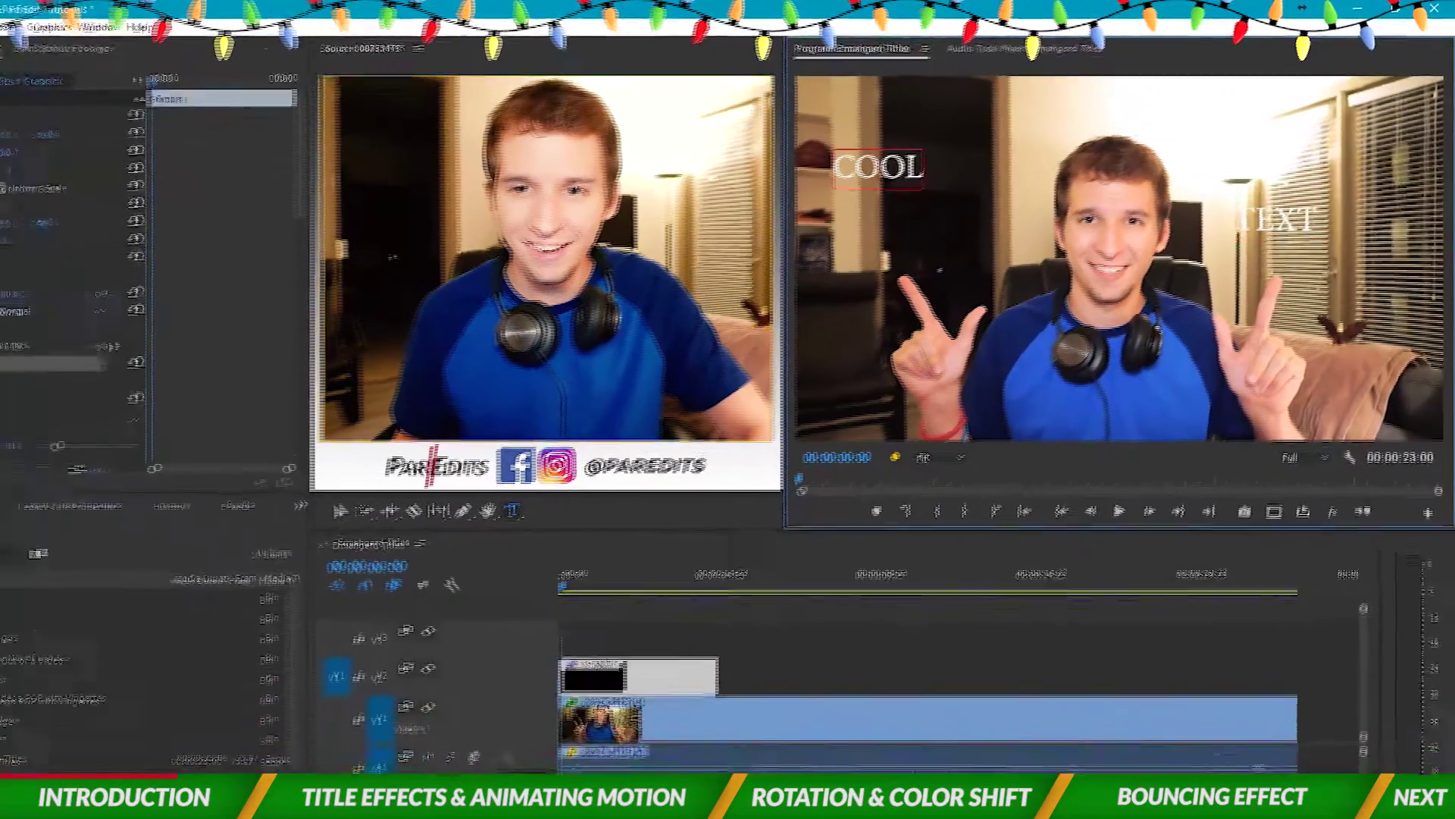
{"action": "left_click_drag", "start_coordinate": [417, 114], "coordinate": [420, 185]}
{"action": "scroll", "coordinate": [416, 182], "scroll_direction": "up", "scroll_amount": 2}
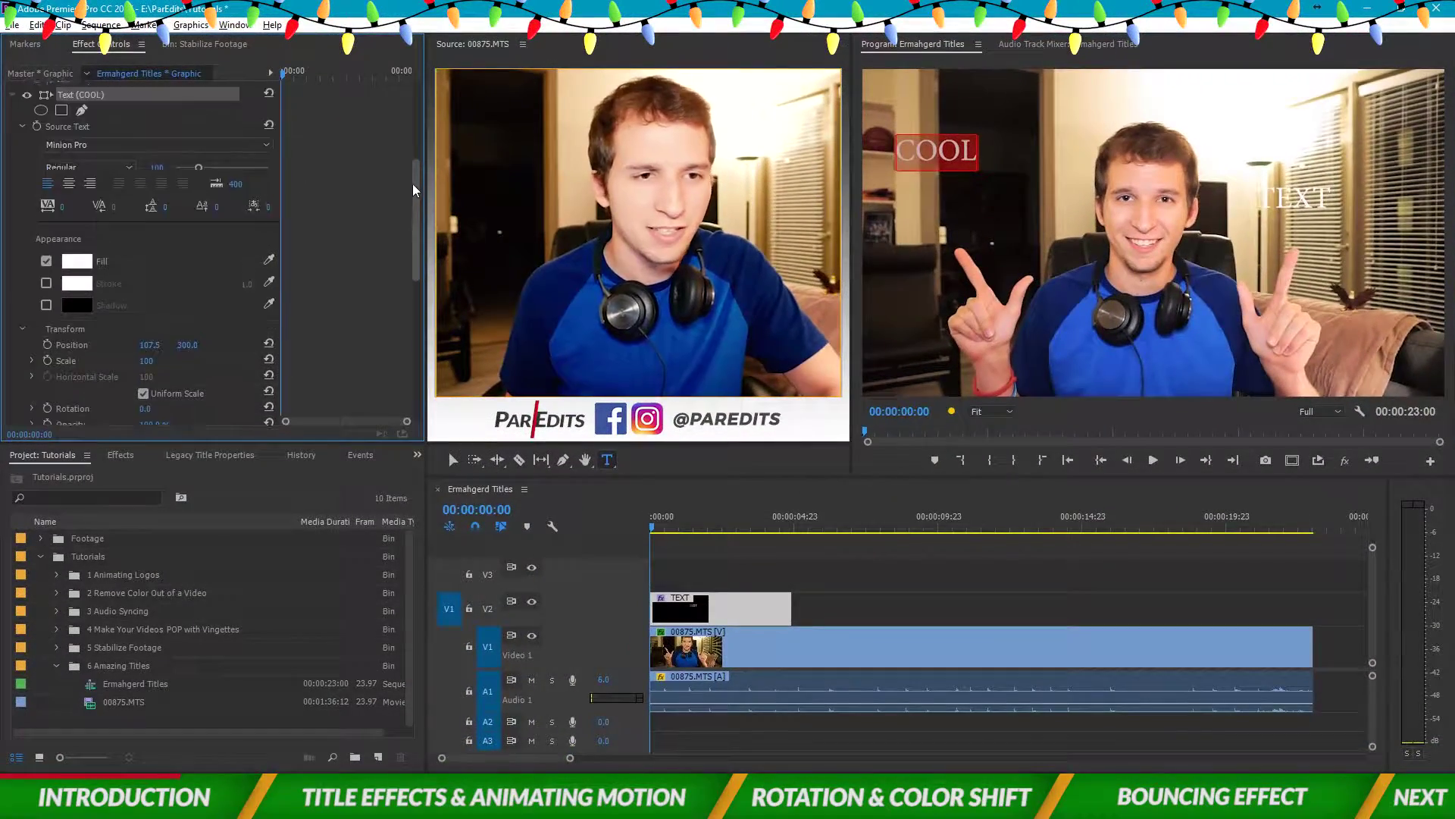
{"action": "left_click", "coordinate": [148, 182]}
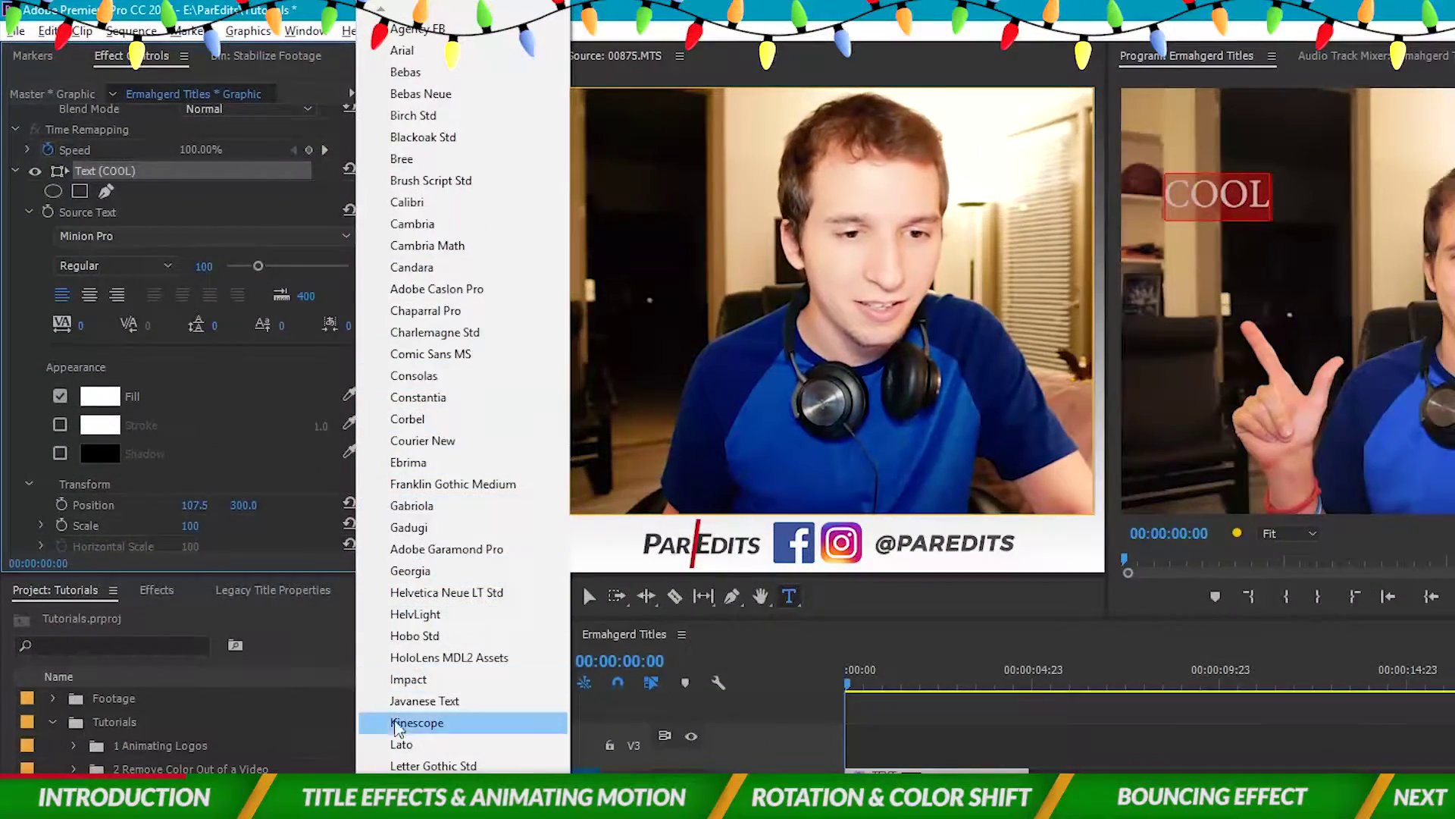
{"action": "left_click", "coordinate": [388, 721]}
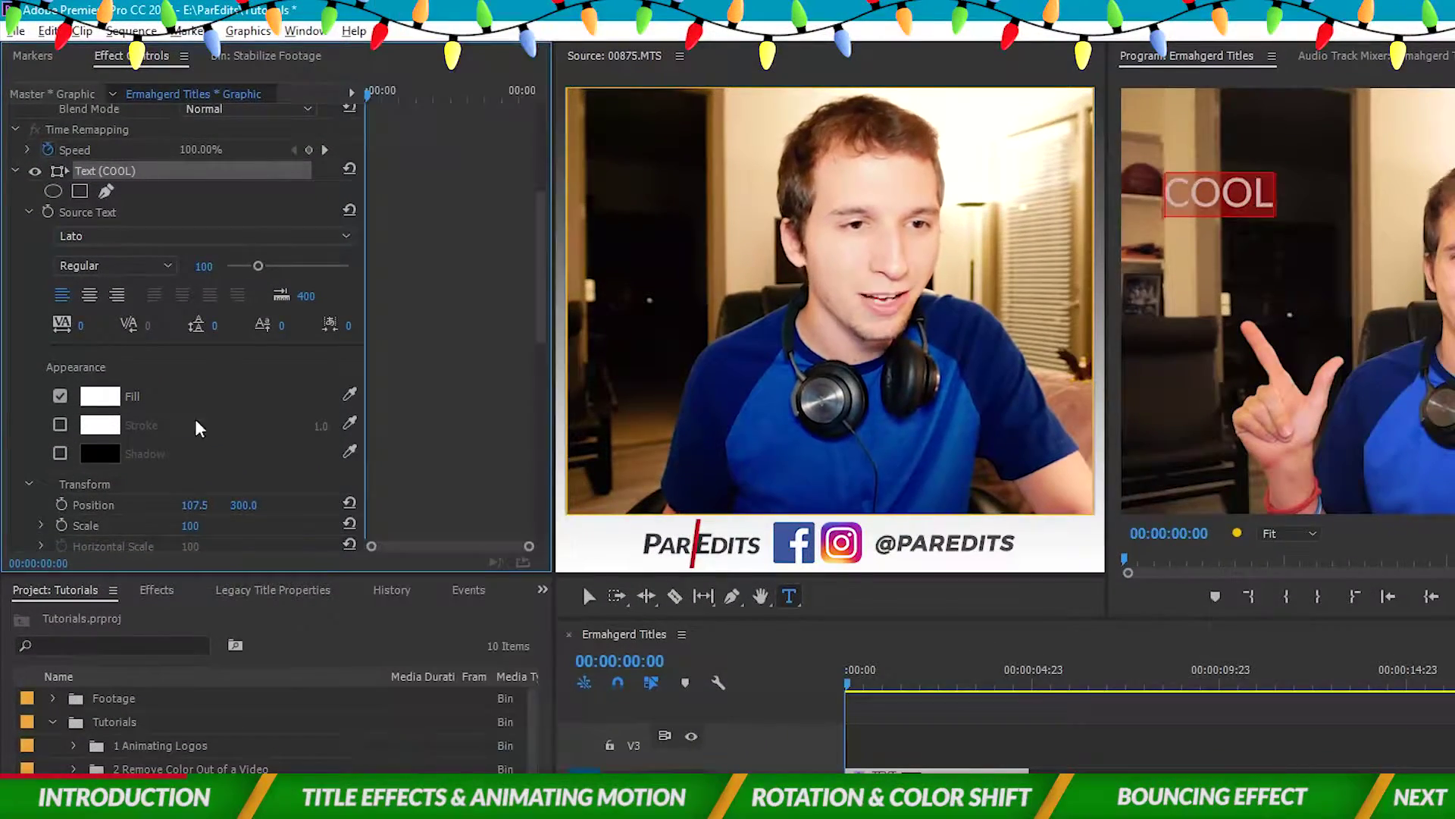
{"action": "left_click", "coordinate": [129, 269]}
{"action": "left_click", "coordinate": [114, 637]}
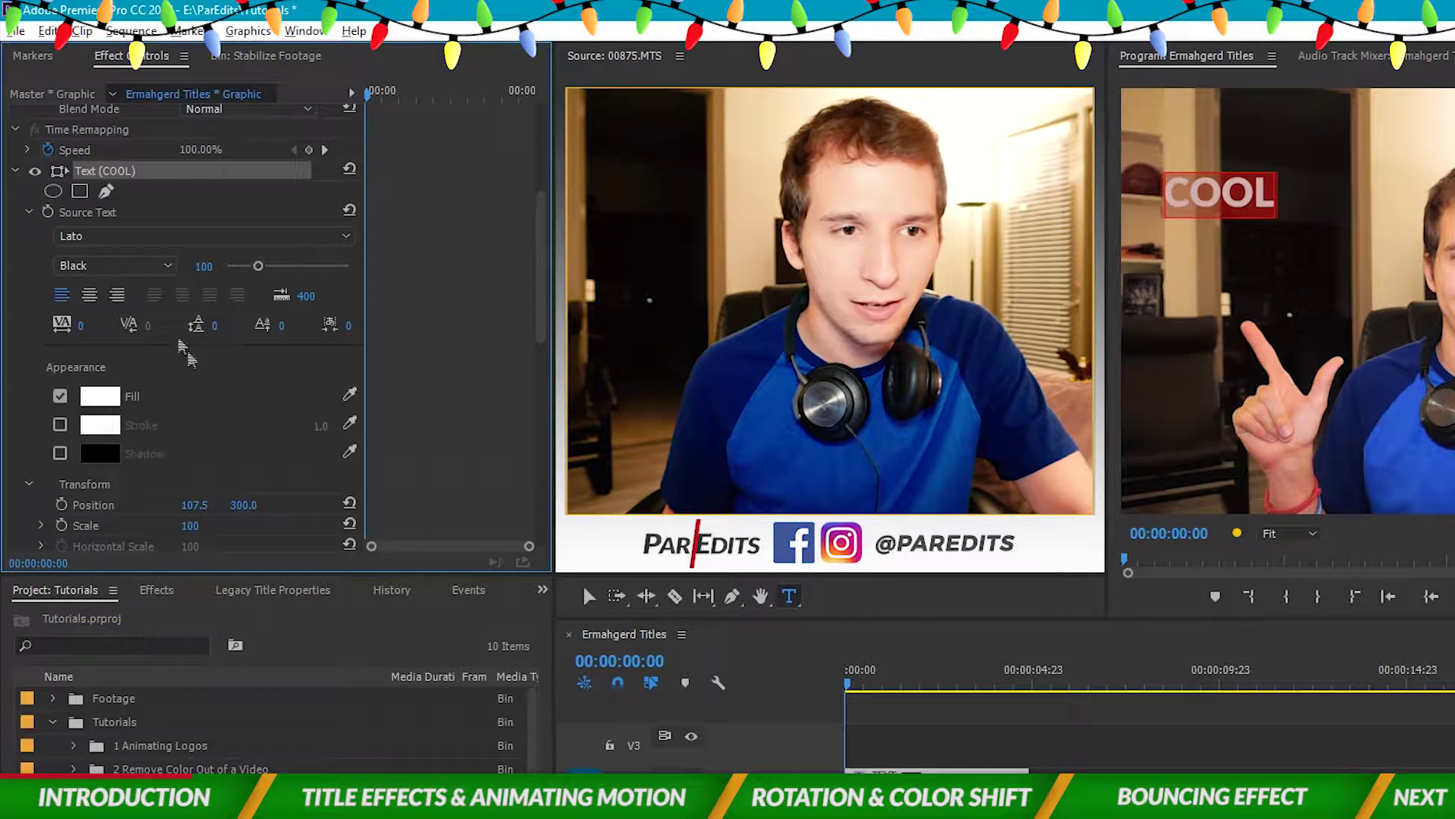
{"action": "left_click", "coordinate": [156, 267]}
{"action": "left_click", "coordinate": [179, 656]}
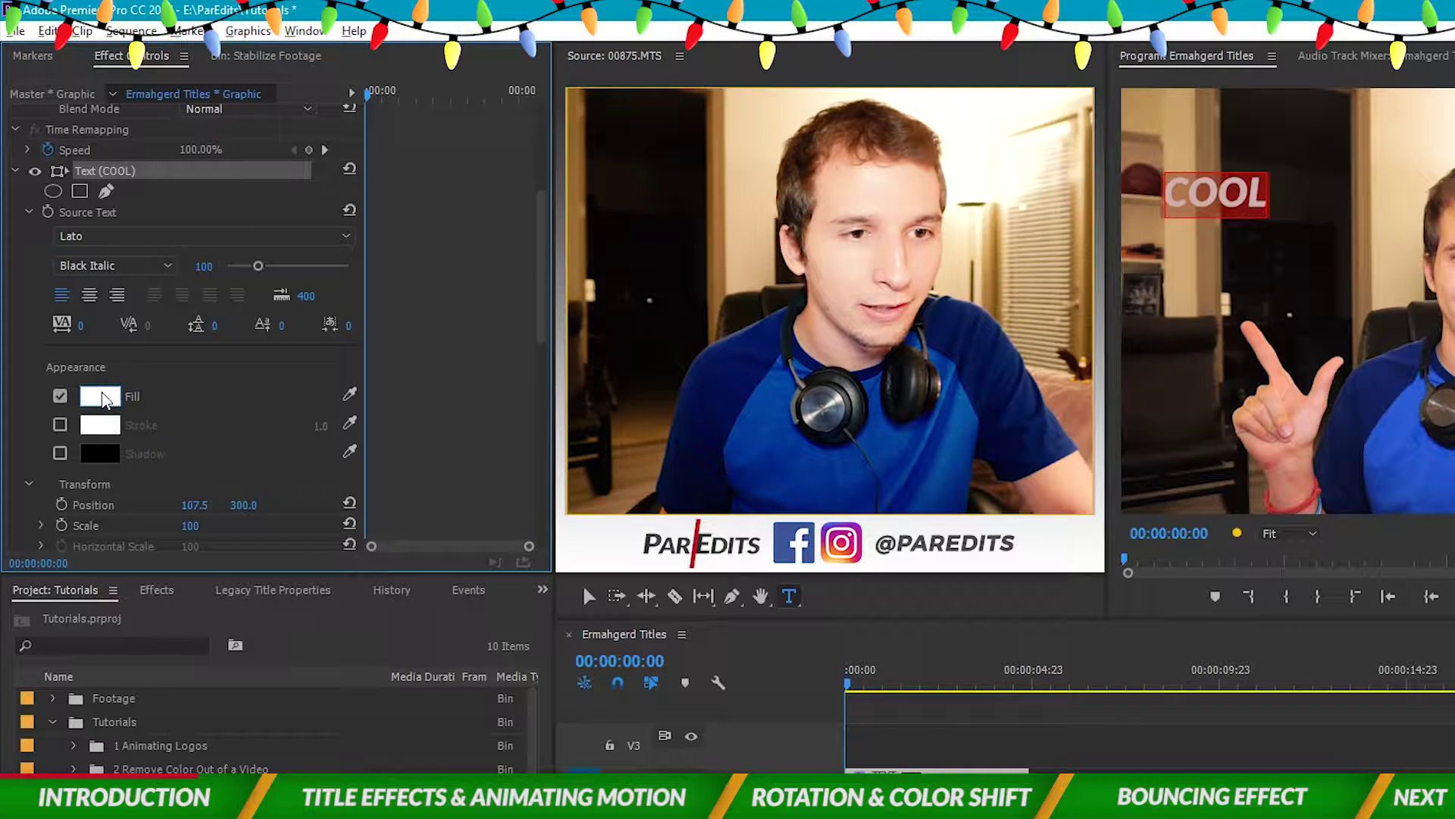
- Set the font size of the whole COOL text to 218 and move it slightly lower in the frame
{"action": "left_click", "coordinate": [1252, 194]}
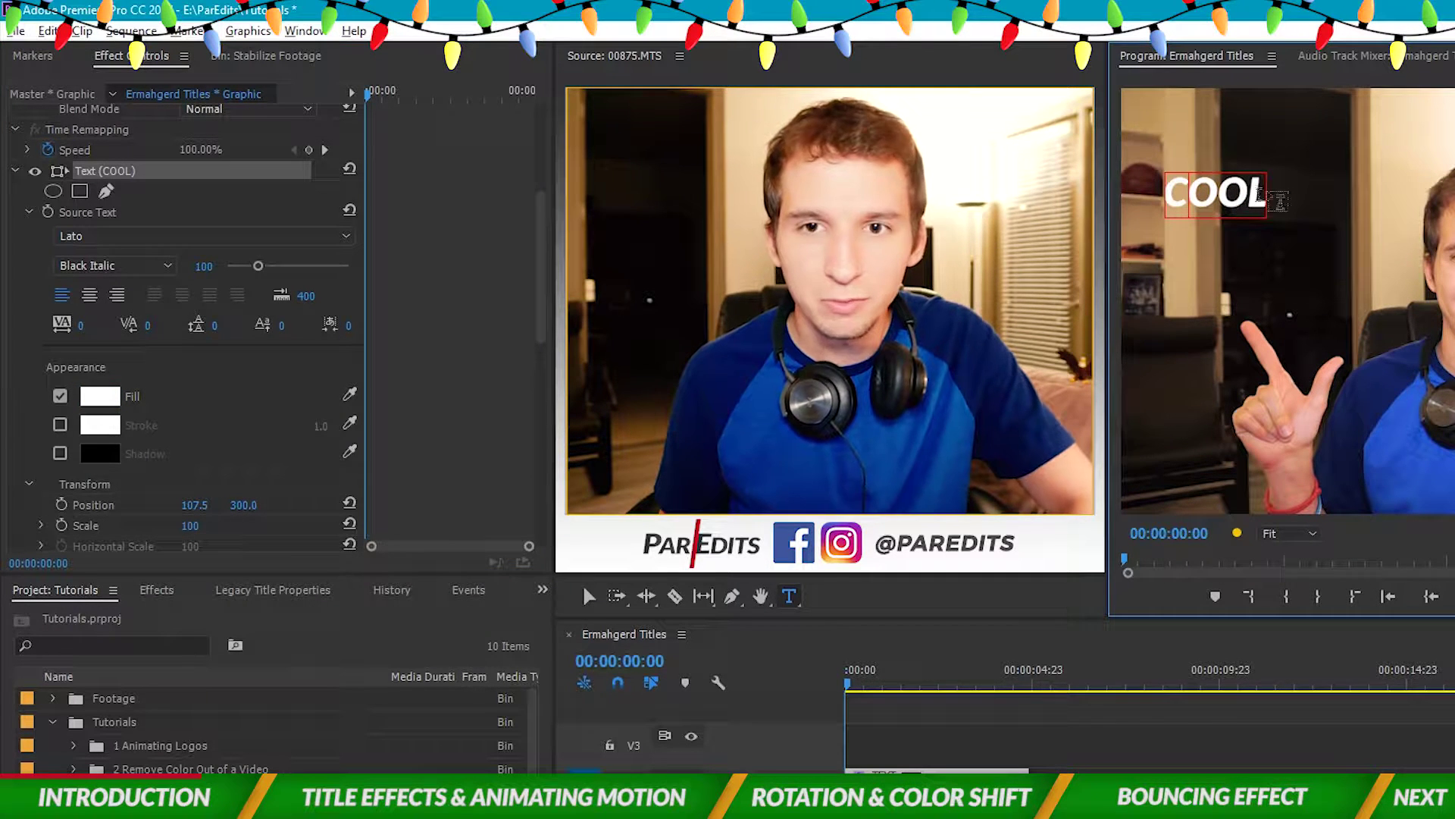
{"action": "key", "text": "ctrl+a"}
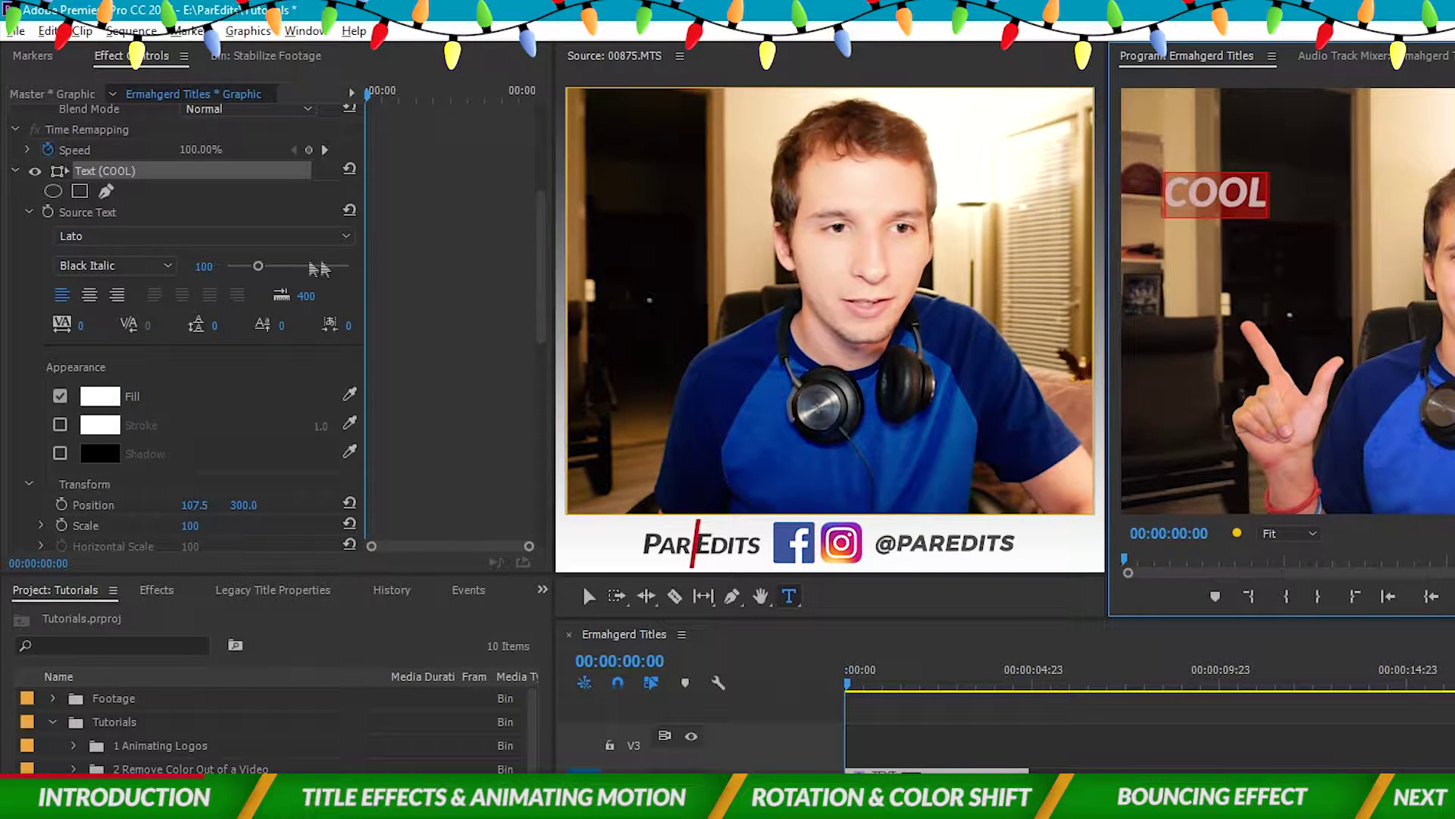
{"action": "left_click_drag", "start_coordinate": [258, 266], "coordinate": [294, 266]}
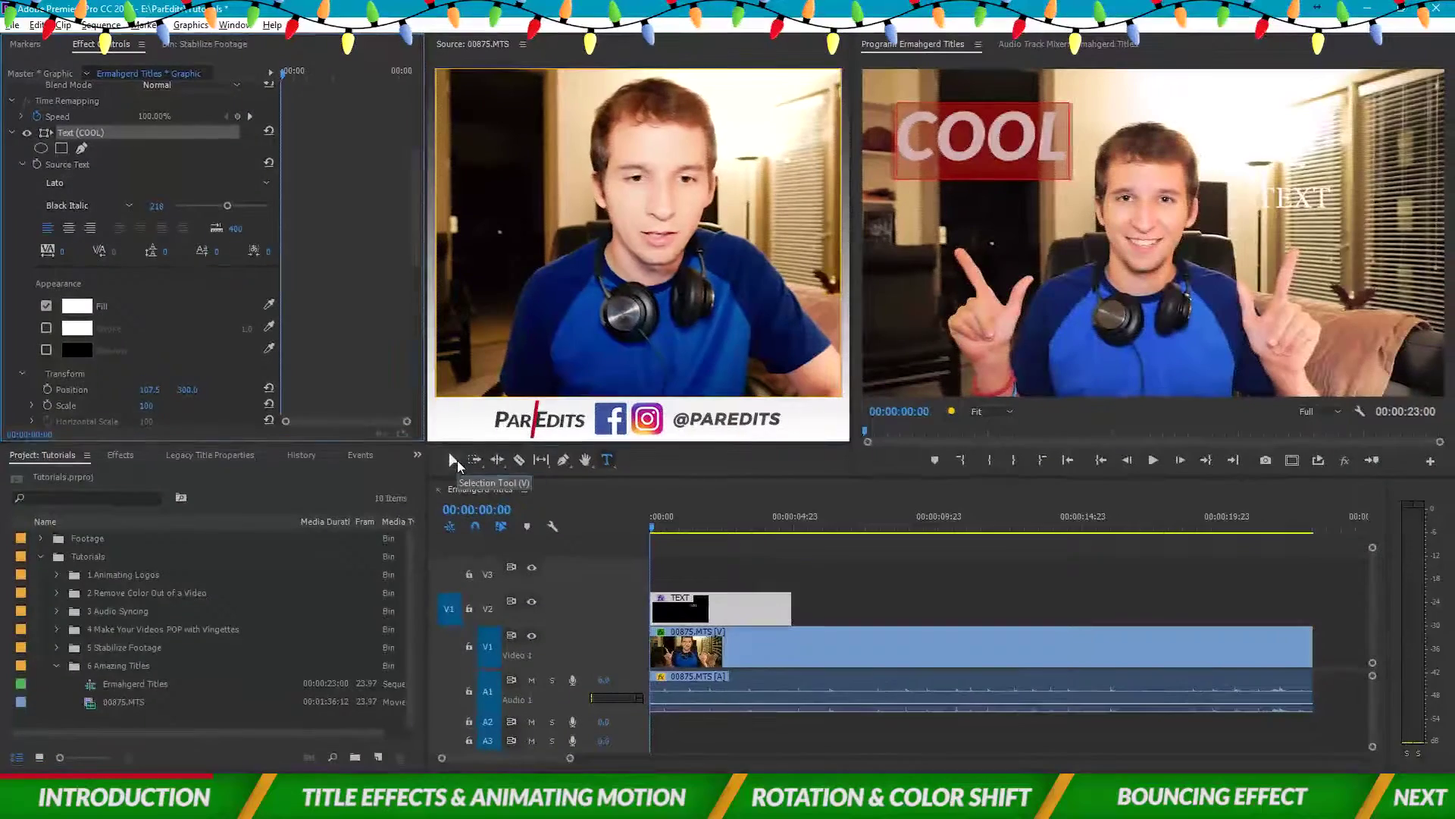
{"action": "left_click", "coordinate": [456, 460]}
{"action": "left_click_drag", "start_coordinate": [957, 151], "coordinate": [958, 172]}
{"action": "left_click", "coordinate": [532, 498]}
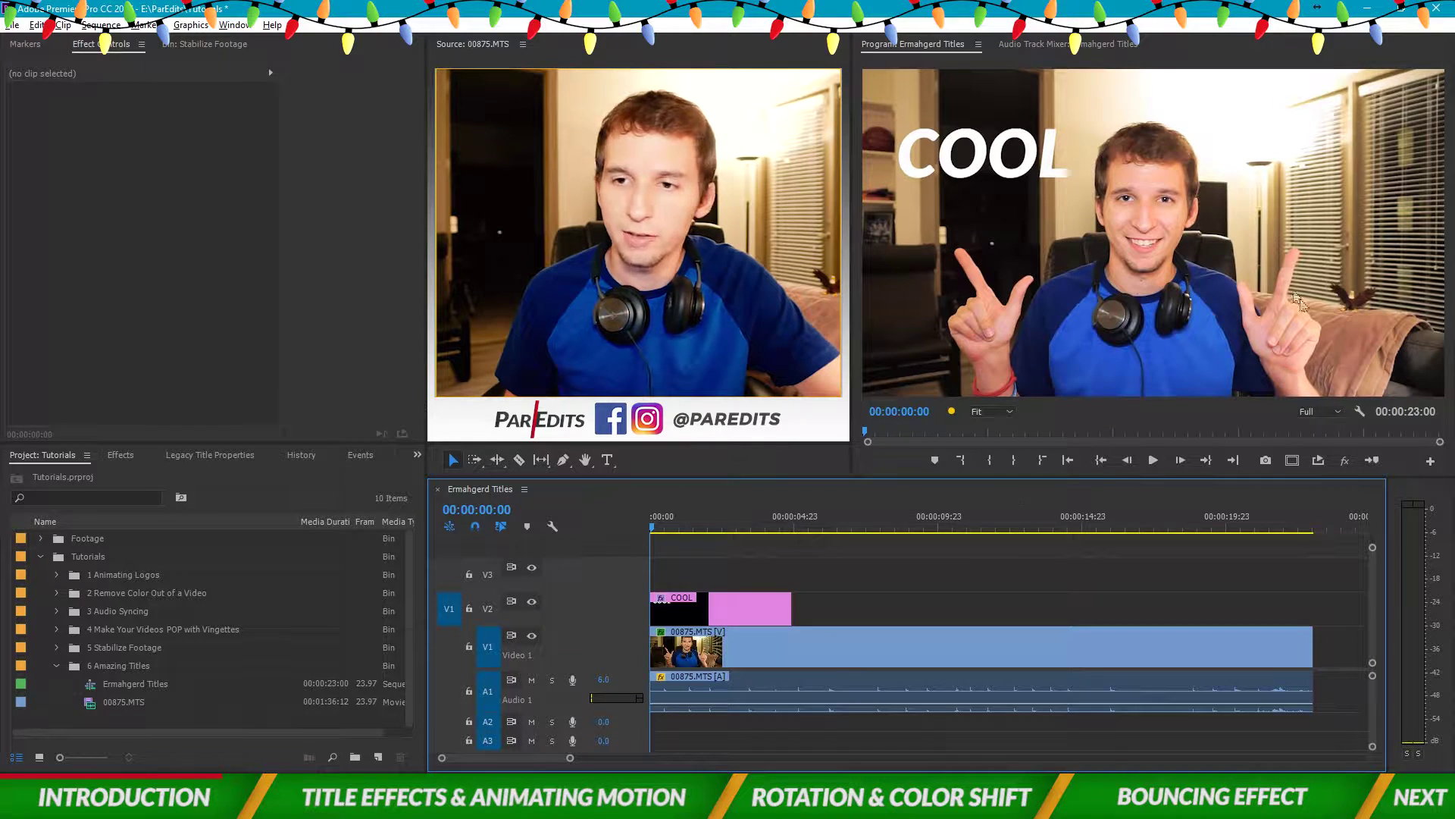
- Add TEXT as a separate graphic to the right of the head and move it level with COOL, at about 1258, 370
{"action": "left_click", "coordinate": [607, 460]}
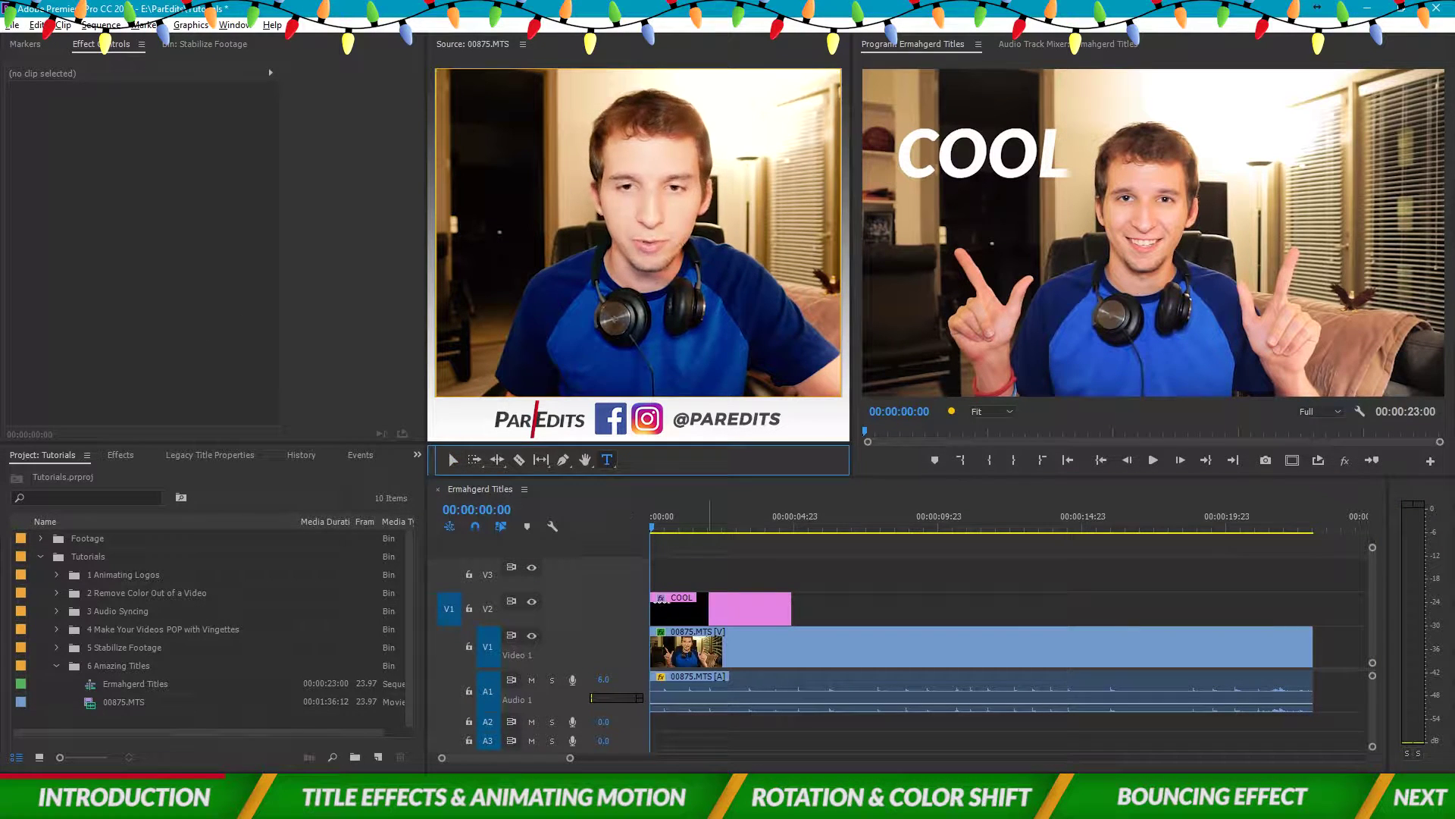
{"action": "left_click", "coordinate": [1270, 212]}
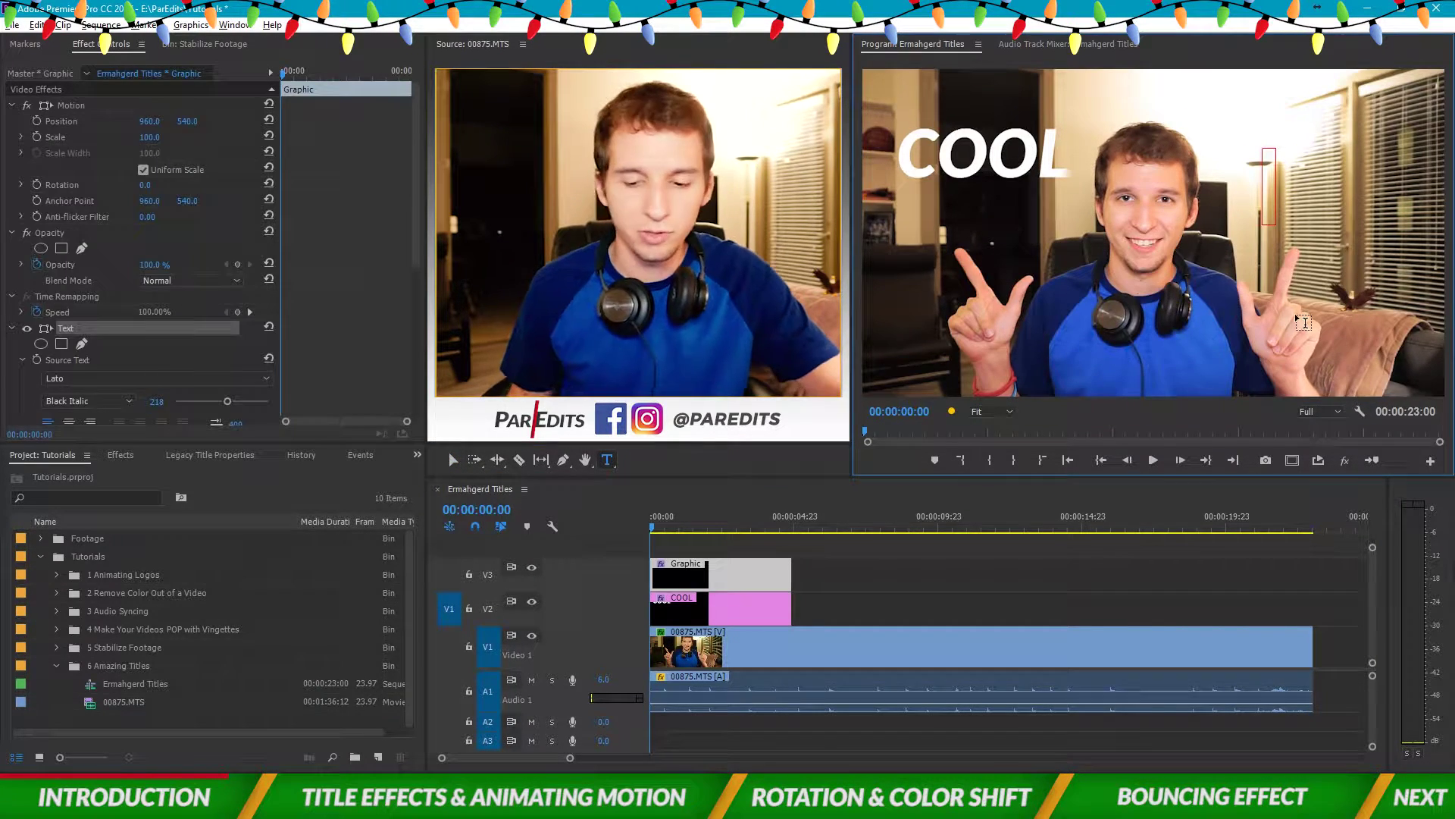
{"action": "type", "text": "TEXT"}
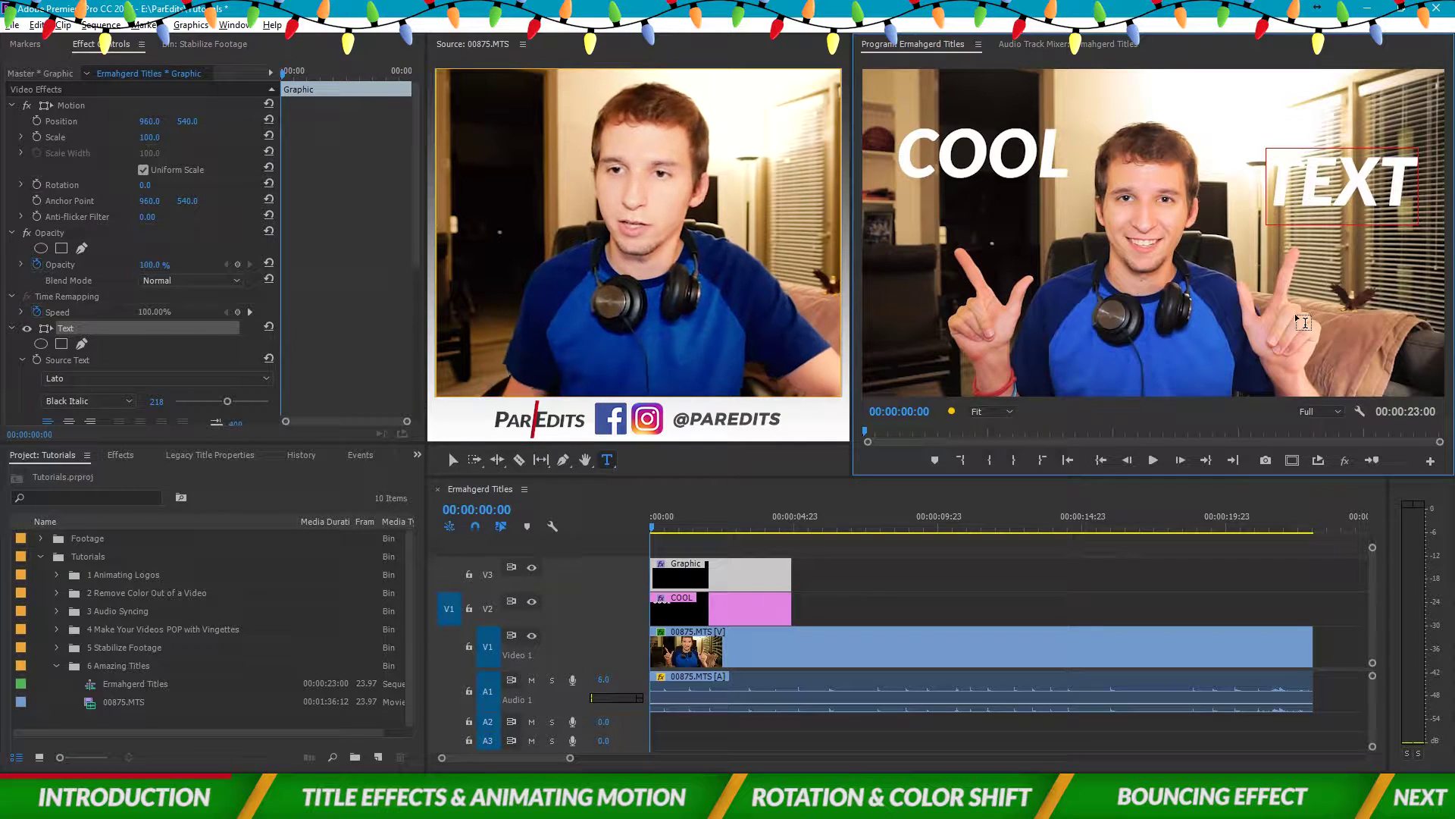
{"action": "left_click", "coordinate": [452, 460]}
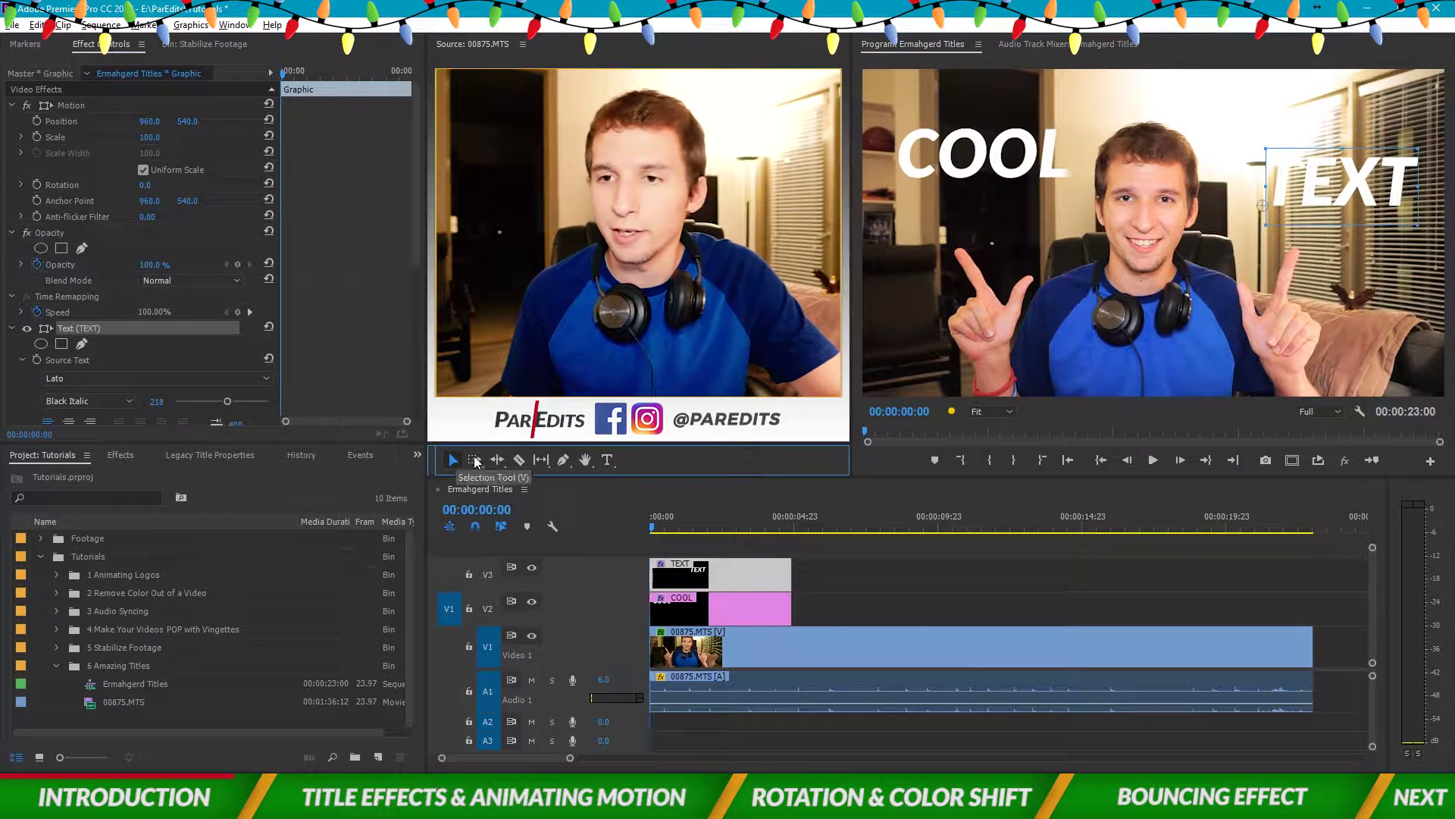
{"action": "left_click_drag", "start_coordinate": [1364, 195], "coordinate": [1347, 170]}
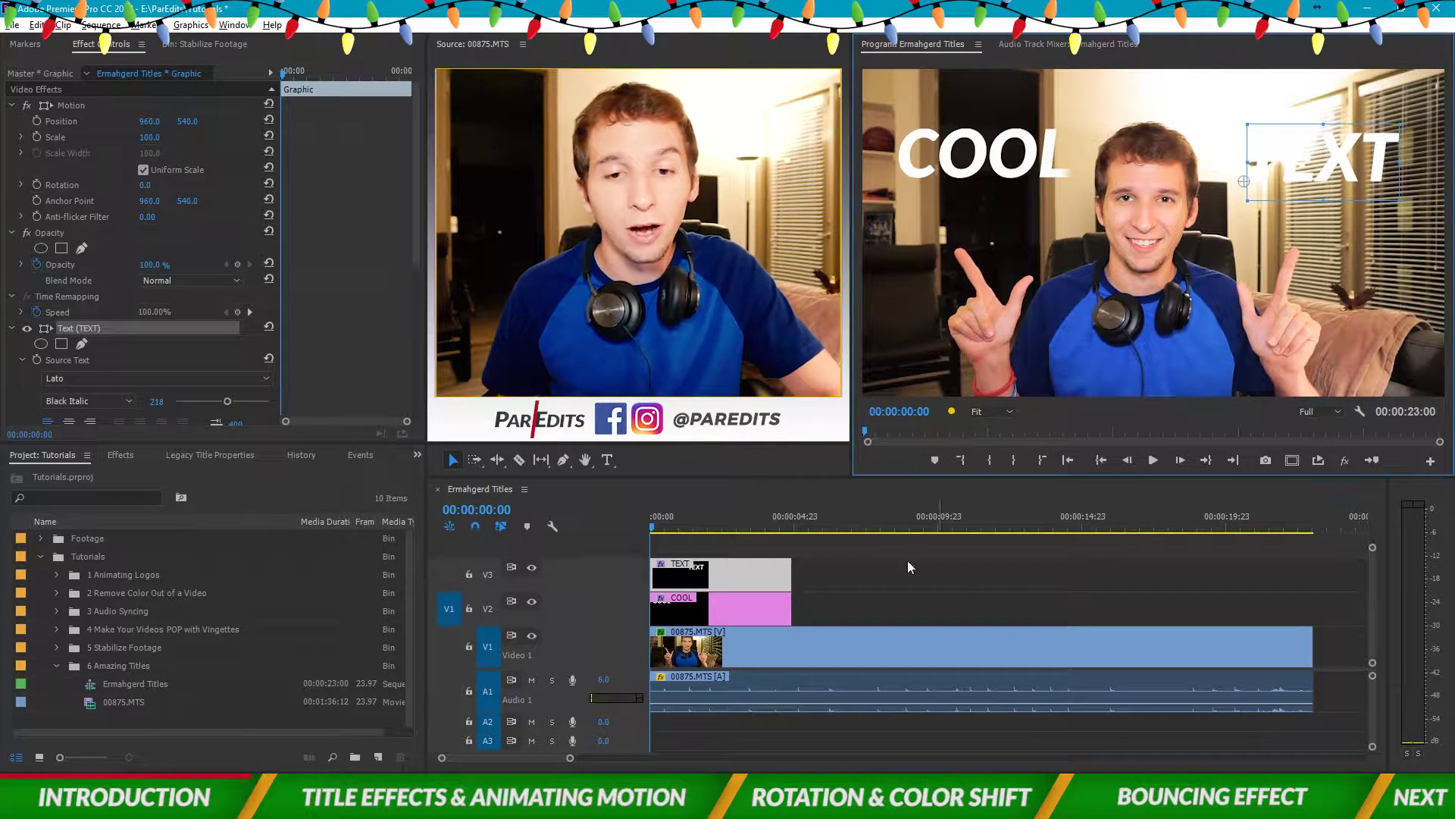
- Turn on a black shadow for the TEXT title and set the shadow blur to 74
{"action": "left_click", "coordinate": [767, 604]}
{"action": "scroll", "coordinate": [342, 347], "scroll_direction": "down", "scroll_amount": 7}
{"action": "scroll", "coordinate": [345, 339], "scroll_direction": "up", "scroll_amount": 1}
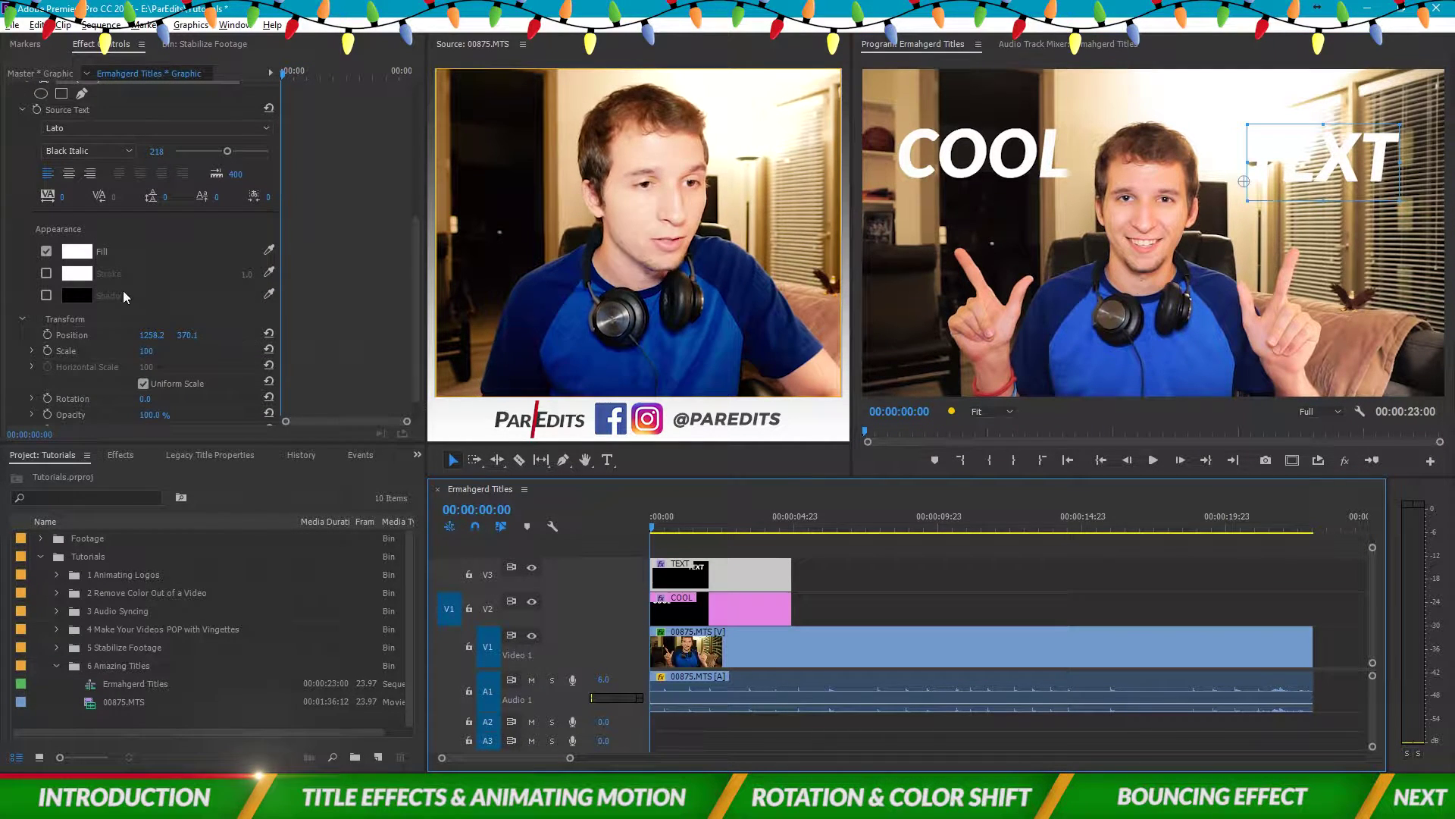
{"action": "left_click", "coordinate": [48, 295]}
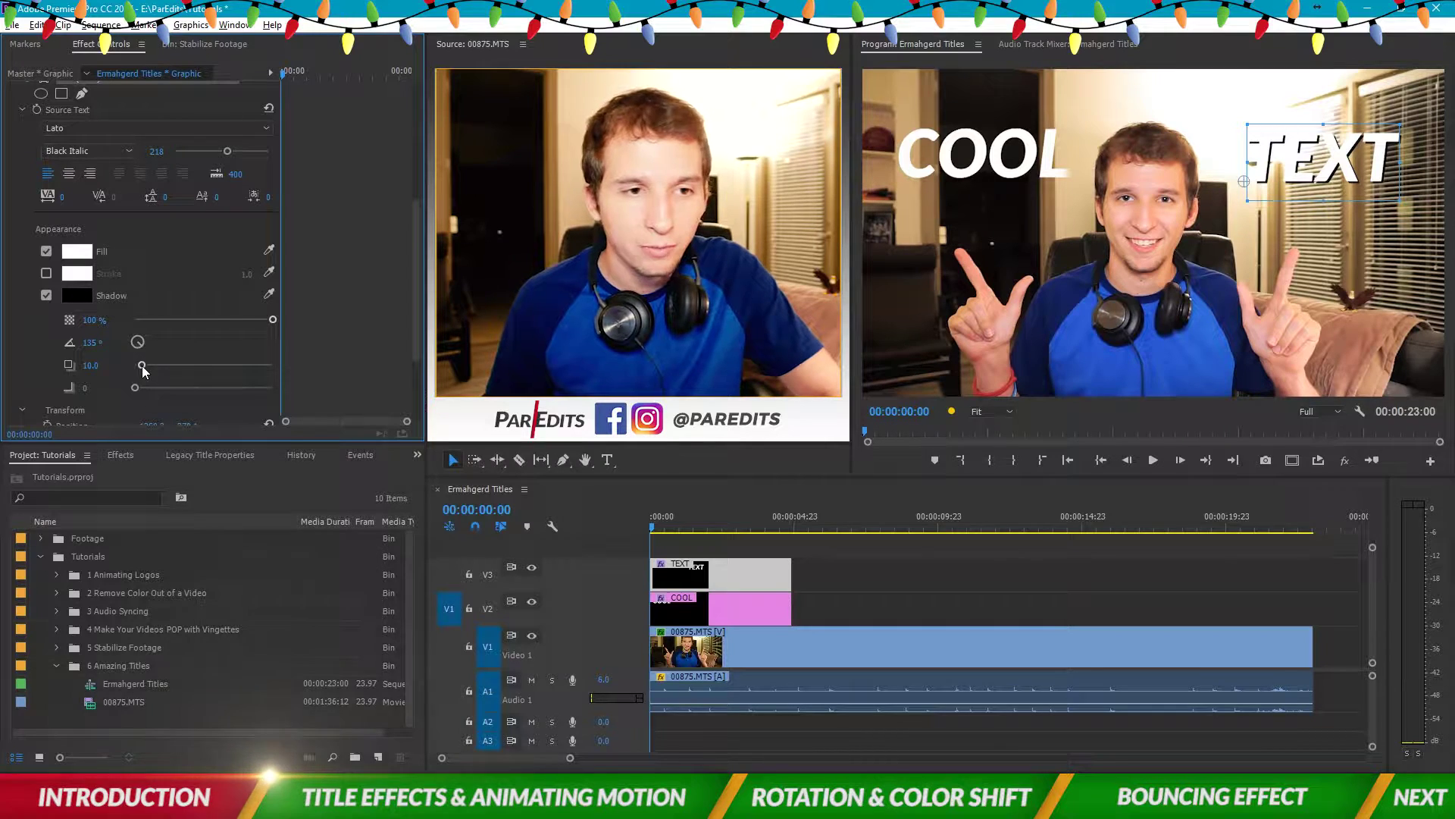
{"action": "left_click_drag", "start_coordinate": [140, 364], "coordinate": [174, 372]}
{"action": "key", "text": "ctrl+z"}
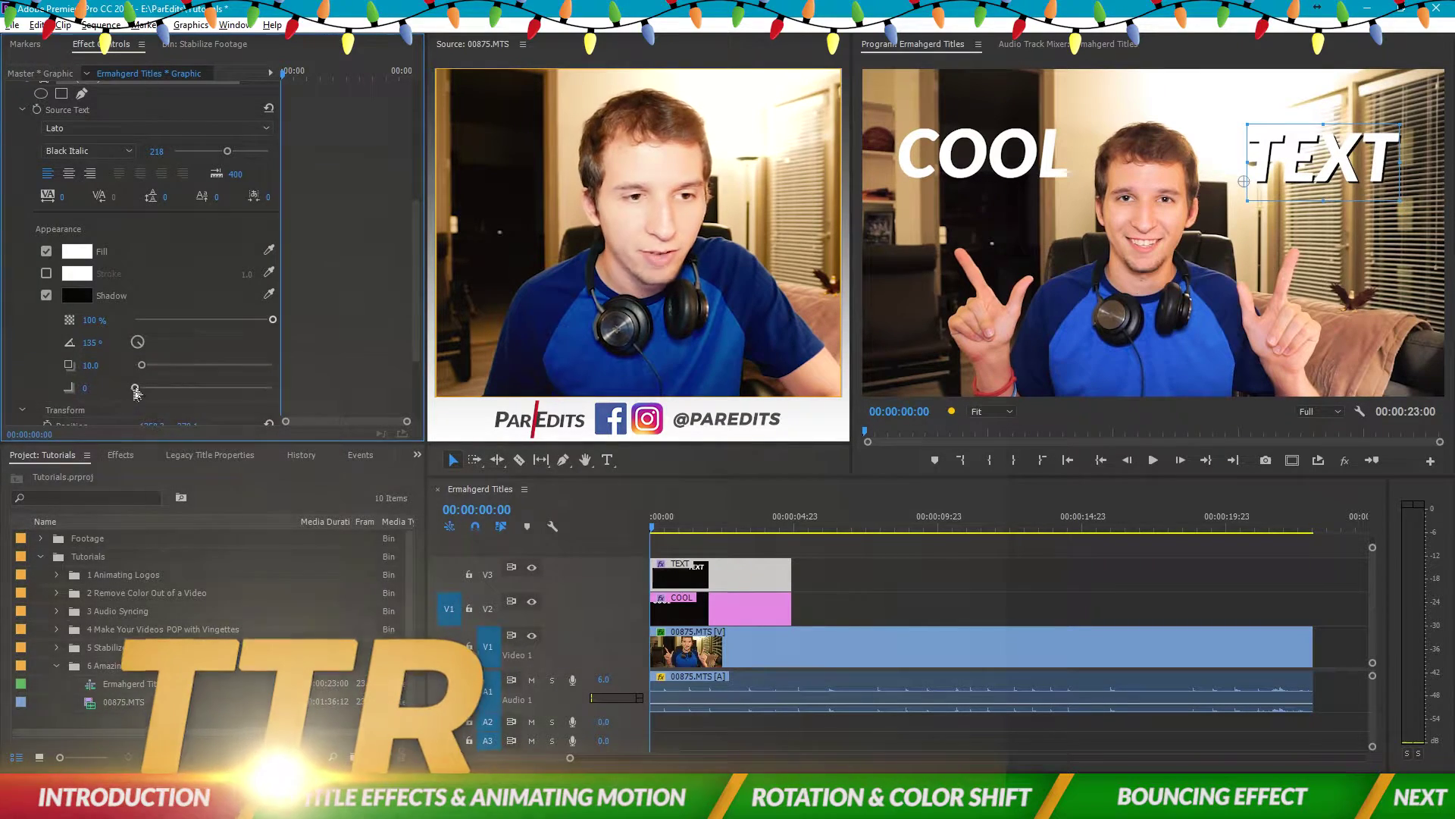
{"action": "left_click_drag", "start_coordinate": [135, 387], "coordinate": [177, 389]}
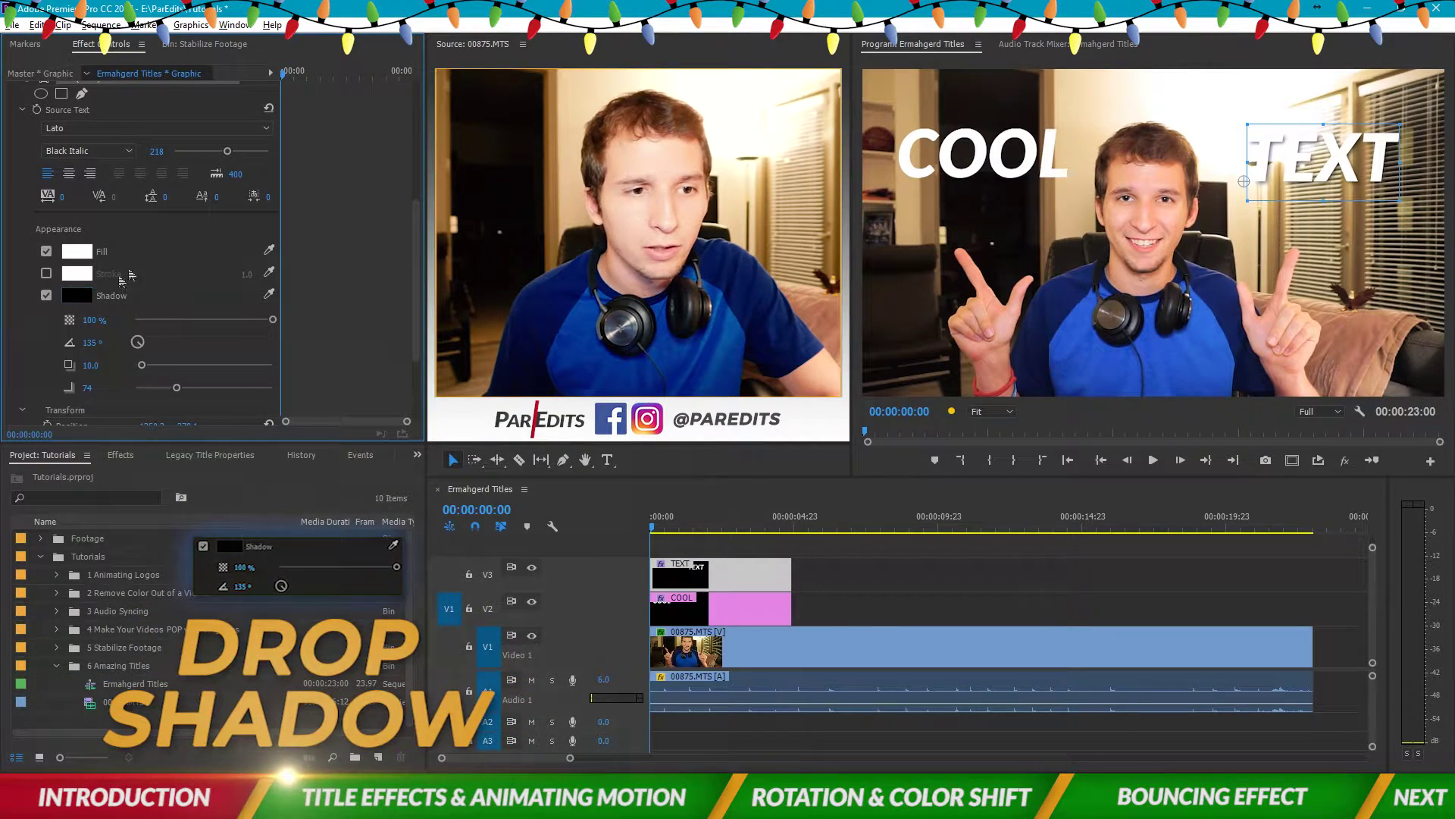
- Set the fill colour of the TEXT title to red (FF0000) and move it up and left to about 1233, 332
{"action": "scroll", "coordinate": [300, 390], "scroll_direction": "down", "scroll_amount": 3}
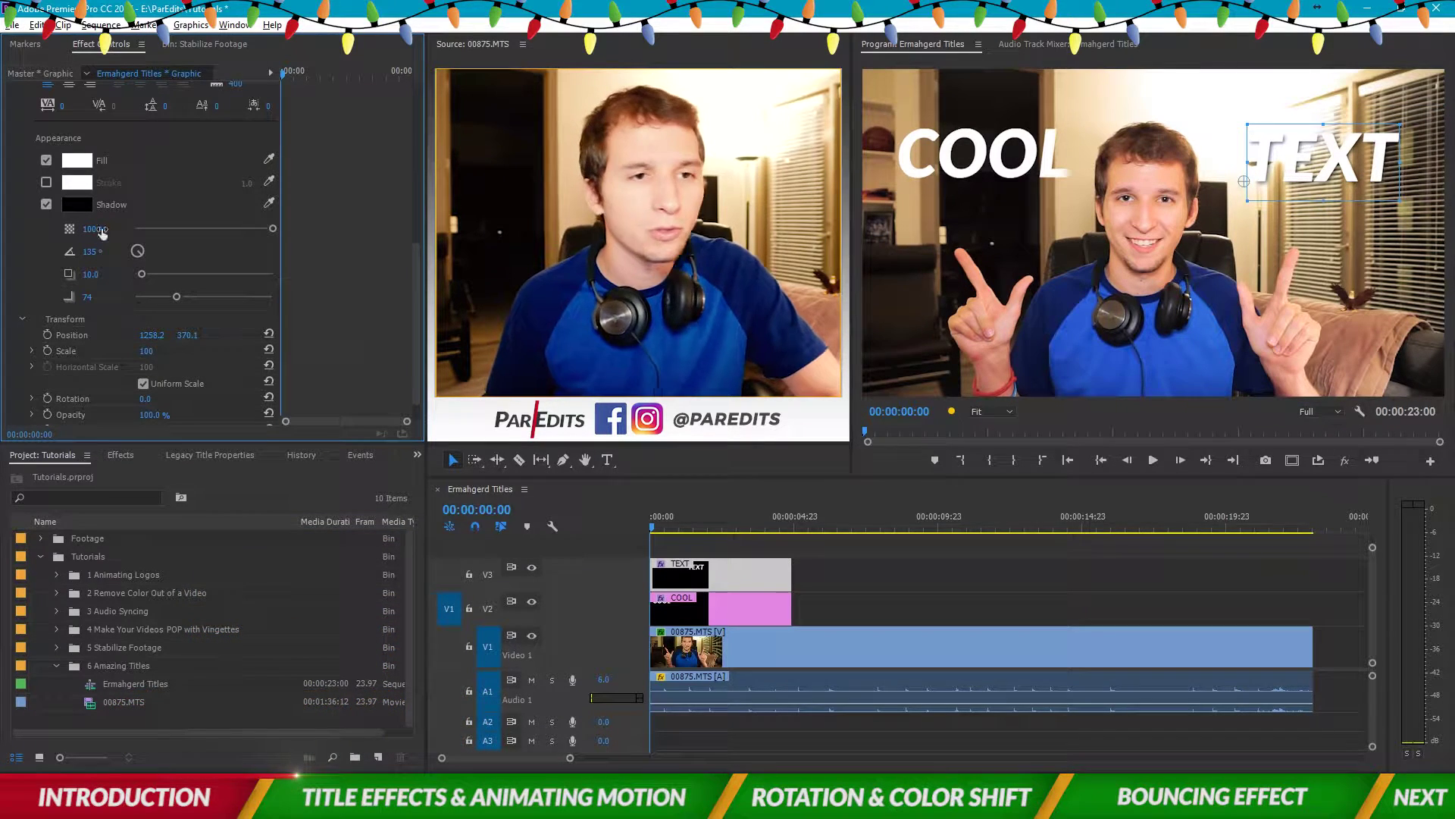
{"action": "left_click", "coordinate": [78, 162]}
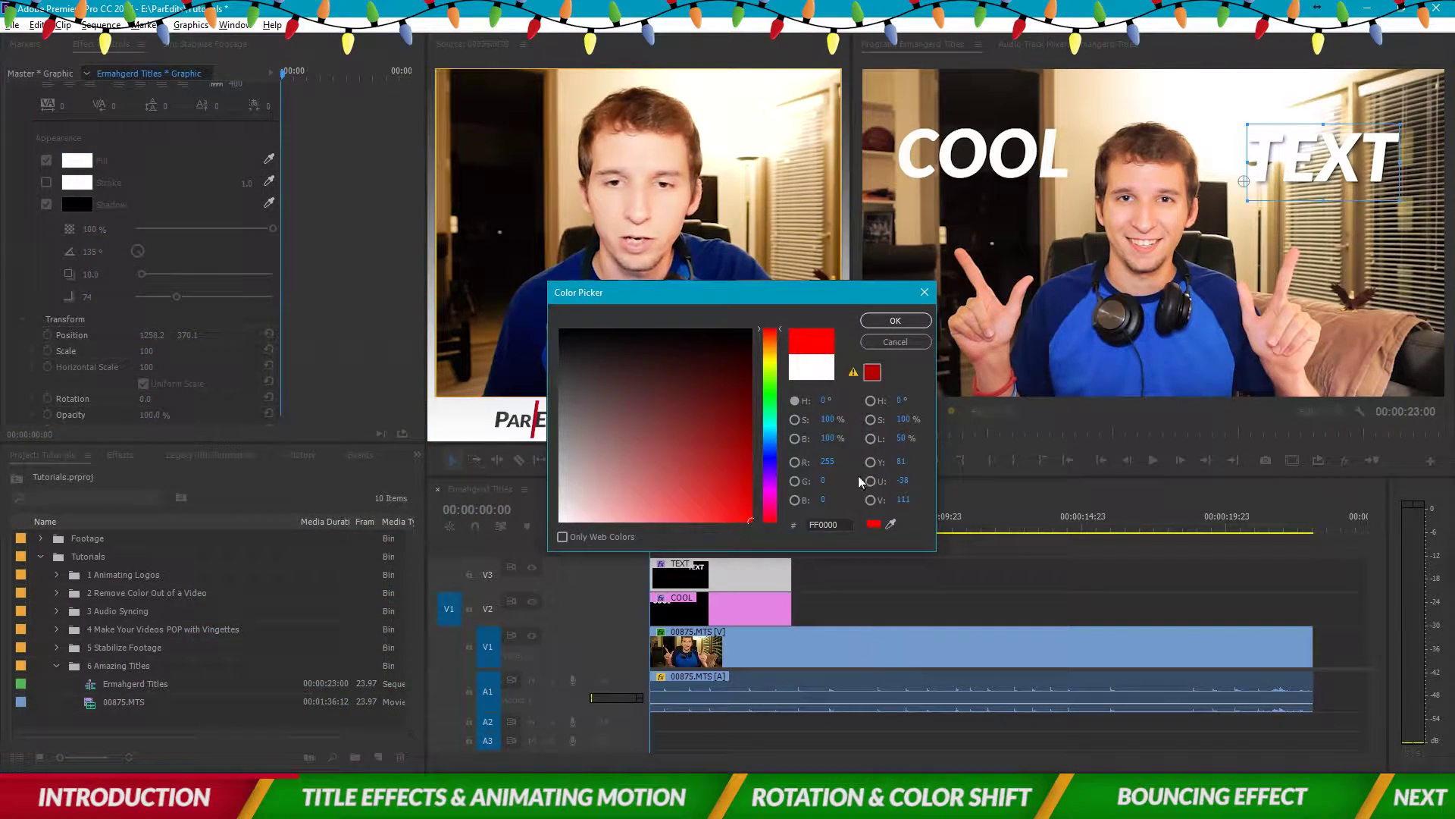
{"action": "left_click", "coordinate": [888, 326]}
{"action": "left_click_drag", "start_coordinate": [1314, 157], "coordinate": [1305, 146]}
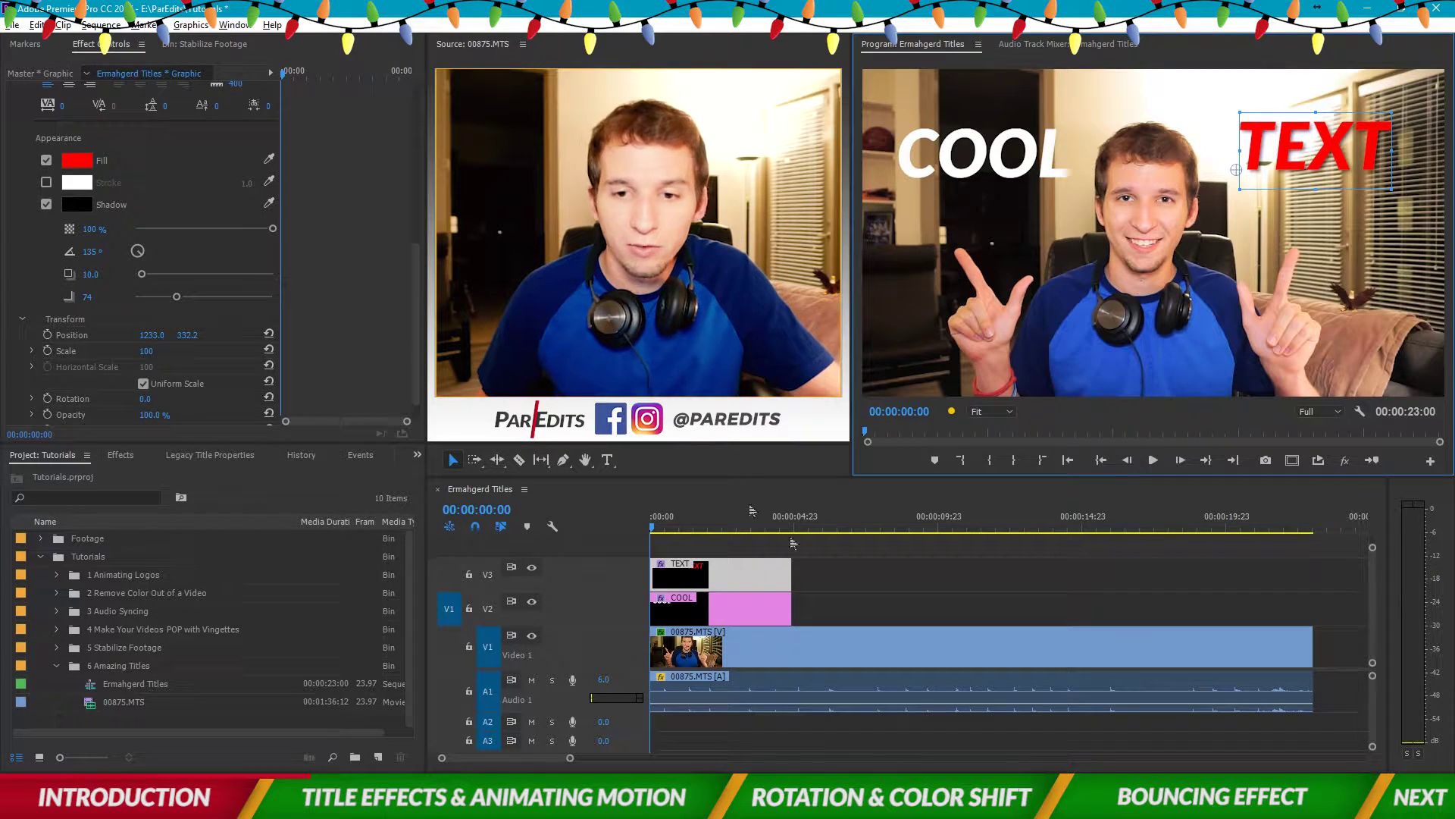
- Stagger the title clips so COOL starts at about 00:00:00:12 and TEXT at about 00:00:01:09, and play back the timing
{"action": "left_click", "coordinate": [718, 546]}
{"action": "left_click_drag", "start_coordinate": [814, 608], "coordinate": [764, 580]}
{"action": "key", "text": "="}
{"action": "key", "text": "="}
{"action": "key", "text": "="}
{"action": "key", "text": "="}
{"action": "key", "text": "="}
{"action": "key", "text": "="}
{"action": "key", "text": "="}
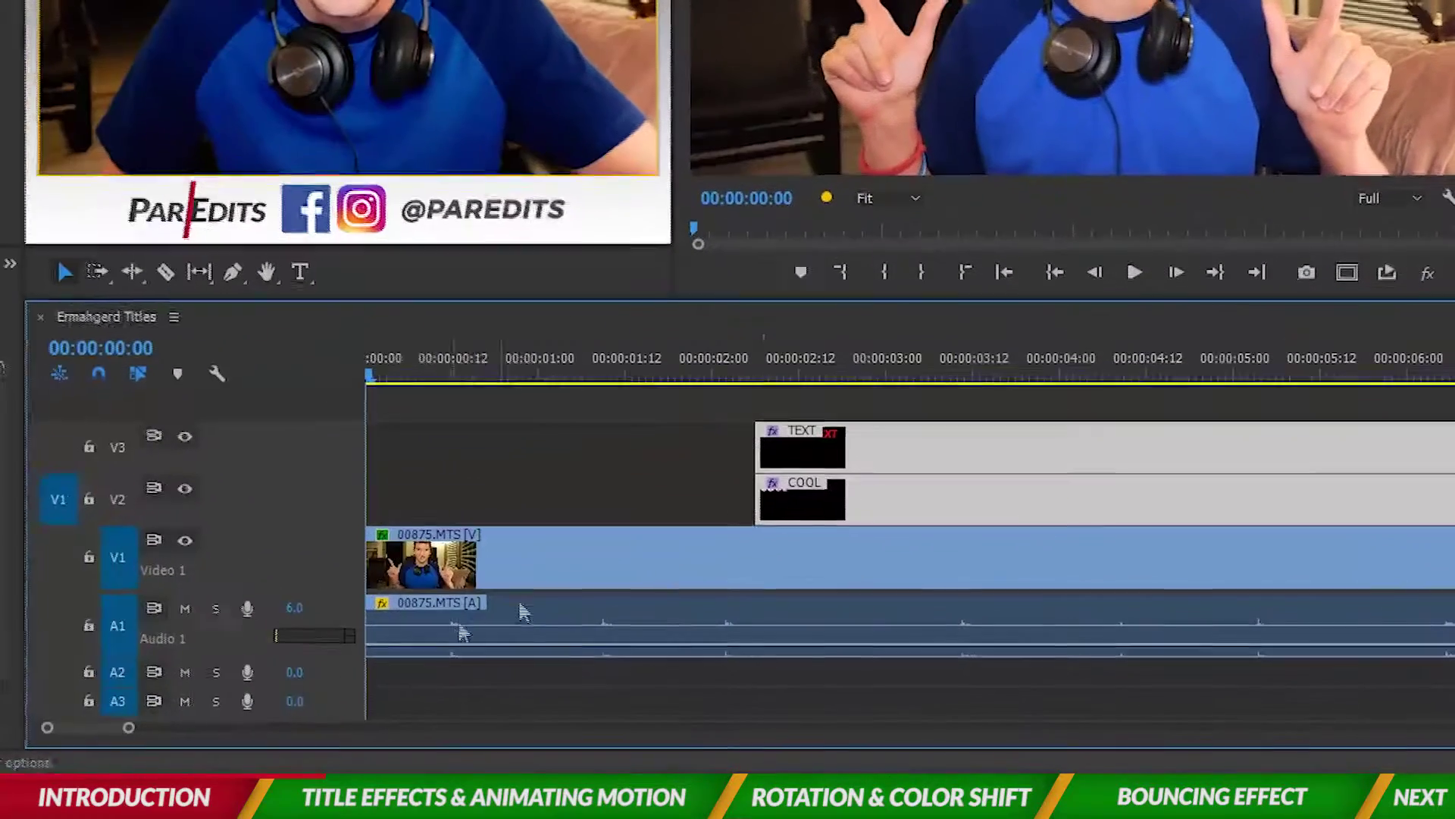
{"action": "left_click", "coordinate": [883, 585]}
{"action": "left_click_drag", "start_coordinate": [812, 519], "coordinate": [522, 492]}
{"action": "left_click_drag", "start_coordinate": [849, 451], "coordinate": [698, 448]}
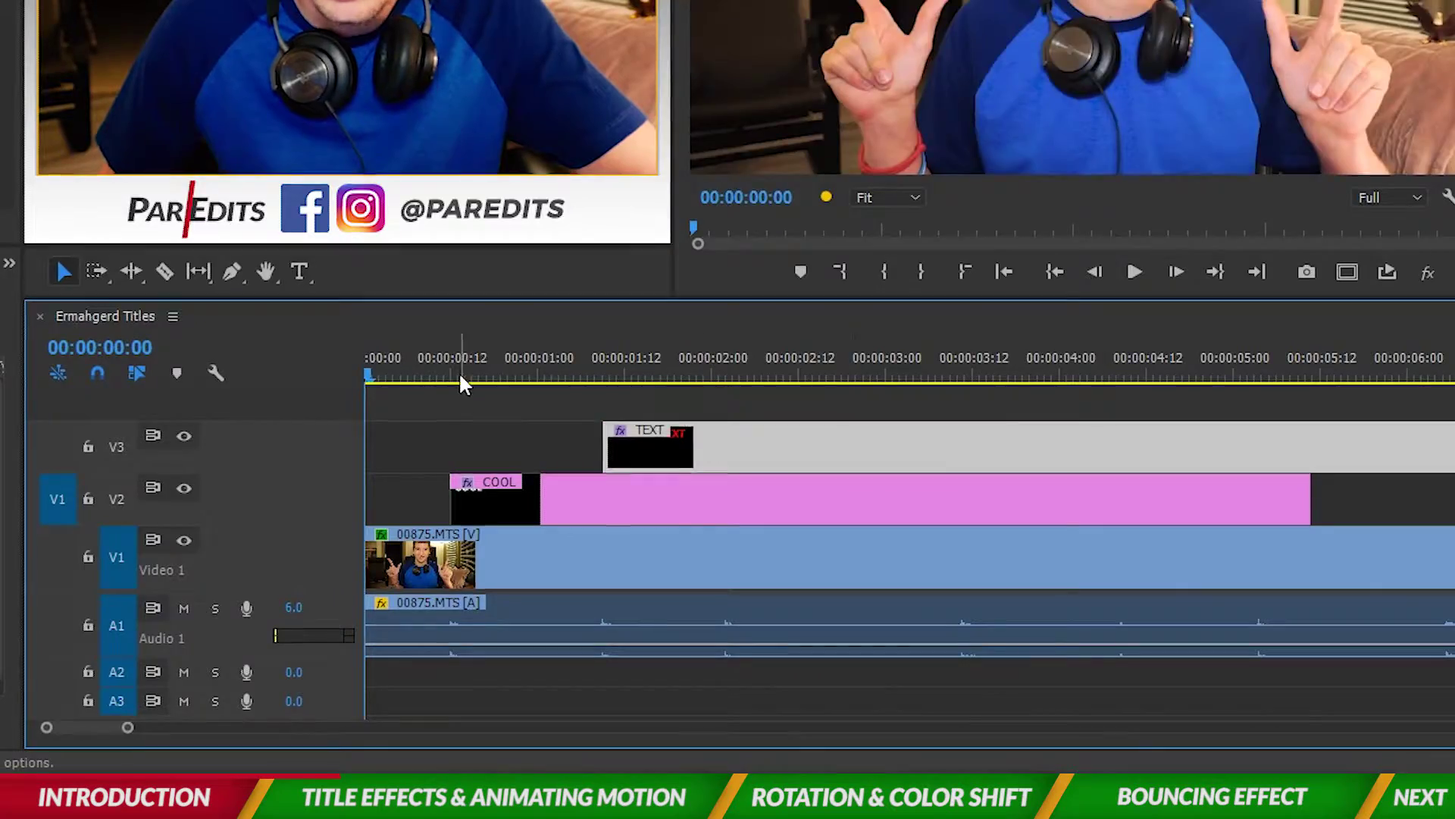
{"action": "key", "text": "space"}
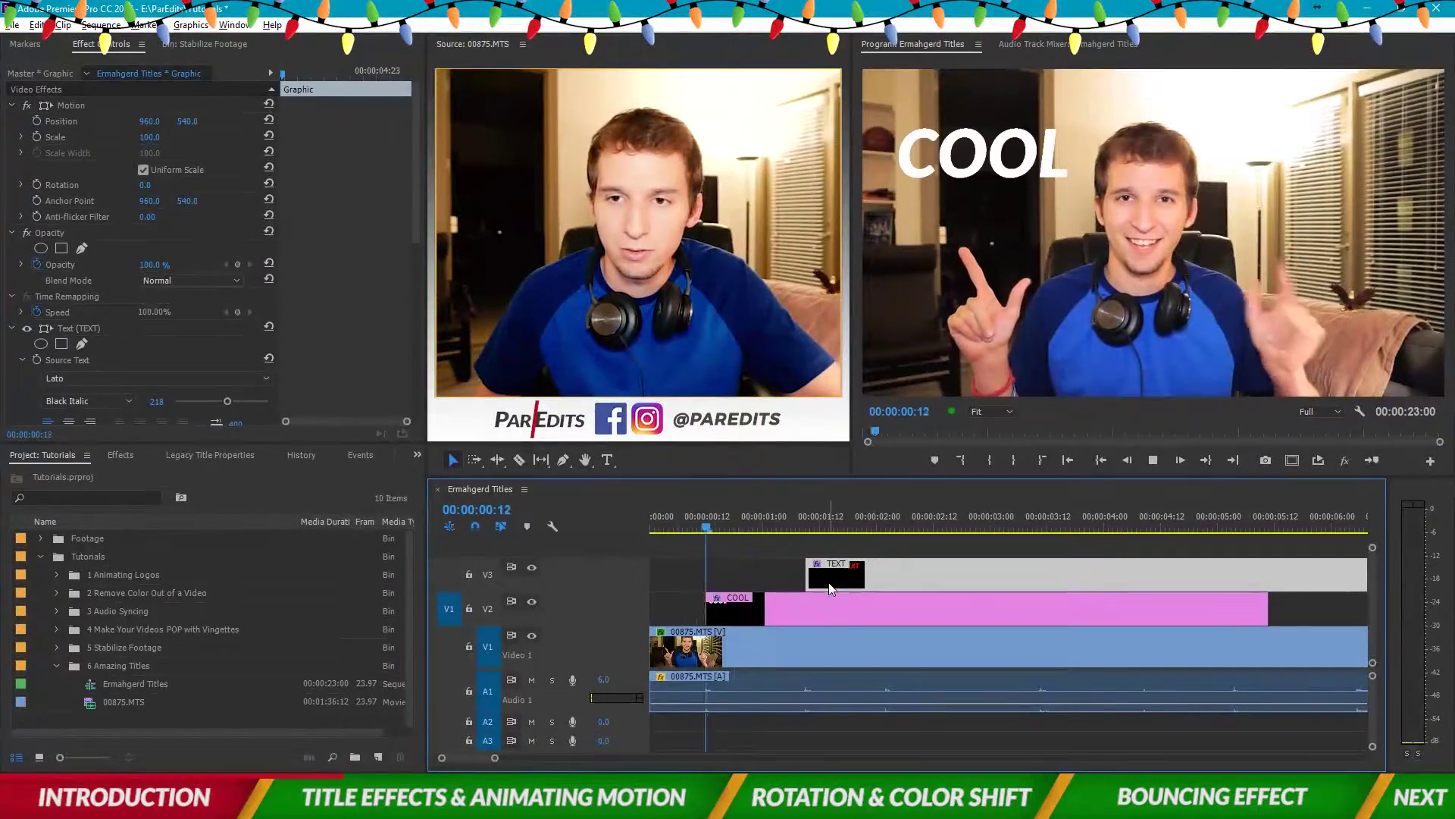
{"action": "key", "text": "space"}
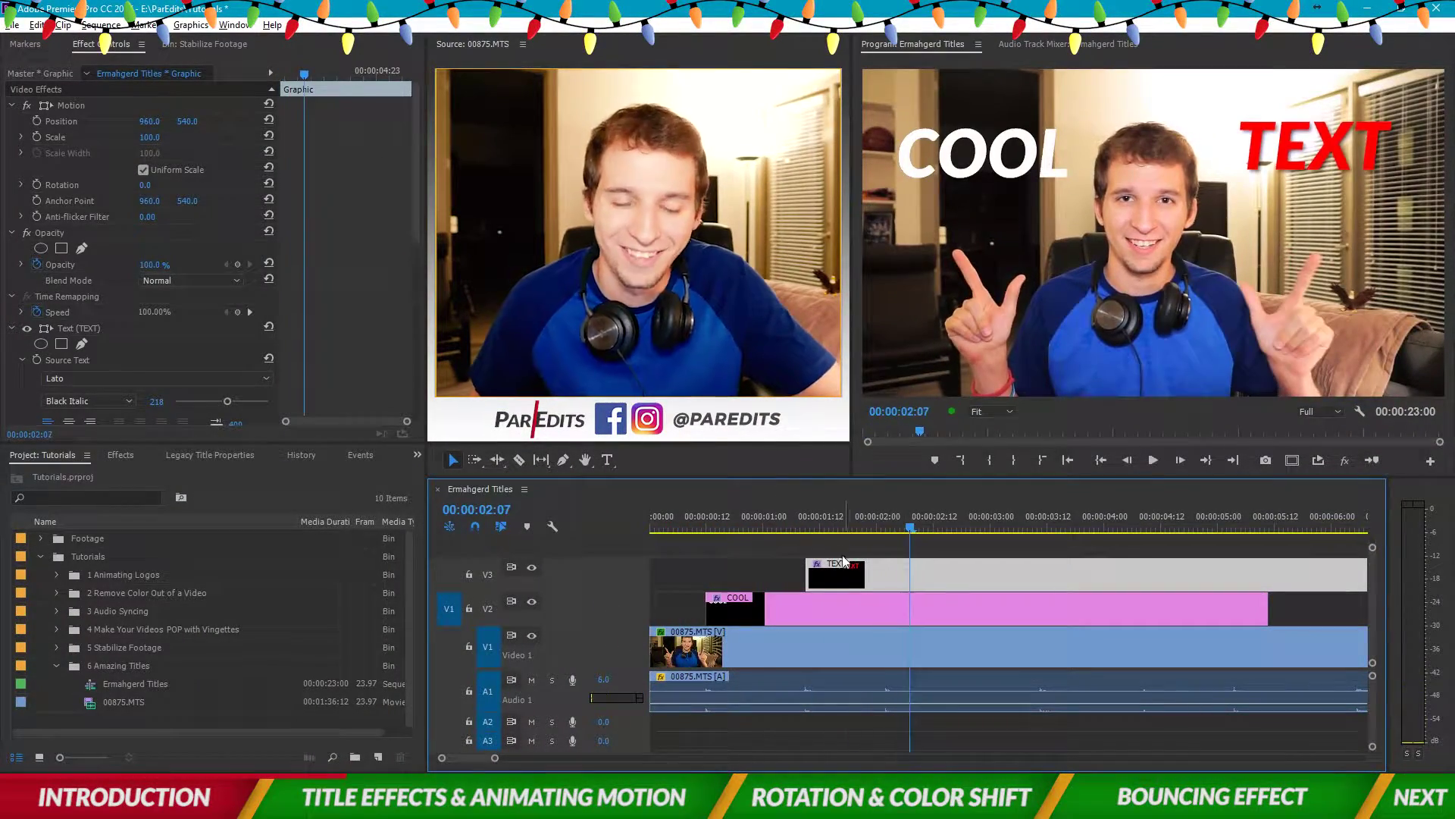
- Swap the title start times so TEXT starts at 00:00:00:12 and COOL at about 00:00:01:09, and play the sequence from the beginning
{"action": "left_click_drag", "start_coordinate": [763, 617], "coordinate": [756, 571]}
{"action": "left_click", "coordinate": [846, 614]}
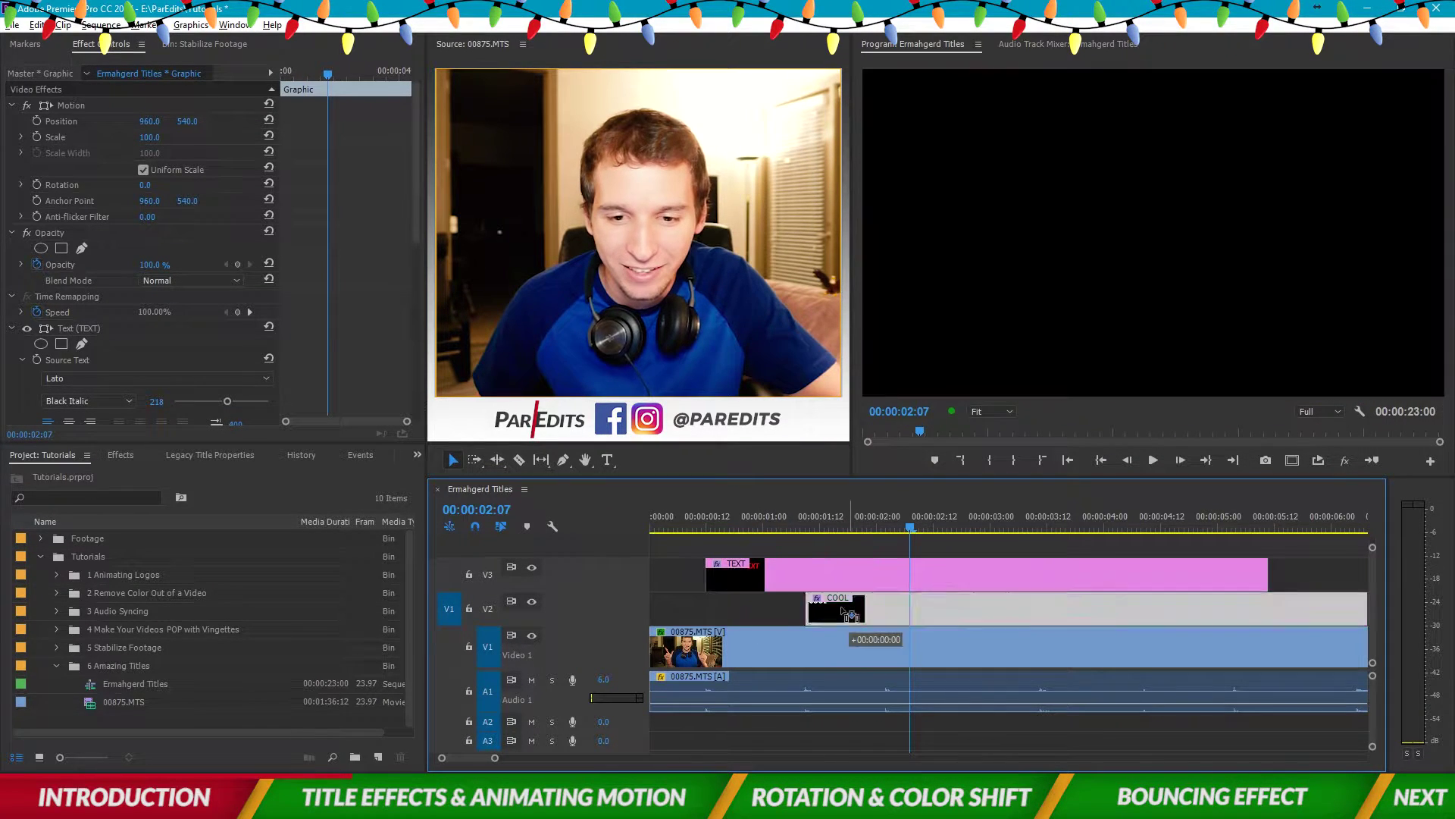
{"action": "left_click_drag", "start_coordinate": [712, 521], "coordinate": [607, 520]}
{"action": "key", "text": "space"}
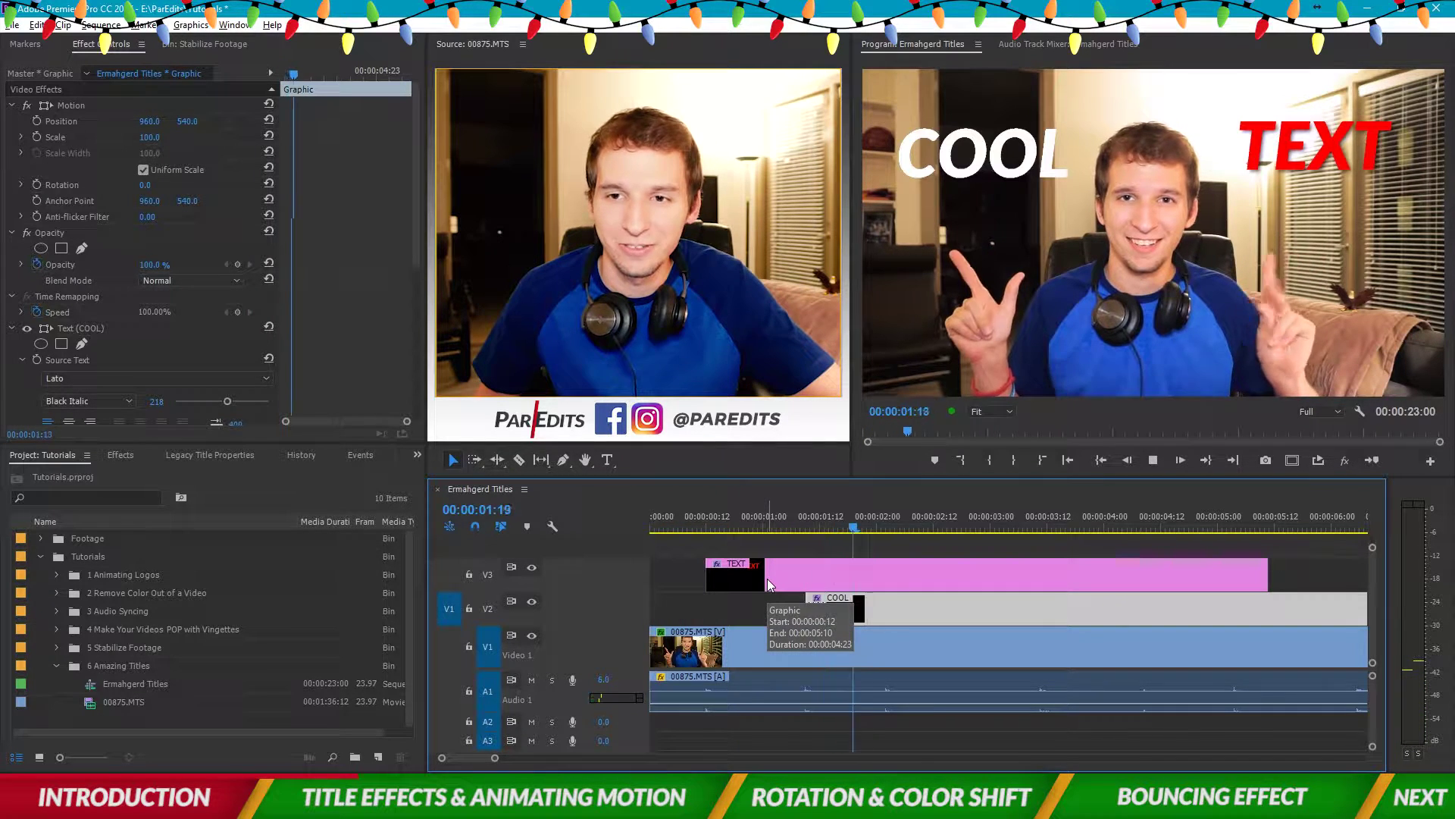
{"action": "key", "text": "space"}
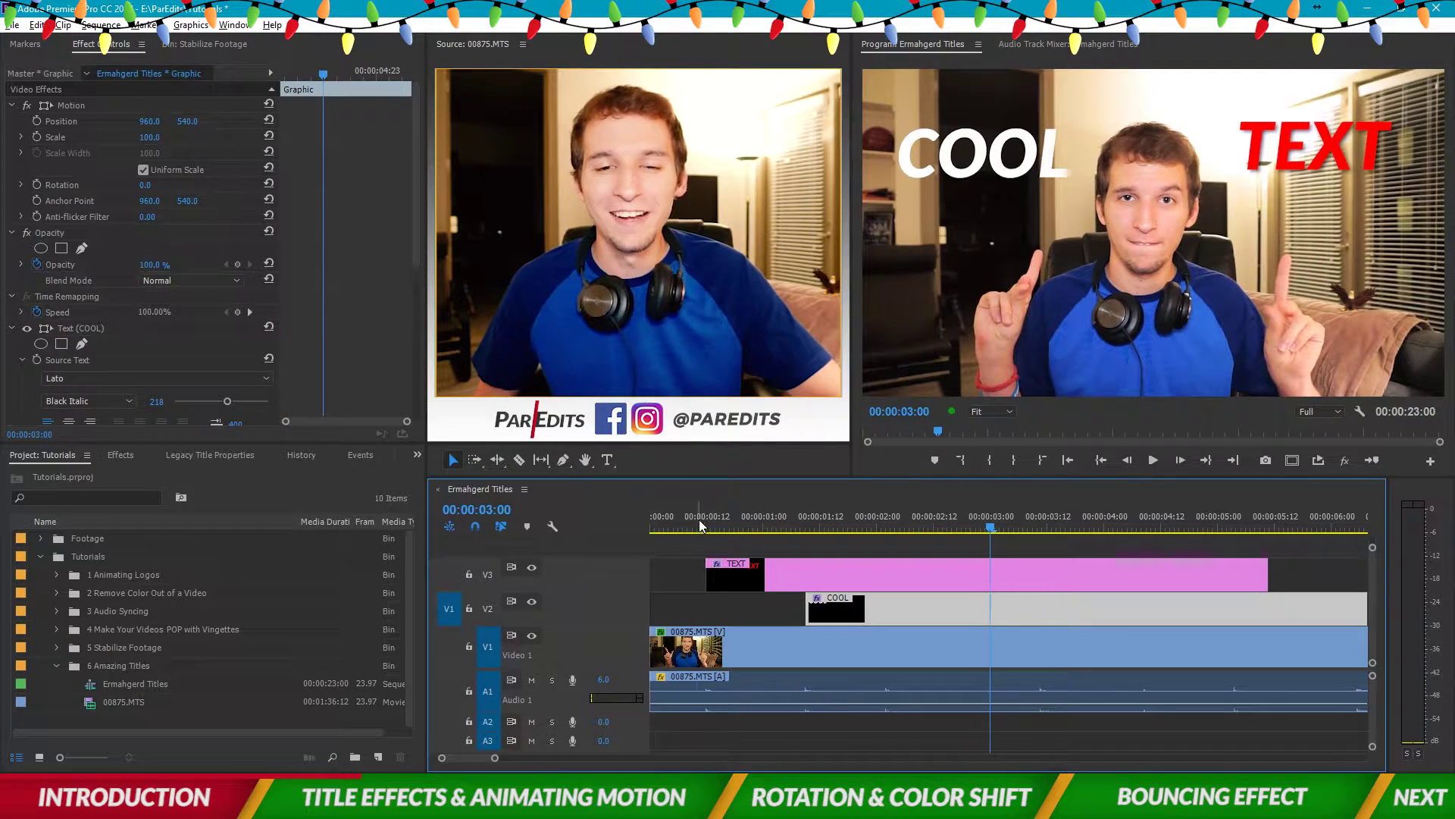
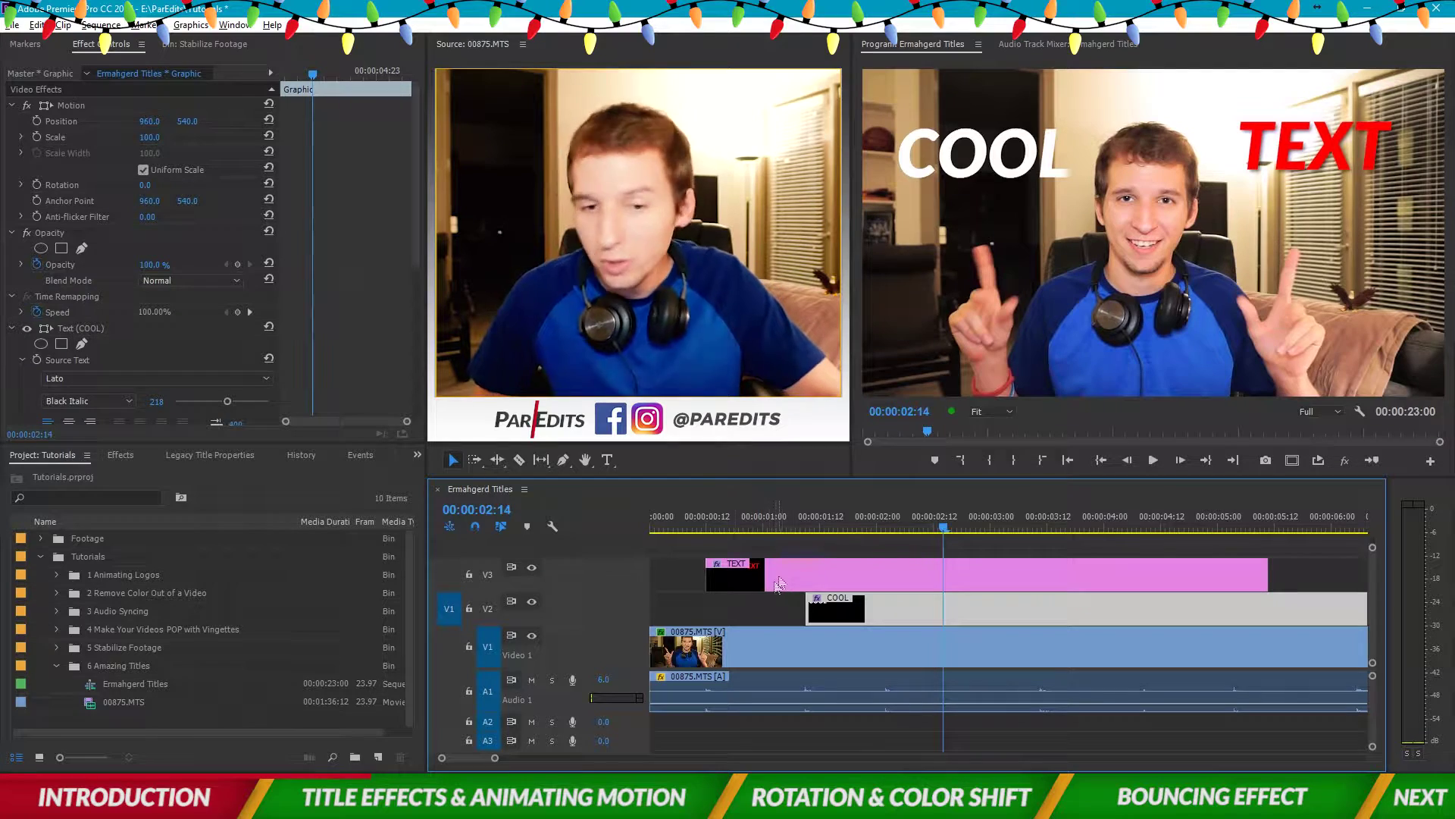
- Select the TEXT title at its start, 00:00:00:12, and centre its Motion anchor point on the word at 1487.5, 257.5
{"action": "left_click", "coordinate": [720, 526]}
{"action": "left_click", "coordinate": [735, 565]}
{"action": "left_click", "coordinate": [706, 526]}
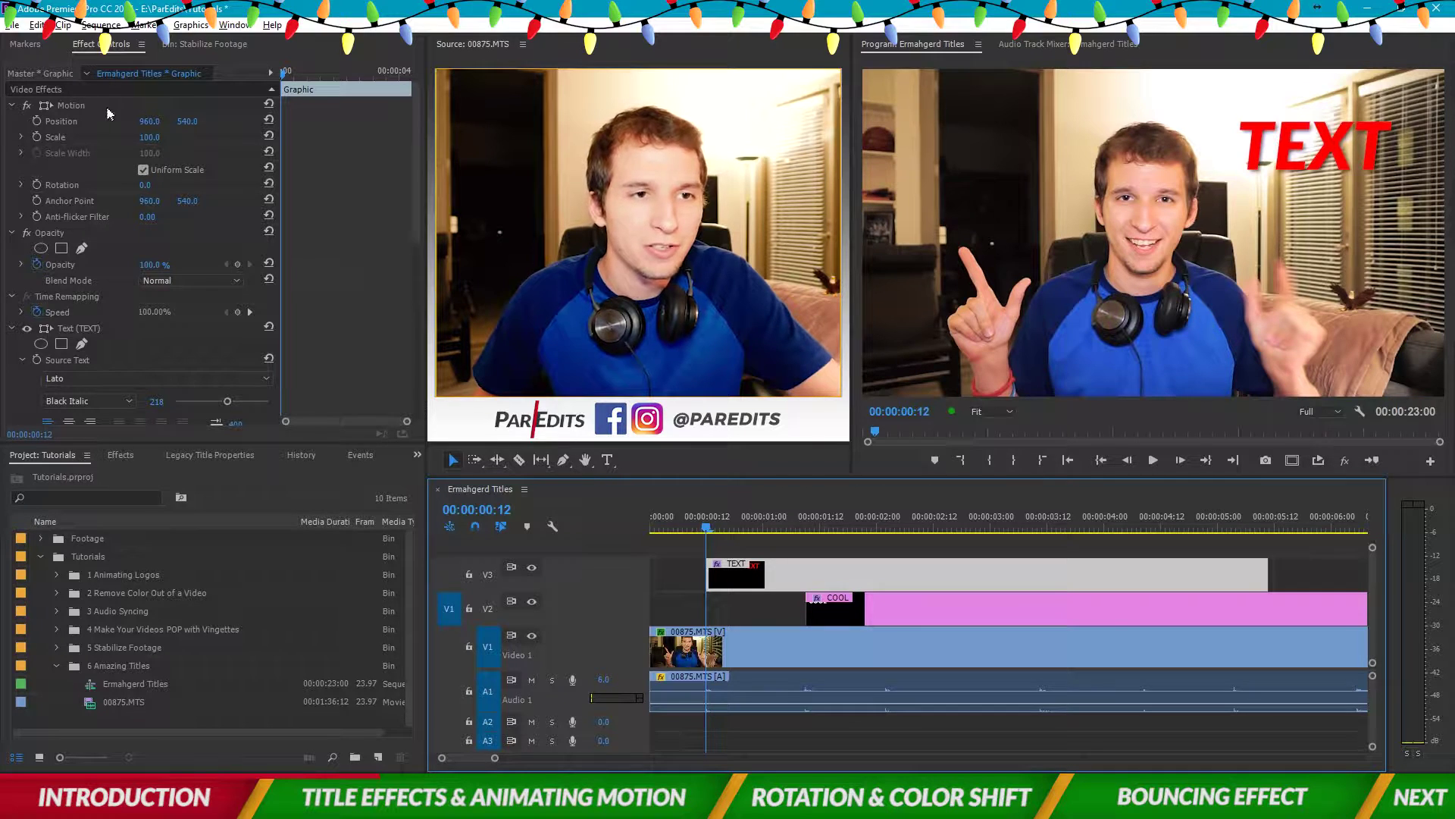
{"action": "left_click", "coordinate": [71, 105]}
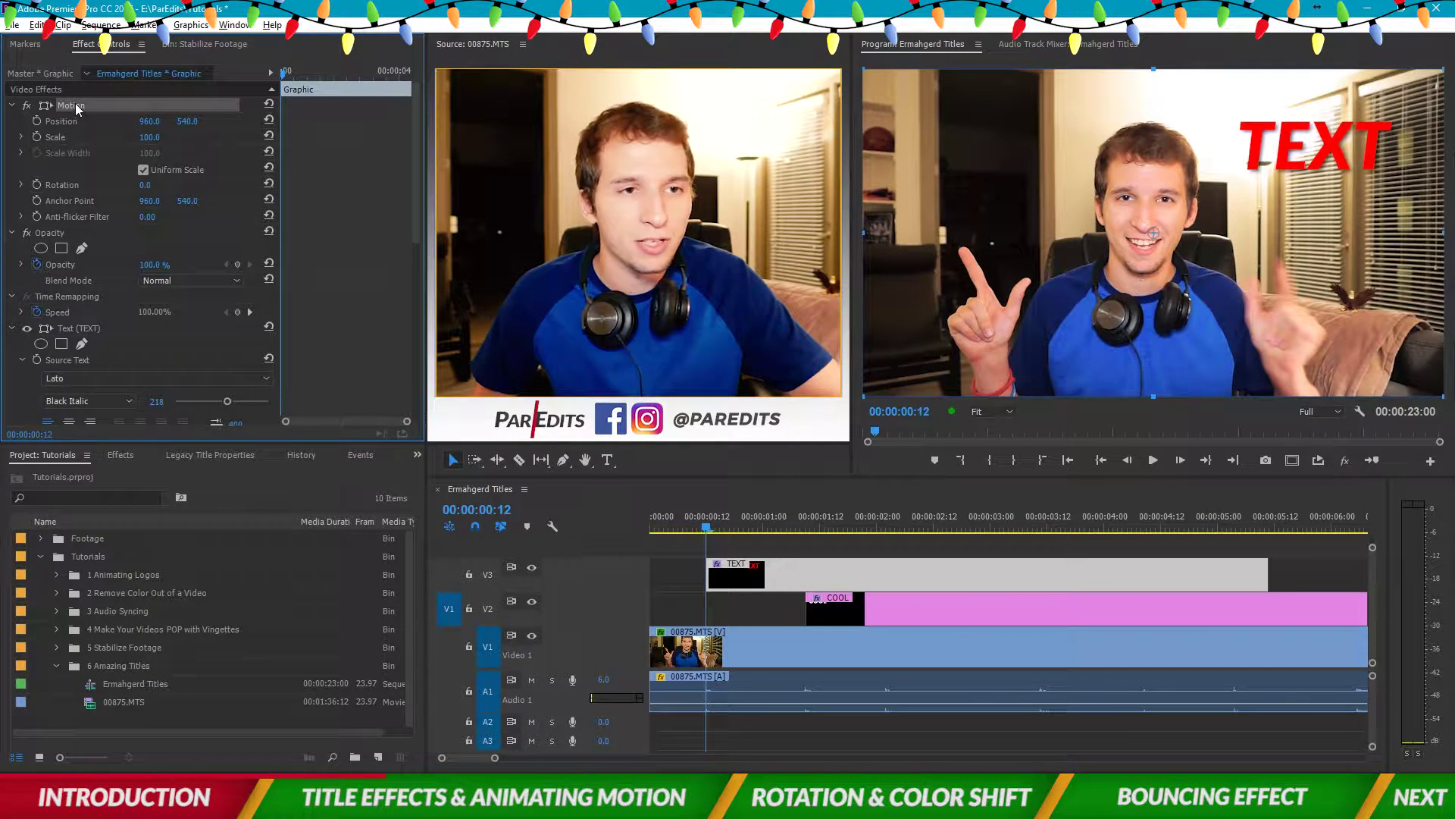
{"action": "left_click", "coordinate": [770, 584]}
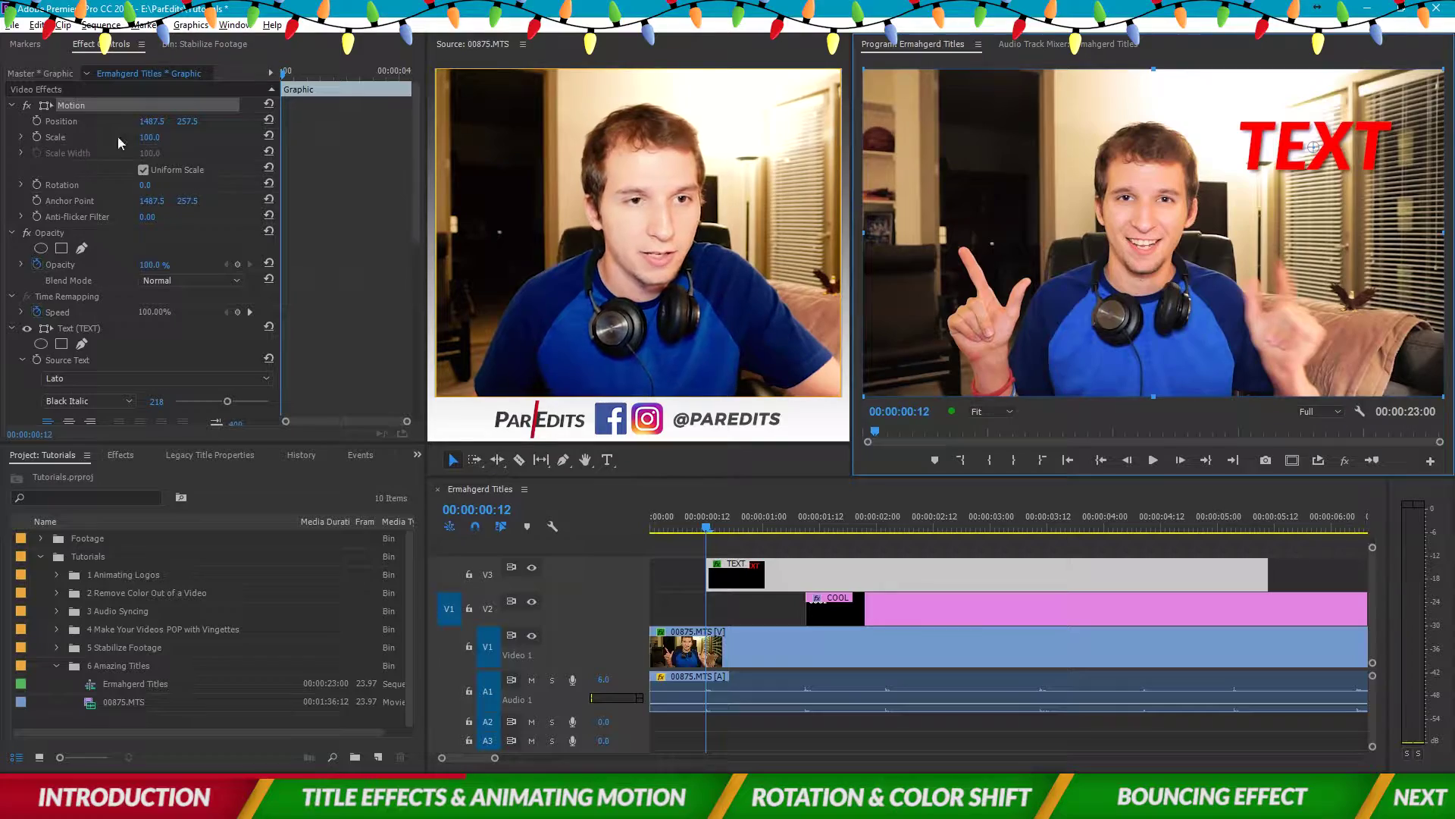
- Turn on Scale keyframing for the TEXT title at 00:00:00:12 with 100, and set the scale to 105 at 00:00:00:13
{"action": "left_click", "coordinate": [287, 82]}
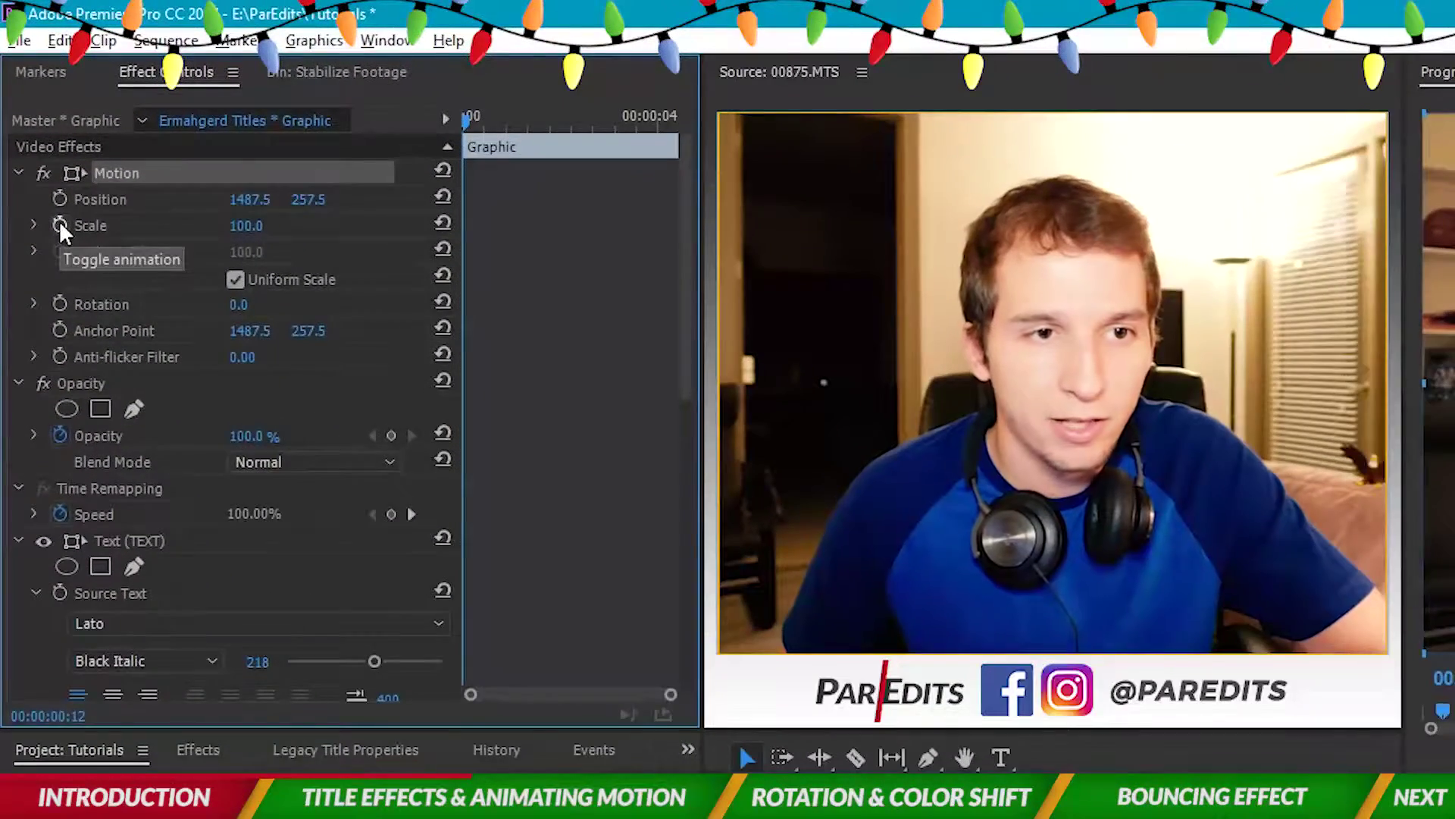
{"action": "left_click", "coordinate": [59, 225]}
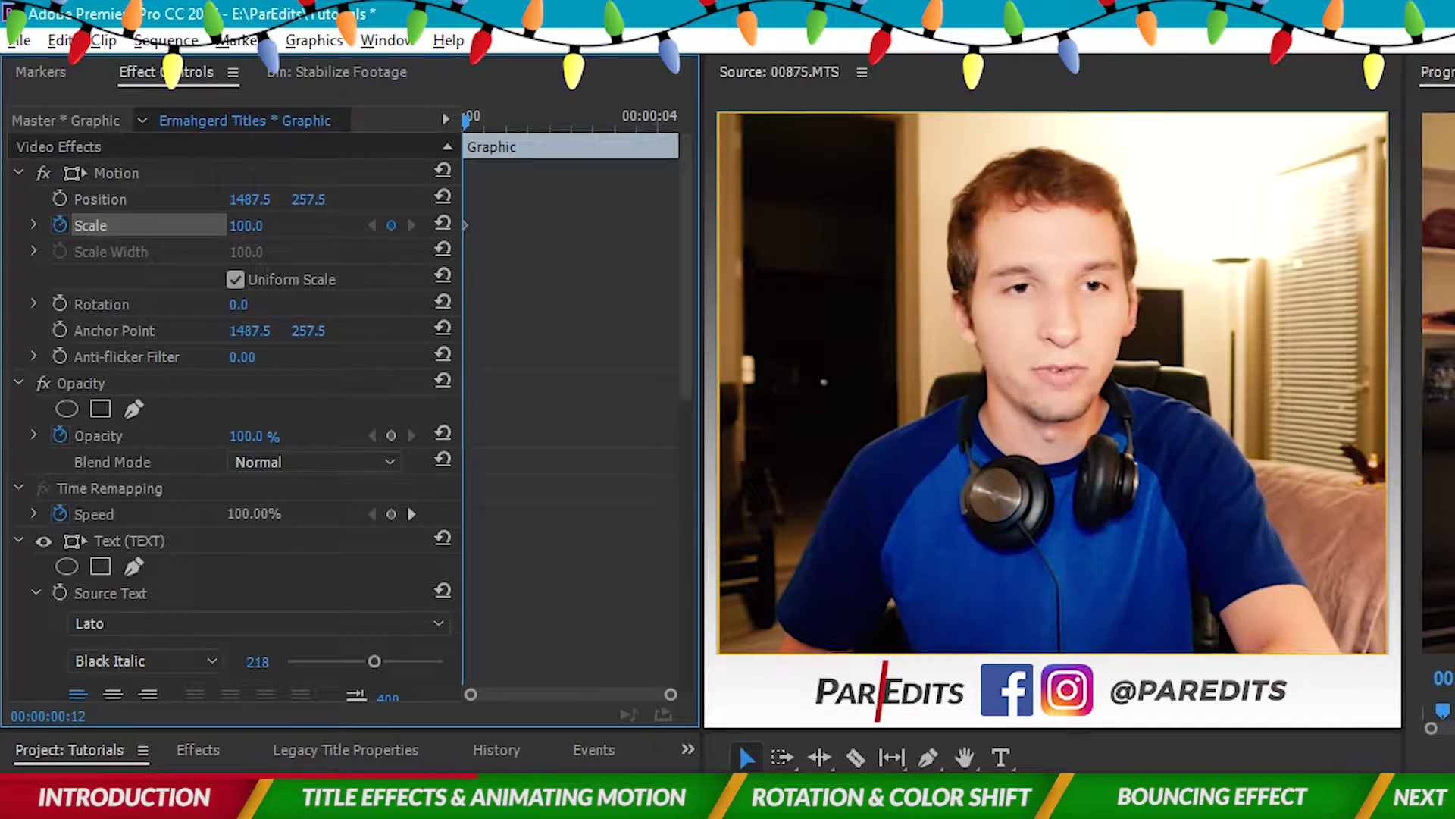
{"action": "left_click", "coordinate": [260, 223]}
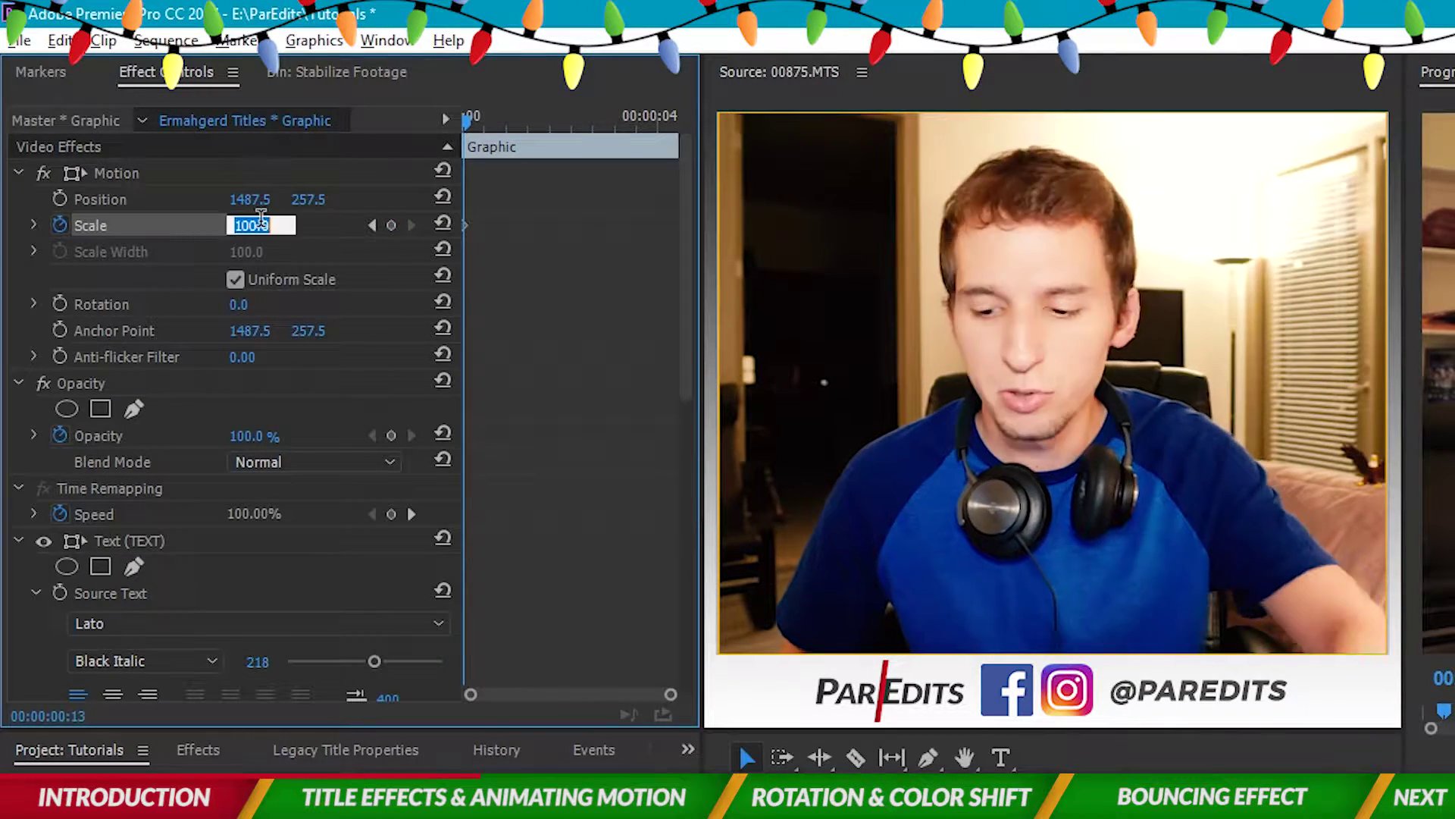
{"action": "type", "text": "105"}
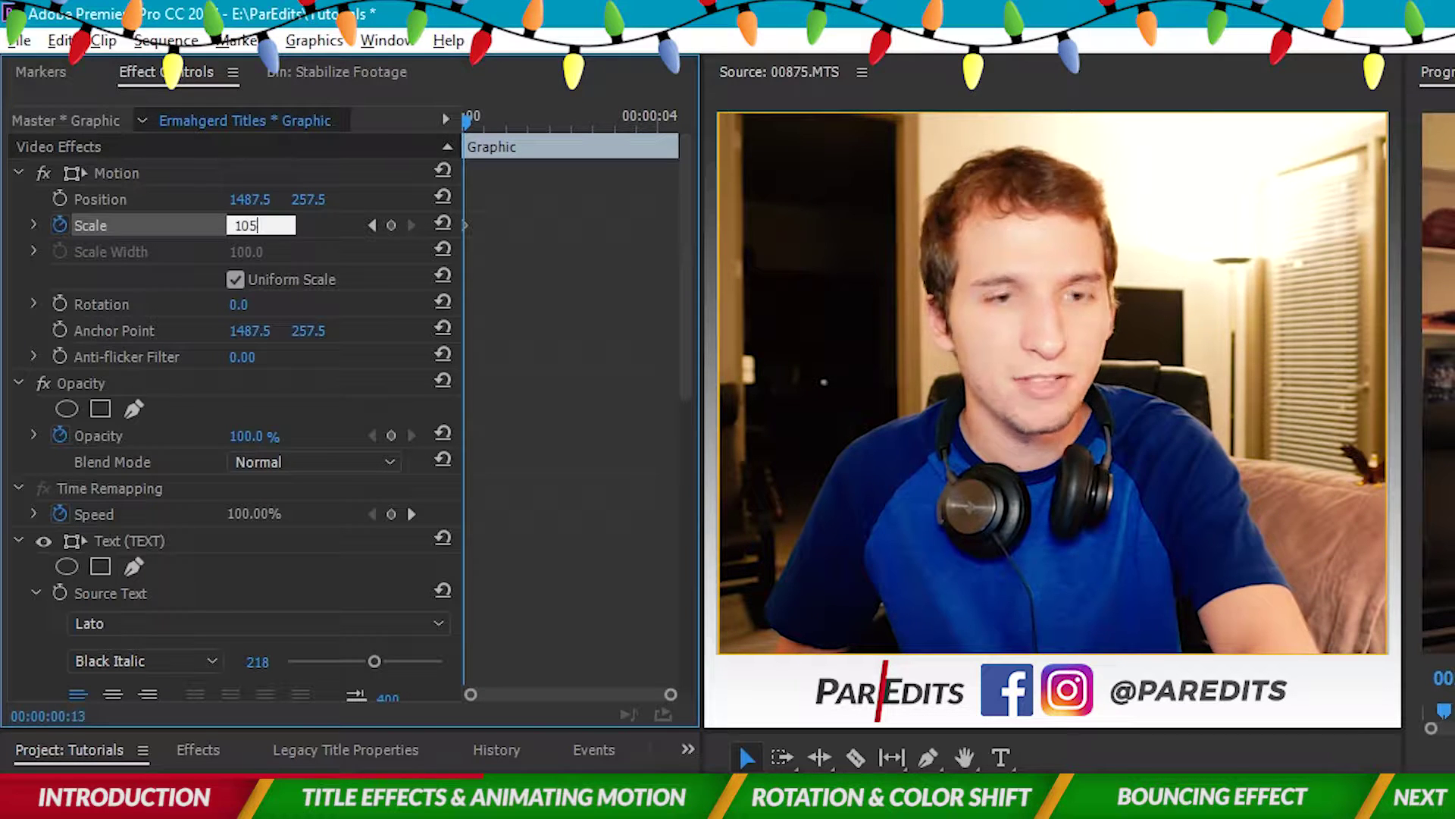
{"action": "key", "text": "Return"}
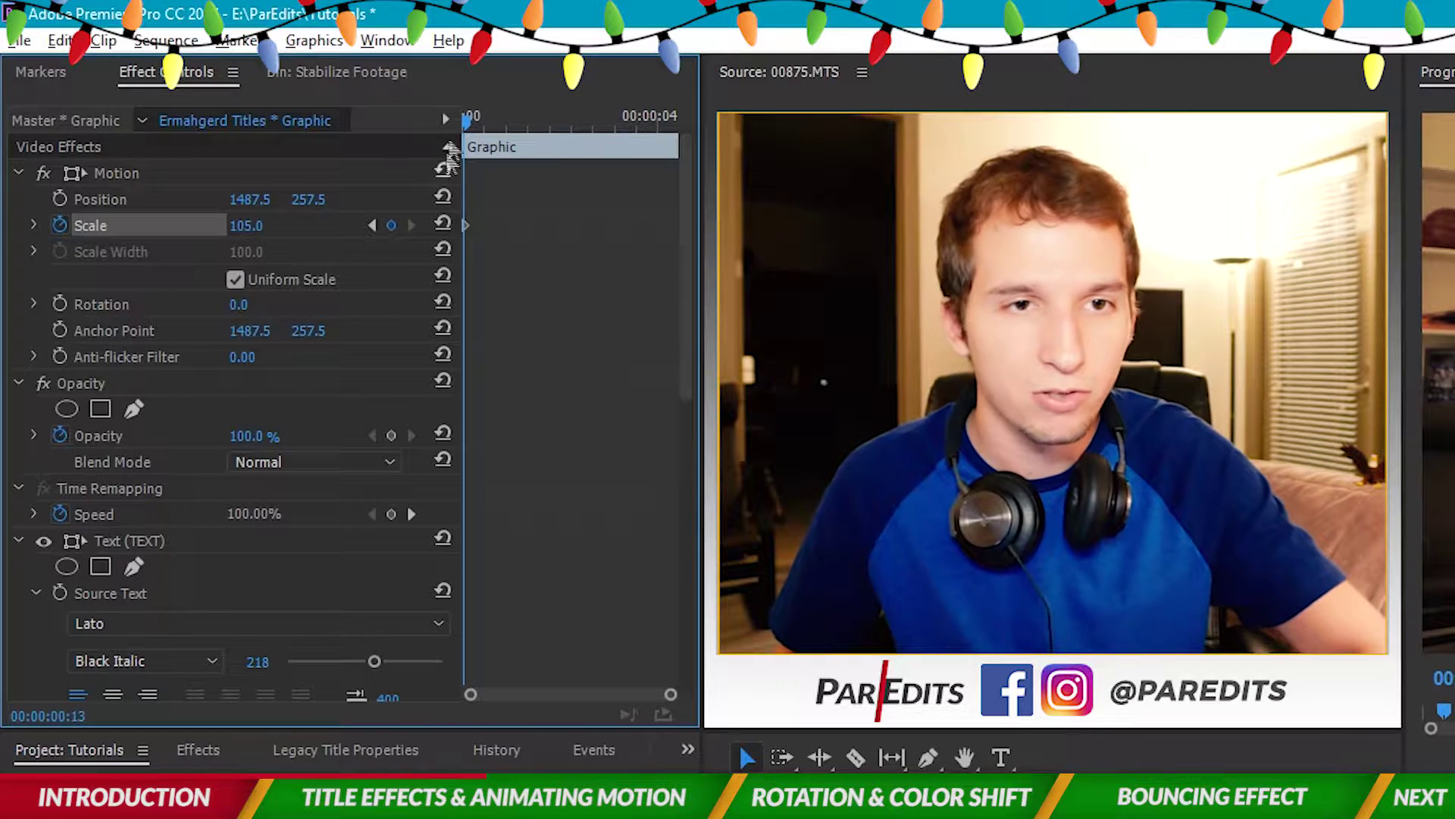
- Advance two frames to 00:00:00:15 and keyframe the TEXT title's scale back to 100
{"action": "key", "text": "Right"}
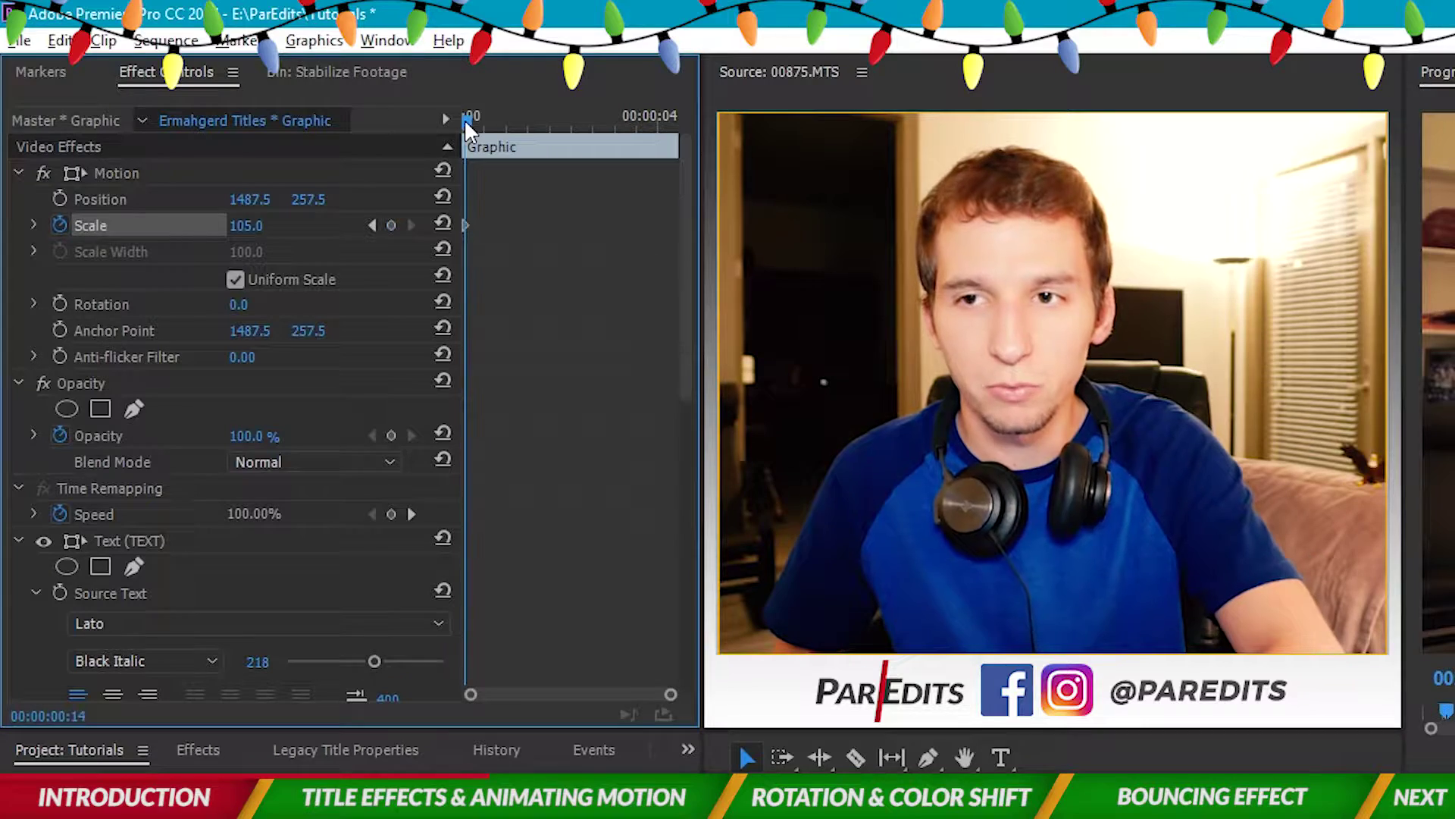
{"action": "key", "text": "Right"}
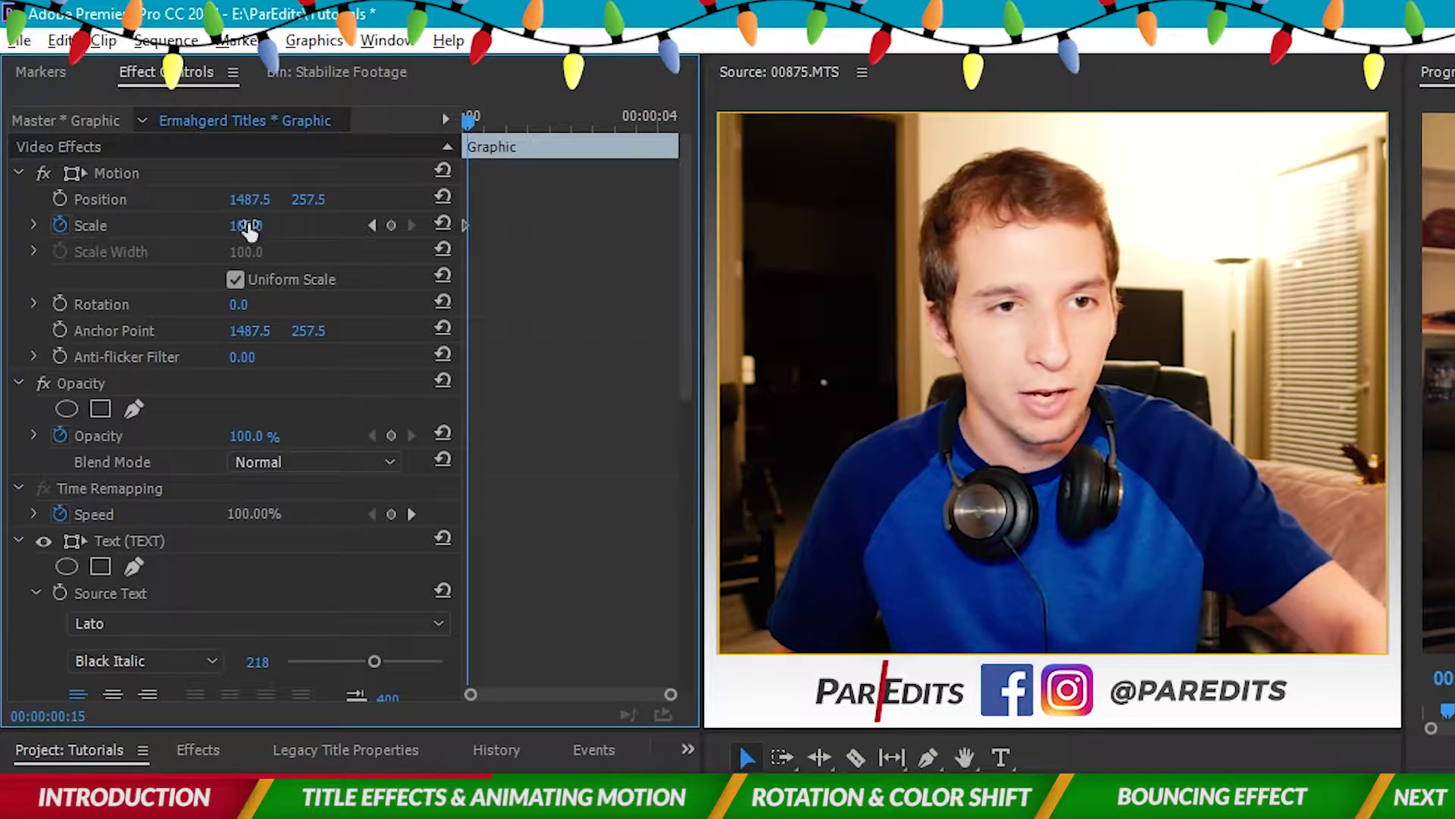
{"action": "left_click", "coordinate": [246, 225]}
{"action": "type", "text": "100"}
{"action": "key", "text": "Return"}
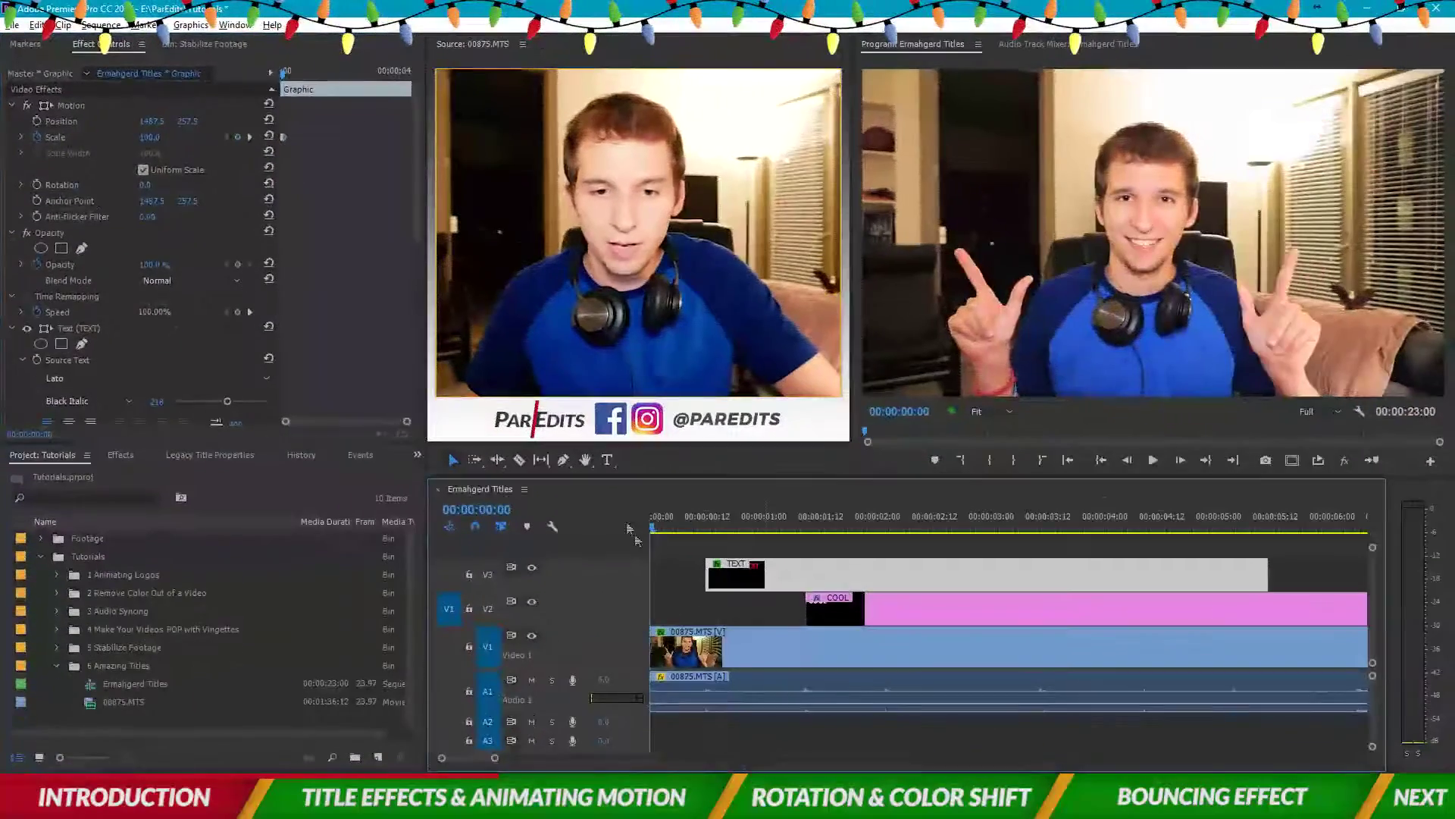
- Play the sequence from the beginning to check the scale animation on the TEXT title
{"action": "left_click", "coordinate": [831, 669]}
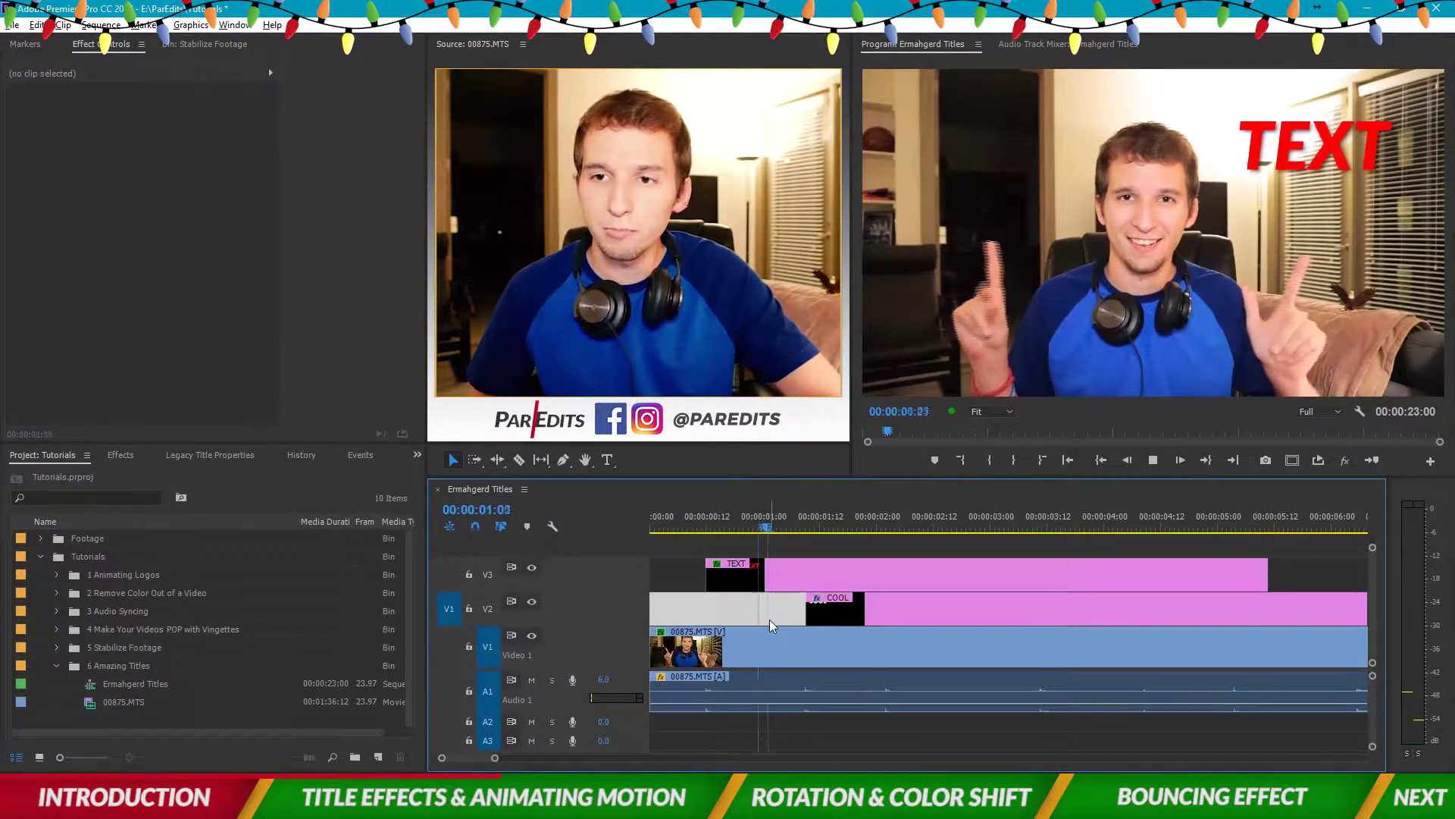
{"action": "left_click_drag", "start_coordinate": [747, 524], "coordinate": [649, 524]}
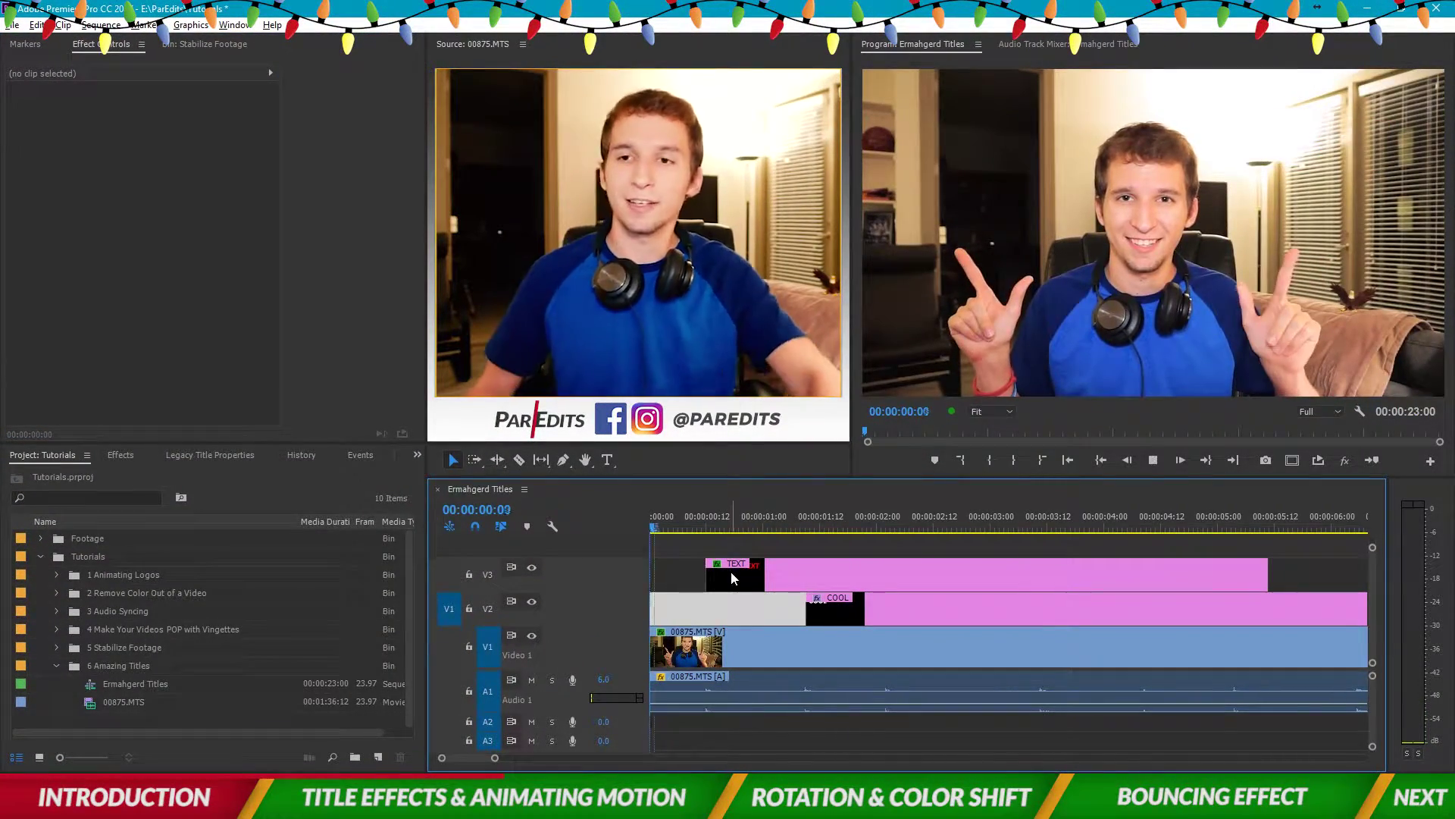
{"action": "key", "text": "space"}
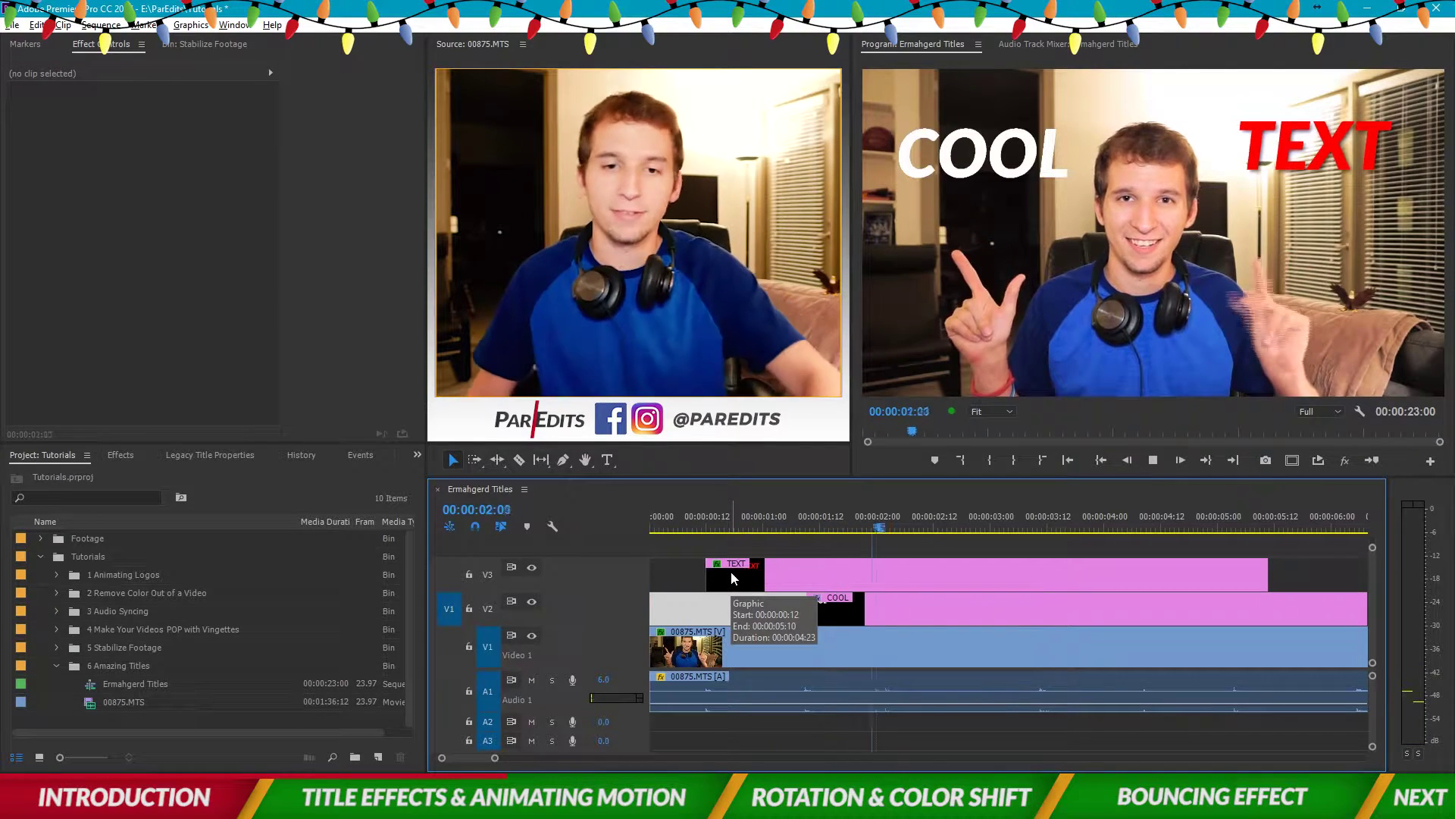
{"action": "key", "text": "space"}
- Copy the TEXT title's Motion settings and keyframes onto the COOL title, and centre COOL's anchor point on its word at 397.5, 282.5
{"action": "left_click", "coordinate": [731, 571]}
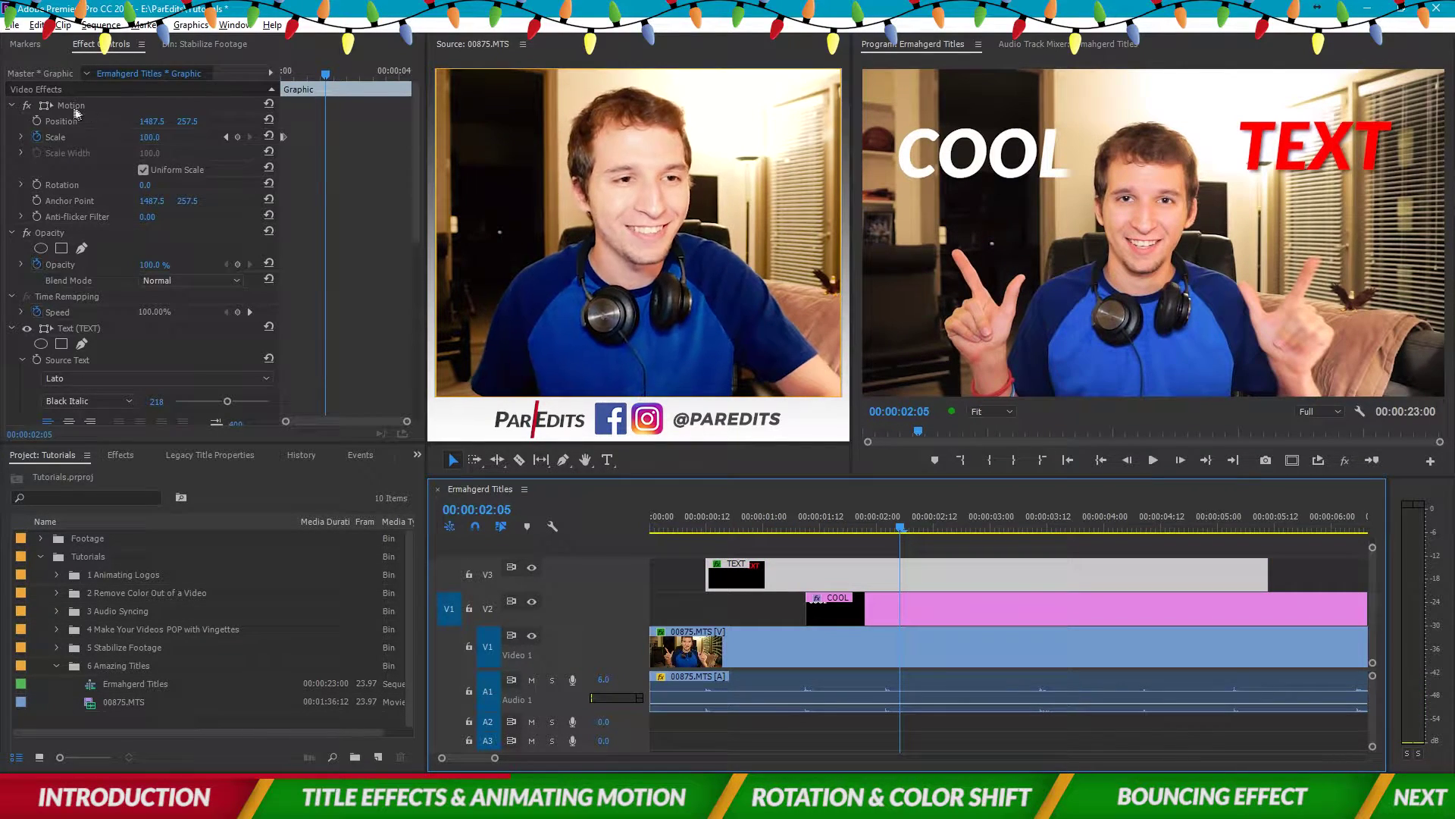
{"action": "left_click", "coordinate": [102, 106]}
{"action": "left_click", "coordinate": [893, 611]}
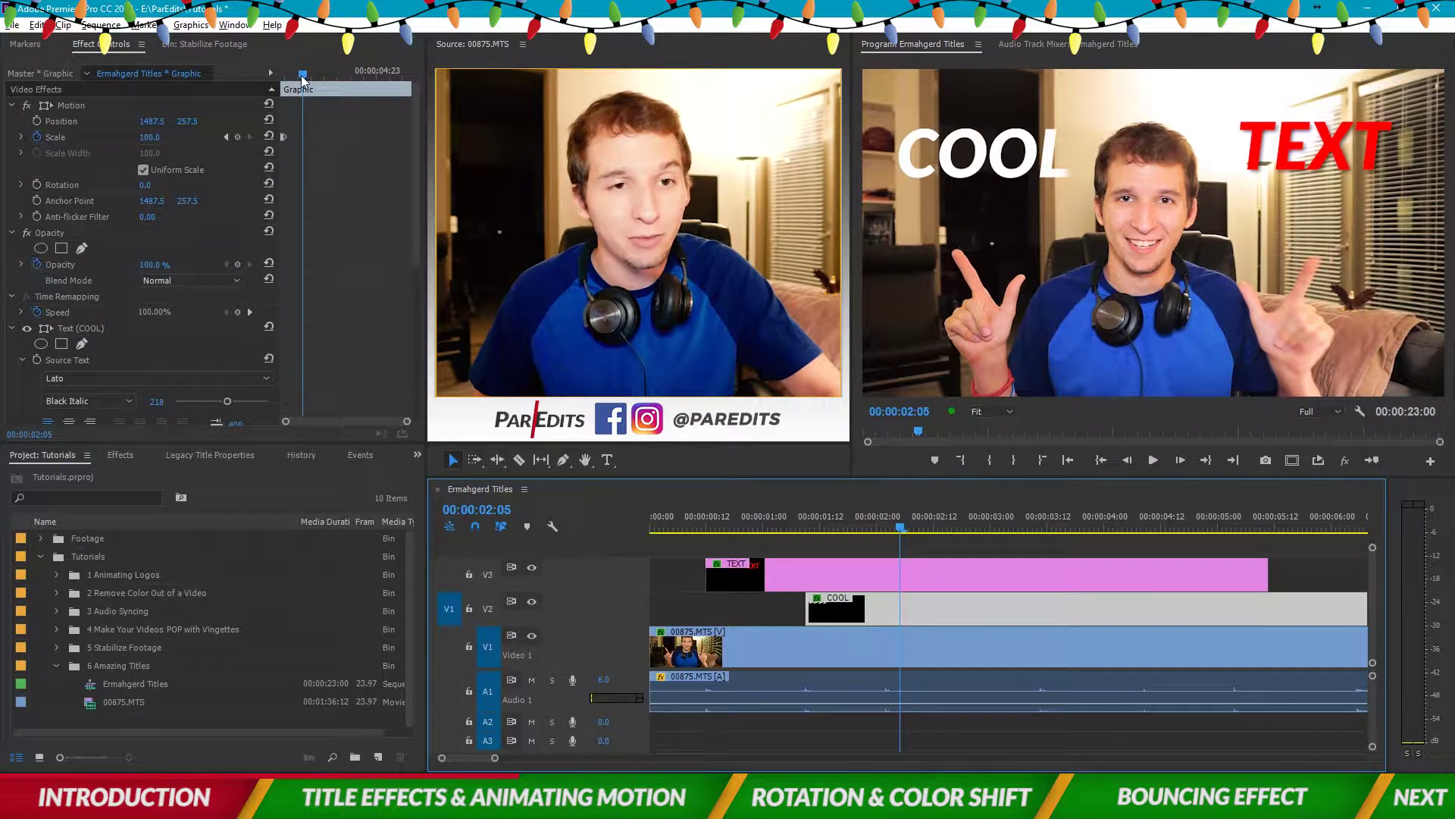
{"action": "left_click", "coordinate": [68, 107]}
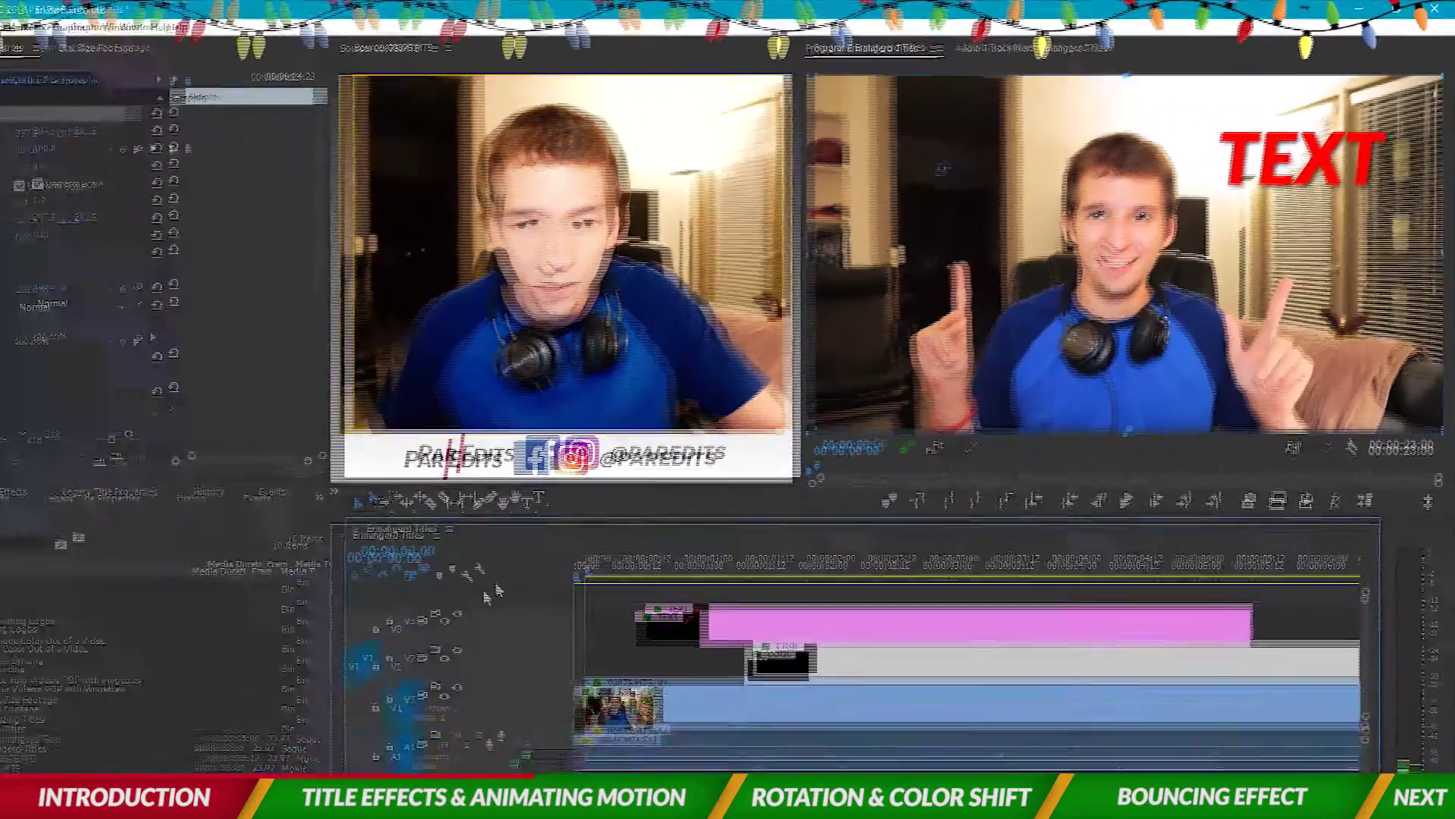
- Play the sequence from the beginning several times to check the scale animation on both titles
{"action": "left_click", "coordinate": [767, 629]}
{"action": "key", "text": "Home"}
{"action": "left_click", "coordinate": [766, 606]}
{"action": "key", "text": "space"}
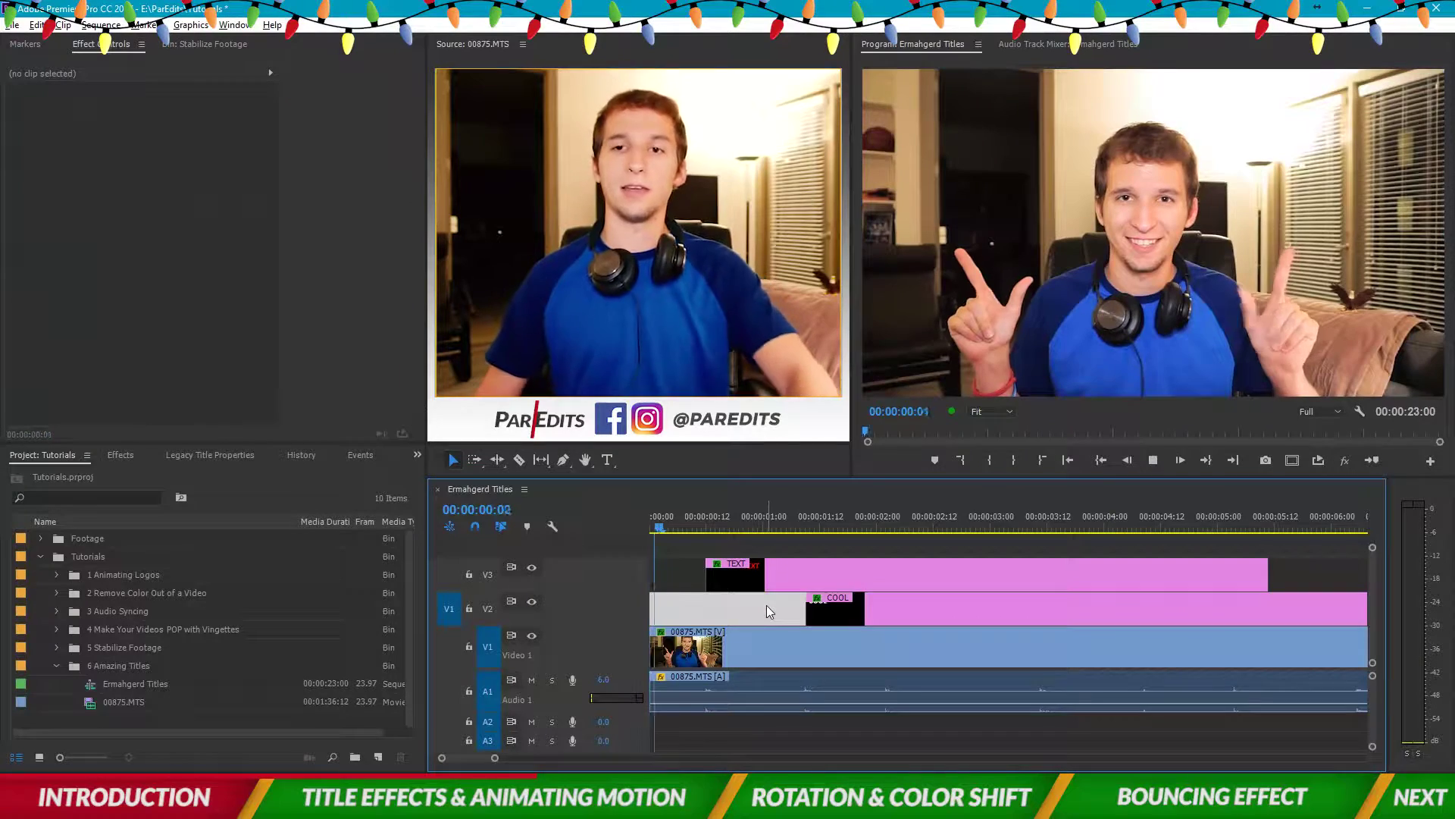
{"action": "key", "text": "space"}
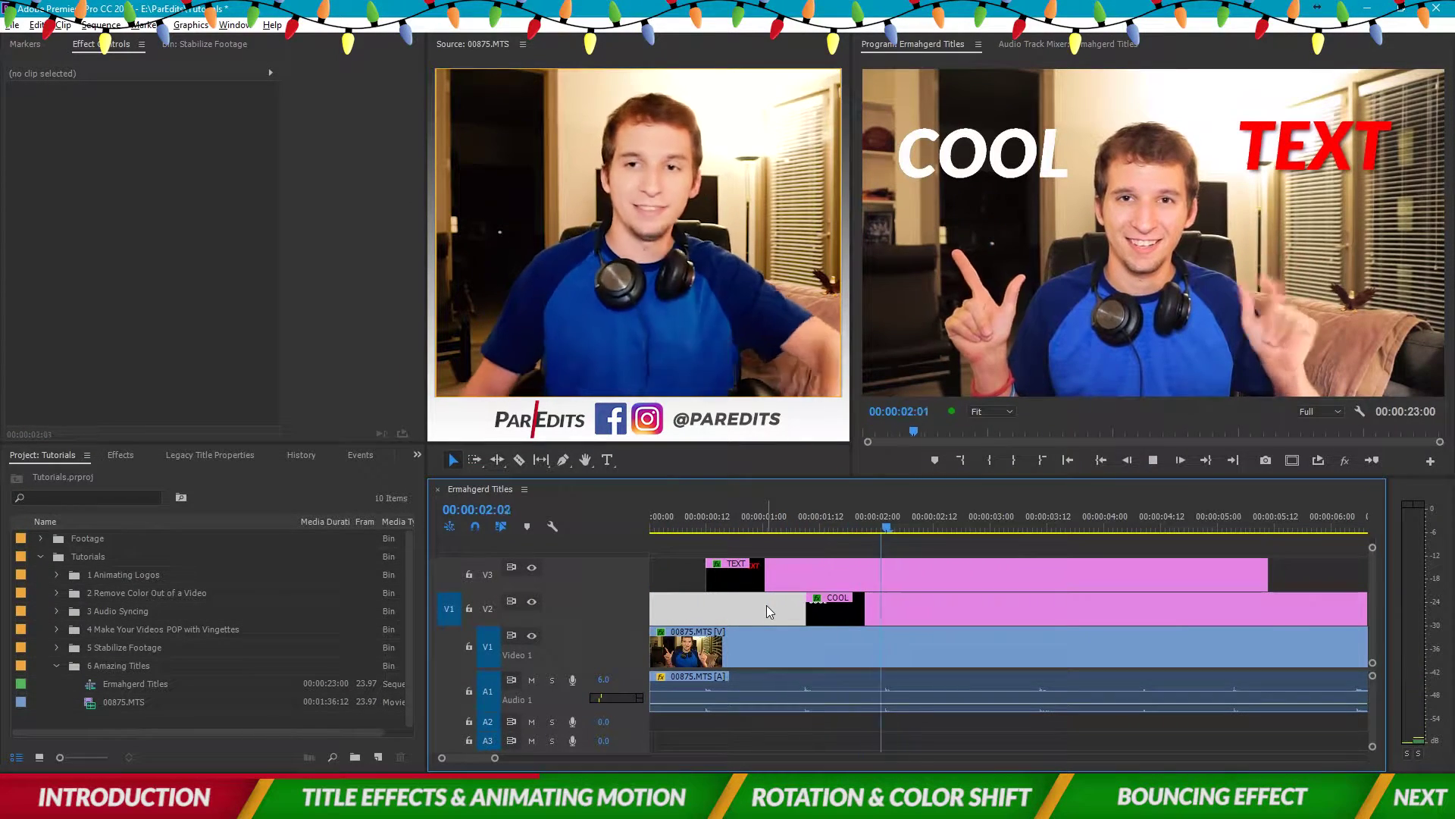
{"action": "key", "text": "space"}
{"action": "key", "text": "Home"}
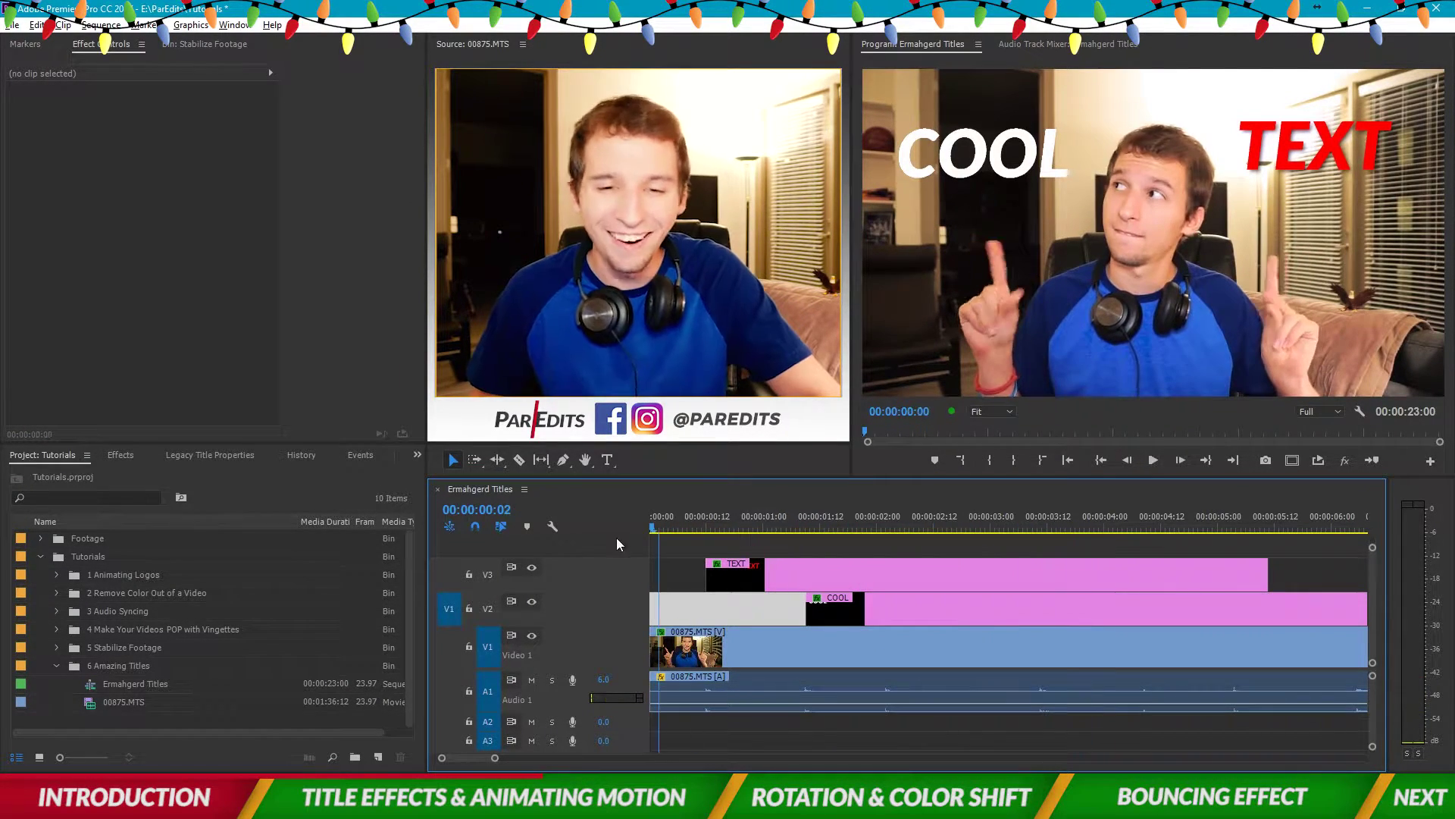
{"action": "key", "text": "space"}
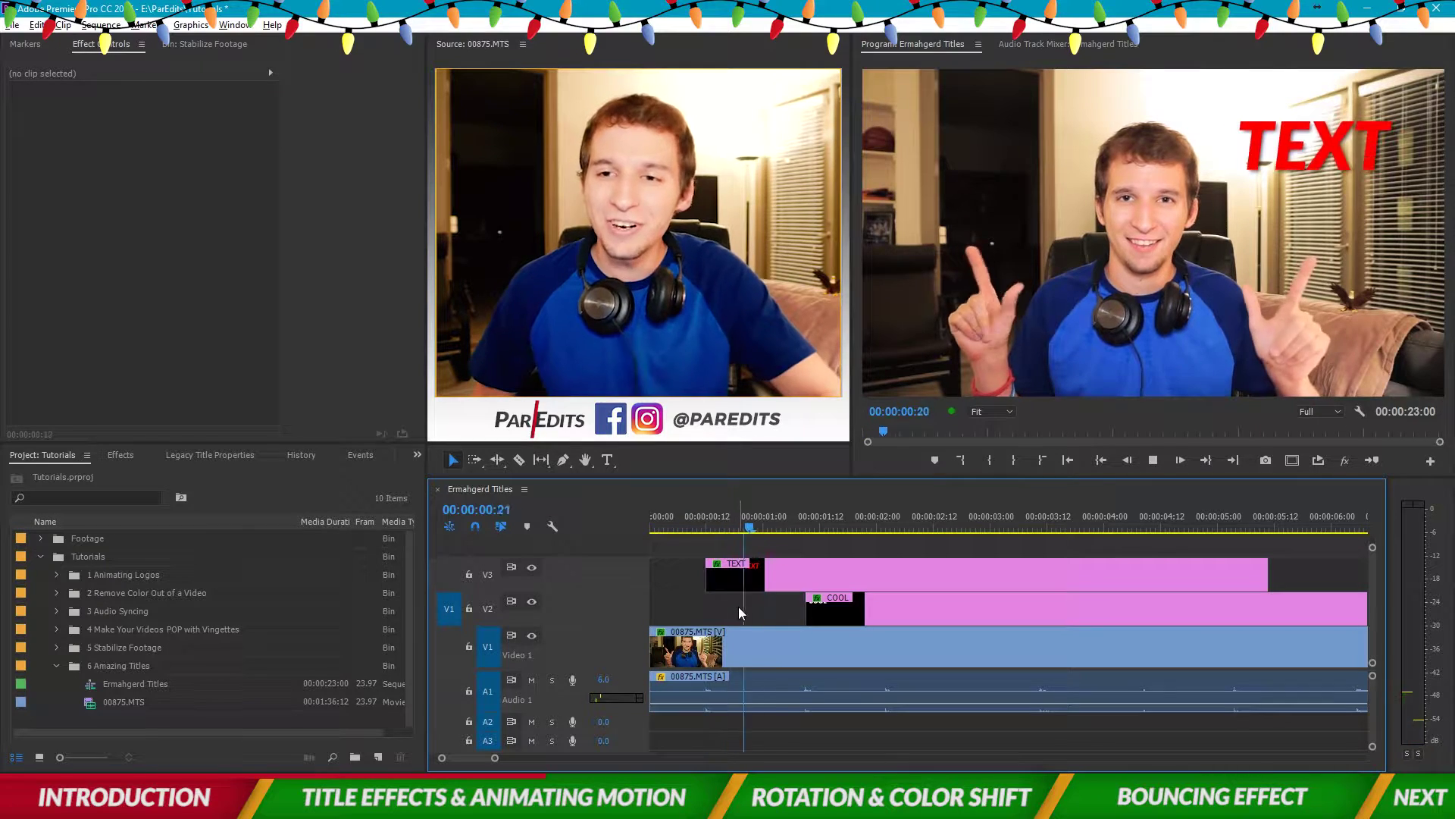
{"action": "key", "text": "space"}
{"action": "key", "text": "Home"}
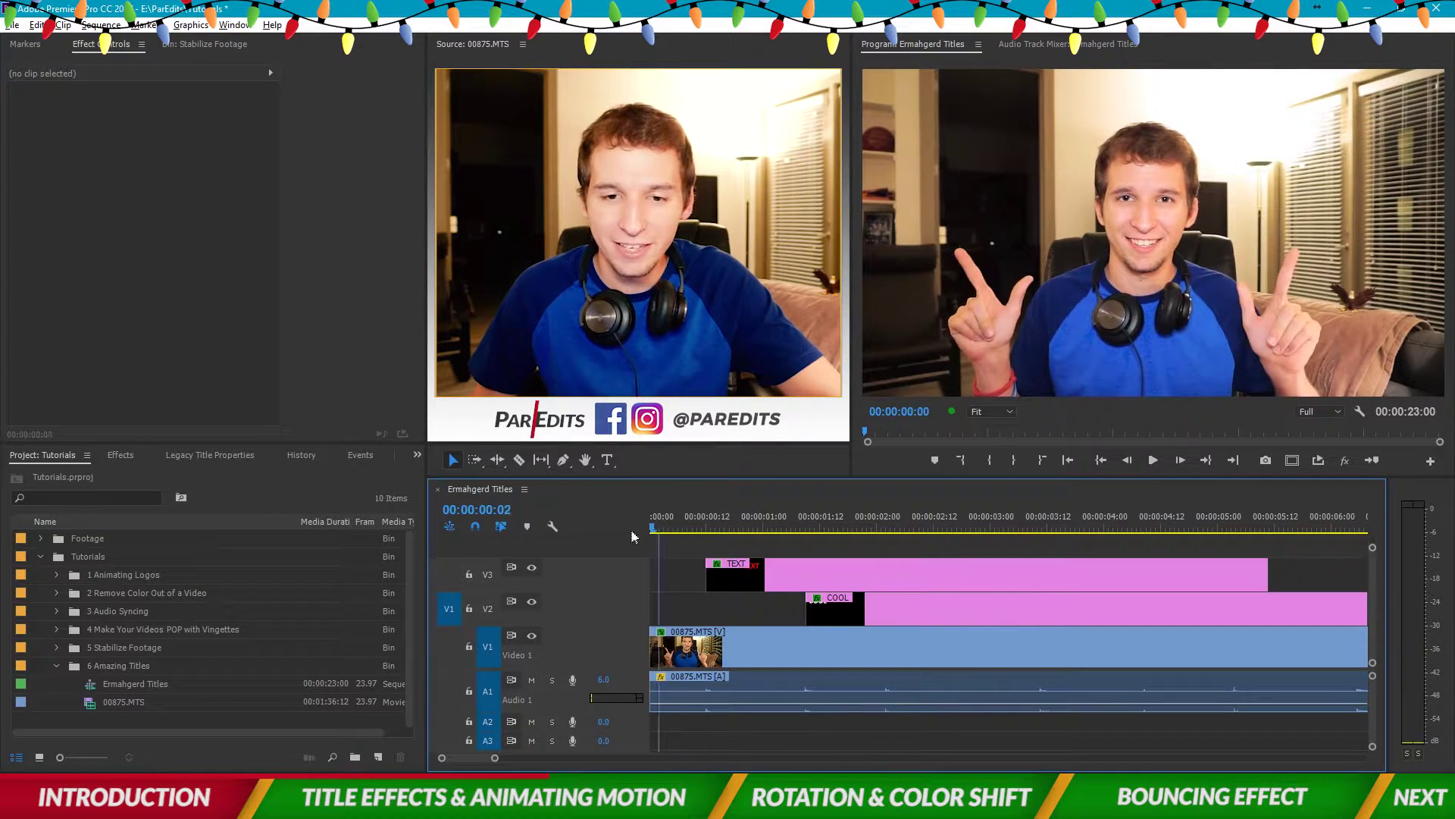
{"action": "key", "text": "space"}
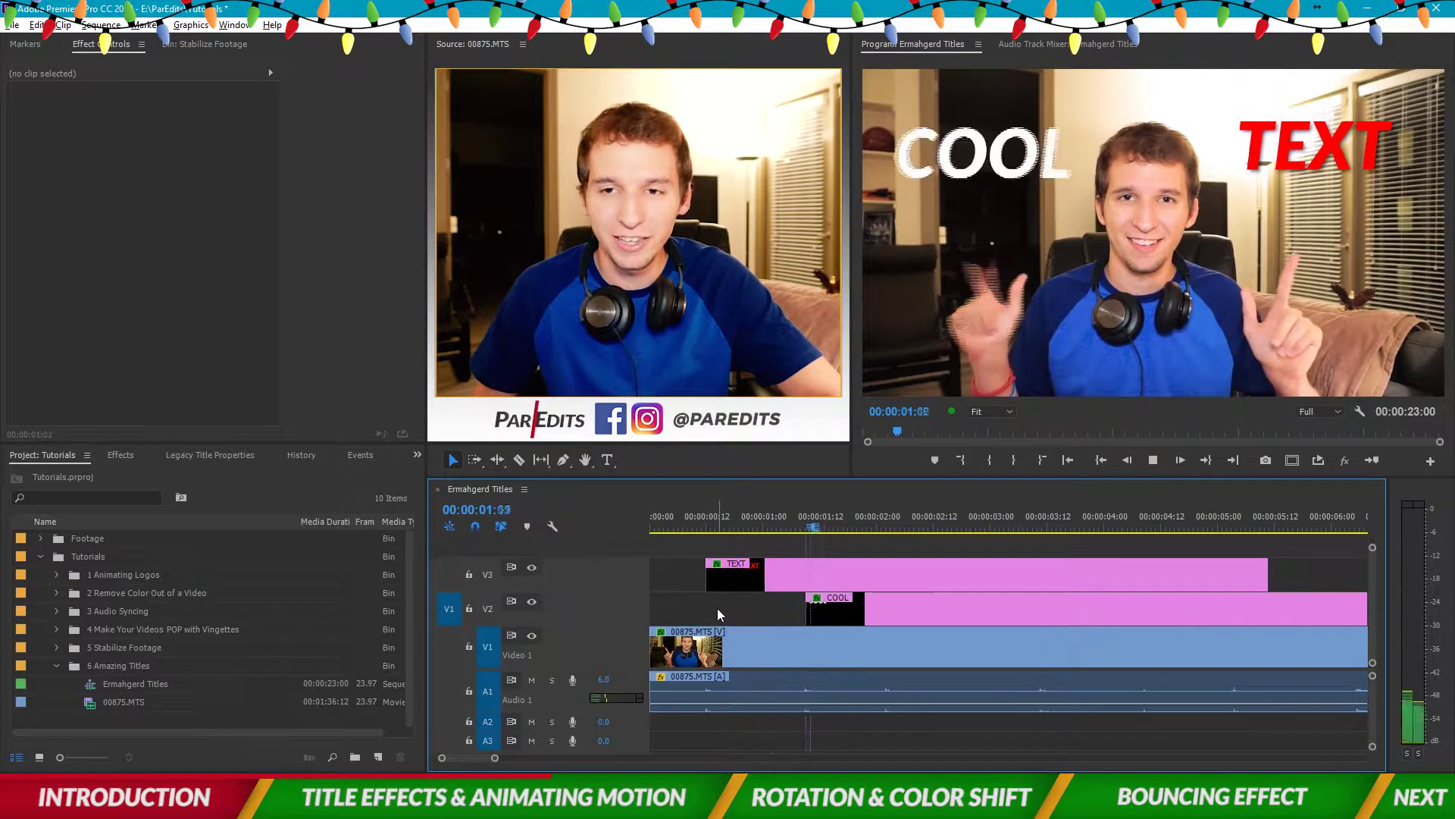
{"action": "key", "text": "space"}
{"action": "key", "text": "Home"}
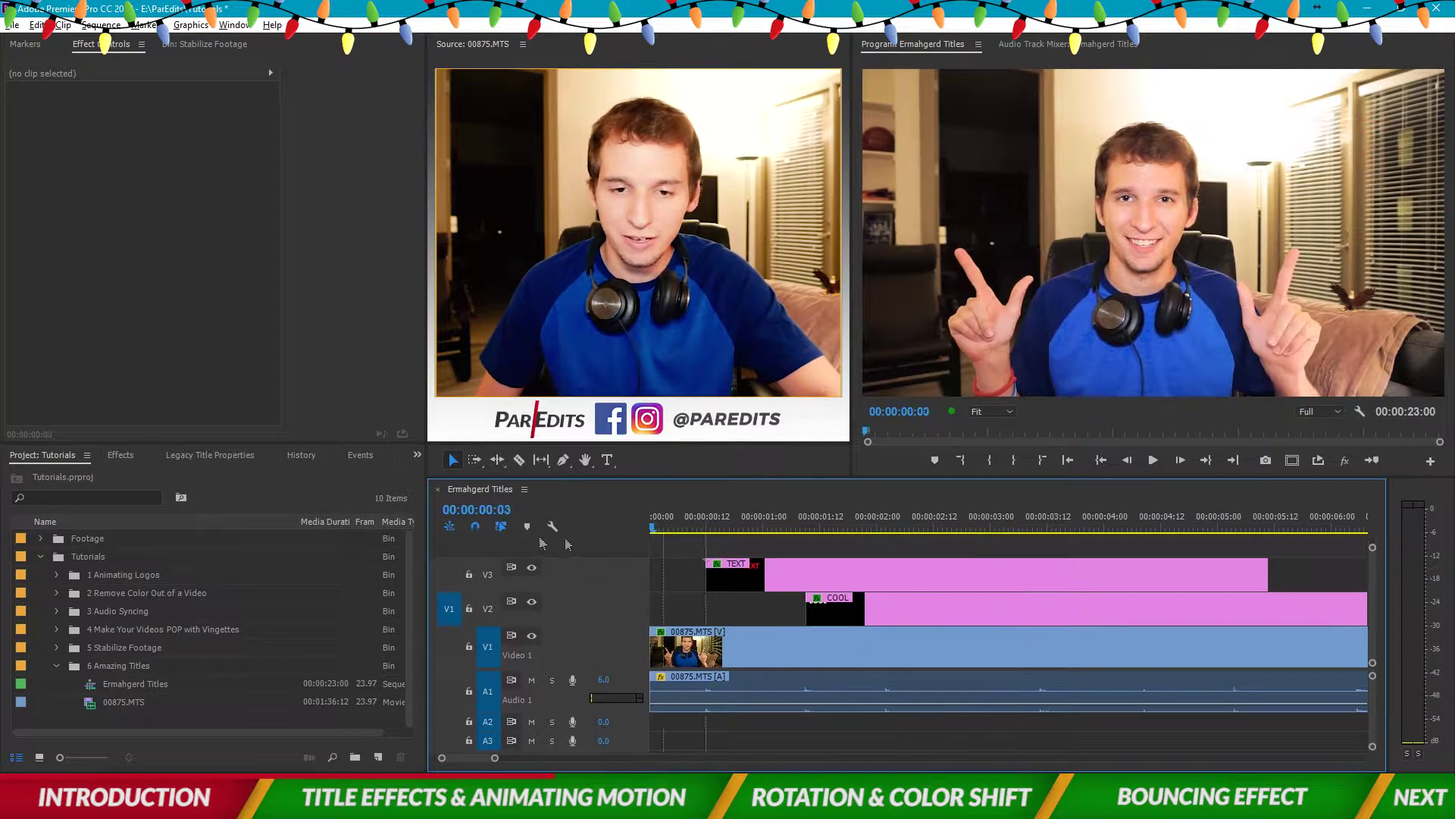
{"action": "key", "text": "space"}
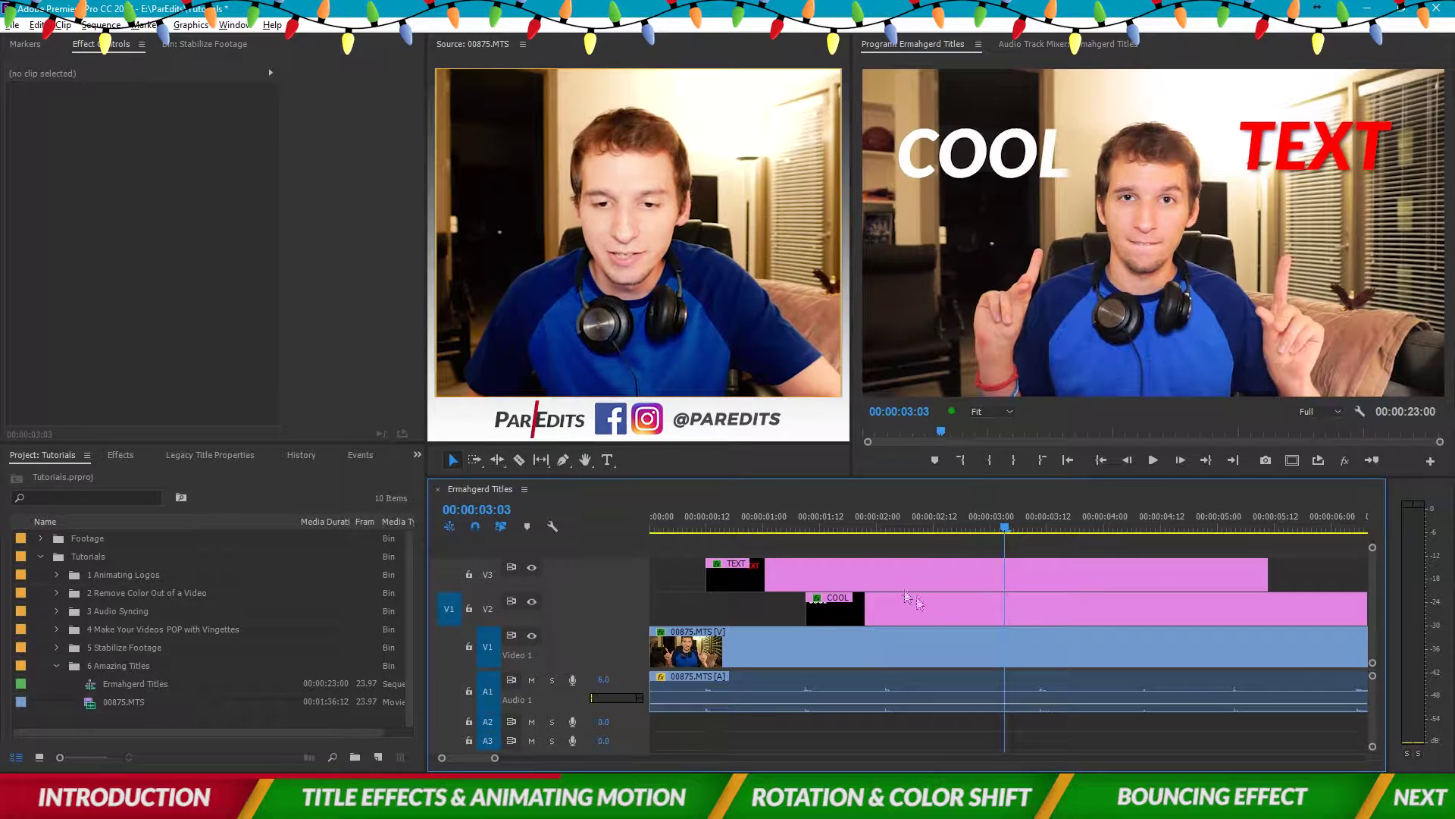
- Split the TEXT title at about 00:00:02:02 and the COOL title at about 00:00:03:11, and move both second pieces to around 00:00:05:00
{"action": "scroll", "coordinate": [933, 610], "scroll_direction": "down", "scroll_amount": 2}
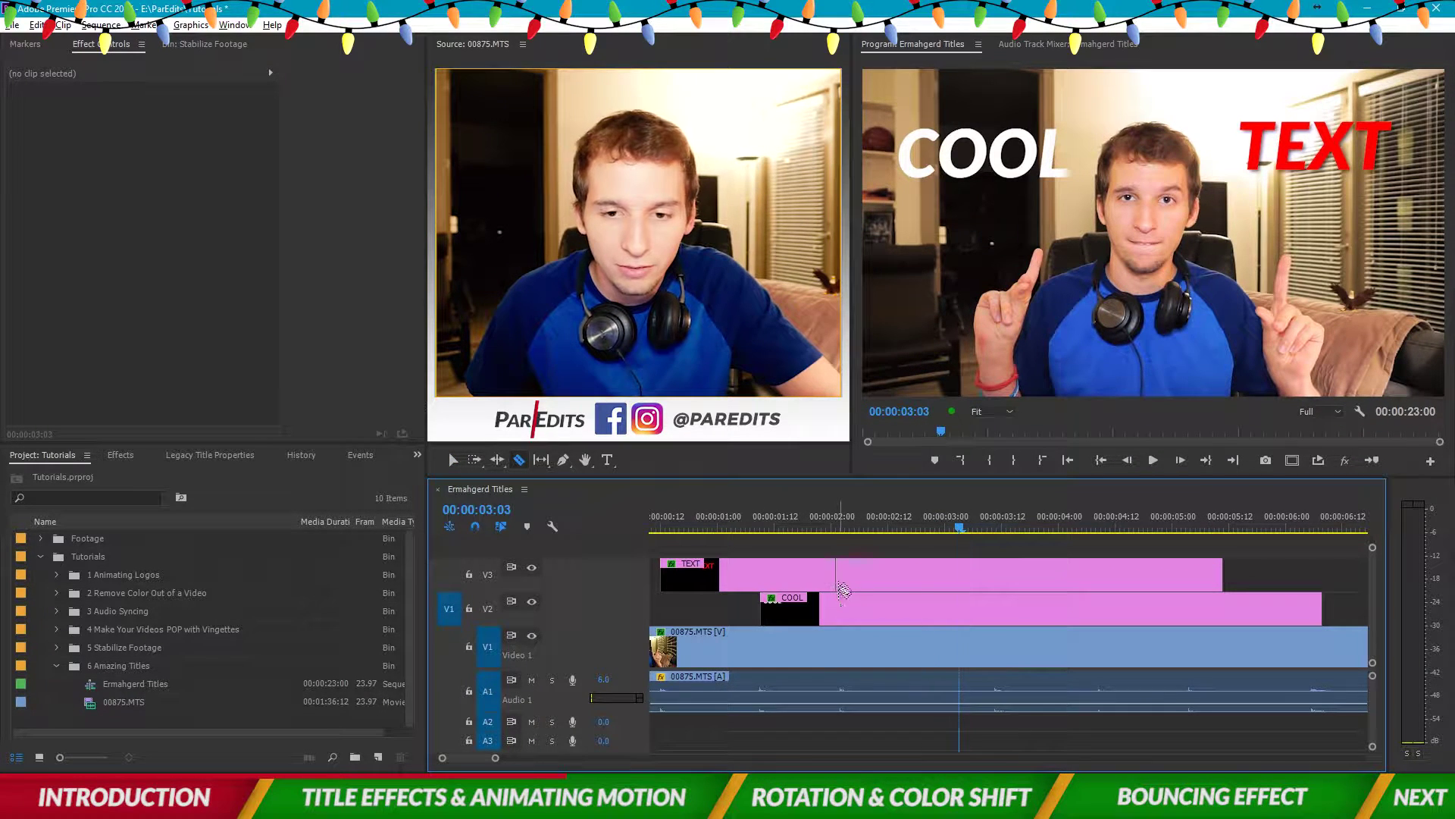
{"action": "key", "text": "v"}
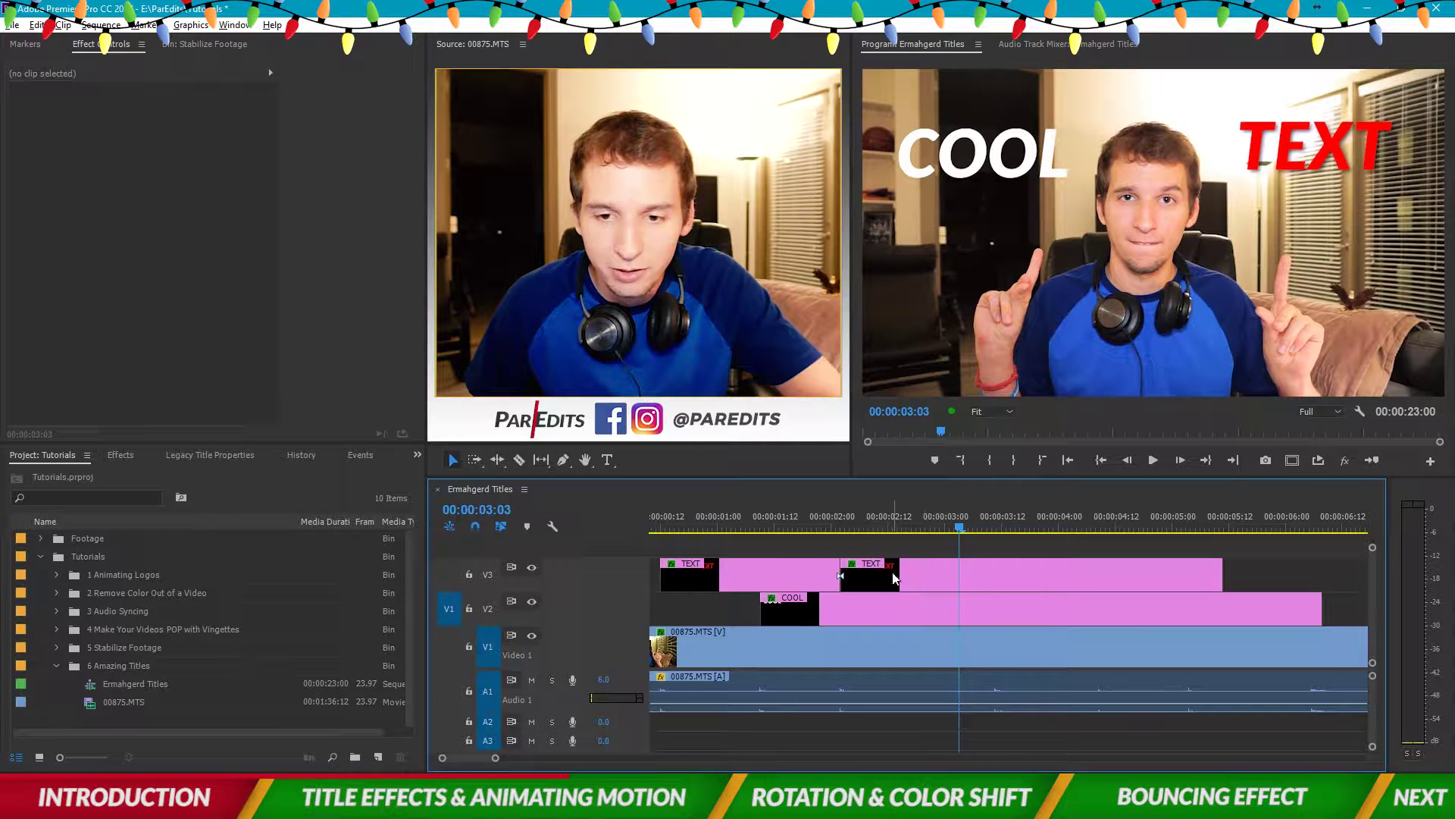
{"action": "left_click_drag", "start_coordinate": [893, 585], "coordinate": [1222, 588]}
{"action": "left_click", "coordinate": [997, 610]}
{"action": "key", "text": "v"}
{"action": "left_click_drag", "start_coordinate": [1020, 611], "coordinate": [1224, 610]}
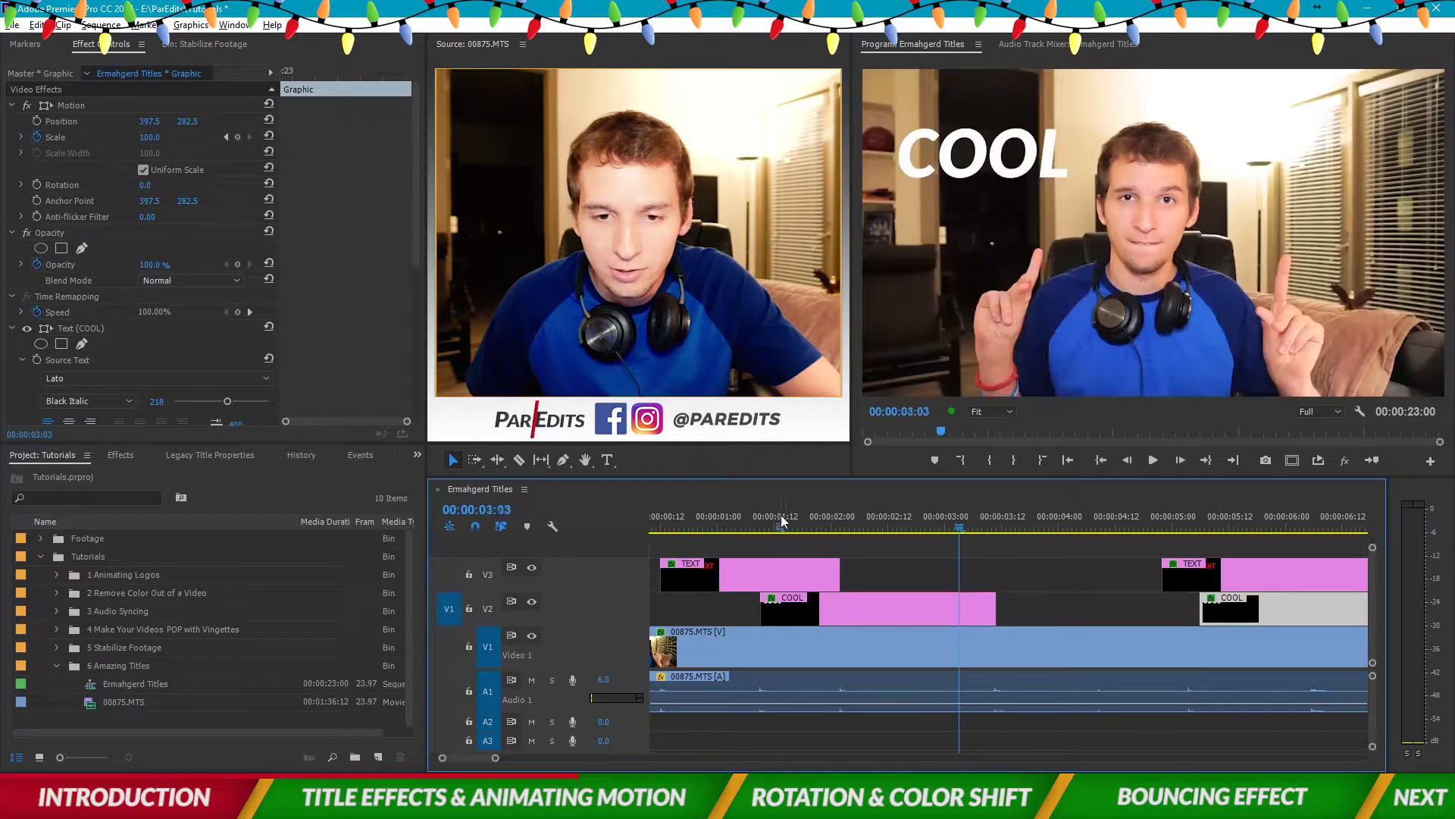
- Play the sequence from the beginning up to 00:00:04:08 and move the second TEXT clip so it starts at that time
{"action": "left_click_drag", "start_coordinate": [783, 521], "coordinate": [646, 528]}
{"action": "key", "text": "space"}
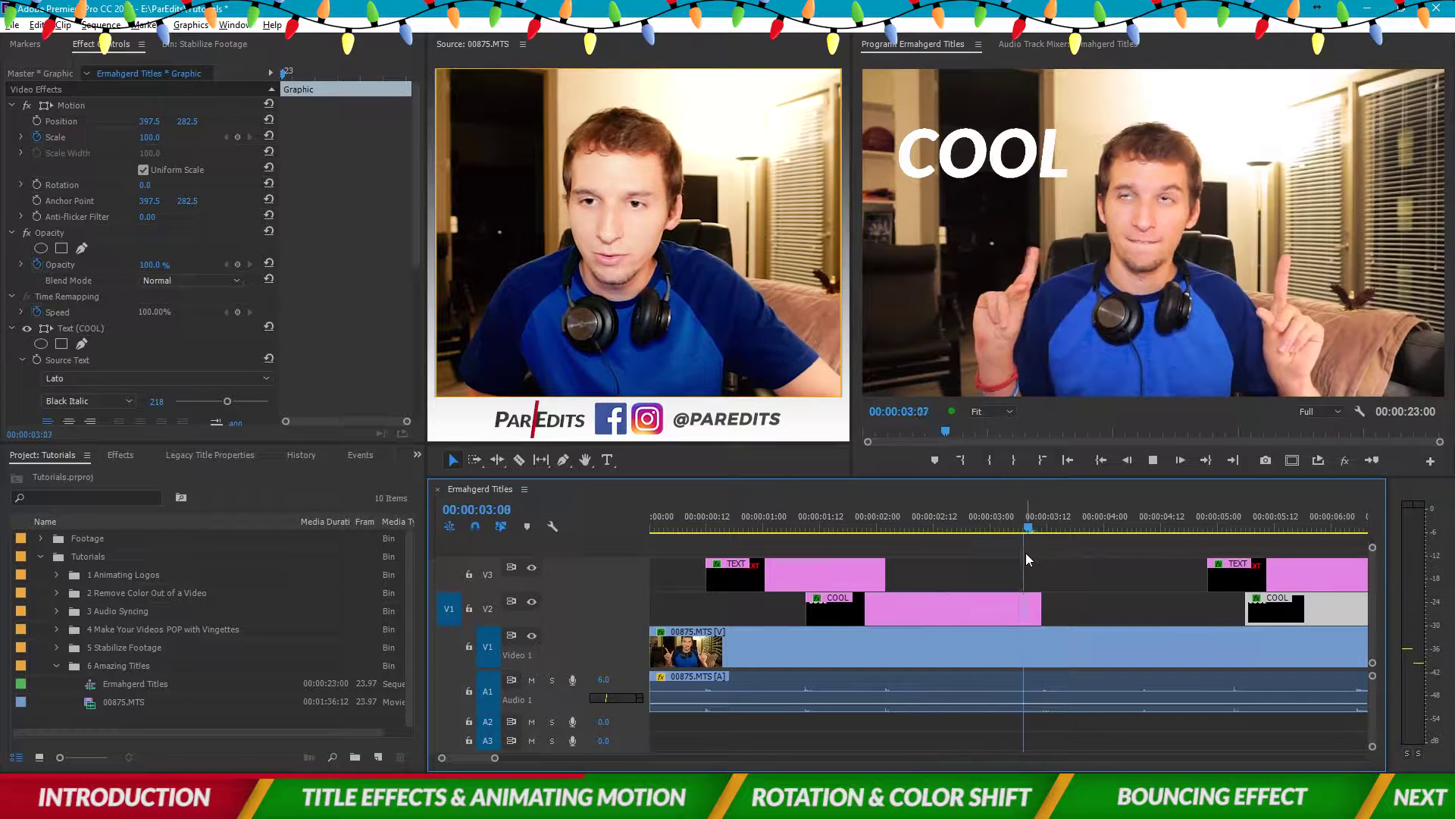
{"action": "key", "text": "space"}
{"action": "scroll", "coordinate": [1054, 629], "scroll_direction": "down", "scroll_amount": 1}
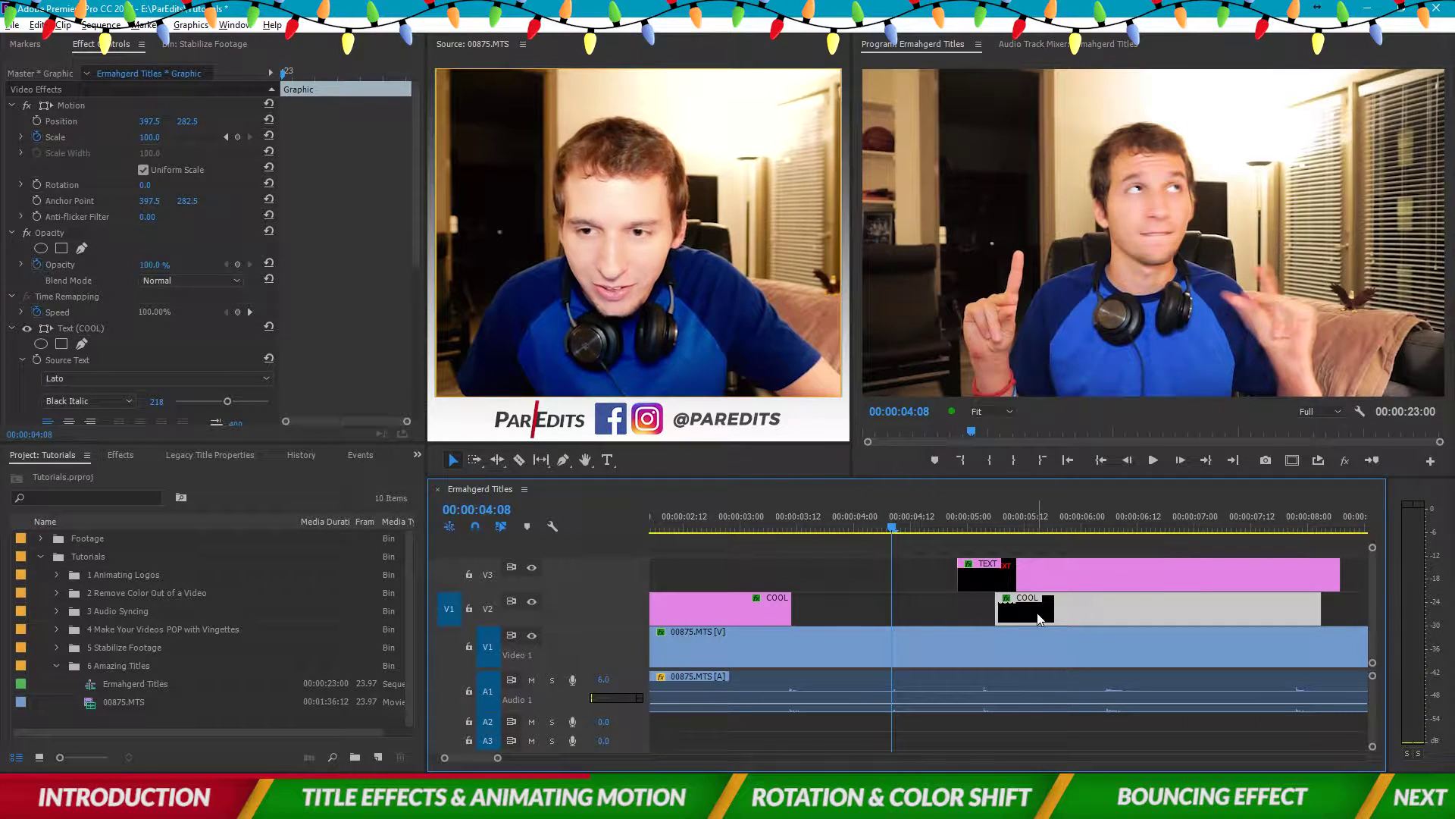
{"action": "left_click_drag", "start_coordinate": [1058, 588], "coordinate": [938, 581]}
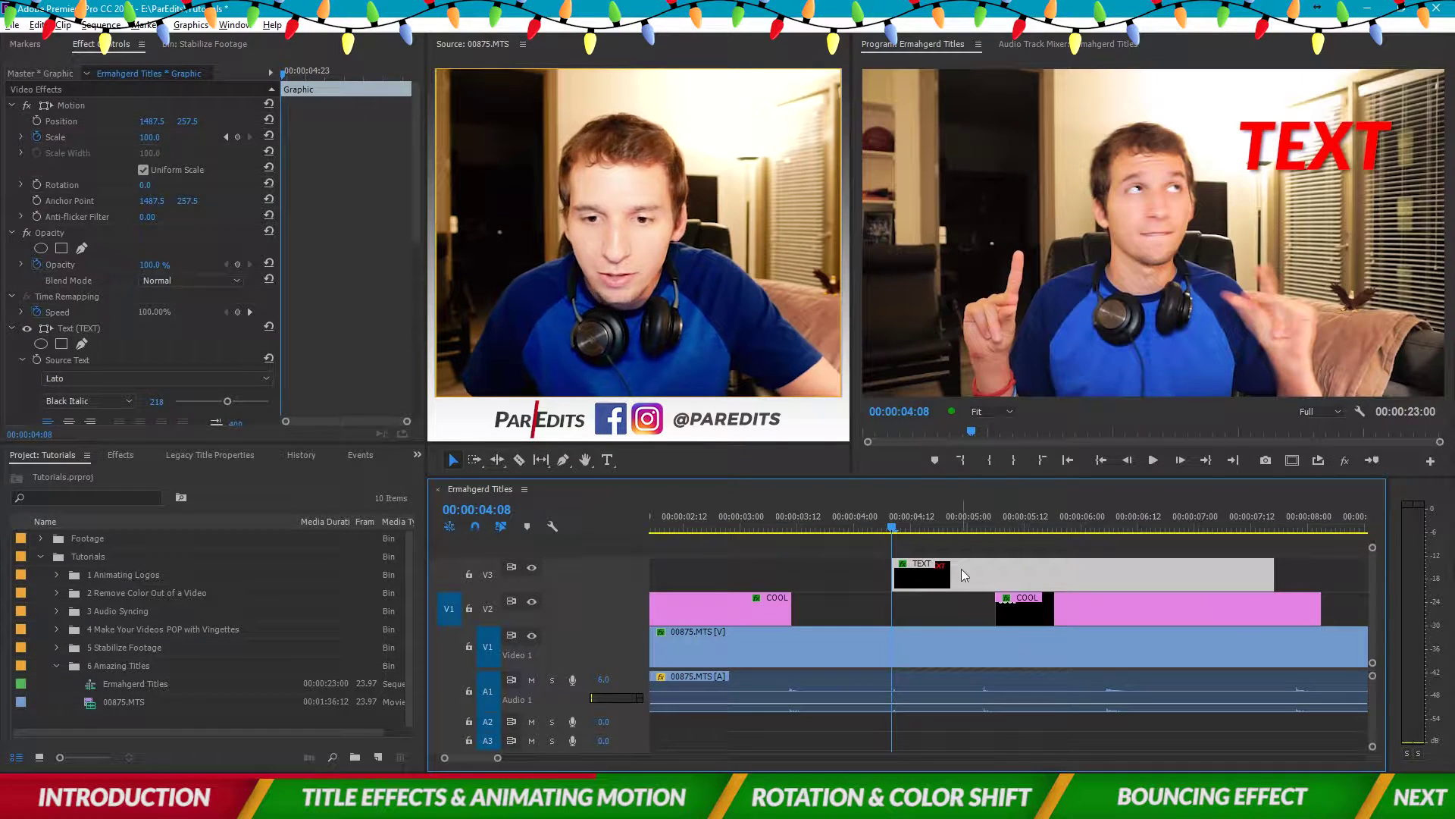
- Delete the Scale keyframes of the second TEXT clip and add a Position keyframe of 1487.5, 257.5 at its start
{"action": "left_click", "coordinate": [282, 76]}
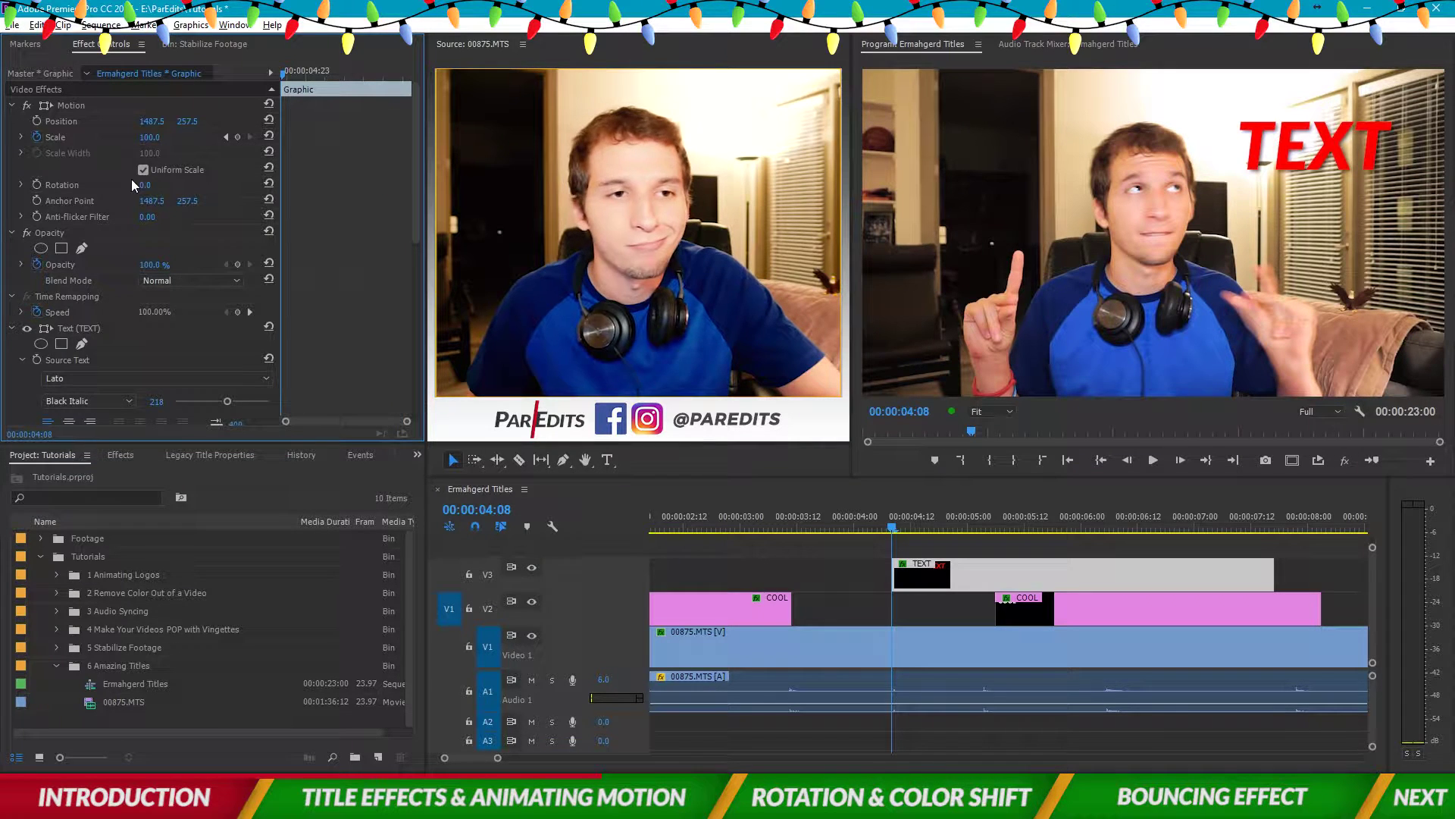
{"action": "left_click", "coordinate": [37, 137]}
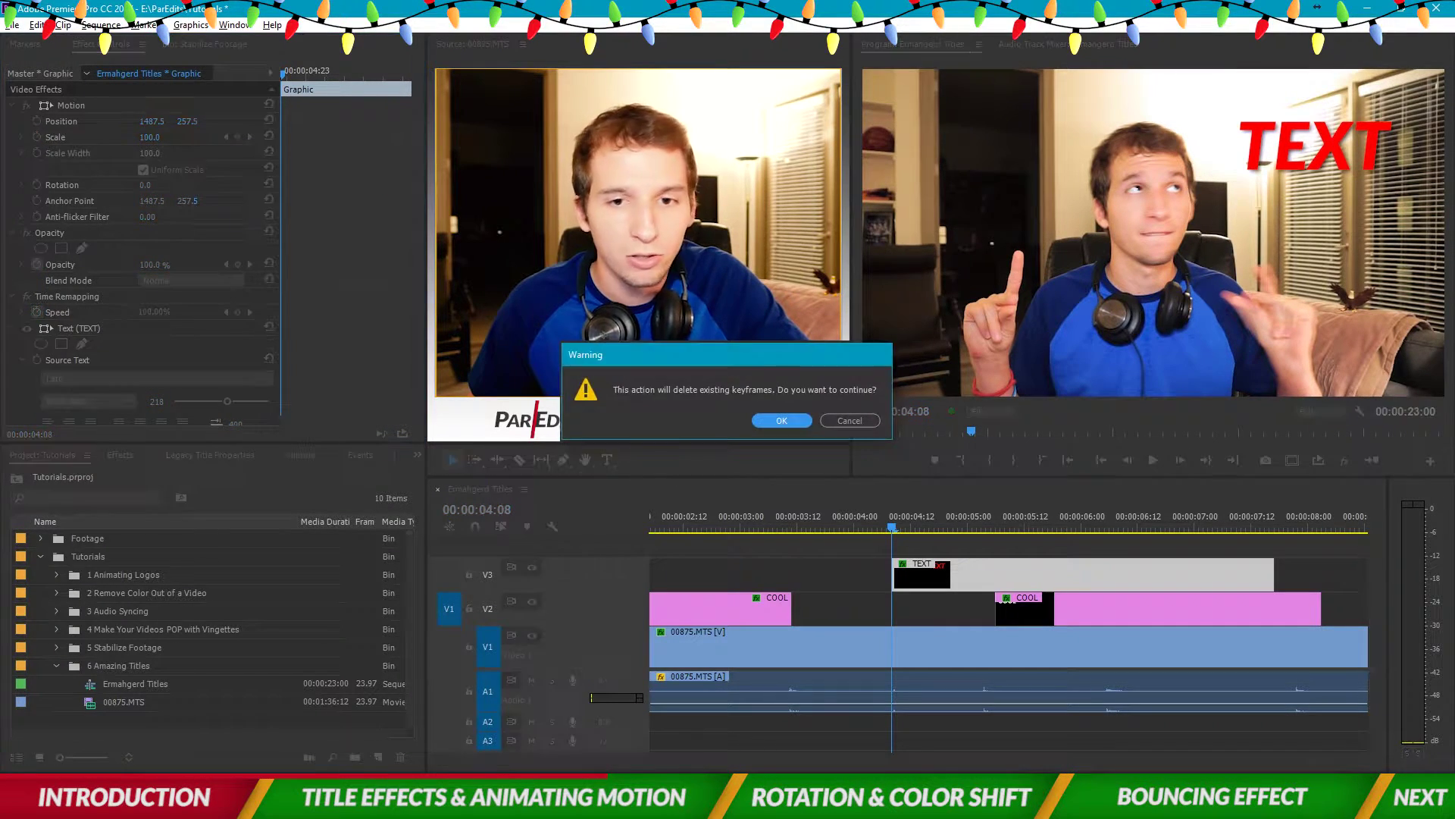
{"action": "left_click", "coordinate": [783, 421]}
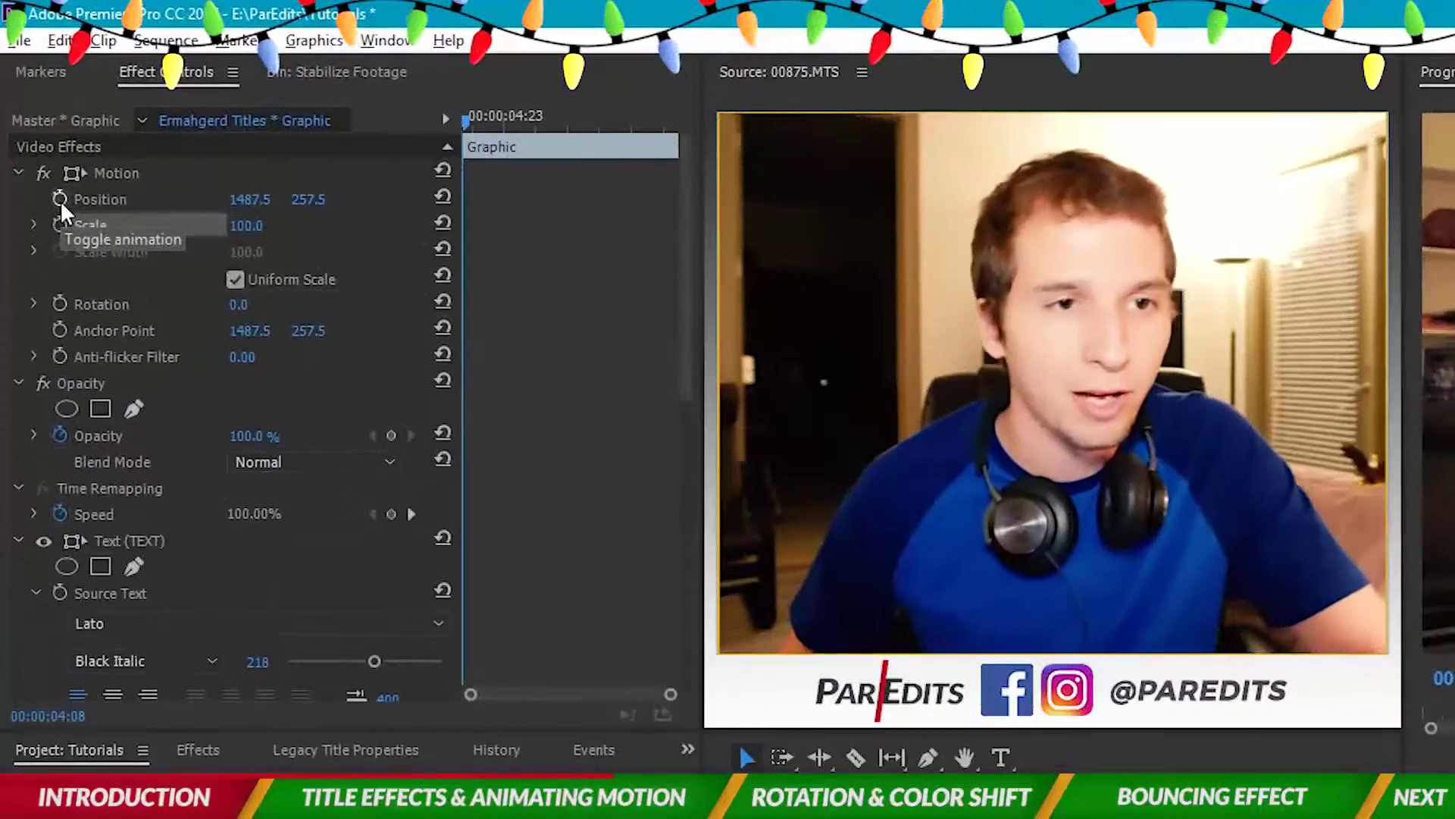
{"action": "left_click", "coordinate": [61, 200]}
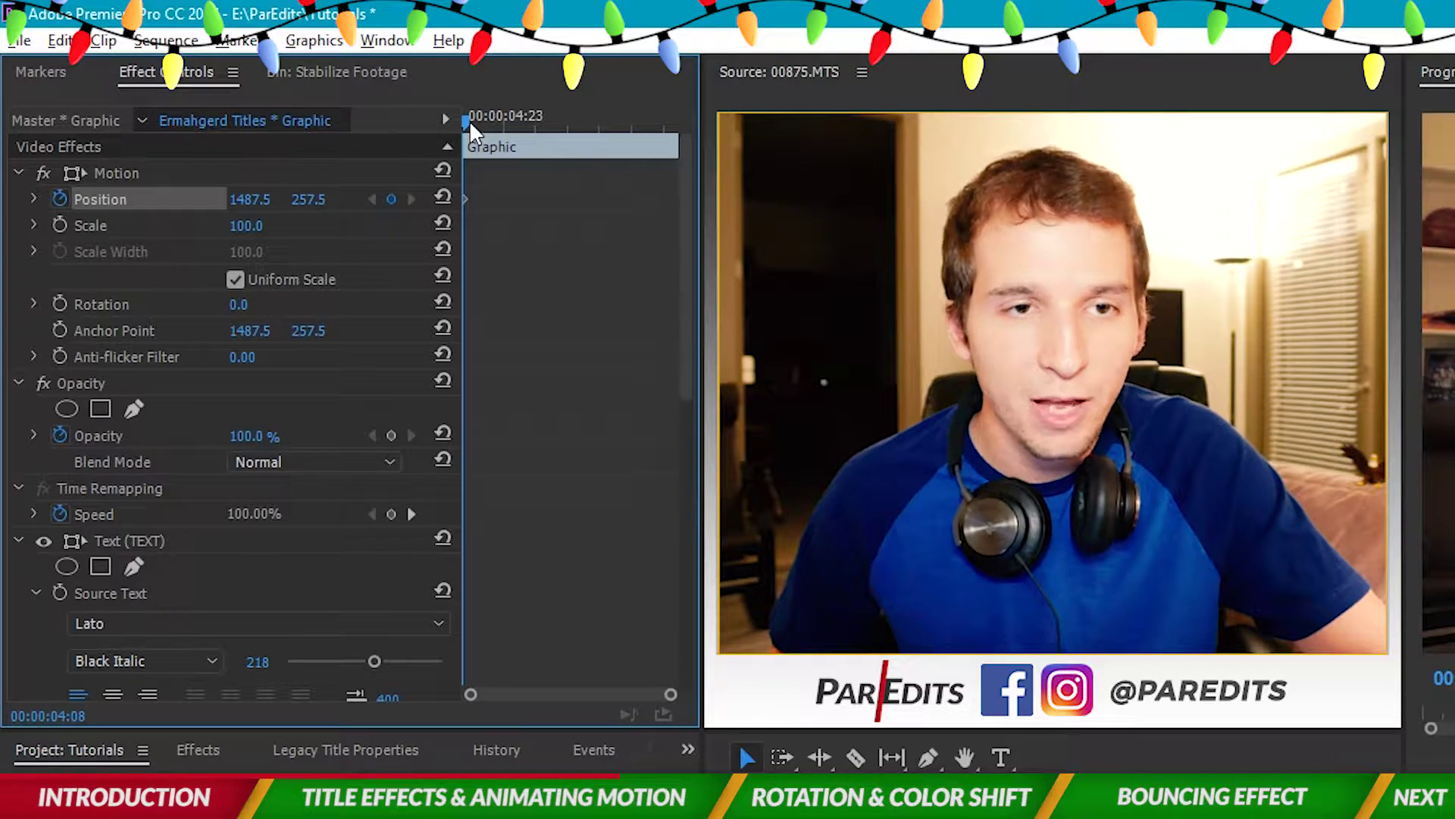
- Keyframe the second TEXT clip's Position at 1487.5, 257.5 at 00:00:04:12 and set its start keyframe to 1487.5, -95.5
{"action": "left_click_drag", "start_coordinate": [471, 126], "coordinate": [472, 126]}
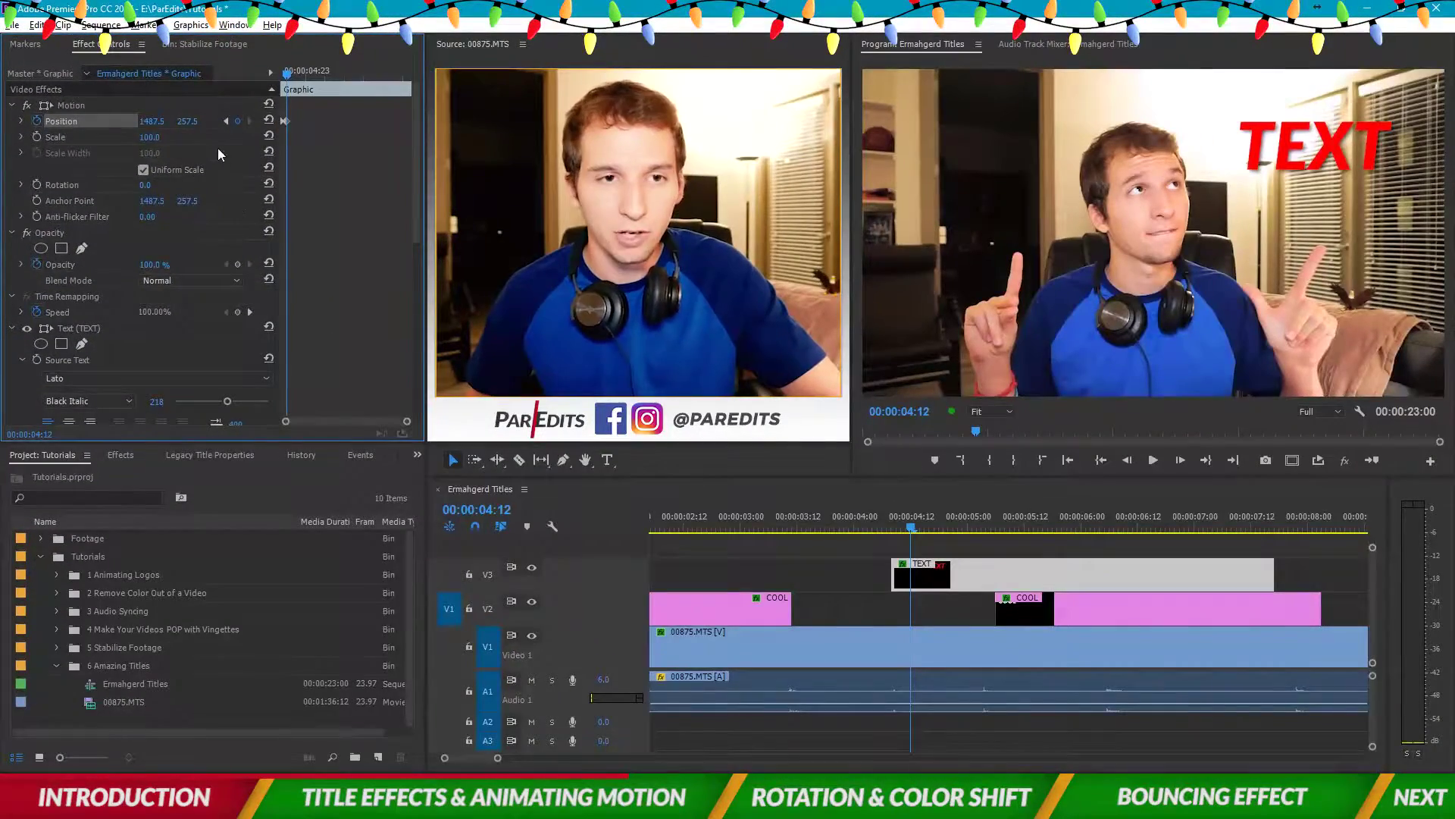
{"action": "left_click_drag", "start_coordinate": [288, 79], "coordinate": [279, 79]}
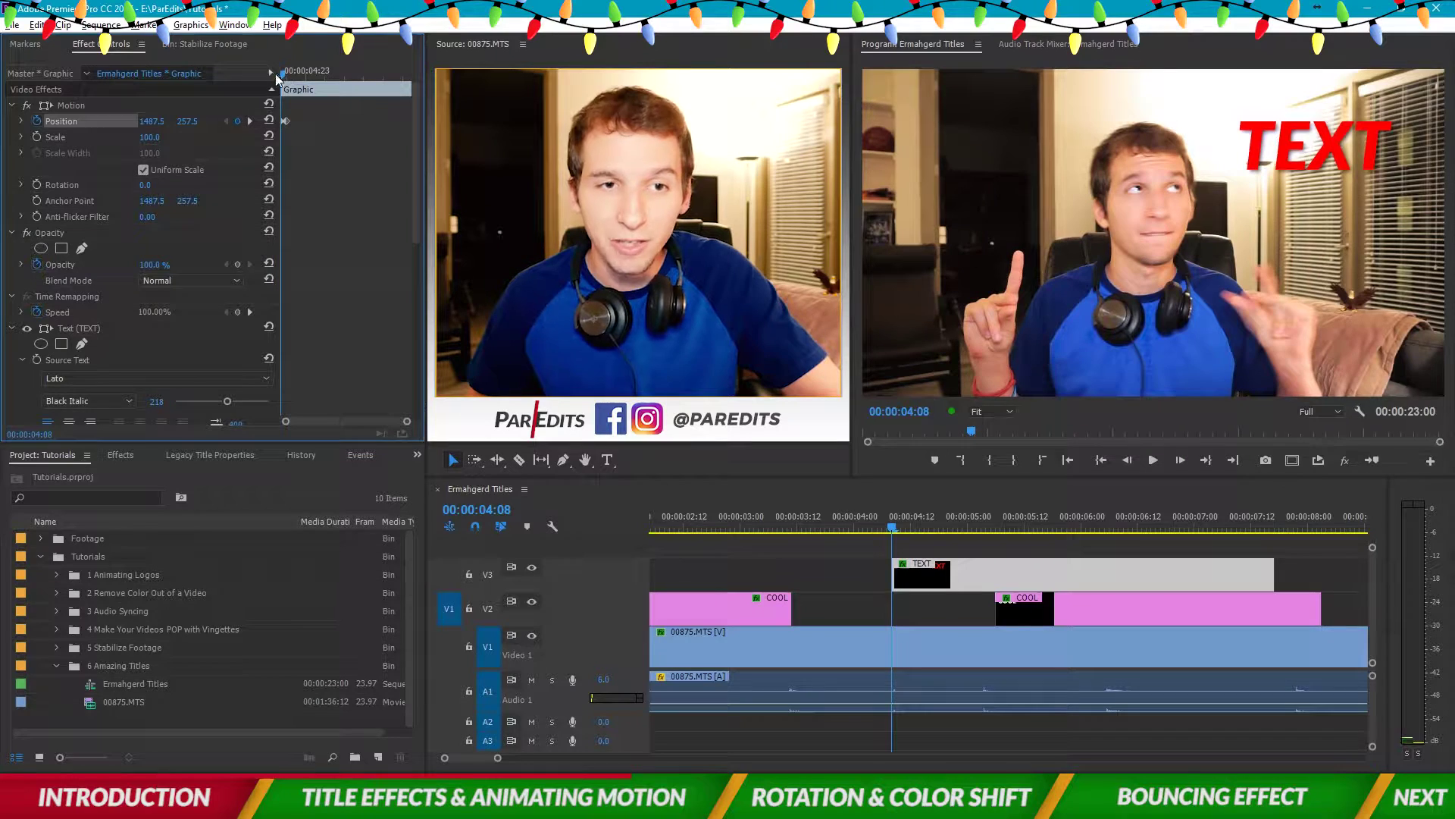
{"action": "left_click_drag", "start_coordinate": [191, 127], "coordinate": [129, 127]}
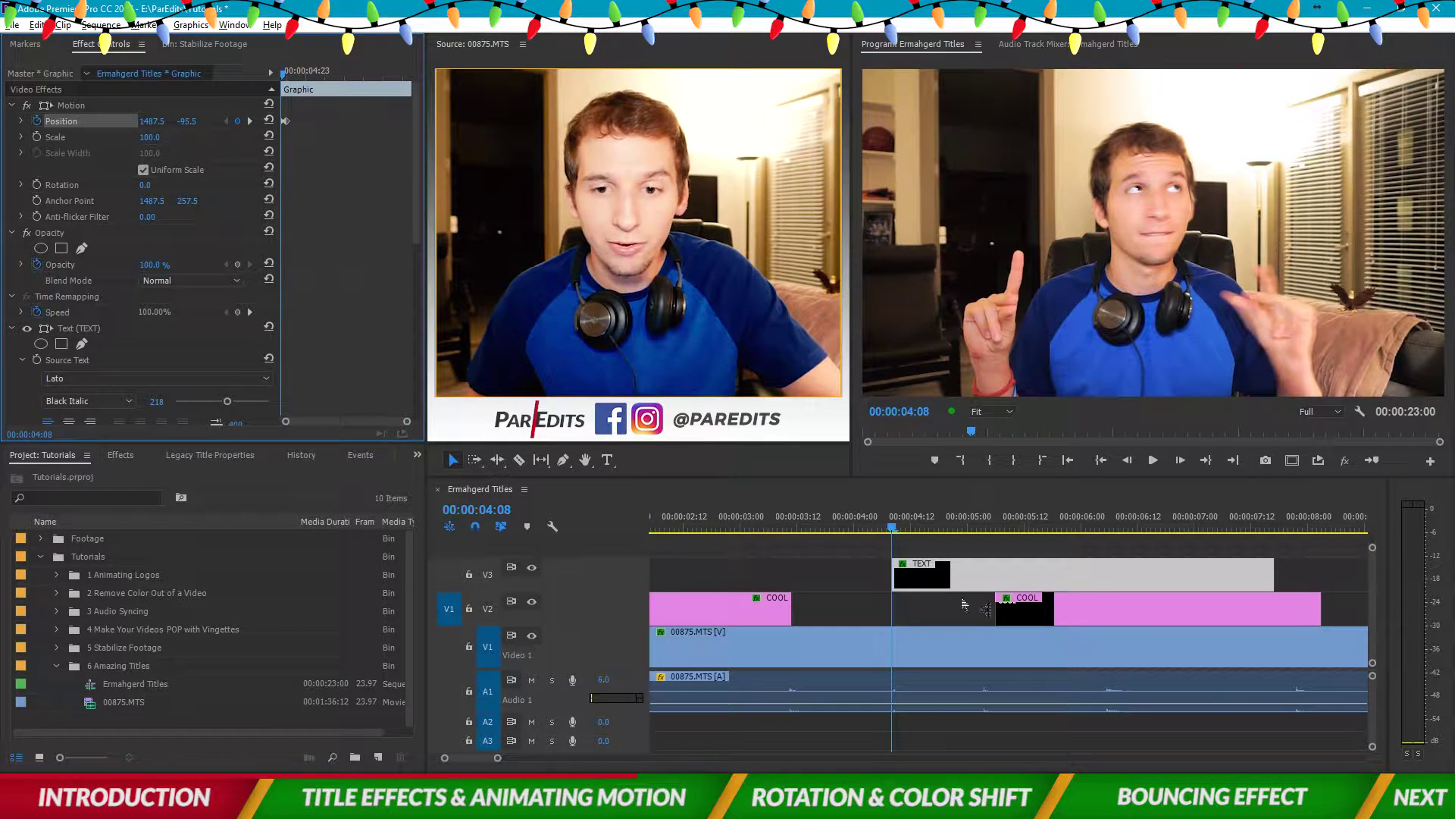
- Play the sequence repeatedly from just before the second TEXT clip to check its drop-in motion
{"action": "left_click", "coordinate": [866, 530]}
{"action": "left_click", "coordinate": [969, 618]}
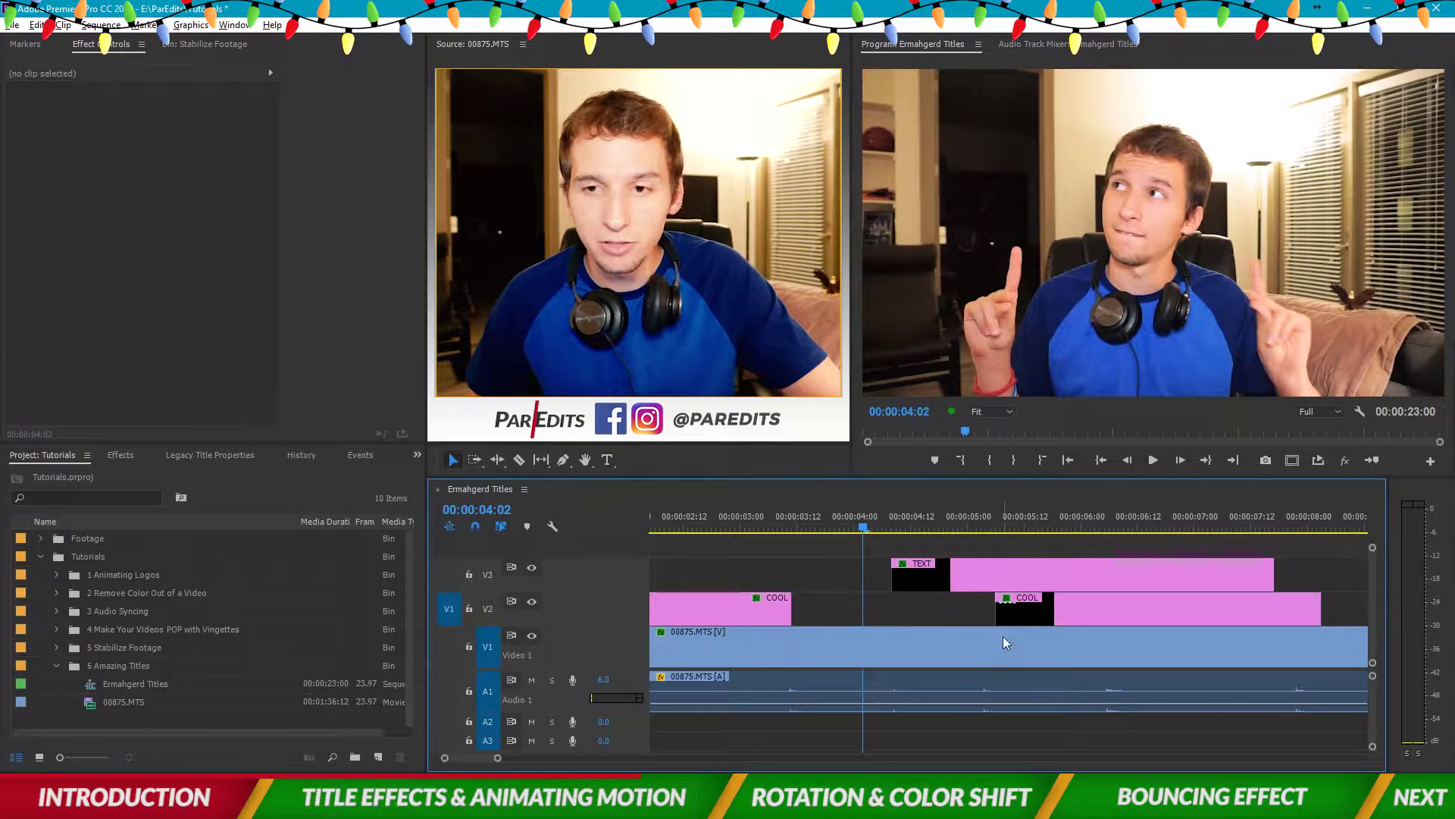
{"action": "key", "text": "space"}
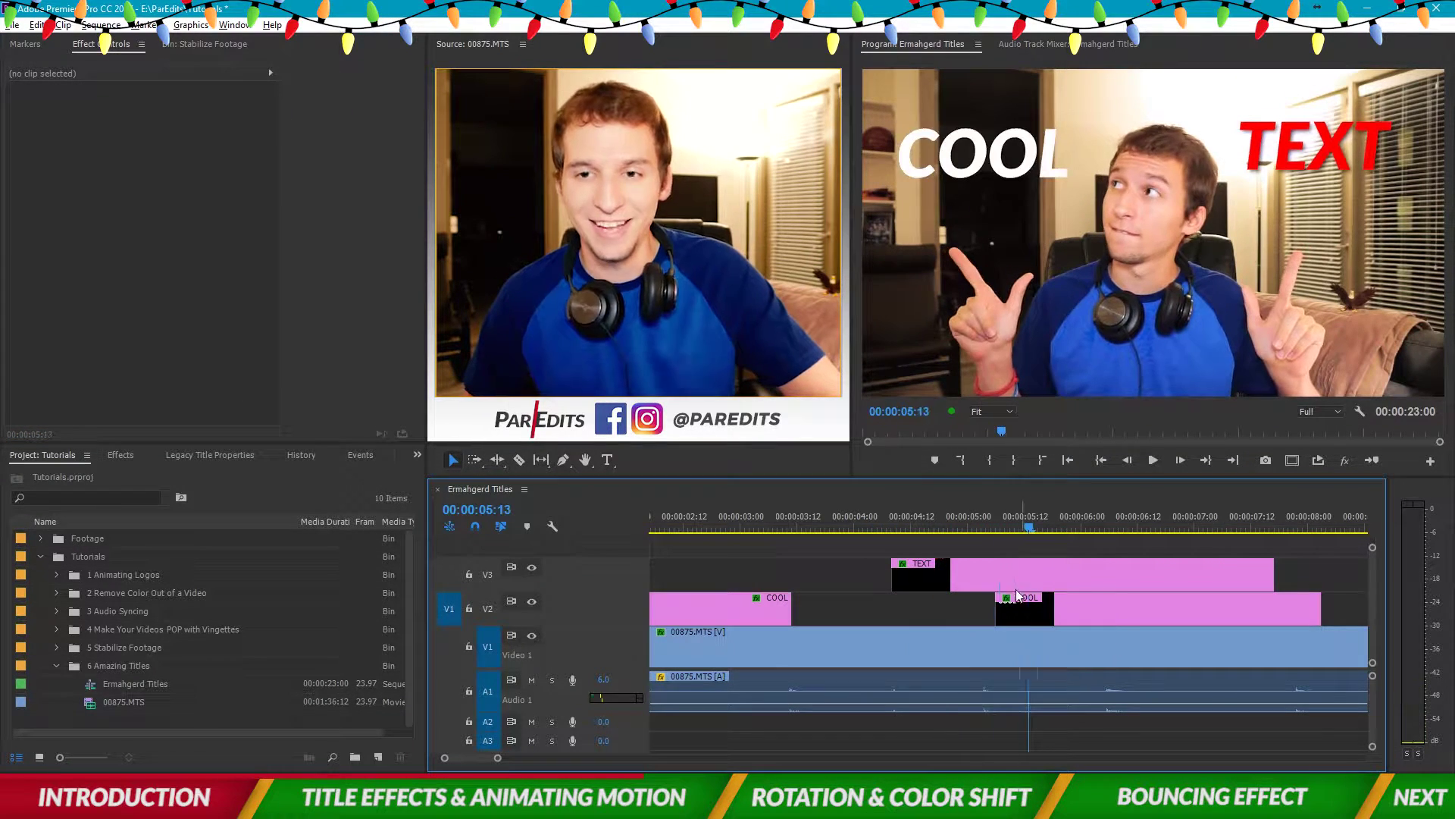
{"action": "left_click", "coordinate": [885, 517]}
{"action": "key", "text": "space"}
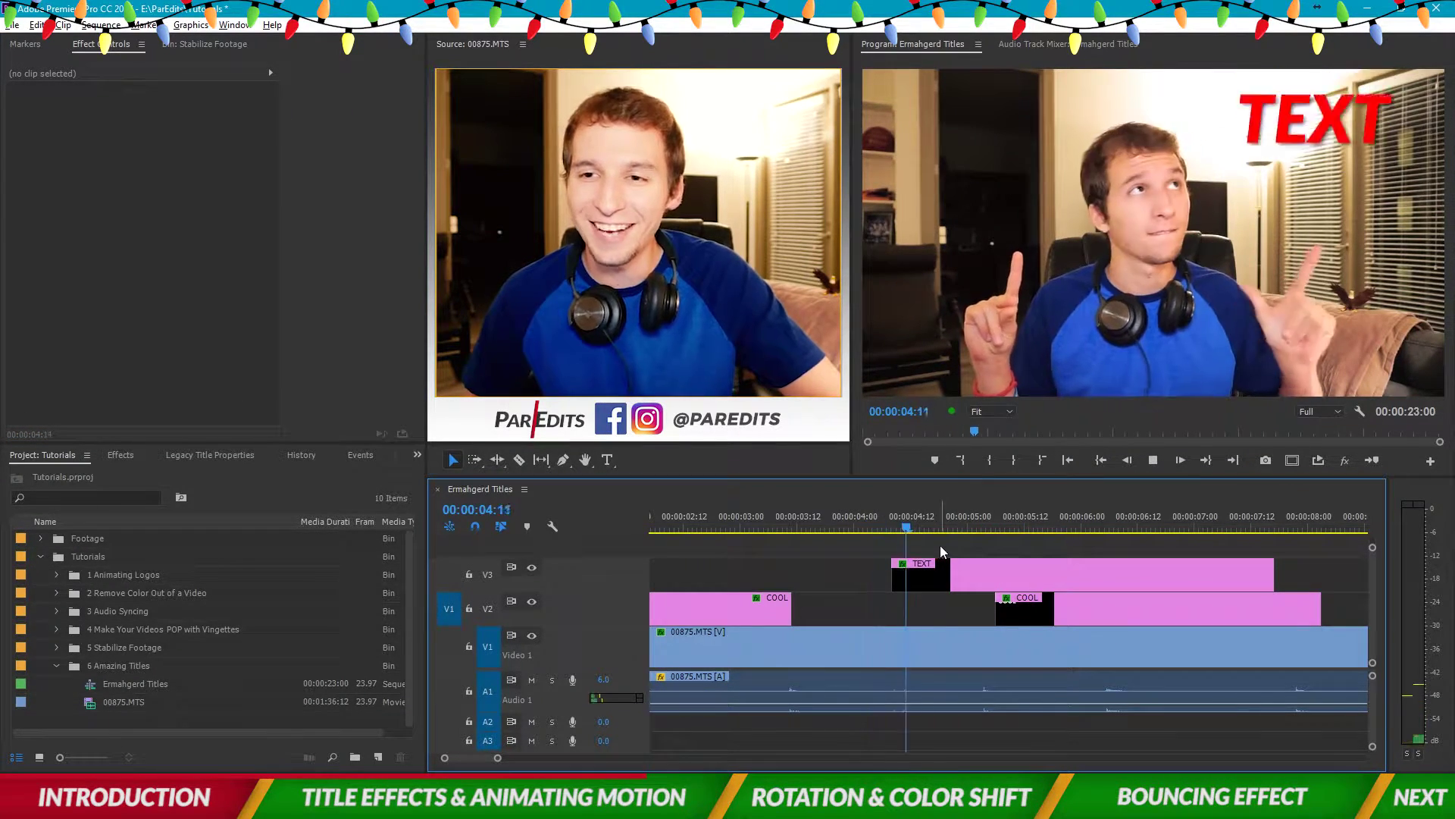
{"action": "left_click_drag", "start_coordinate": [892, 524], "coordinate": [819, 534]}
{"action": "key", "text": "space"}
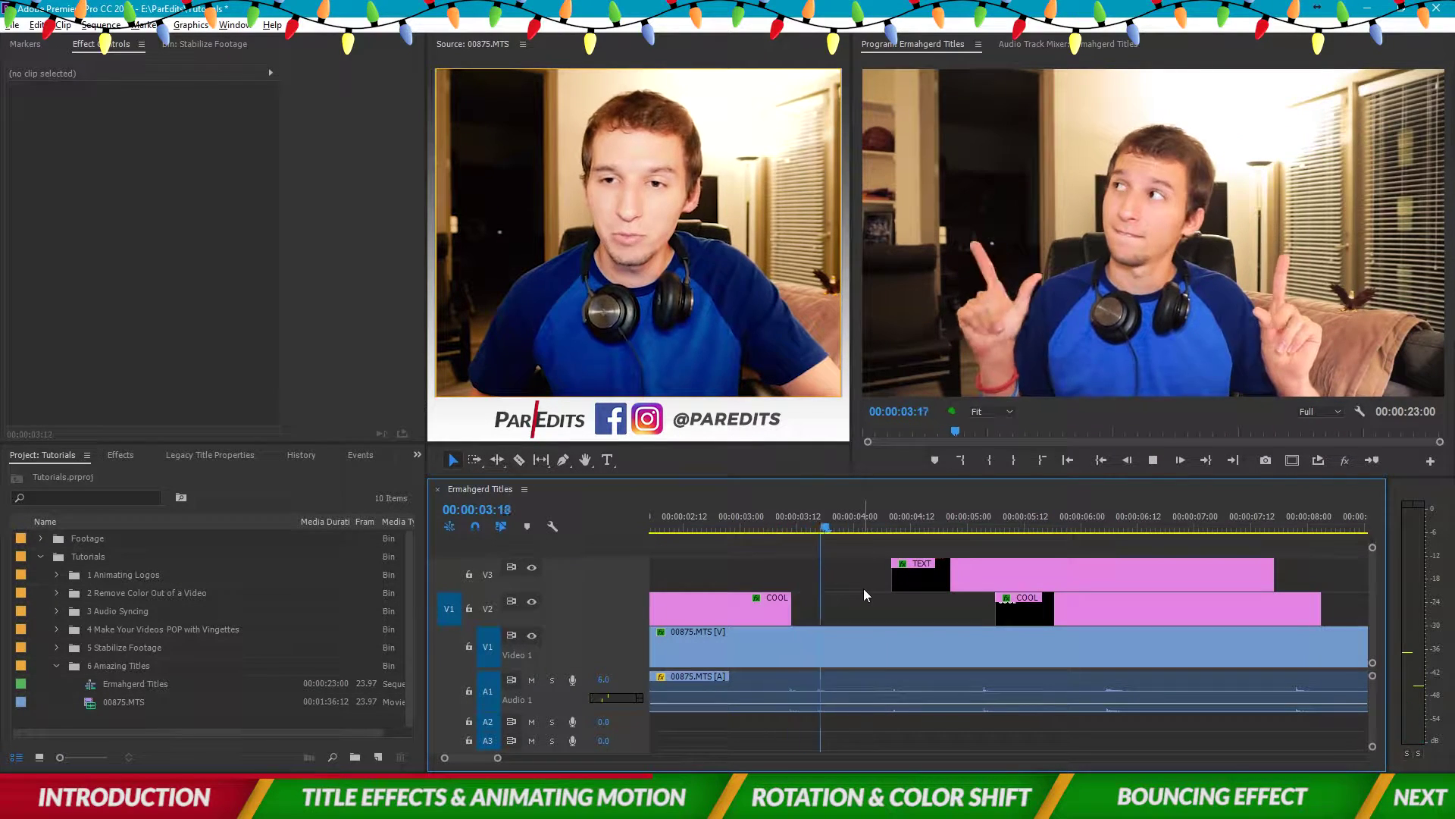
{"action": "key", "text": "space"}
- Move the second COOL clip so it starts at 00:00:05:04
{"action": "left_click_drag", "start_coordinate": [983, 525], "coordinate": [916, 523]}
{"action": "left_click_drag", "start_coordinate": [1047, 611], "coordinate": [1030, 607]}
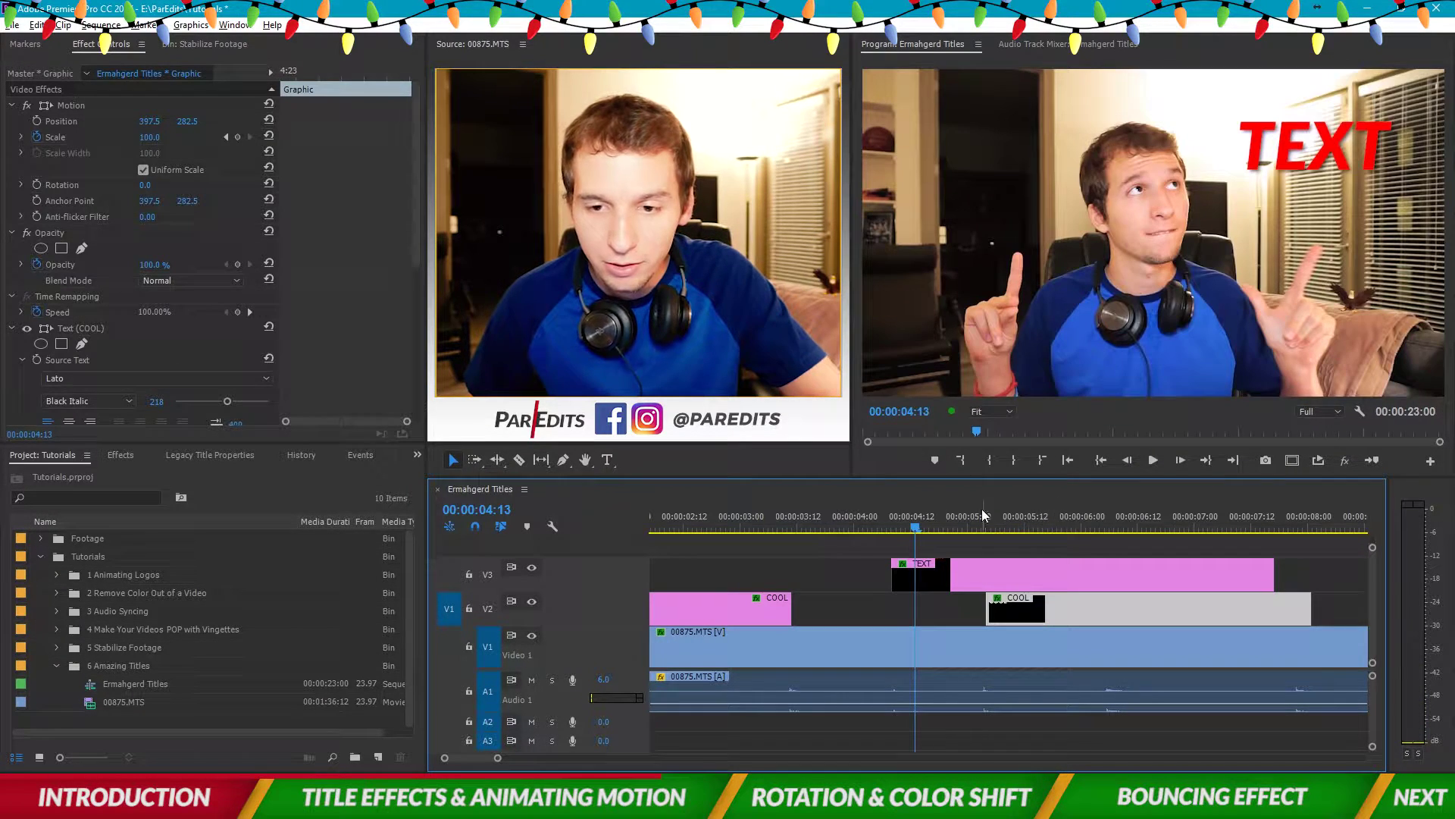
{"action": "left_click", "coordinate": [977, 526]}
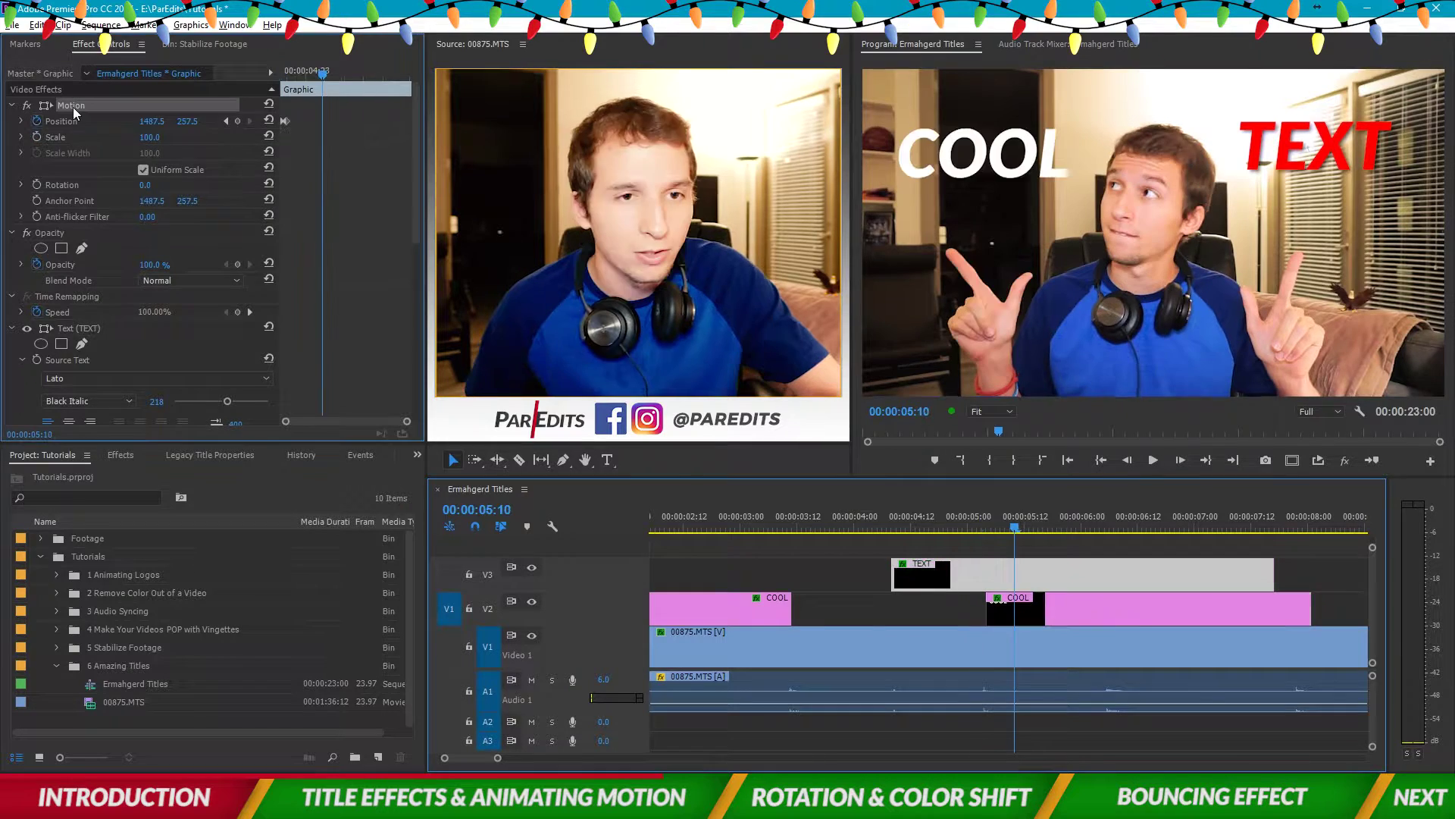
- Copy the second TEXT clip's Motion settings to the second COOL clip and set its start Position to 1487.5, -118.5
{"action": "left_click", "coordinate": [73, 107]}
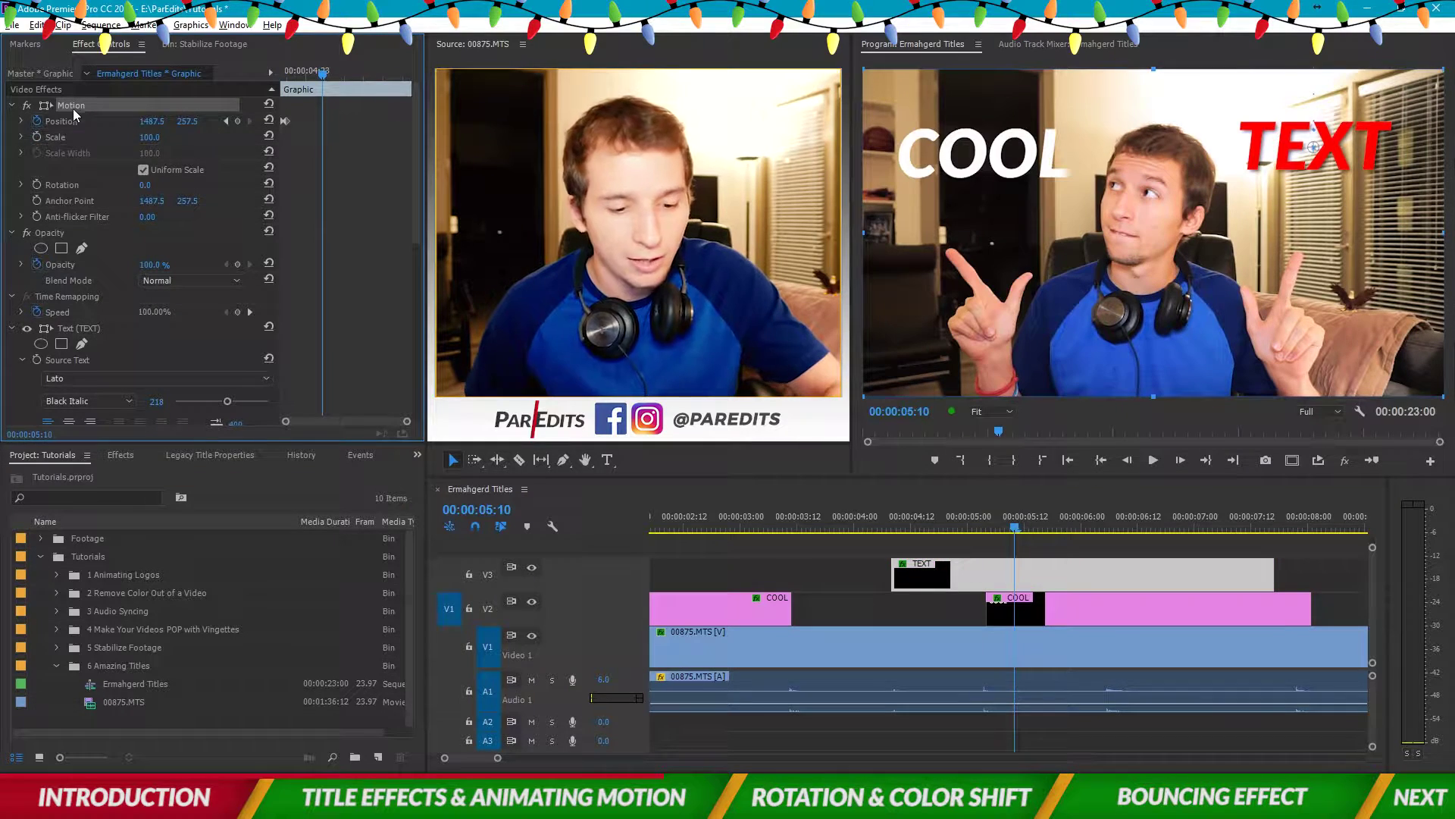
{"action": "left_click", "coordinate": [1059, 618]}
{"action": "key", "text": "ctrl+v"}
{"action": "left_click_drag", "start_coordinate": [290, 75], "coordinate": [253, 74]}
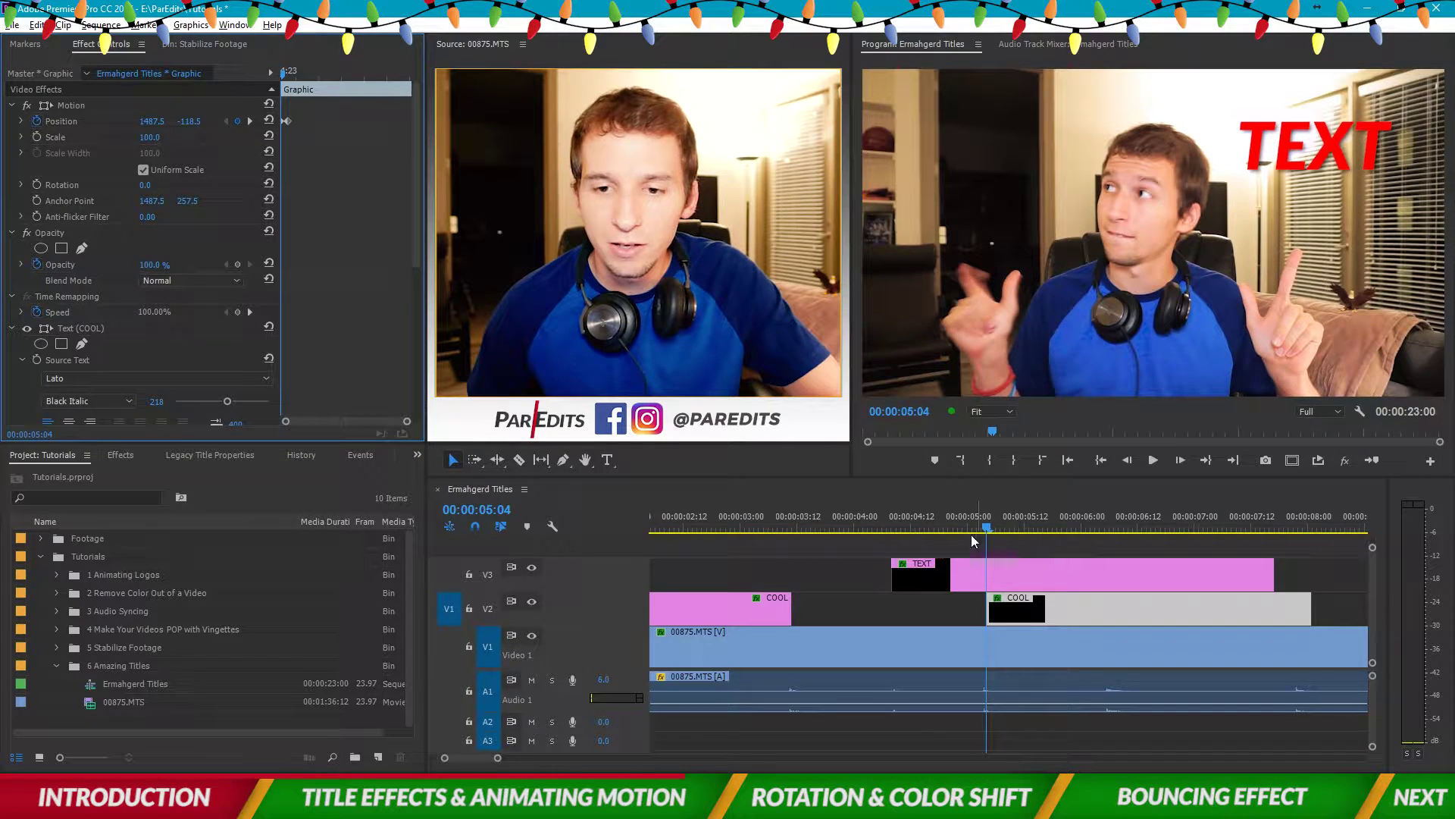
- Play the sequence from just before the second TEXT clip to check both titles dropping in
{"action": "left_click", "coordinate": [853, 521]}
{"action": "left_click", "coordinate": [941, 544]}
{"action": "key", "text": "space"}
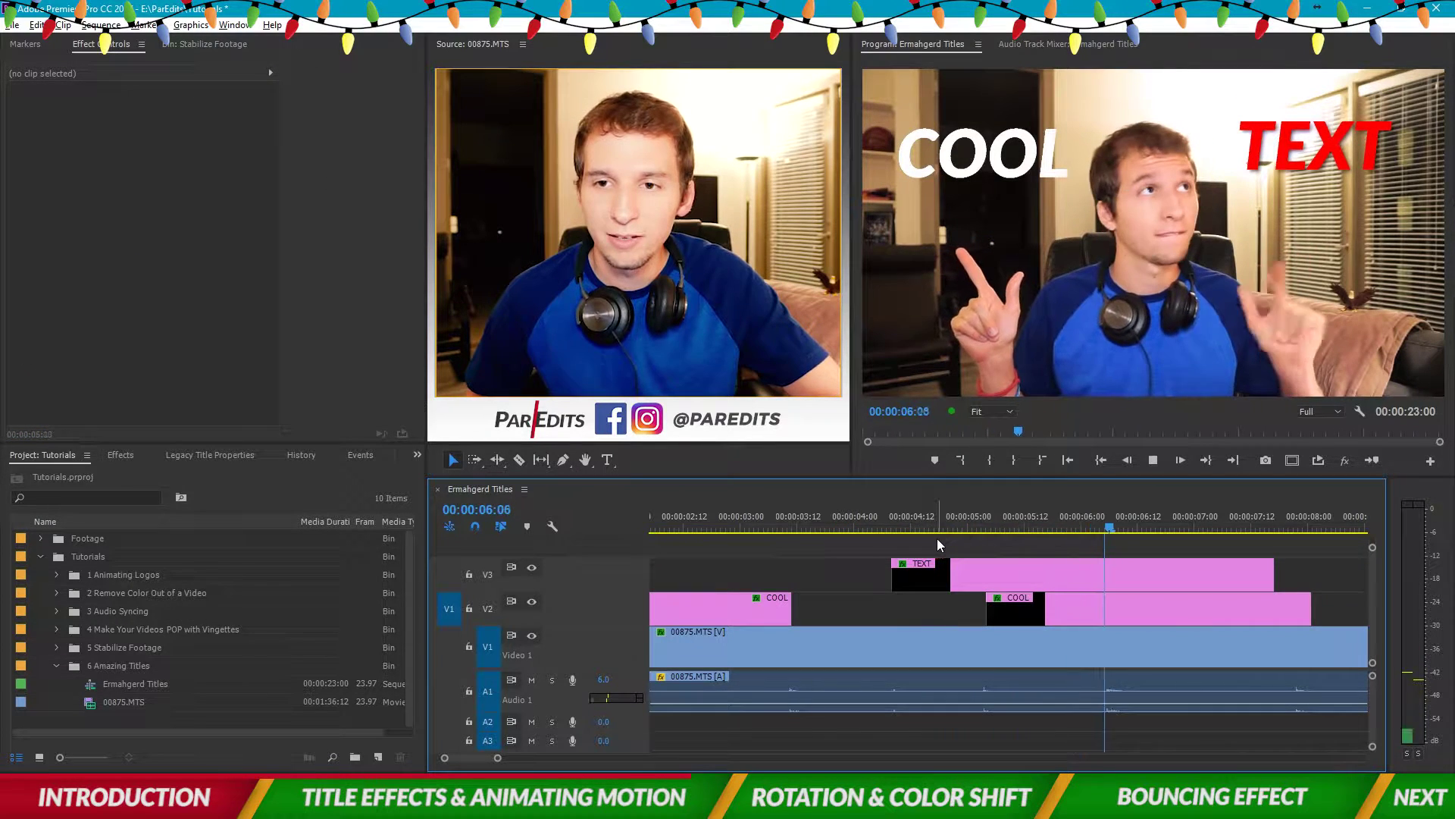
{"action": "key", "text": "space"}
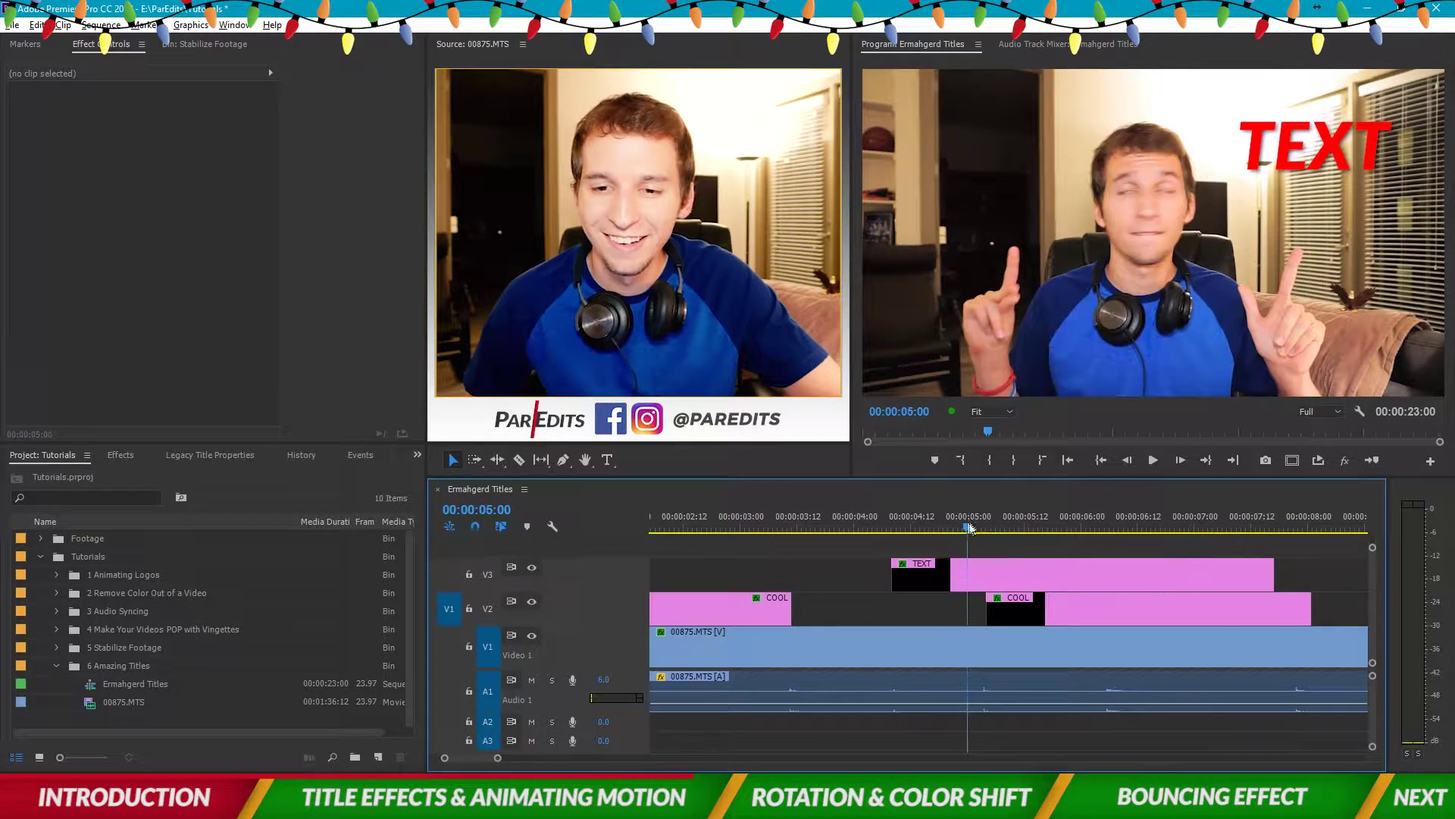
- Apply Ease In temporal interpolation to the second TEXT clip's Position keyframe at 00:00:04:12
{"action": "left_click", "coordinate": [891, 520]}
{"action": "left_click", "coordinate": [940, 580]}
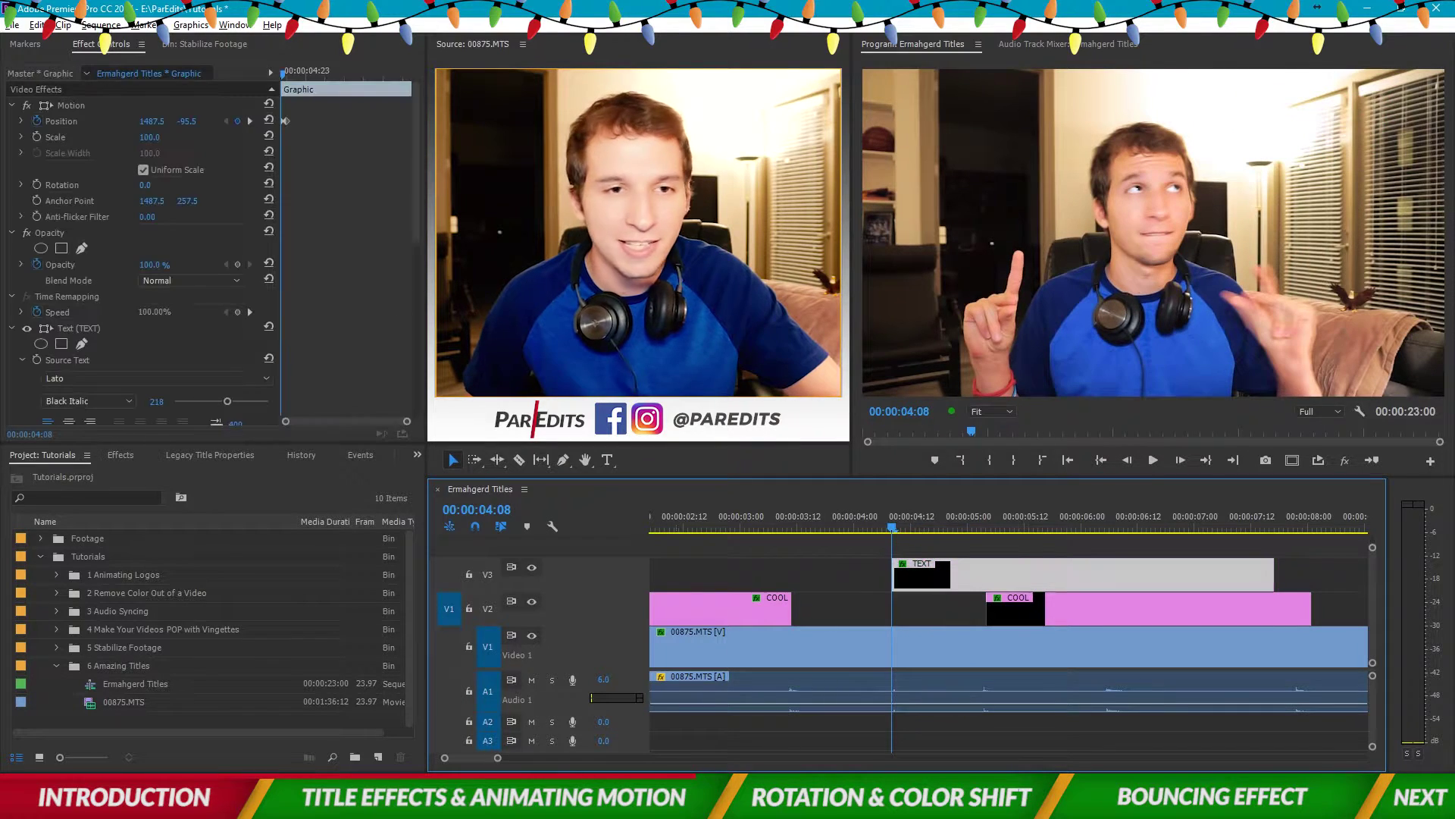
{"action": "left_click", "coordinate": [248, 121]}
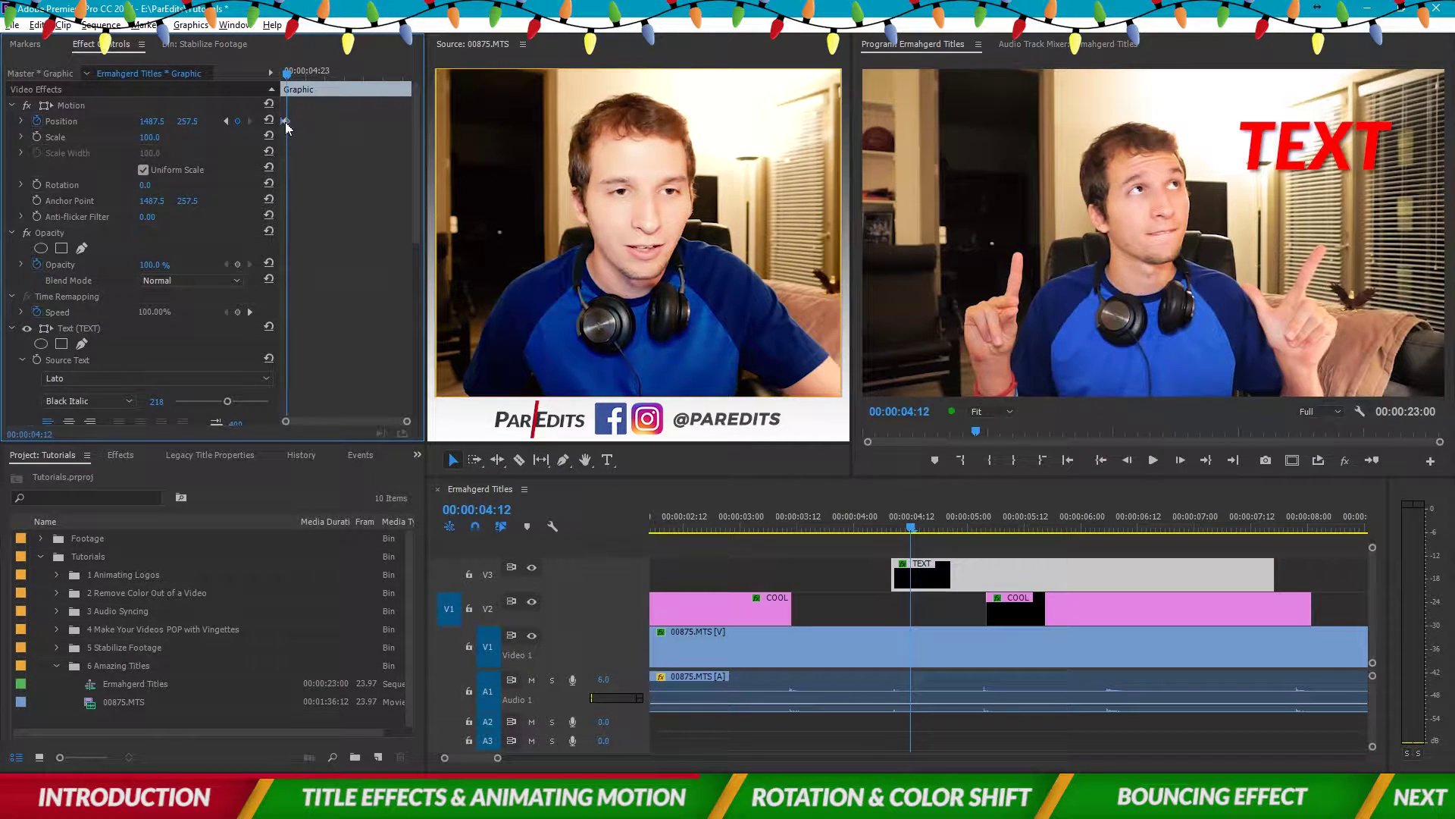
{"action": "right_click", "coordinate": [286, 122]}
{"action": "mouse_move", "coordinate": [409, 253]}
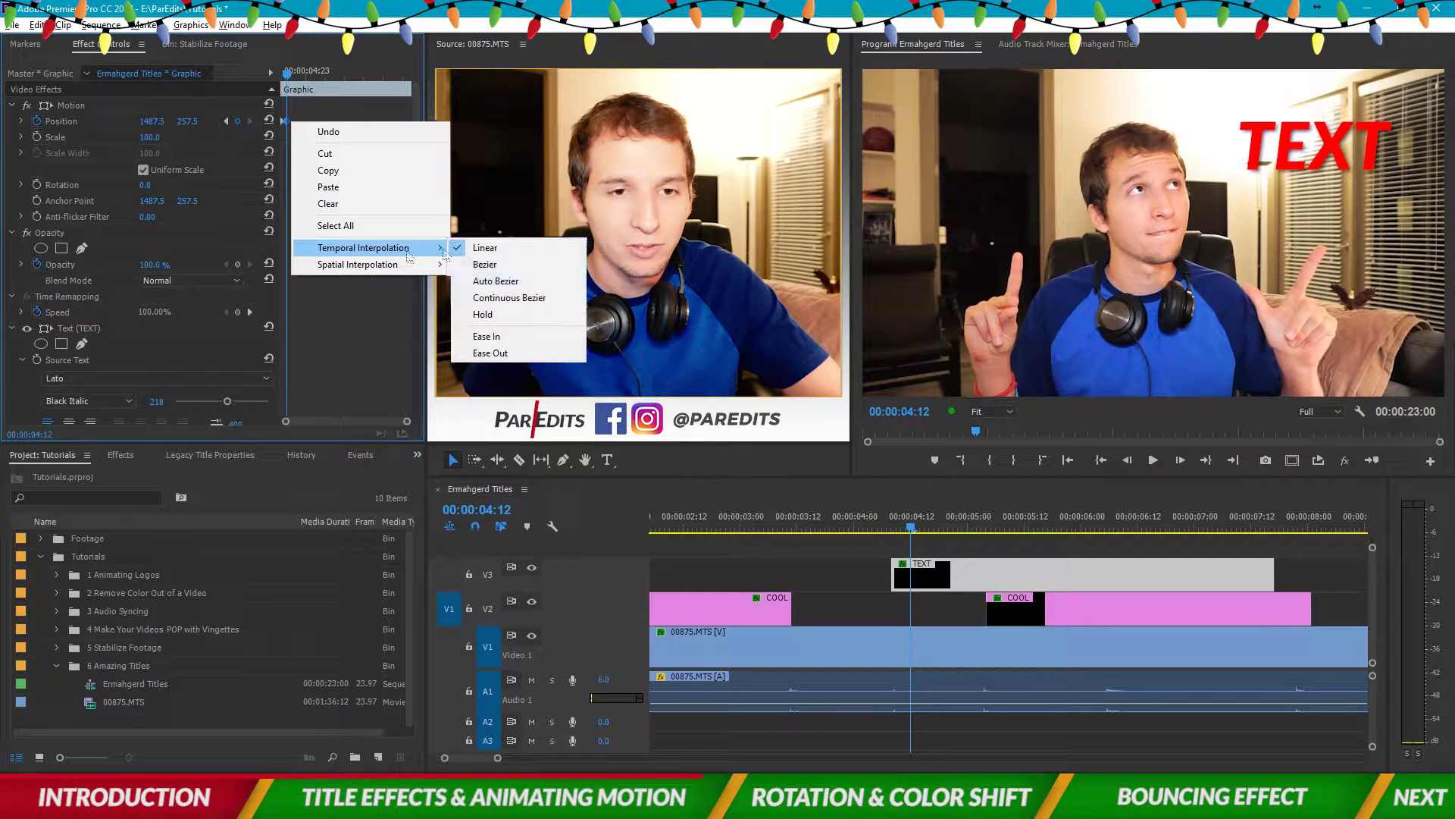
{"action": "left_click", "coordinate": [530, 334]}
- Apply Ease In temporal interpolation to the second COOL clip's Position keyframe at 00:00:05:08
{"action": "left_click", "coordinate": [994, 531]}
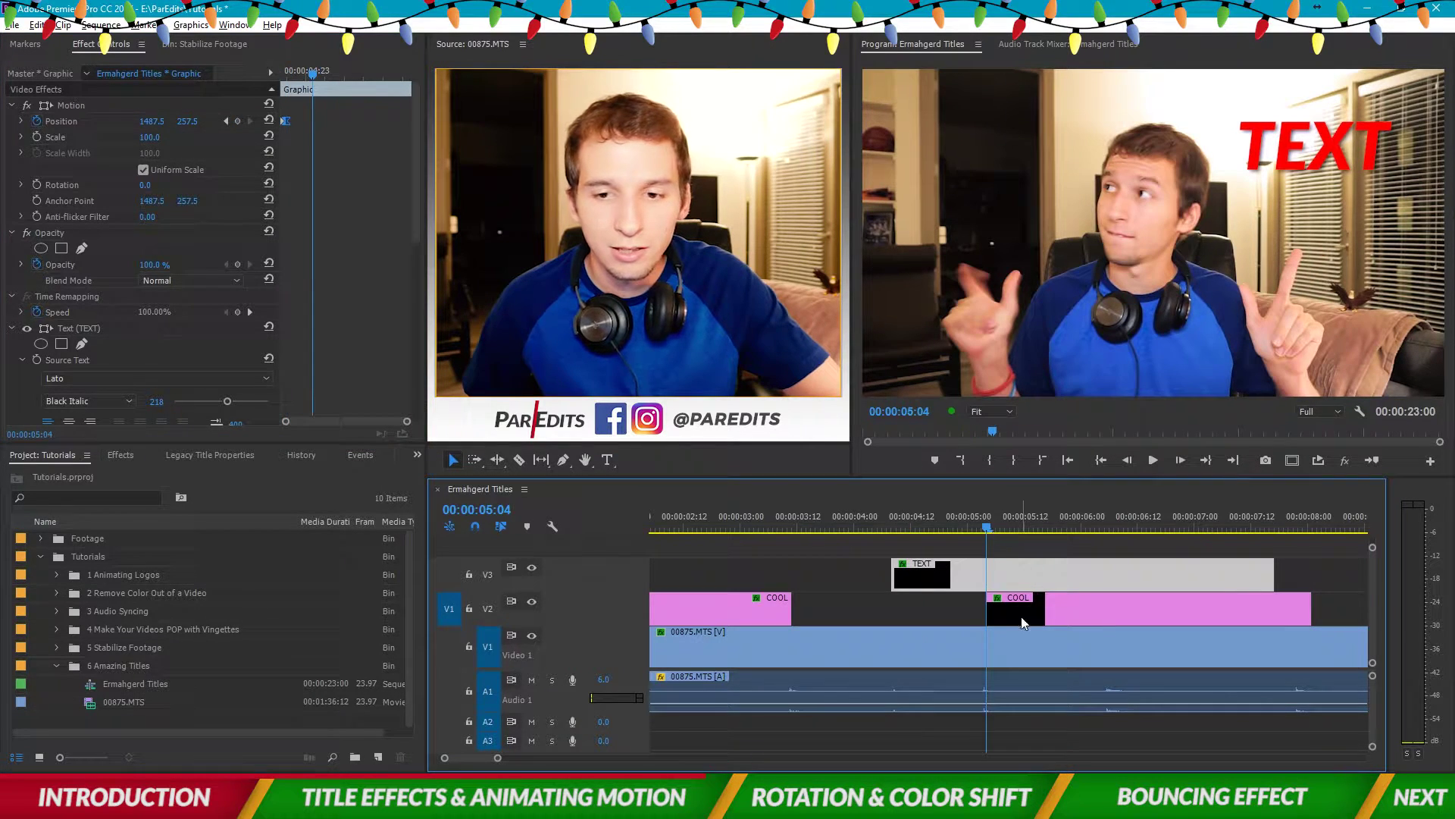
{"action": "left_click", "coordinate": [1020, 618]}
{"action": "left_click", "coordinate": [249, 122]}
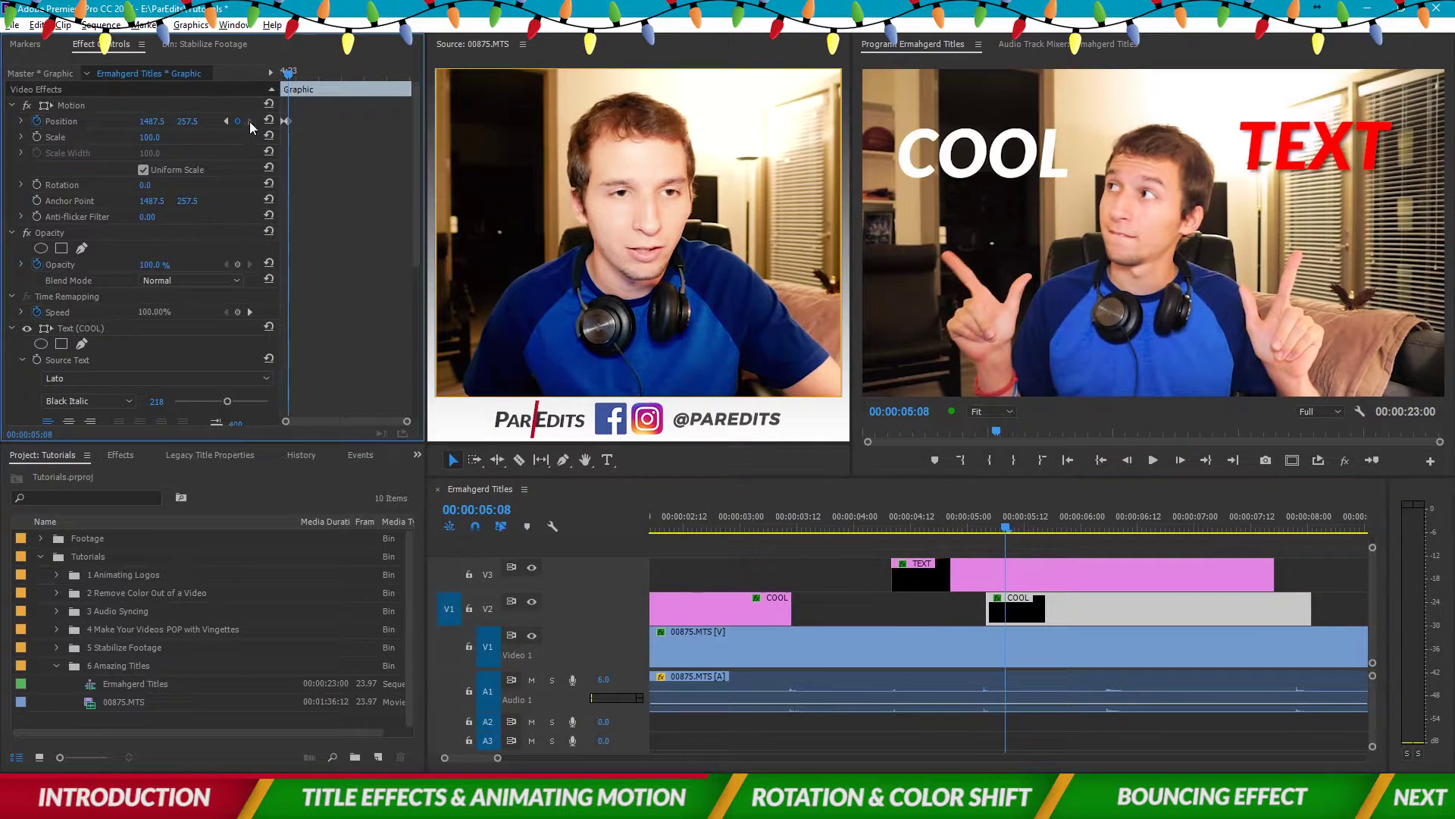
{"action": "right_click", "coordinate": [293, 122]}
{"action": "mouse_move", "coordinate": [410, 253]}
{"action": "left_click", "coordinate": [487, 334]}
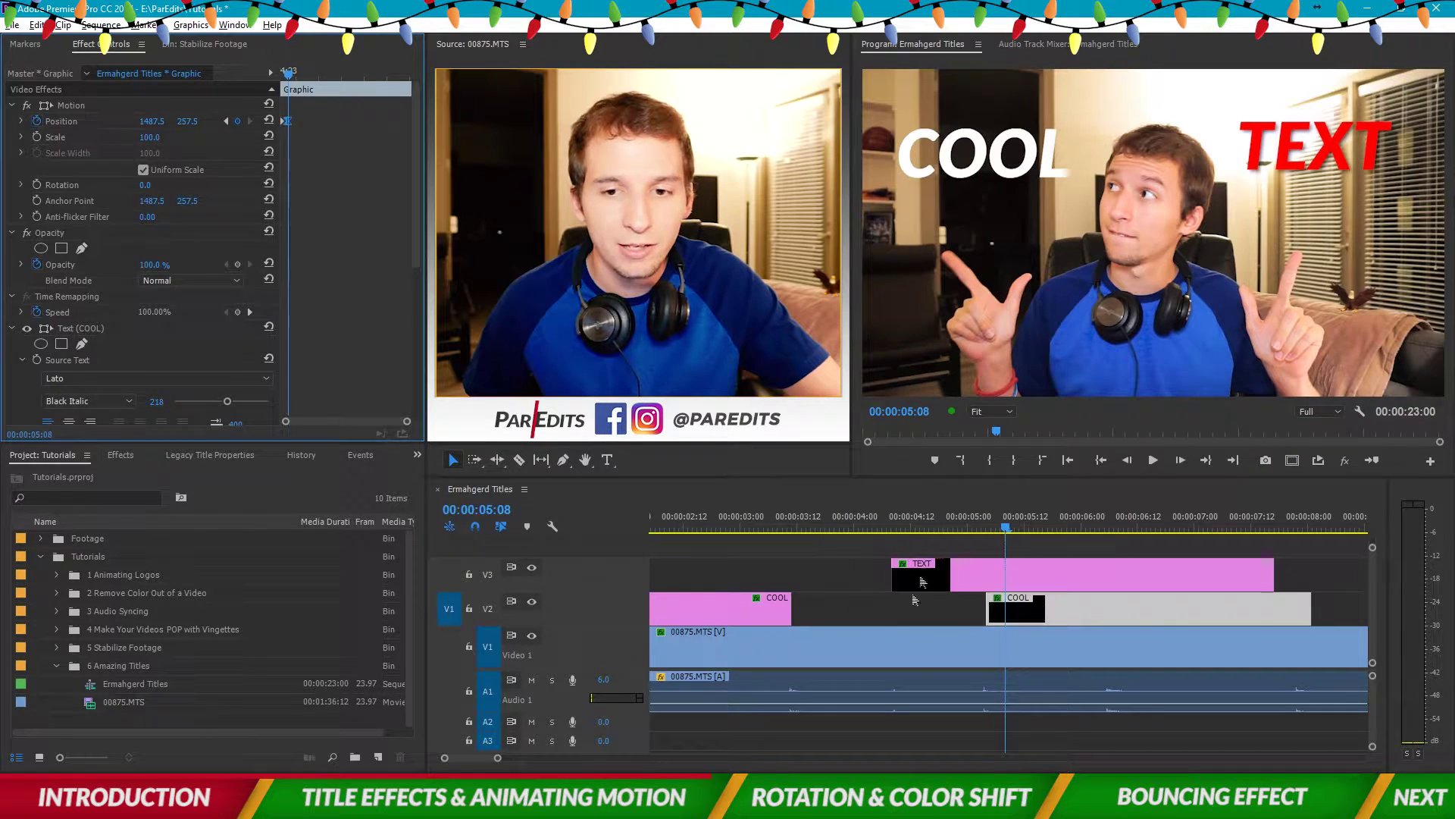
- Replay the sequence from before the second TEXT clip to check the eased drop-in of both titles
{"action": "left_click", "coordinate": [796, 606]}
{"action": "left_click", "coordinate": [865, 612]}
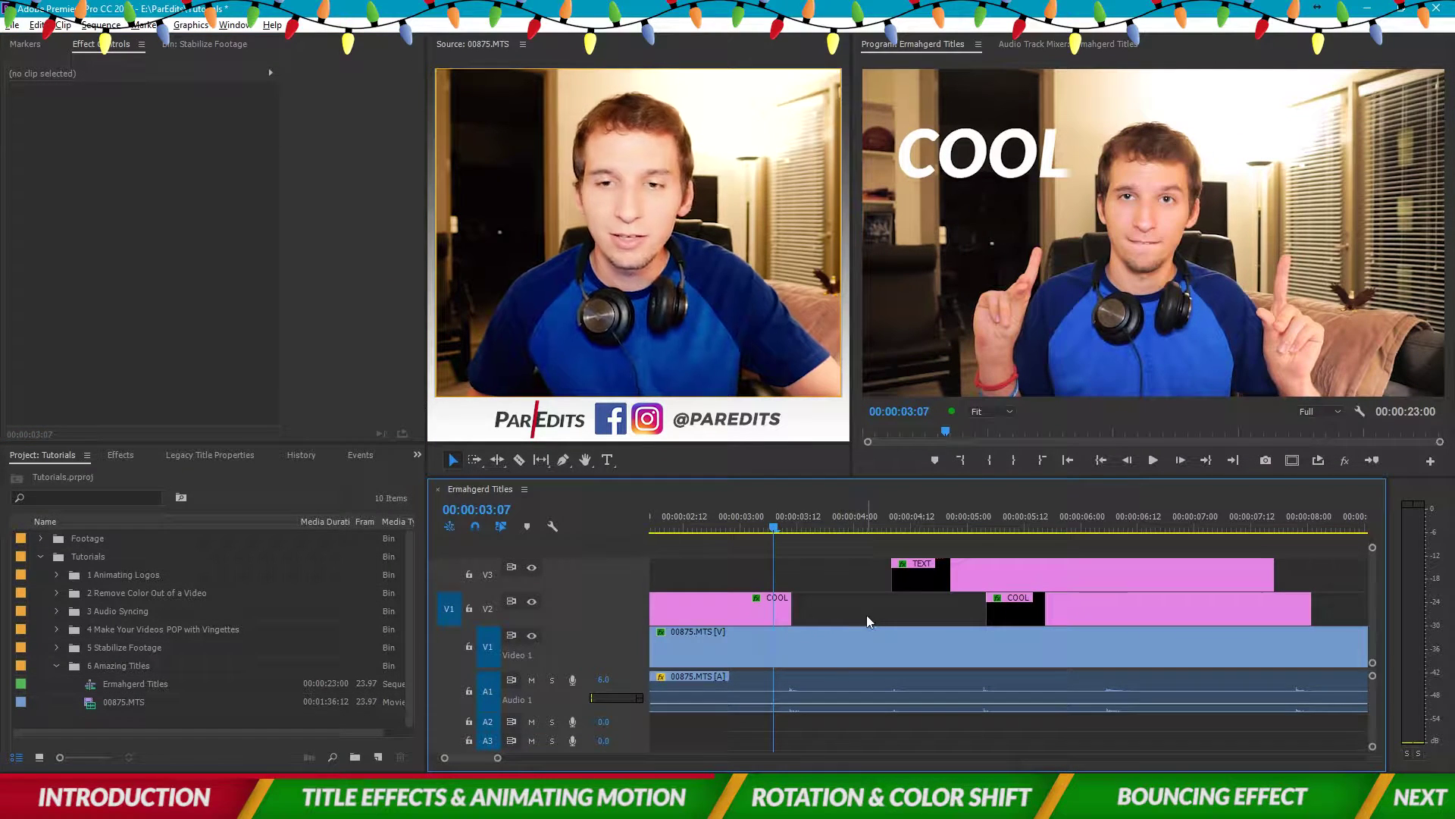
{"action": "key", "text": "space"}
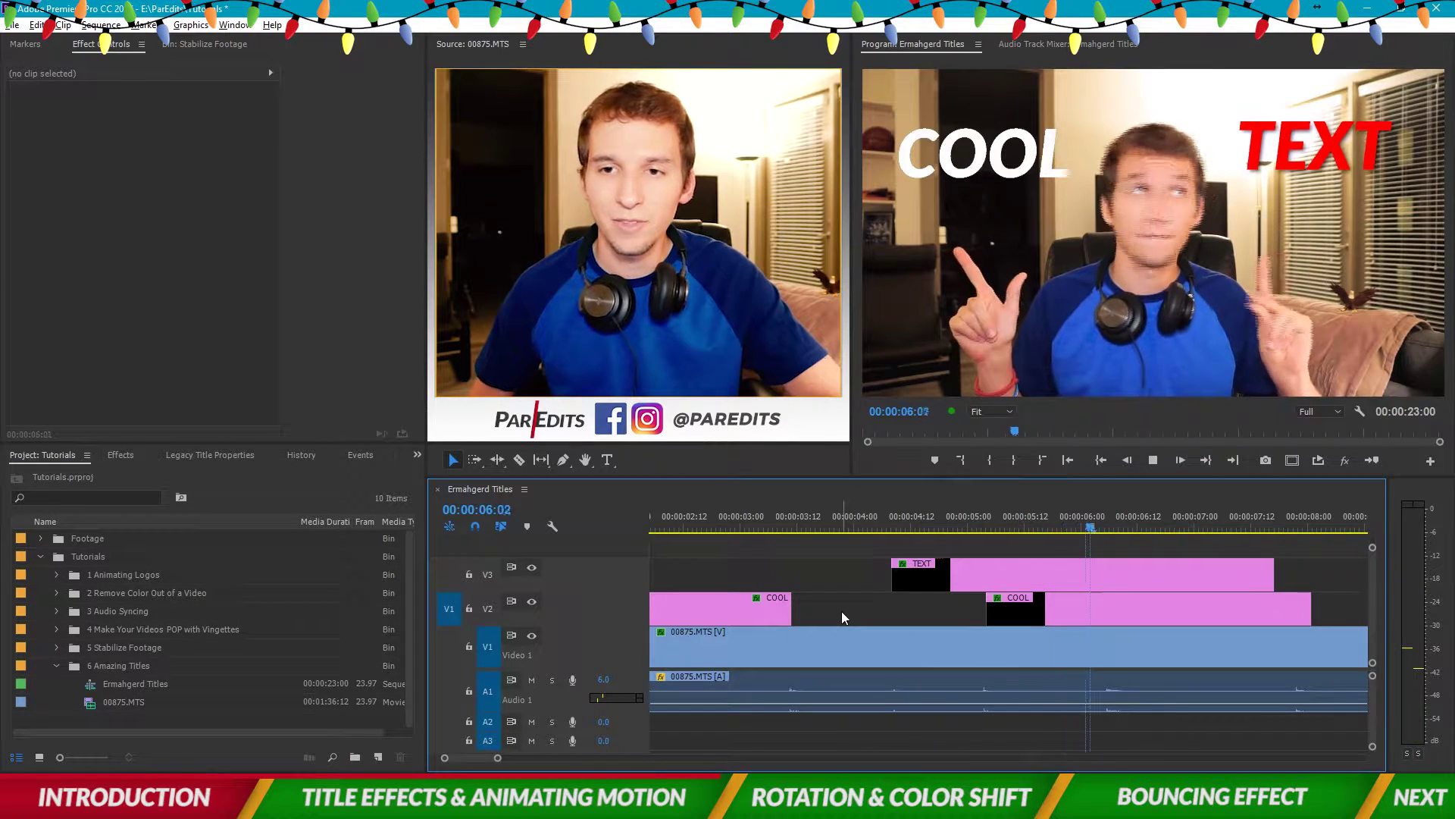
{"action": "left_click", "coordinate": [817, 515]}
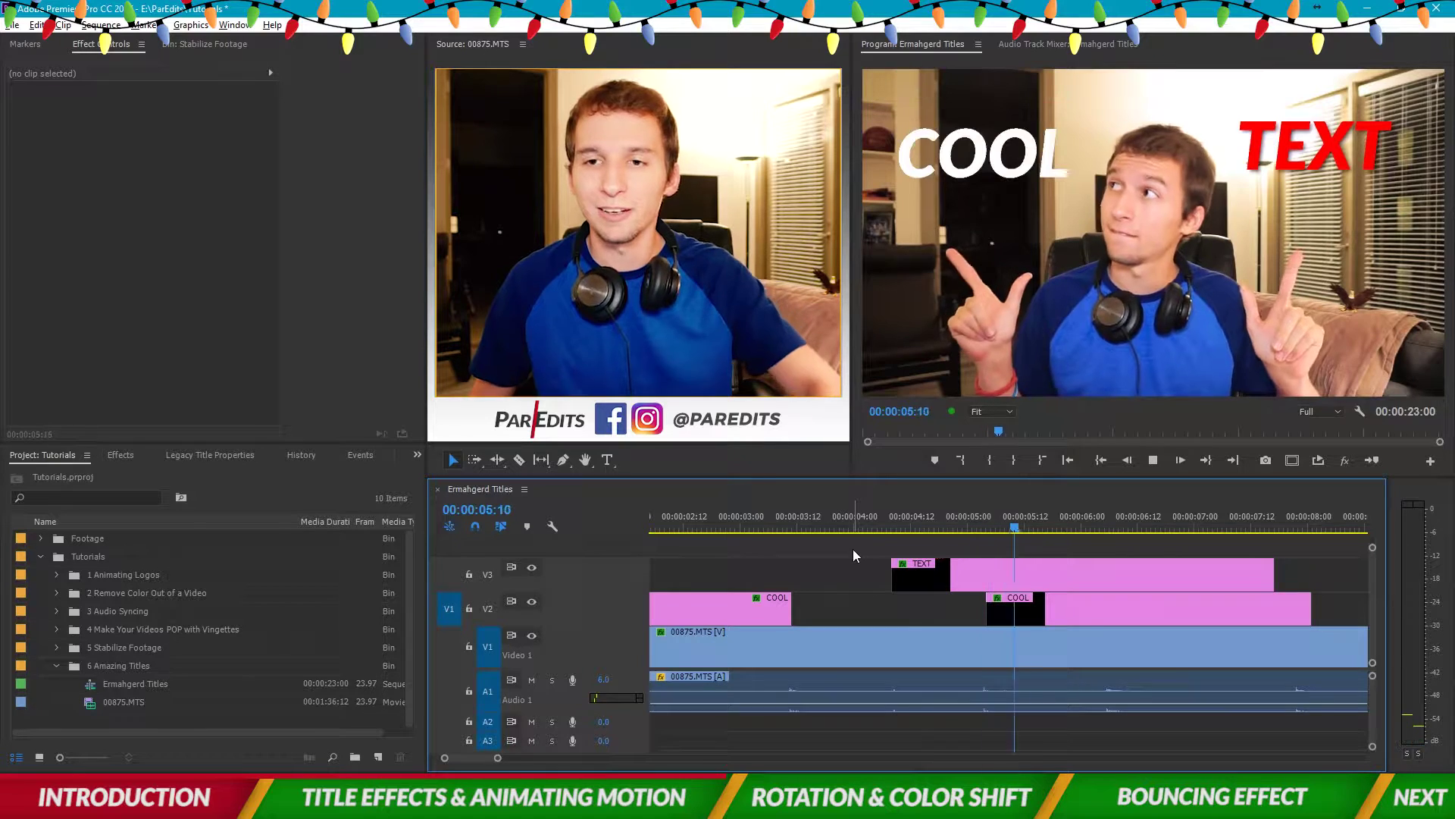
{"action": "key", "text": "space"}
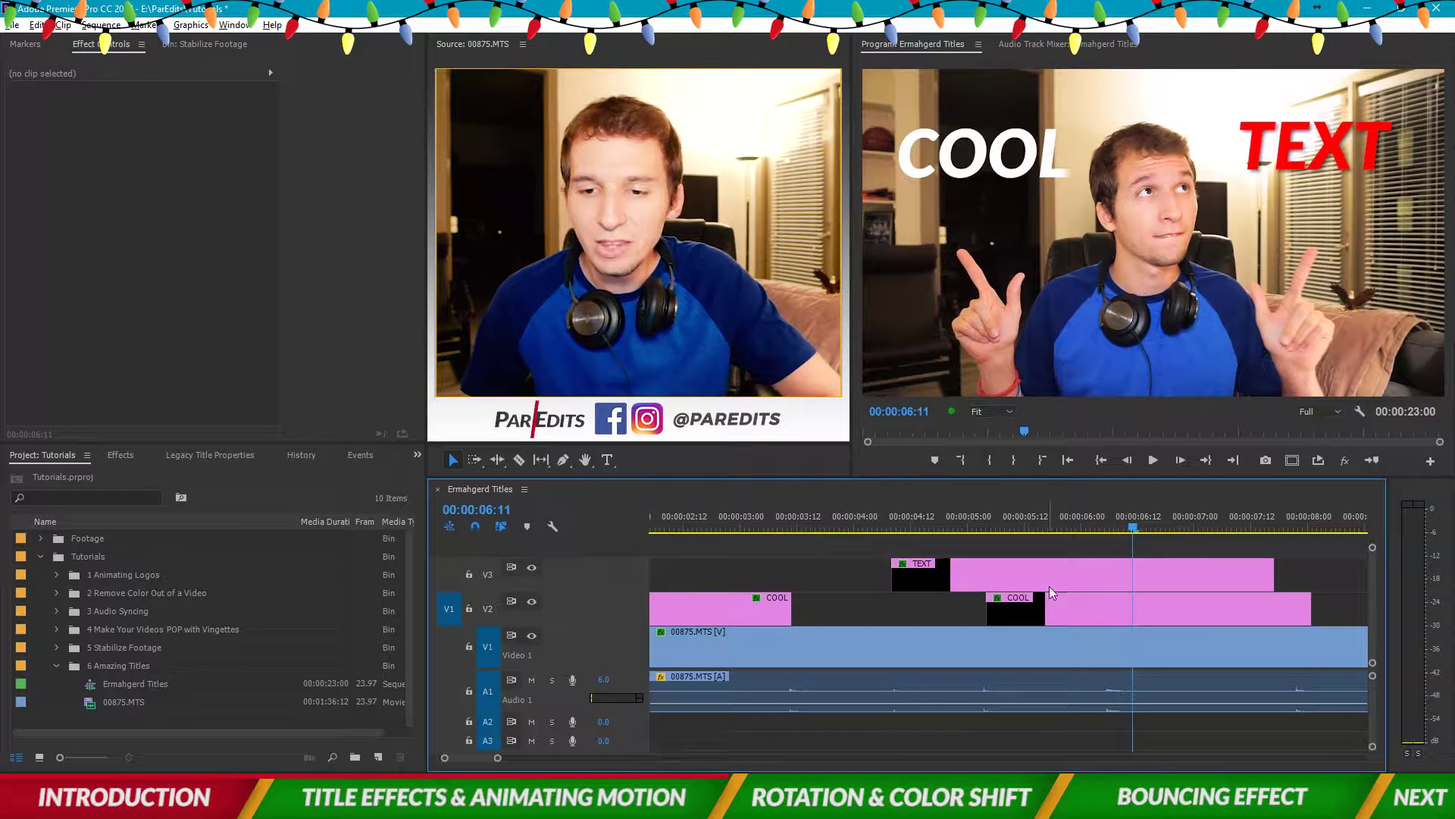
- Split the second TEXT clip at 00:00:06:05 and select the new piece after the cut
{"action": "left_click", "coordinate": [1104, 521]}
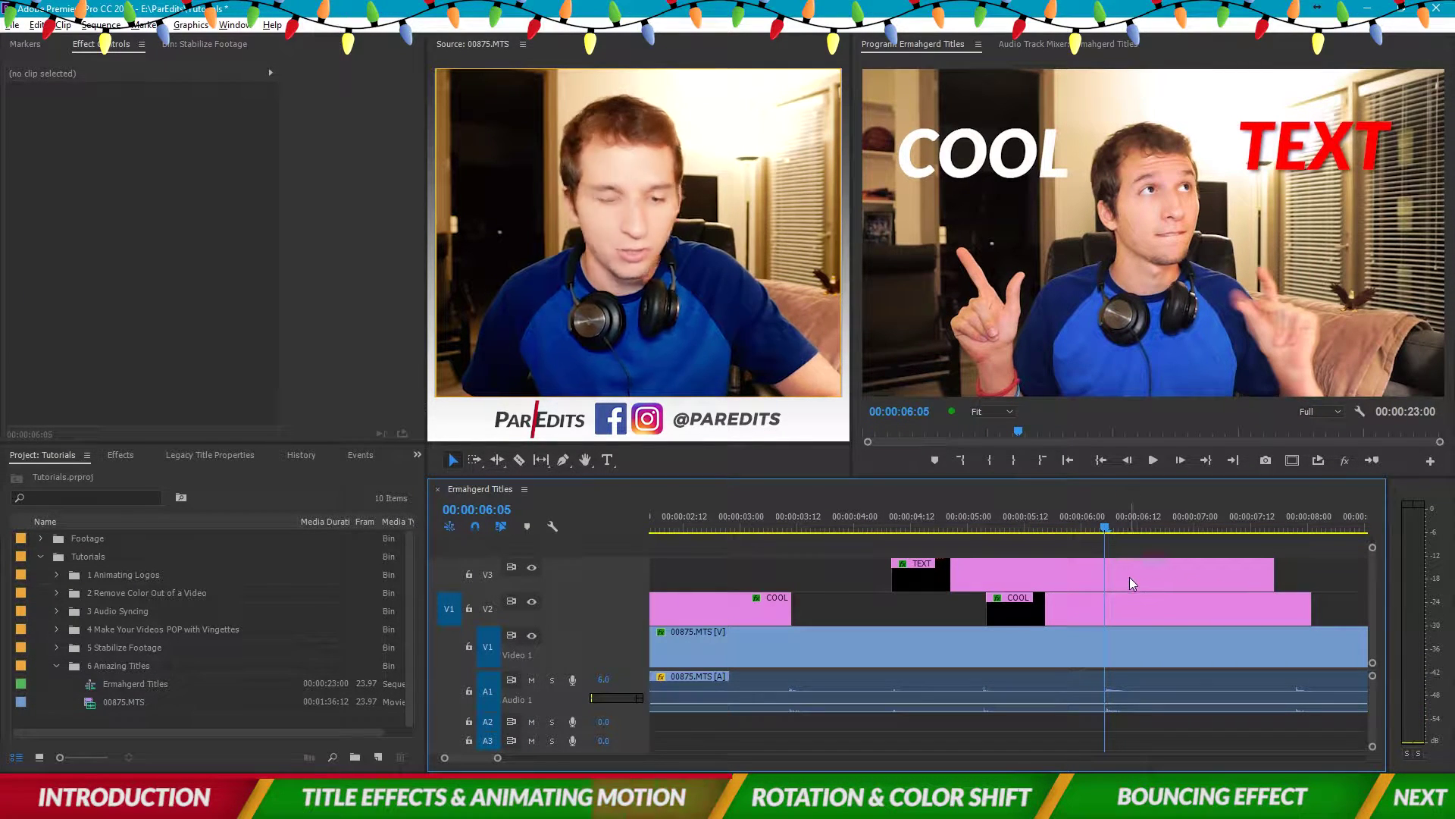
{"action": "key", "text": "c"}
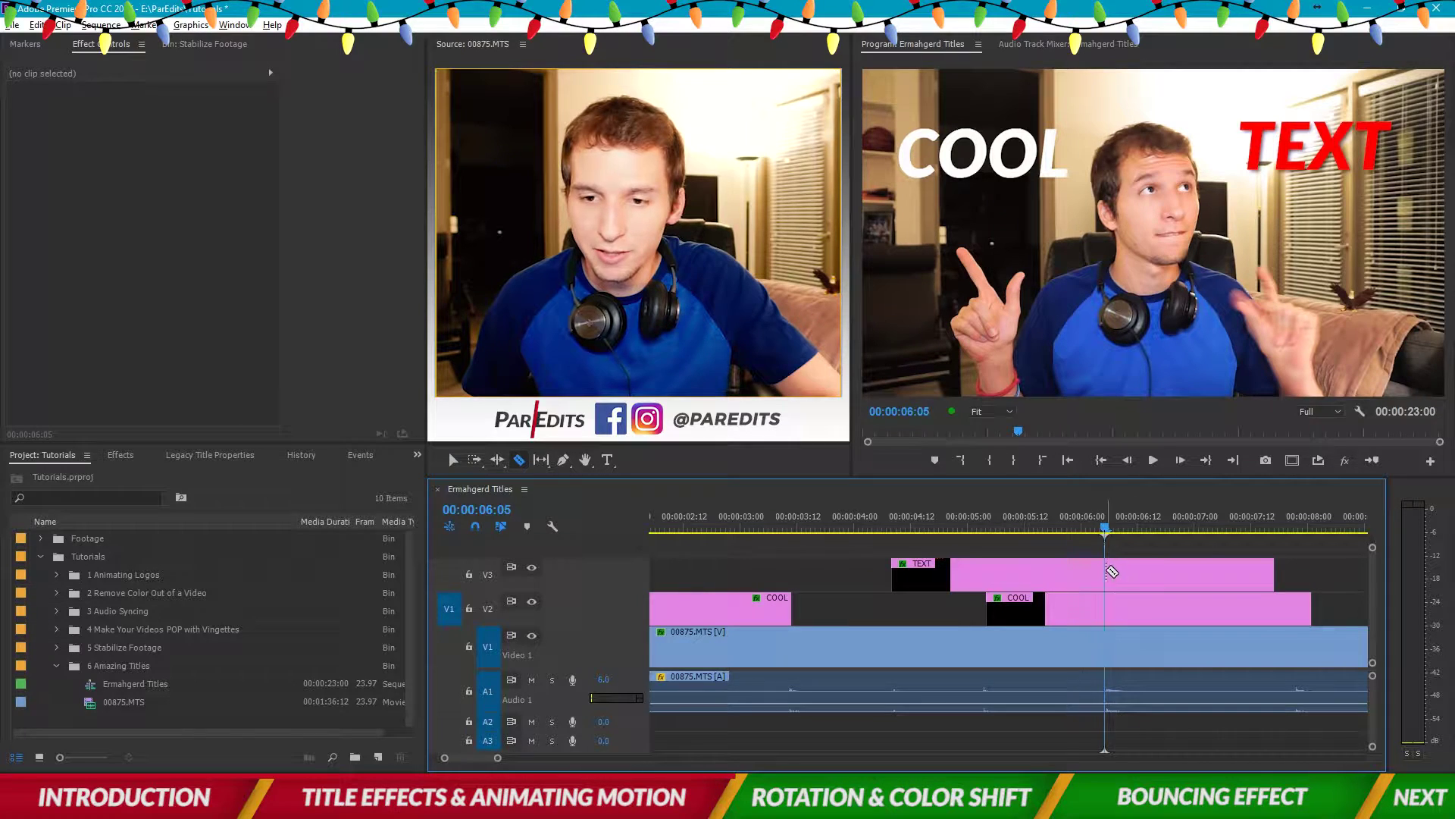
{"action": "left_click", "coordinate": [1106, 573]}
{"action": "key", "text": "v"}
{"action": "left_click", "coordinate": [1126, 576]}
{"action": "scroll", "coordinate": [1117, 618], "scroll_direction": "down", "scroll_amount": 4}
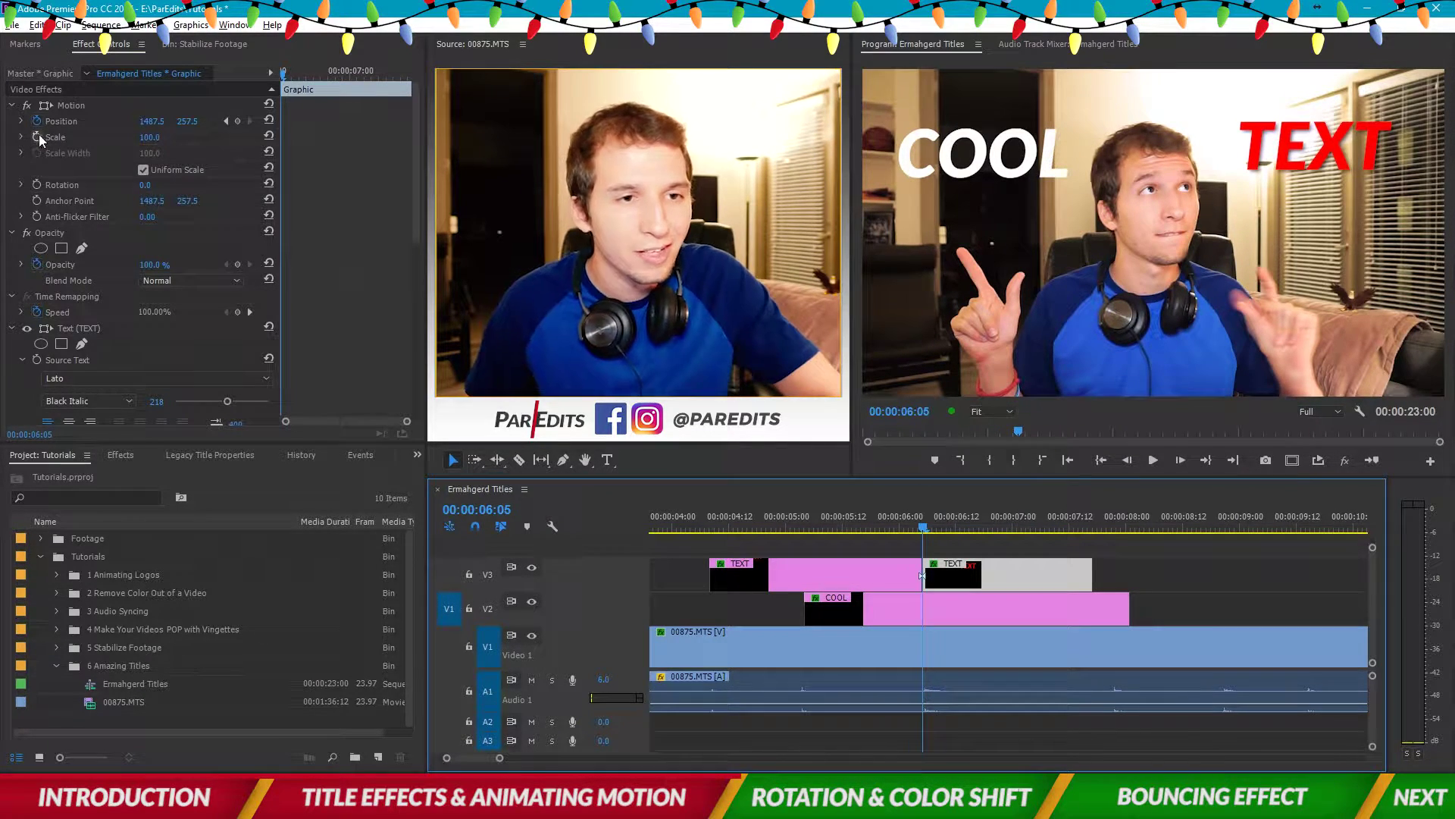
- Start Rotation keyframes on the third TEXT clip at 00:00:06:05, clear its Position keyframes, and move its anchor point to 957.5, 15.0
{"action": "left_click", "coordinate": [36, 185]}
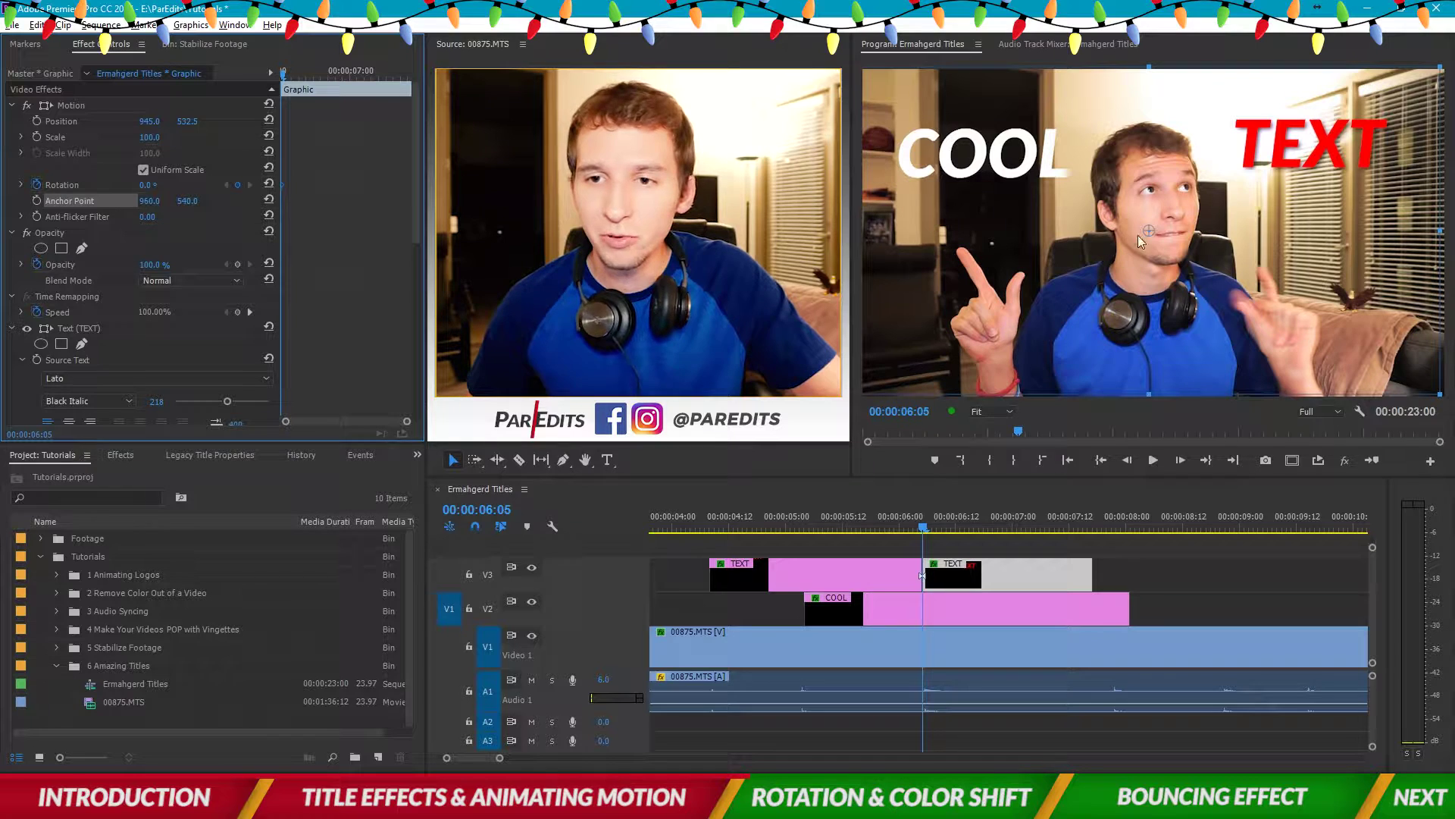
{"action": "left_click_drag", "start_coordinate": [1148, 228], "coordinate": [1150, 152]}
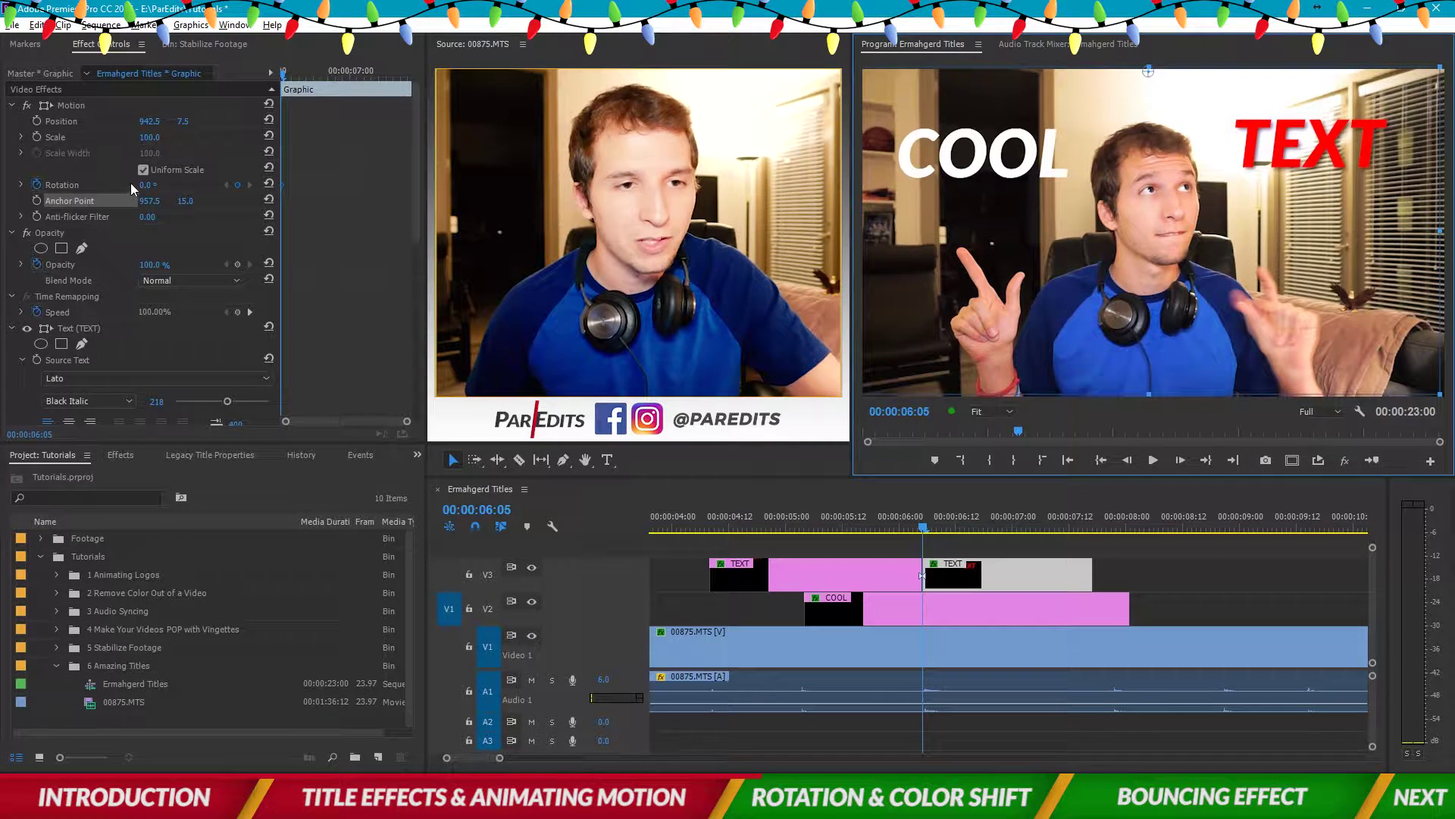
{"action": "mouse_move", "coordinate": [147, 186]}
{"action": "left_mouse_down"}
{"action": "mouse_move", "coordinate": [190, 186]}
{"action": "mouse_move", "coordinate": [102, 186]}
{"action": "mouse_move", "coordinate": [130, 186]}
{"action": "left_mouse_up"}
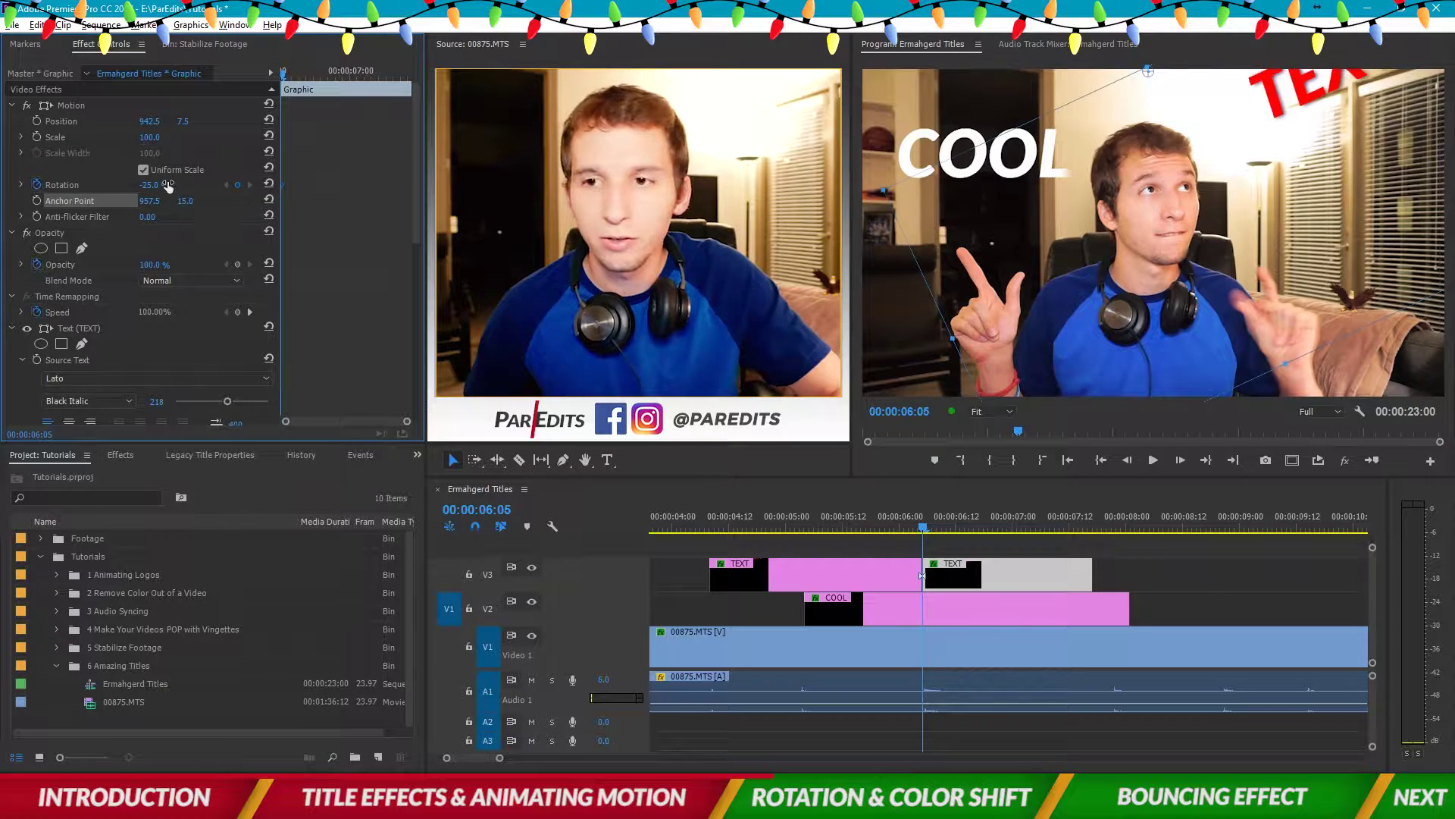
{"action": "key", "text": "ctrl+z"}
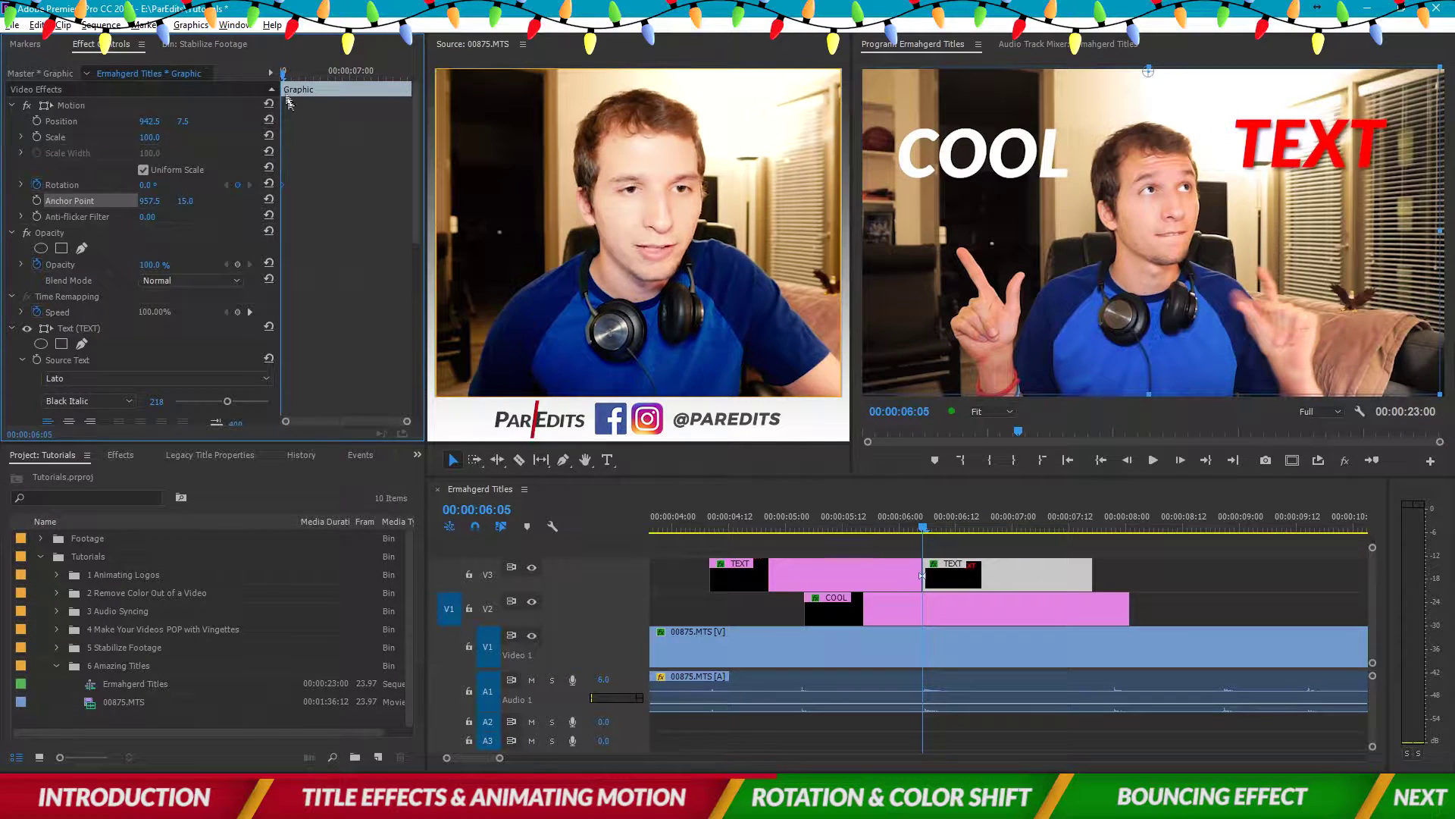
- Add a Rotation keyframe of -57.0° at 00:00:06:09 on the third TEXT clip and apply Ease In to it
{"action": "left_click_drag", "start_coordinate": [284, 76], "coordinate": [295, 76]}
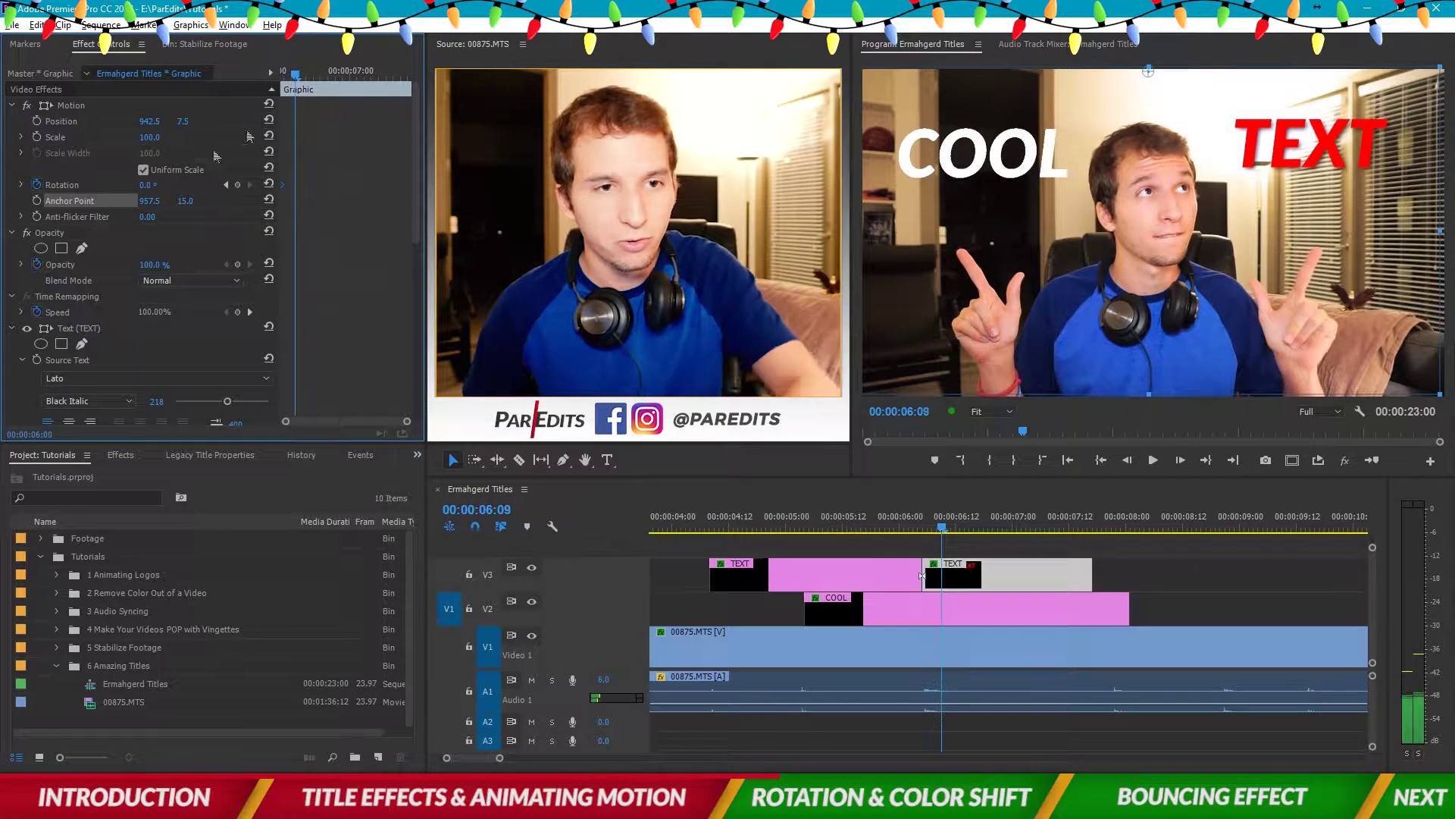
{"action": "left_click_drag", "start_coordinate": [147, 186], "coordinate": [107, 186]}
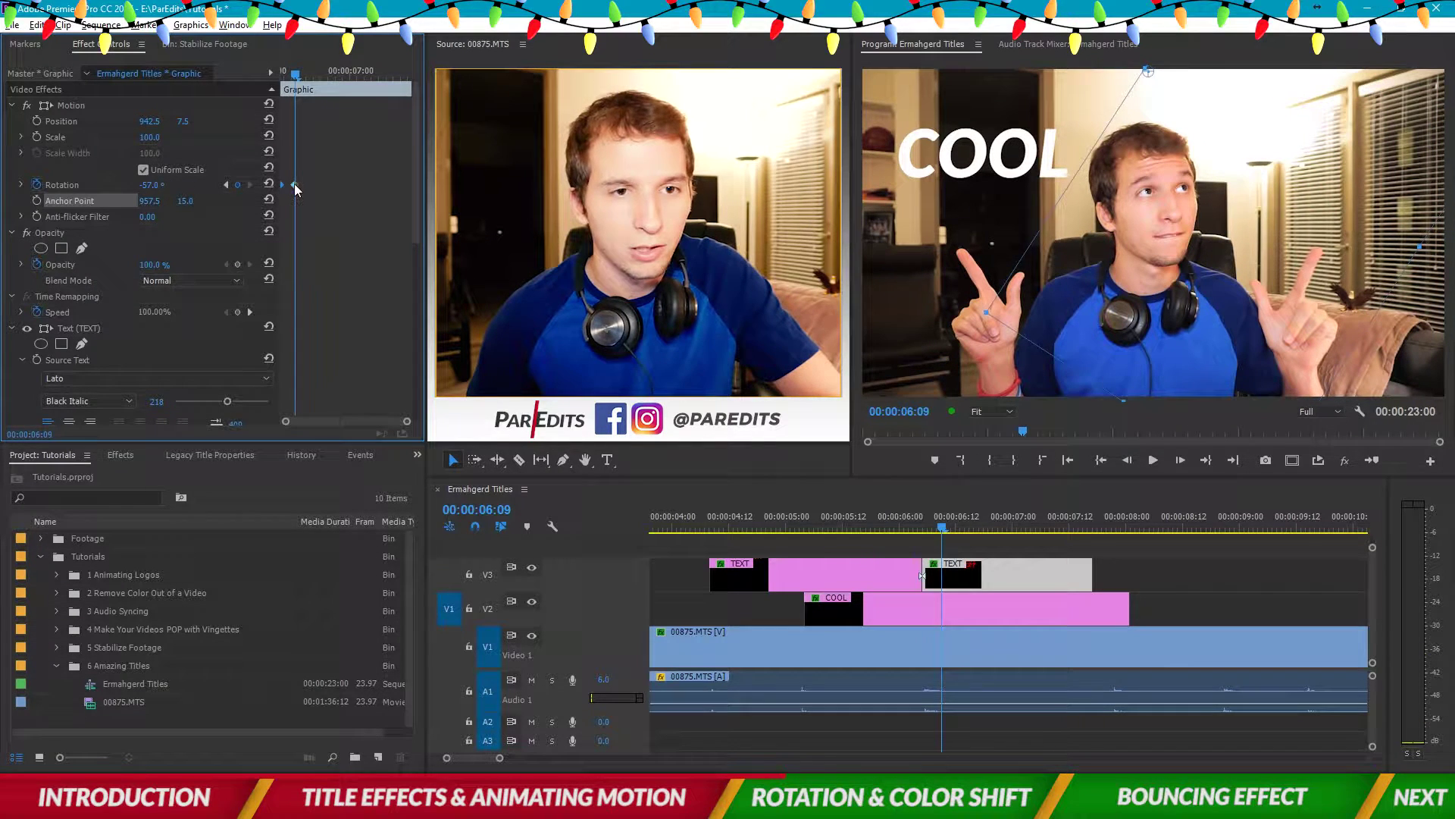
{"action": "right_click", "coordinate": [295, 187]}
{"action": "left_click", "coordinate": [341, 396]}
- Split the second COOL clip at 00:00:07:22 and extend the end of the piece after the cut
{"action": "left_click", "coordinate": [927, 613]}
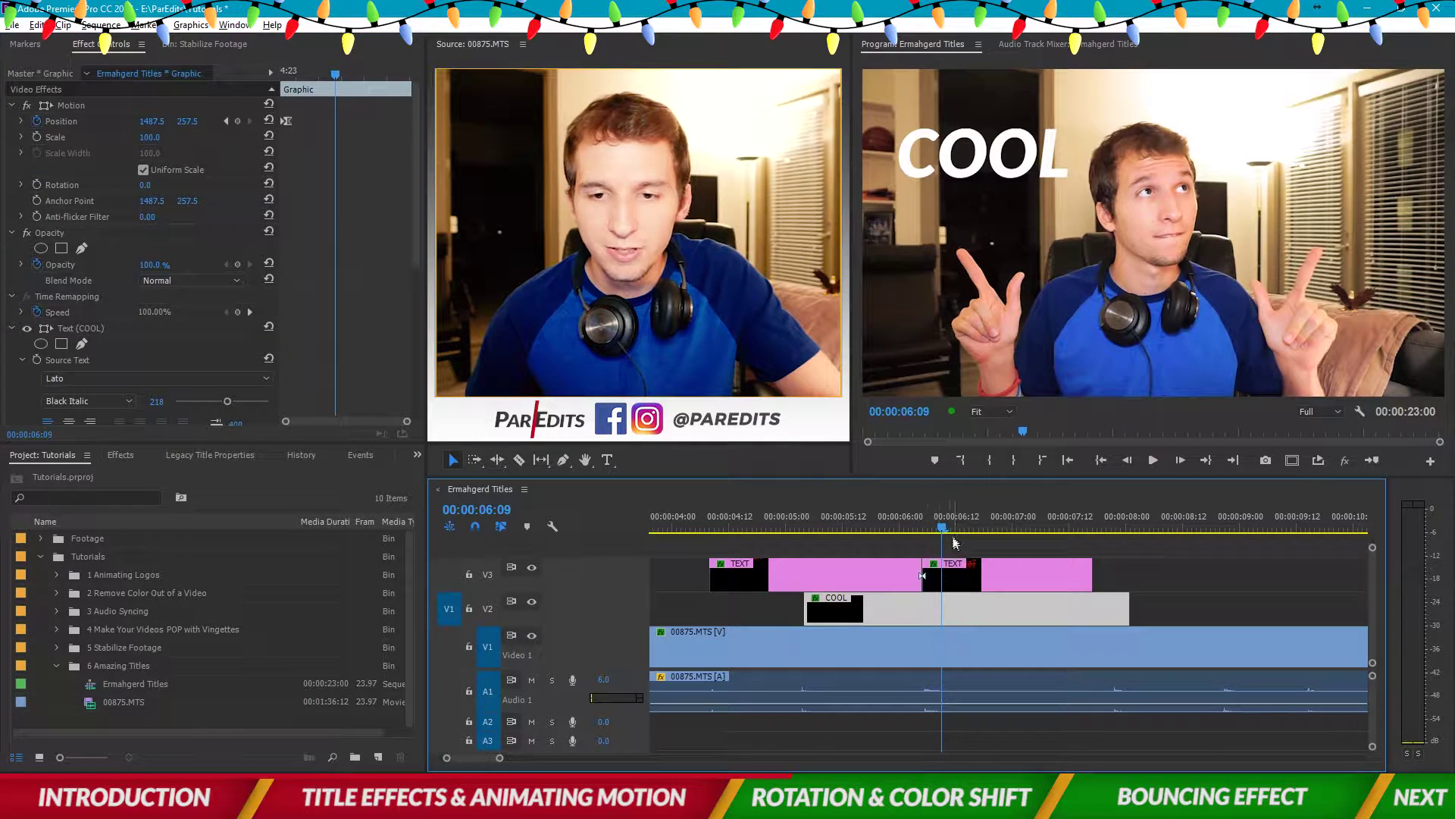
{"action": "left_click_drag", "start_coordinate": [942, 527], "coordinate": [1118, 544]}
{"action": "key", "text": "c"}
{"action": "left_click", "coordinate": [1121, 613]}
{"action": "key", "text": "v"}
{"action": "left_click_drag", "start_coordinate": [1129, 610], "coordinate": [1191, 611]}
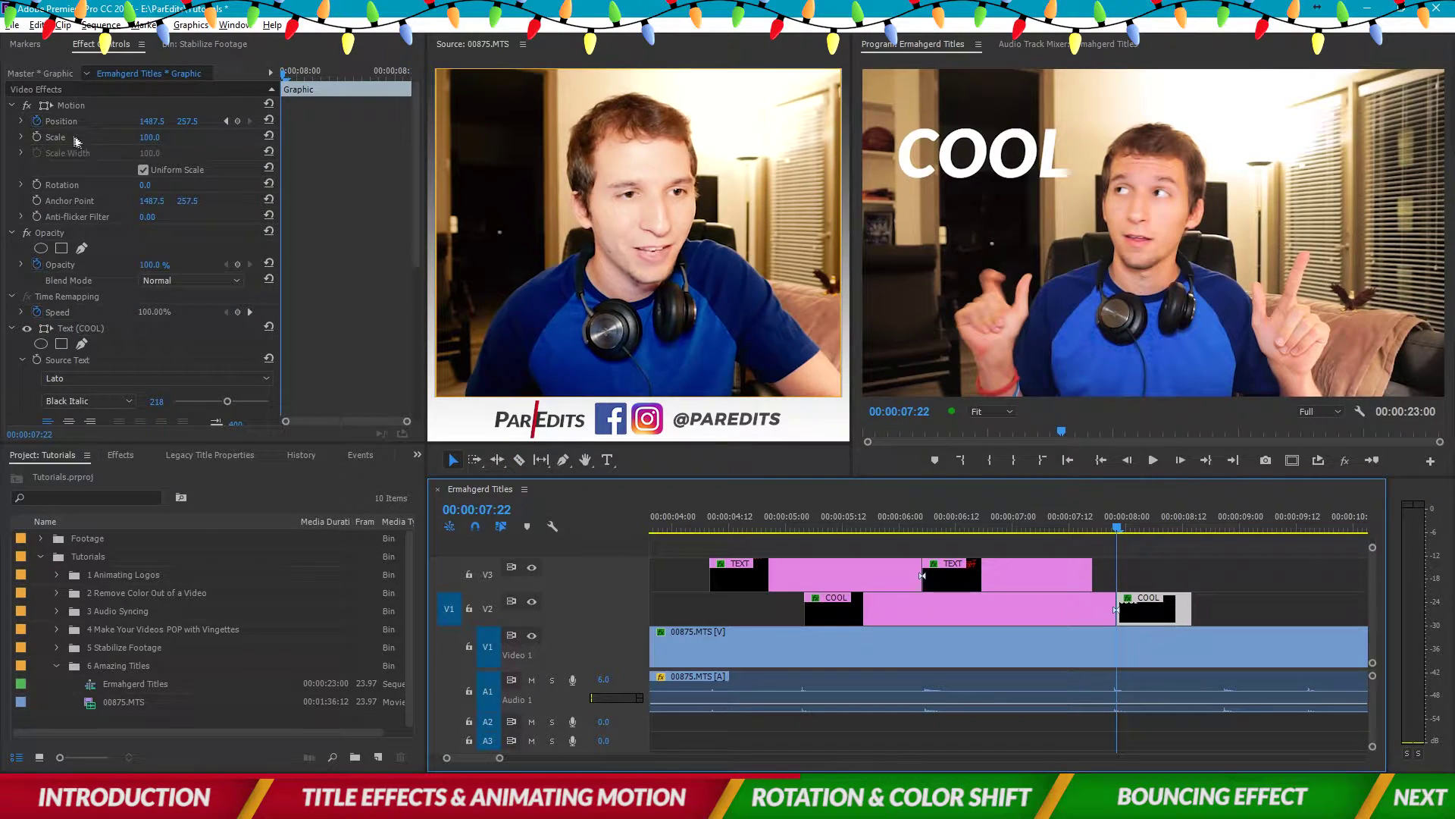
- Clear the last COOL clip's Position keyframes, move its anchor point to 957.5, 12.5, and start Rotation keyframes at 00:00:07:22
{"action": "left_click", "coordinate": [37, 121]}
{"action": "left_click", "coordinate": [779, 426]}
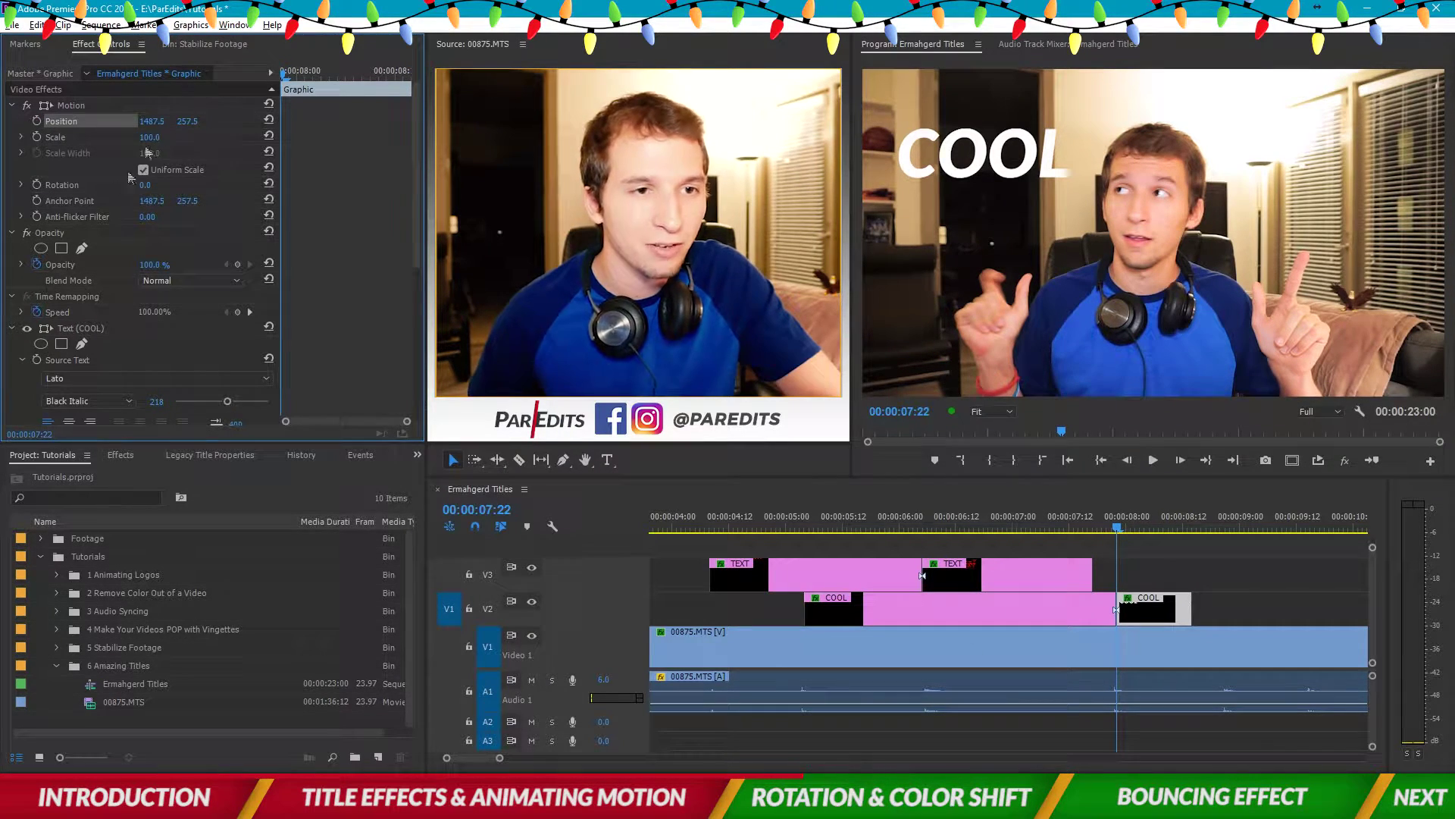
{"action": "left_click", "coordinate": [74, 106]}
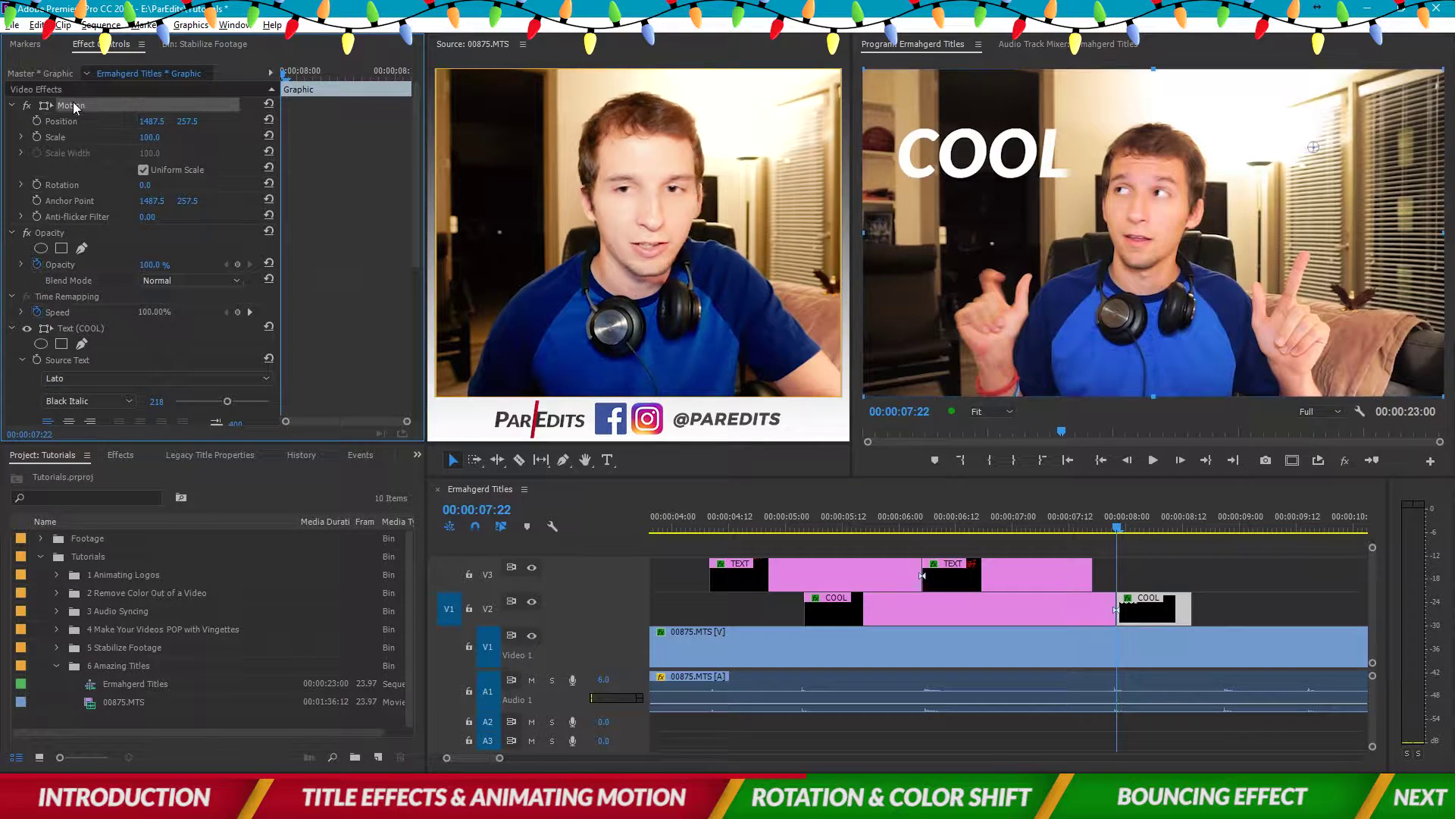
{"action": "left_click", "coordinate": [1312, 148]}
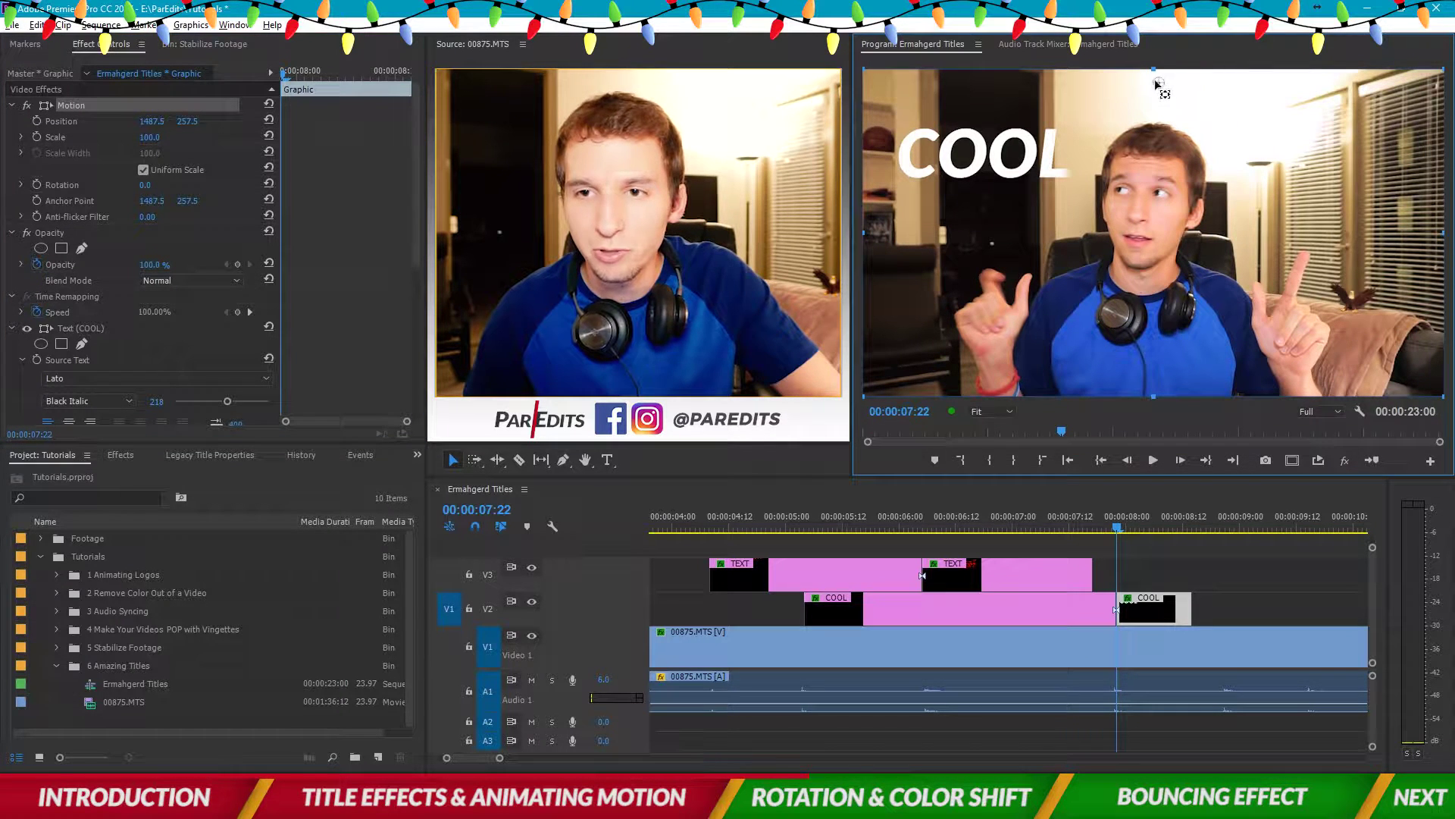
{"action": "left_click", "coordinate": [36, 184]}
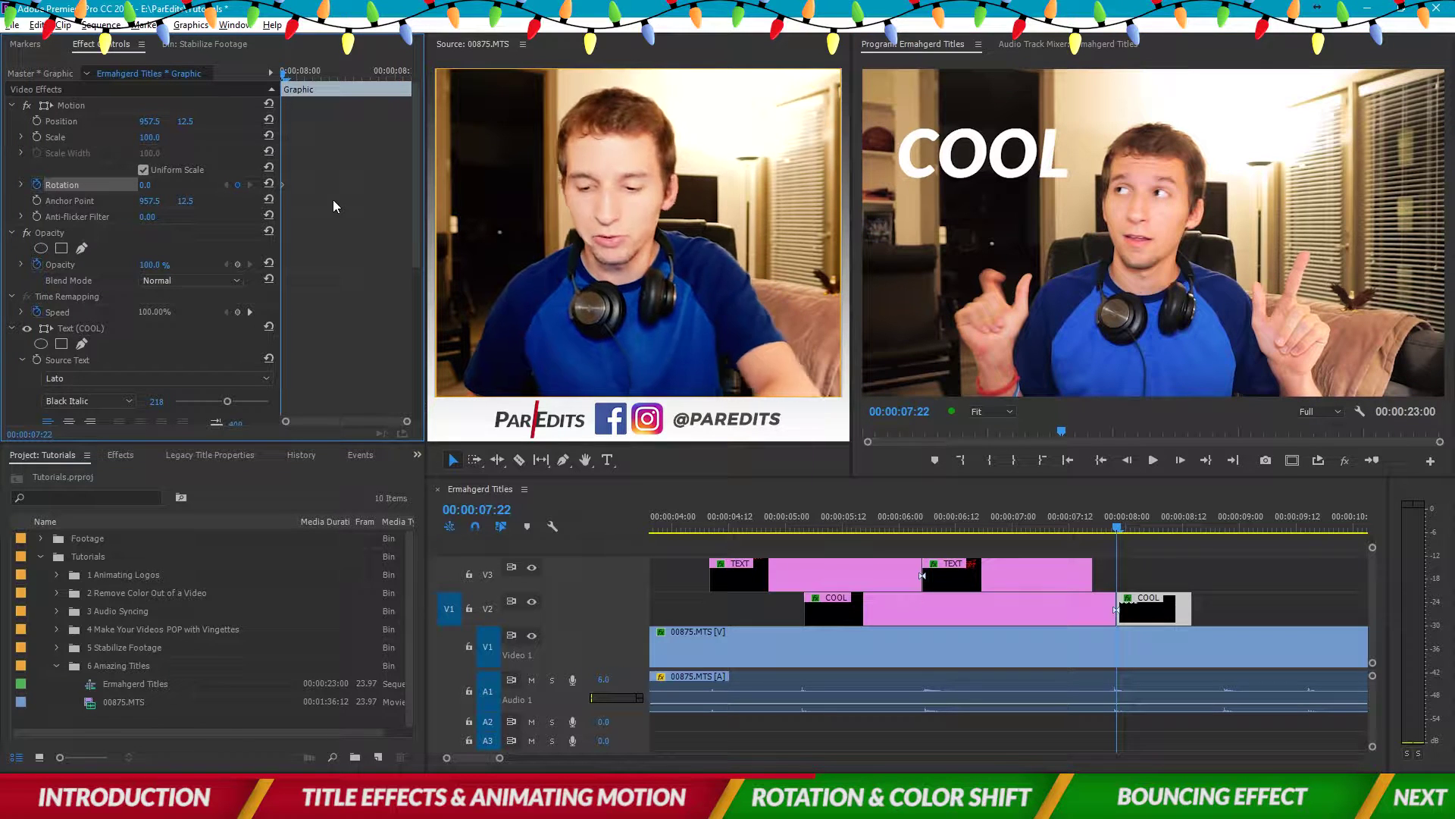
- Add a Rotation keyframe of 65.0° at 00:00:08:02 on the last COOL clip and apply Ease In to it
{"action": "key", "text": "Right"}
{"action": "key", "text": "Right"}
{"action": "key", "text": "Right"}
{"action": "key", "text": "Right"}
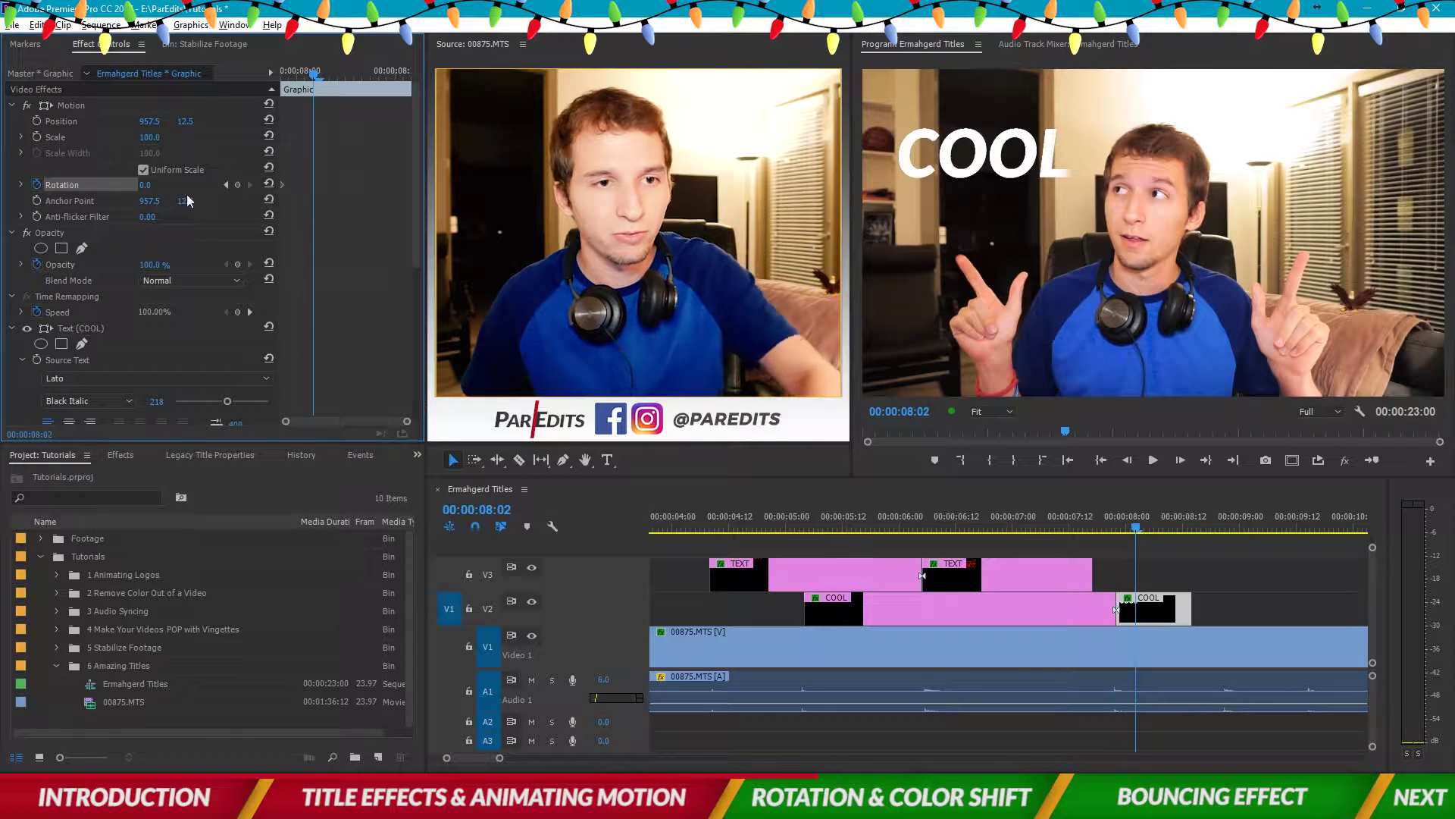
{"action": "left_click_drag", "start_coordinate": [145, 184], "coordinate": [192, 184]}
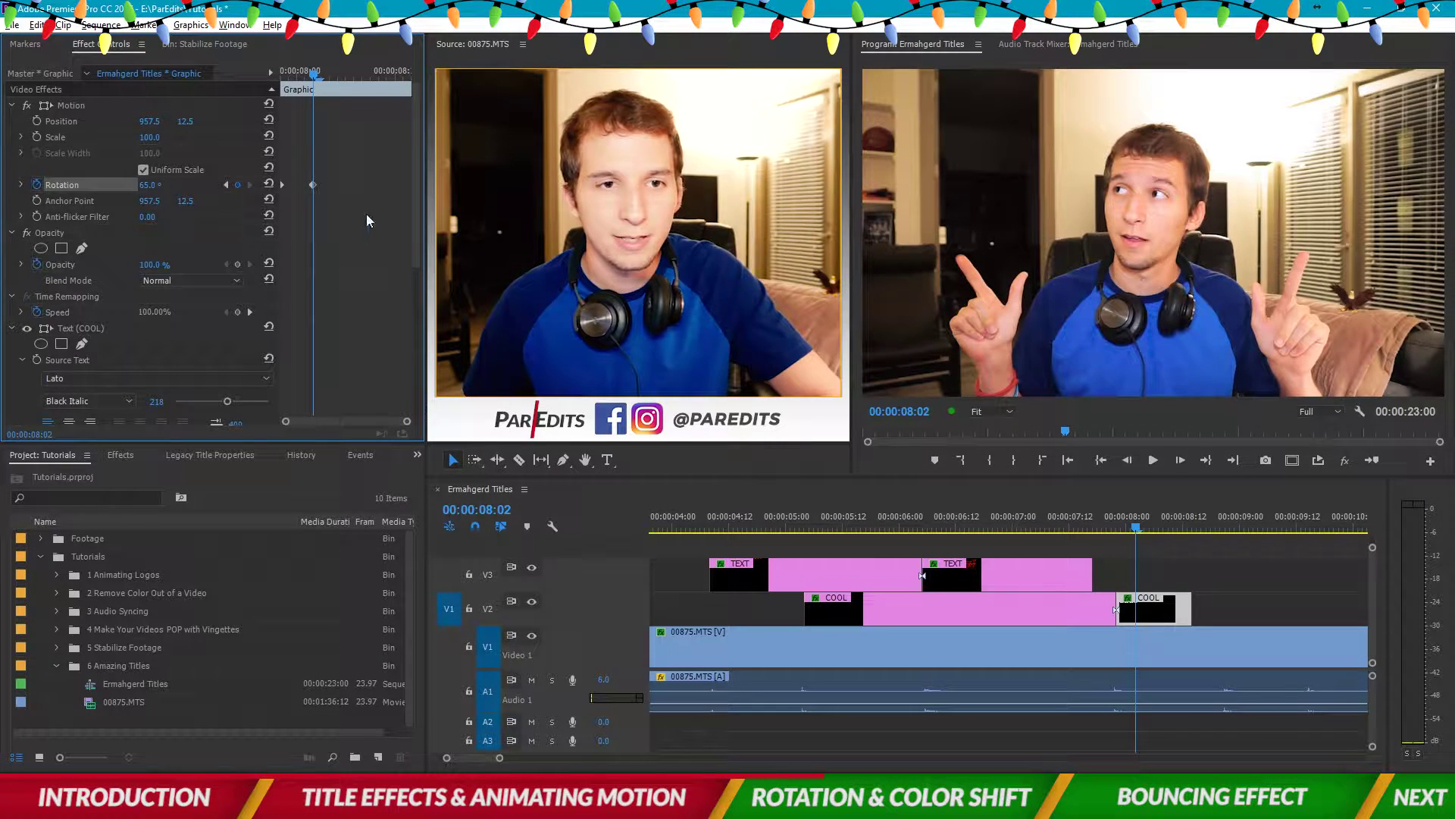
{"action": "right_click", "coordinate": [313, 185]}
{"action": "left_click", "coordinate": [341, 403]}
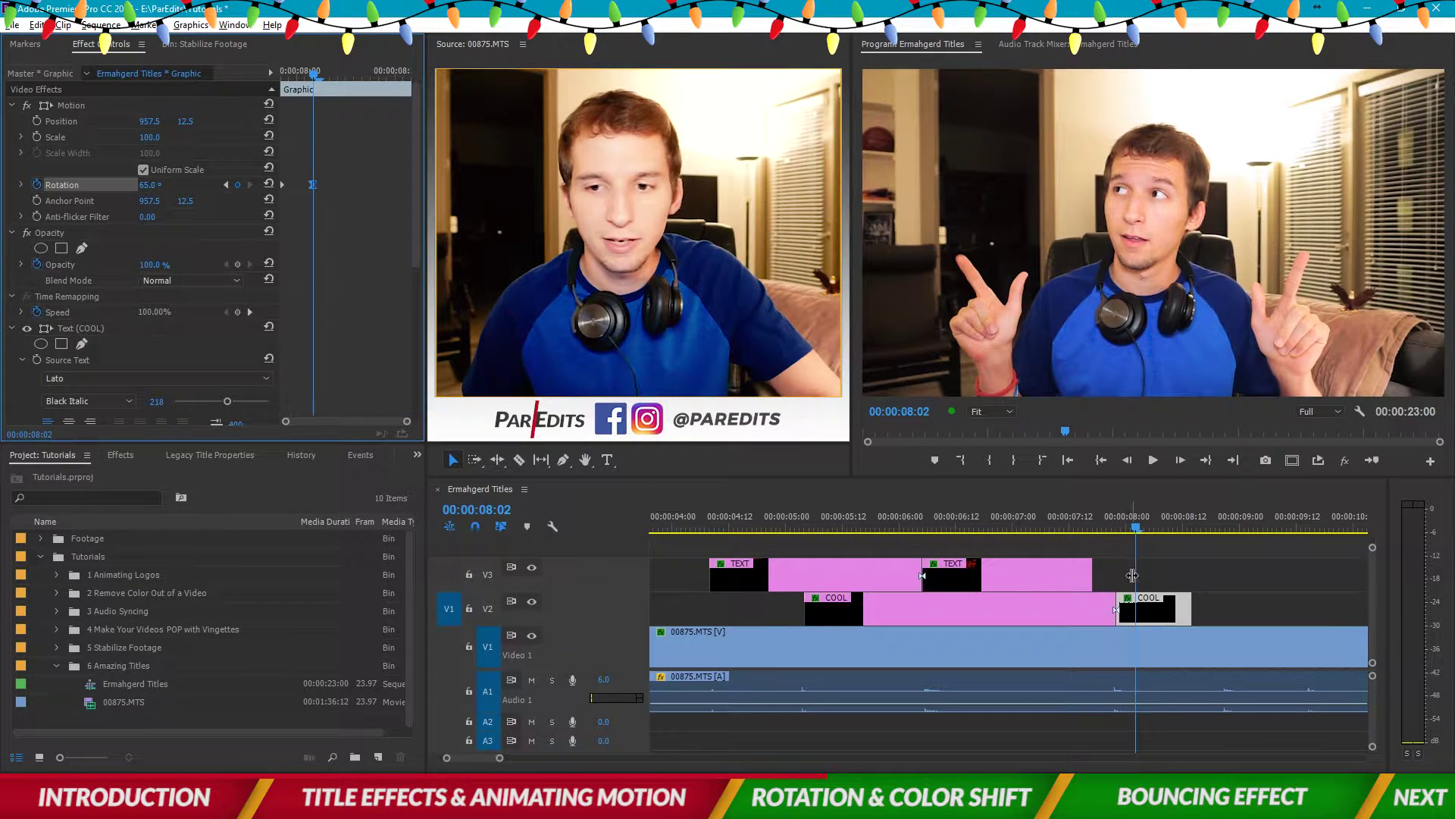
- Play back the sequence from 00:00:03:21 to check the TEXT and COOL drop-ins and rotation exits
{"action": "left_click", "coordinate": [1101, 524]}
{"action": "left_click_drag", "start_coordinate": [1101, 524], "coordinate": [657, 508]}
{"action": "left_click", "coordinate": [1326, 594]}
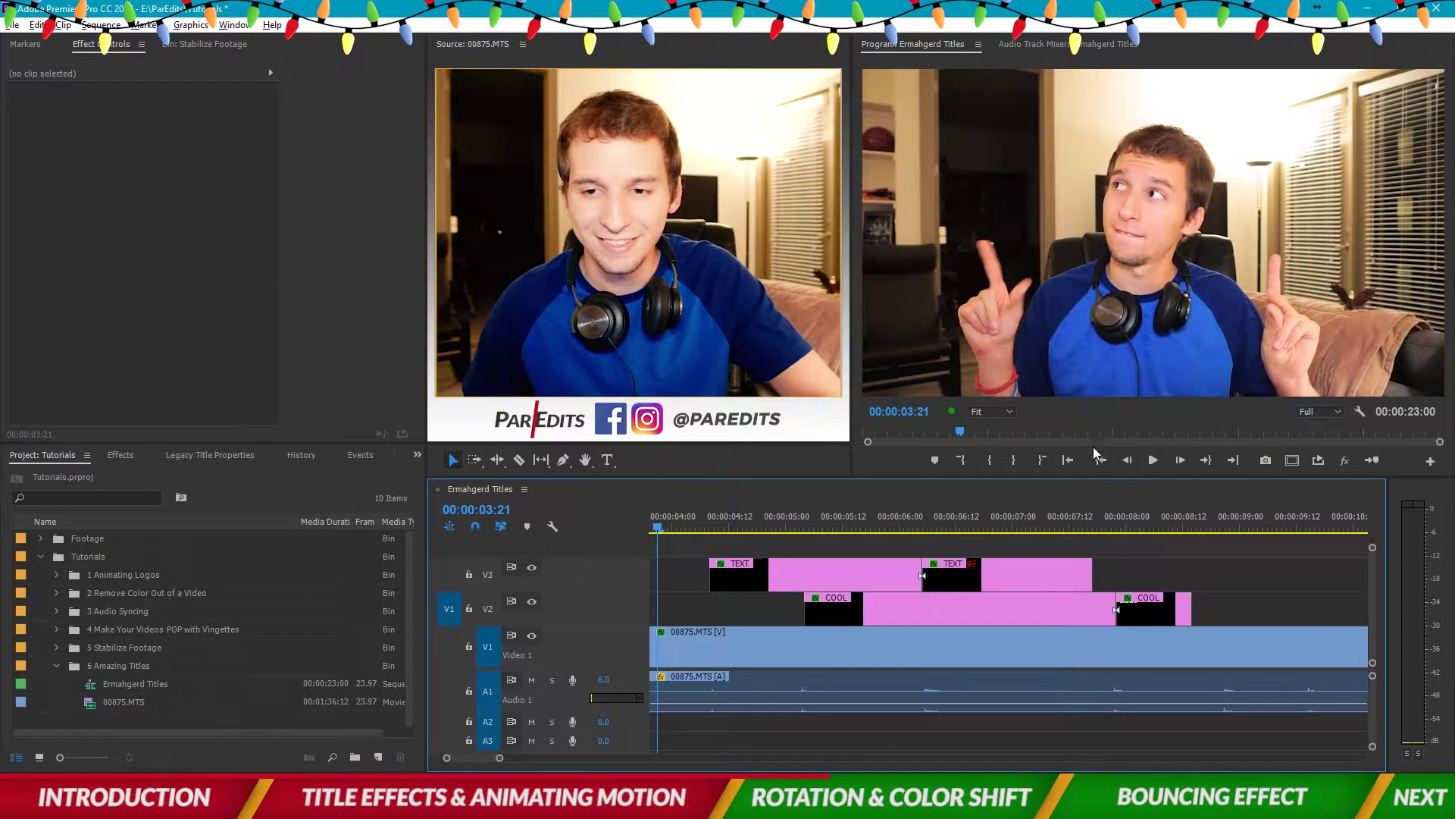
{"action": "left_click", "coordinate": [1100, 460]}
{"action": "scroll", "coordinate": [1019, 568], "scroll_direction": "down", "scroll_amount": 5}
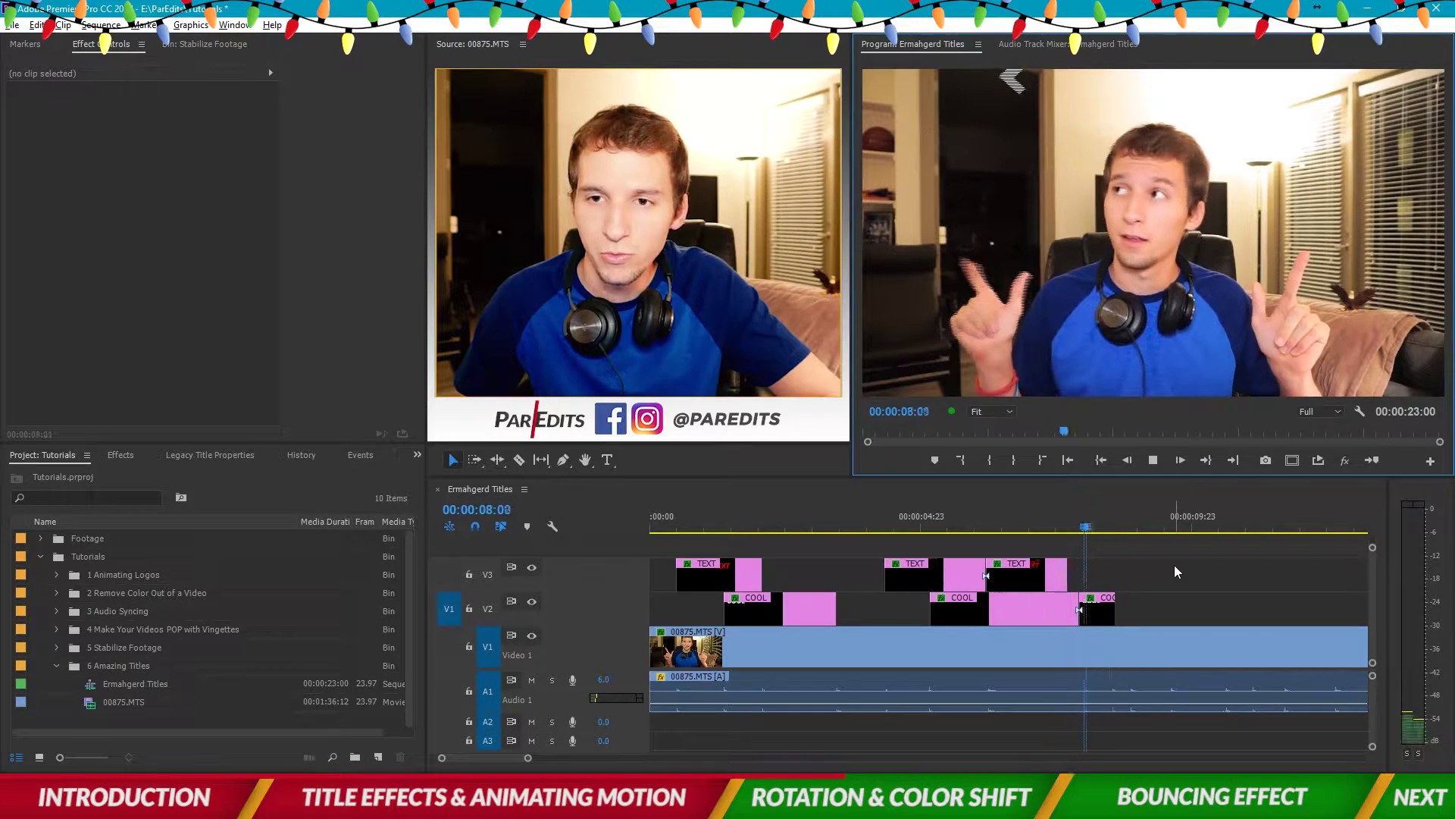
{"action": "left_click", "coordinate": [1199, 610]}
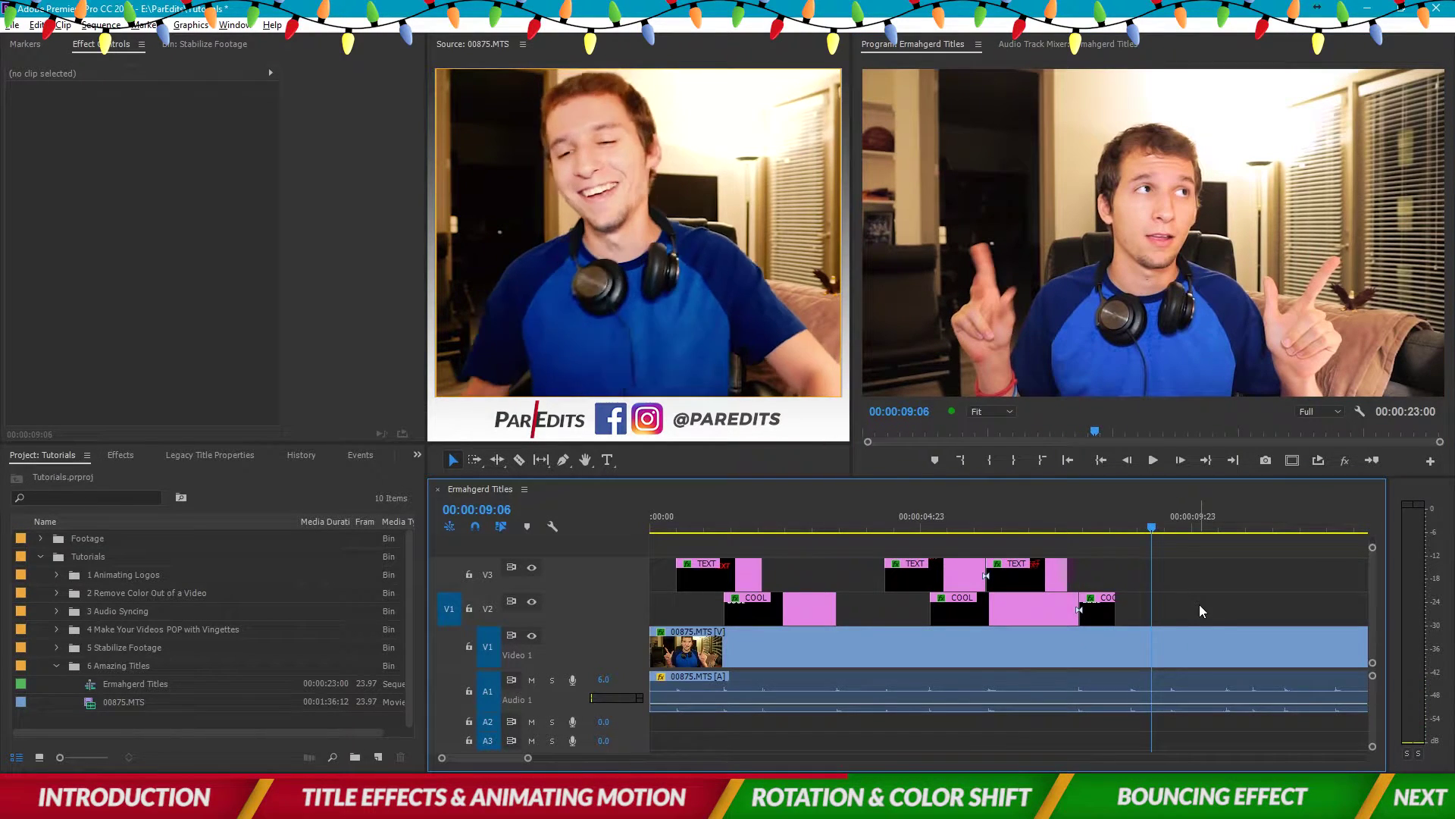
- Copy the last TEXT and COOL clips and paste the copies at 00:00:09:18
{"action": "scroll", "coordinate": [1199, 604], "scroll_direction": "down", "scroll_amount": 5}
{"action": "left_click_drag", "start_coordinate": [871, 539], "coordinate": [809, 529]}
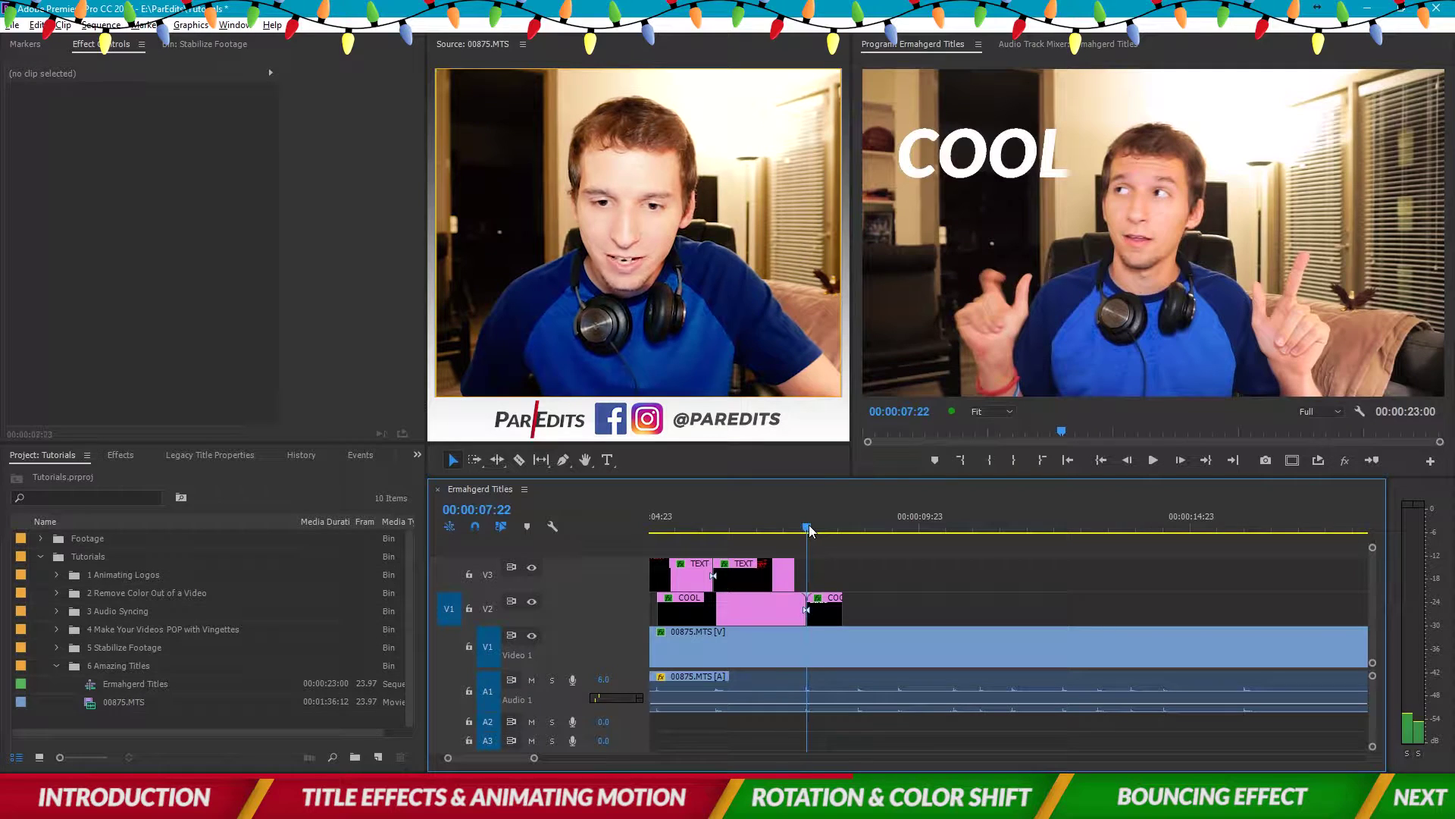
{"action": "left_click", "coordinate": [824, 613]}
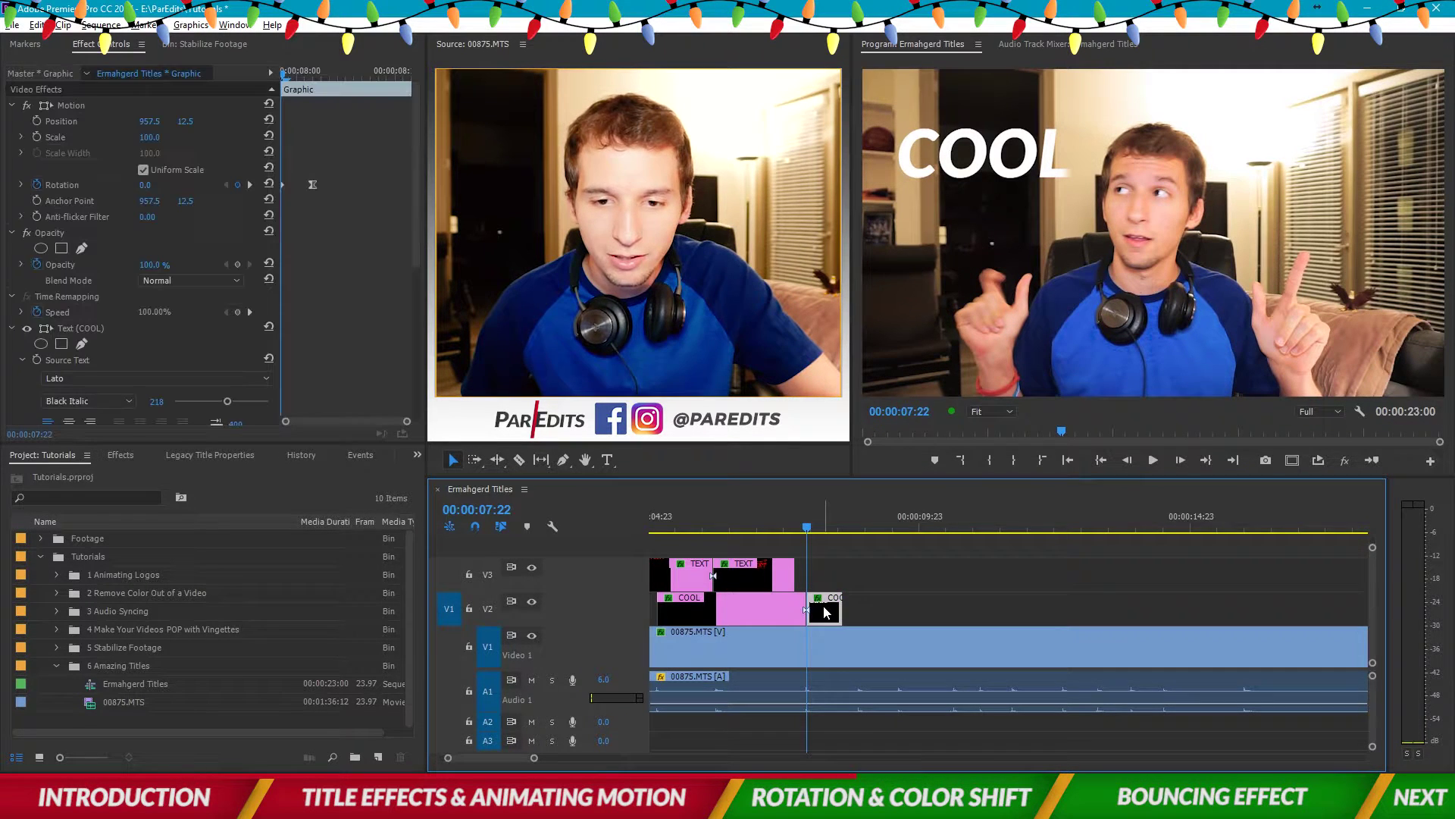
{"action": "left_click", "coordinate": [789, 585]}
{"action": "left_click", "coordinate": [829, 614], "text": "shift"}
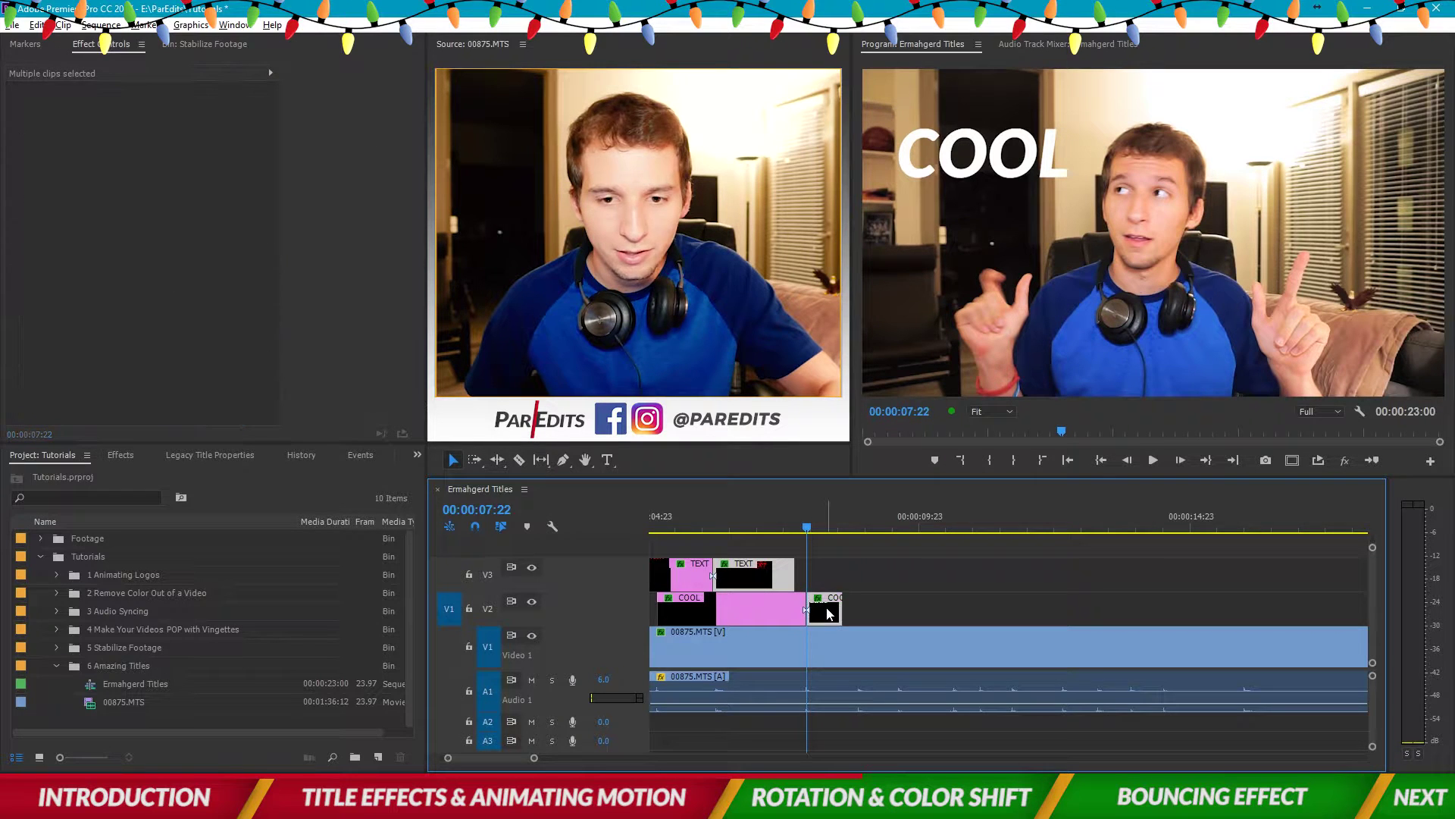
{"action": "left_click", "coordinate": [907, 530]}
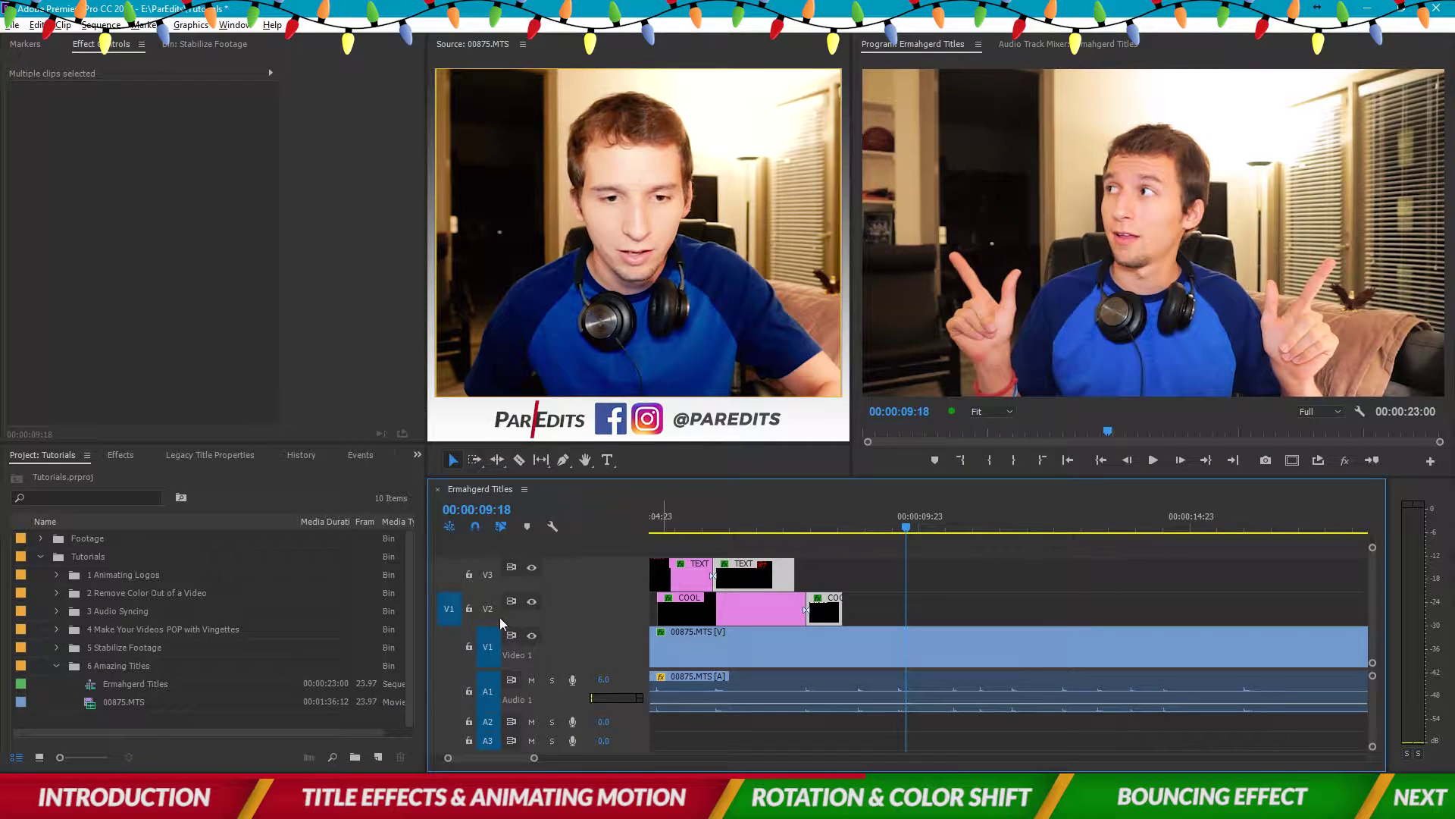
{"action": "key", "text": "ctrl+v"}
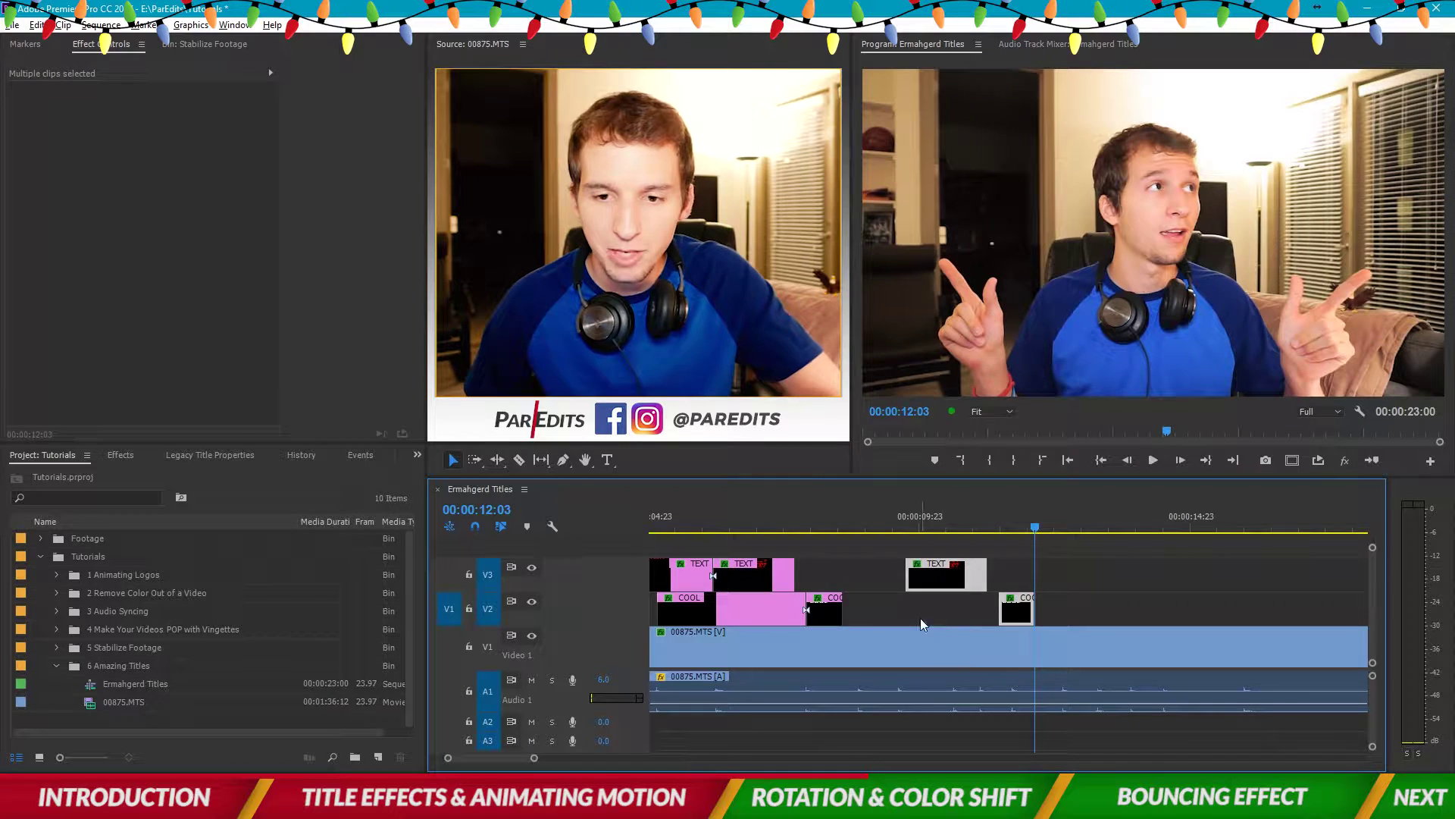
- Move the pasted TEXT clip to start at 00:00:08:20 and the pasted COOL clip to start at about 00:00:09:14
{"action": "left_click", "coordinate": [920, 617]}
{"action": "left_click_drag", "start_coordinate": [930, 582], "coordinate": [881, 590]}
{"action": "scroll", "coordinate": [877, 621], "scroll_direction": "up", "scroll_amount": 3}
{"action": "left_click_drag", "start_coordinate": [1169, 615], "coordinate": [952, 631]}
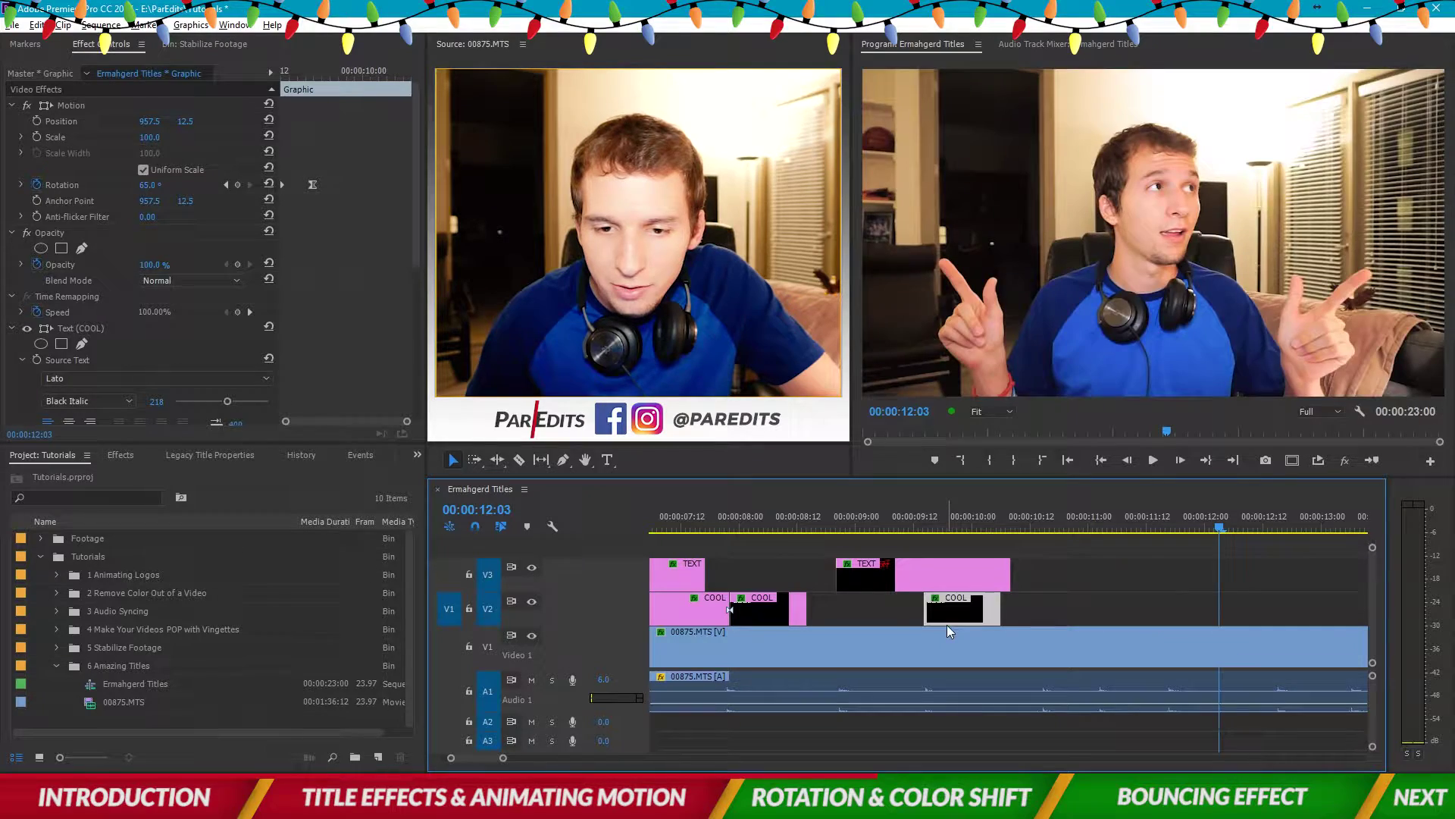
- Reverse the pasted TEXT clip's Rotation keyframes, placing -57.0° at 00:00:08:20 and 0.0° at 00:00:09:00
{"action": "left_click", "coordinate": [837, 523]}
{"action": "left_click", "coordinate": [909, 574]}
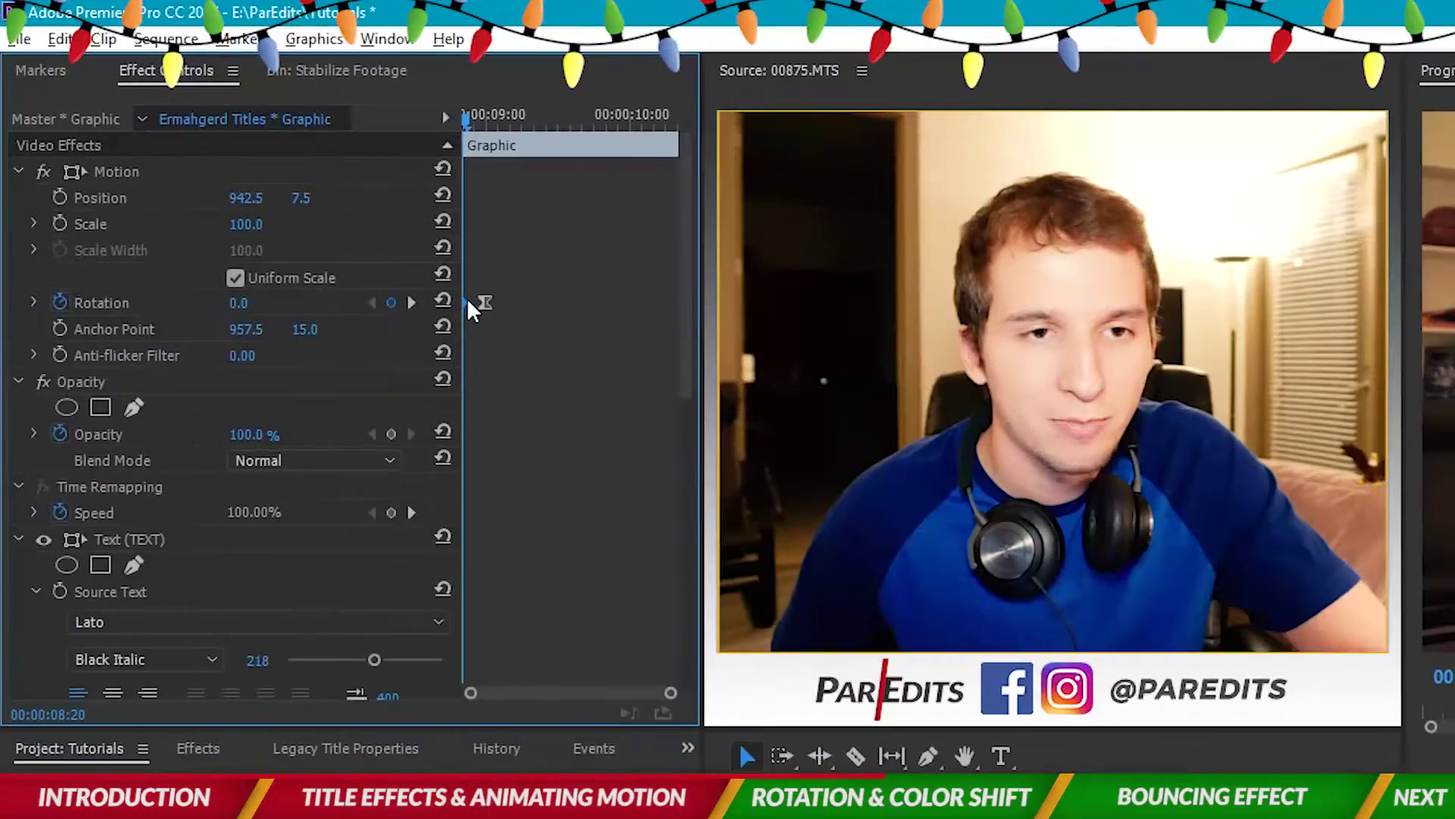
{"action": "left_click", "coordinate": [294, 184]}
{"action": "left_click_drag", "start_coordinate": [486, 298], "coordinate": [426, 305]}
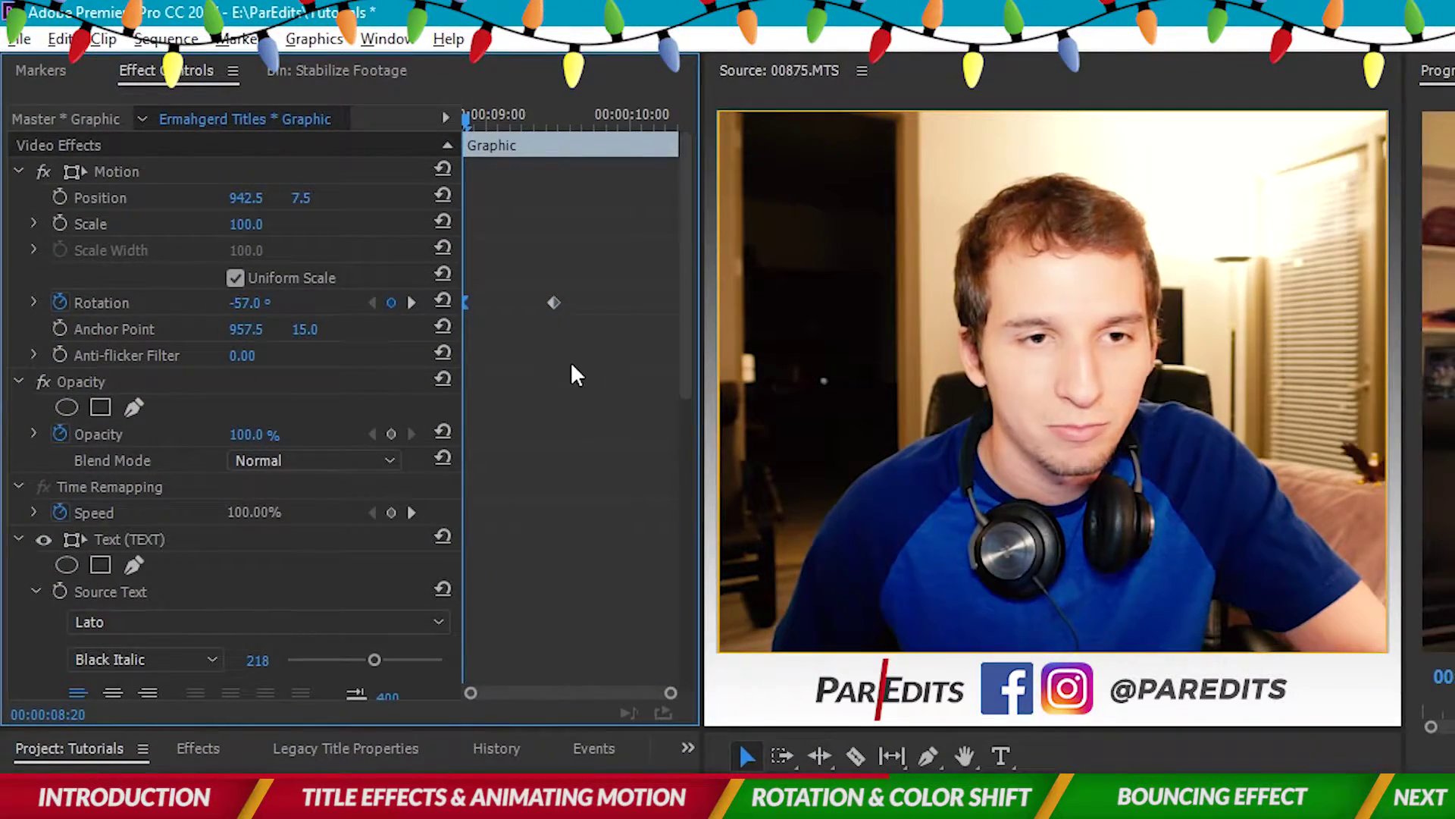
{"action": "key", "text": "Right"}
{"action": "key", "text": "Right"}
{"action": "key", "text": "Right"}
{"action": "key", "text": "Right"}
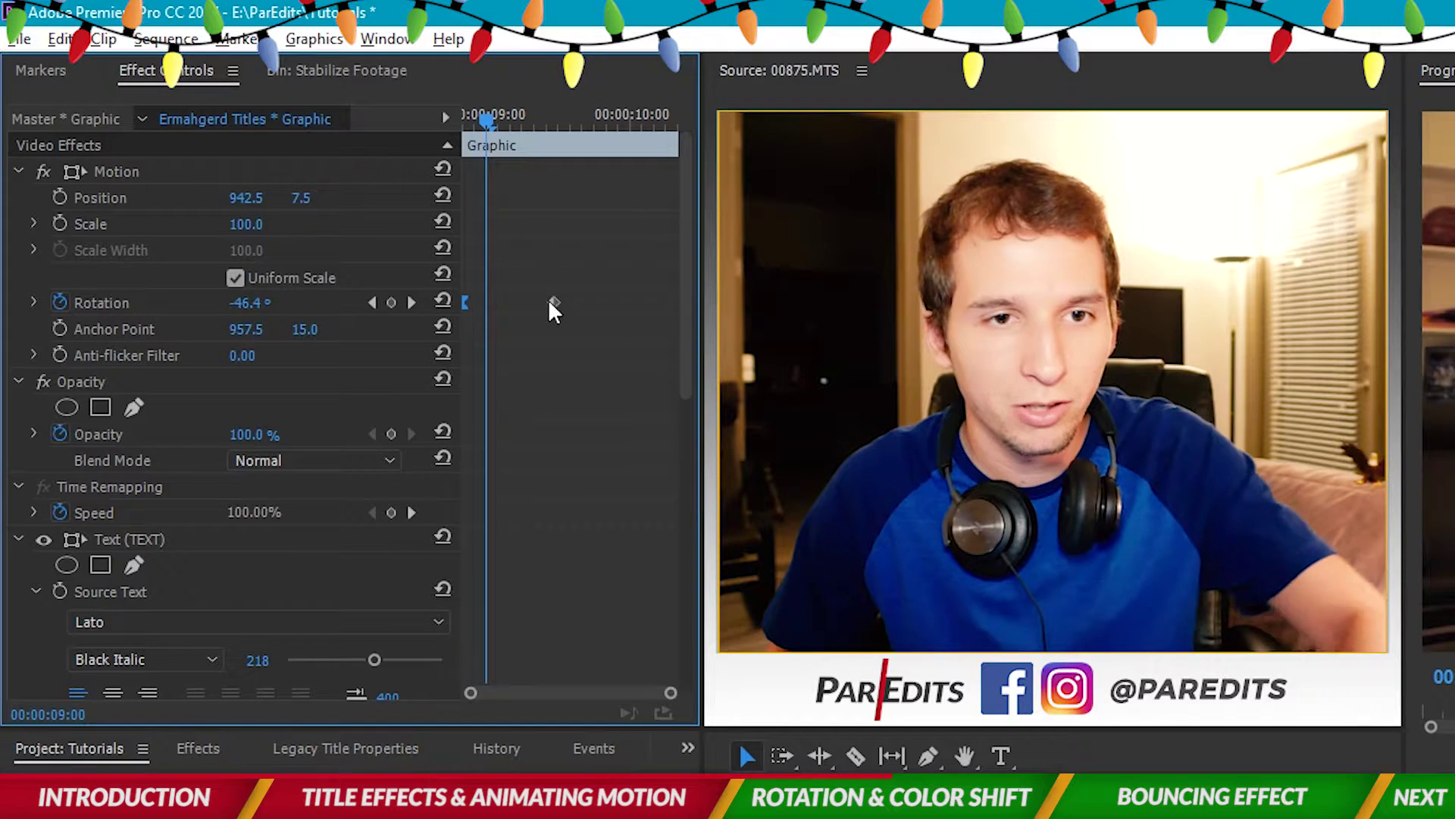
{"action": "left_click_drag", "start_coordinate": [552, 303], "coordinate": [483, 305]}
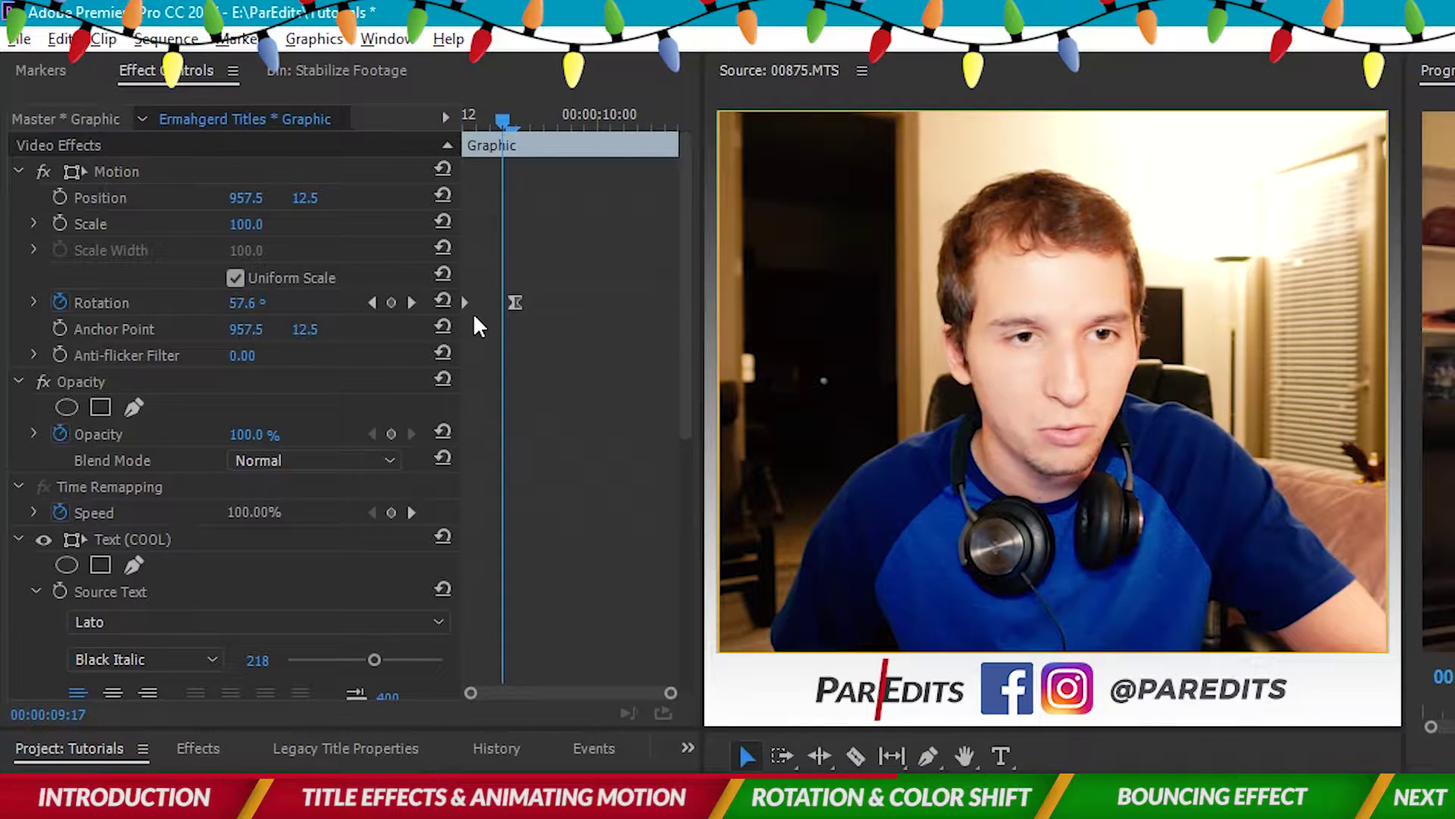
- Reverse the pasted COOL clip's Rotation keyframes, placing 65.0° at the clip's start and 0.0° about four frames in
{"action": "left_click", "coordinate": [466, 301]}
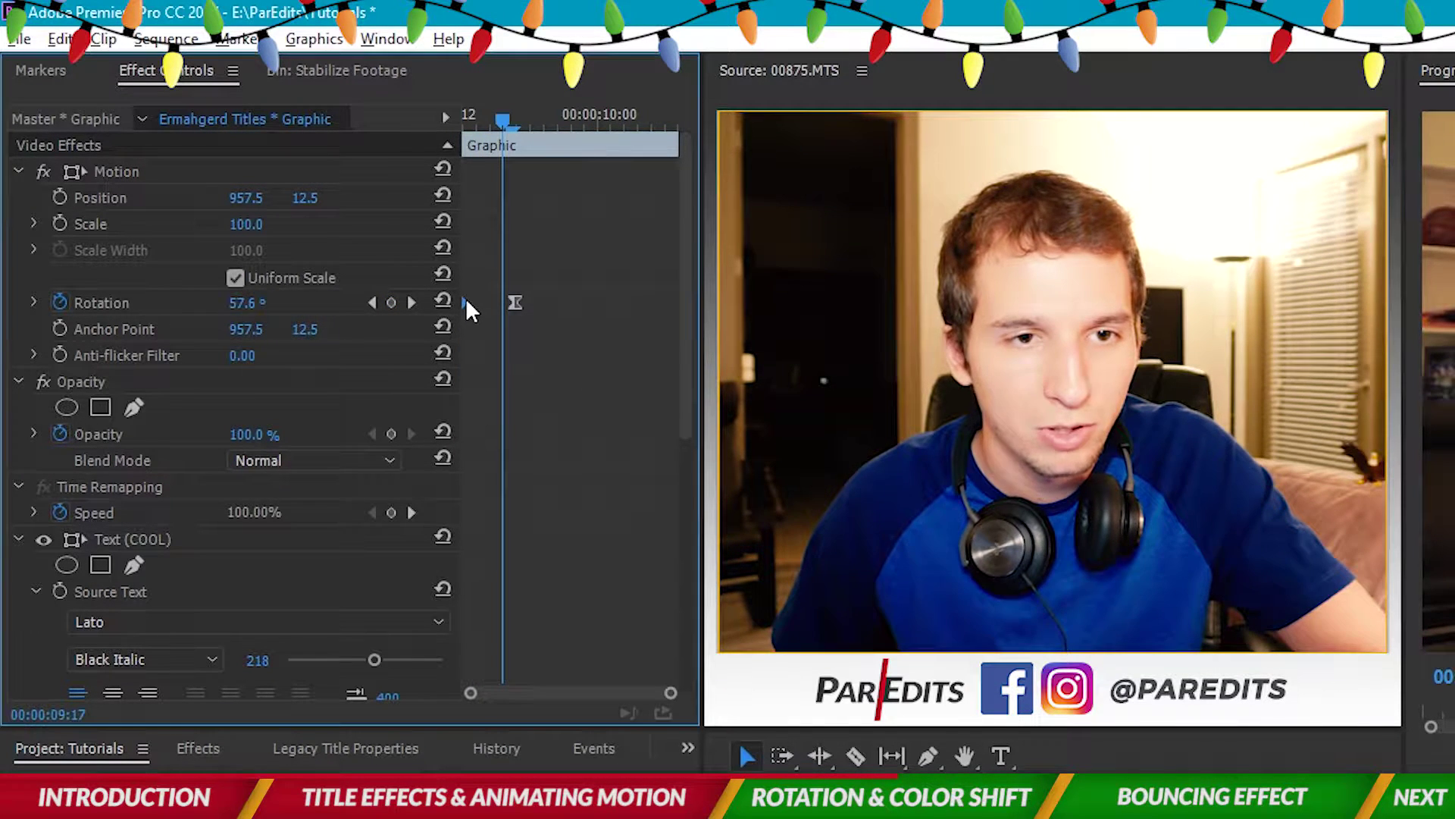
{"action": "left_click_drag", "start_coordinate": [514, 303], "coordinate": [582, 302]}
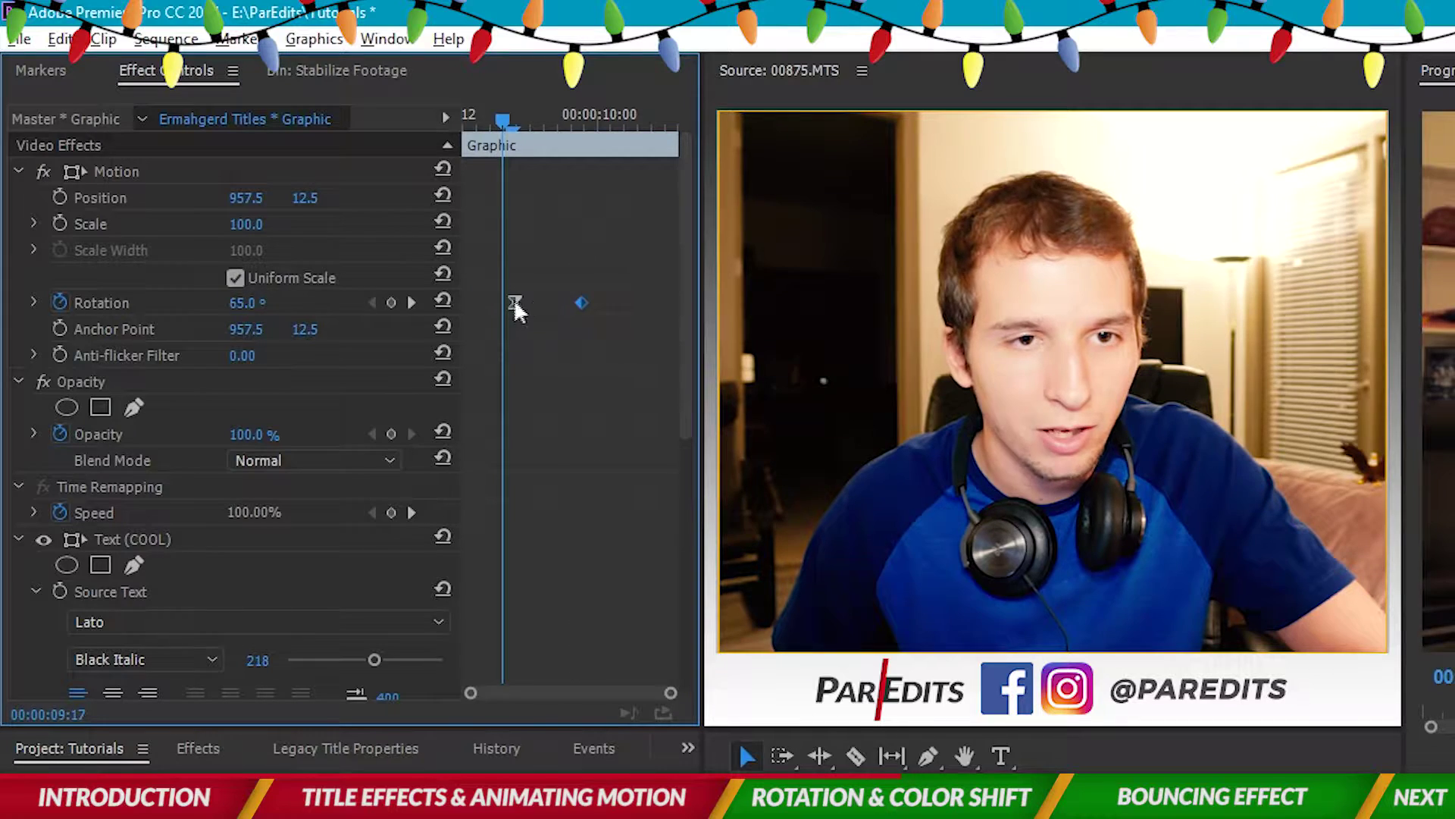
{"action": "left_click_drag", "start_coordinate": [503, 124], "coordinate": [379, 137]}
{"action": "key", "text": "Right"}
{"action": "key", "text": "Right"}
{"action": "key", "text": "Right"}
{"action": "key", "text": "Right"}
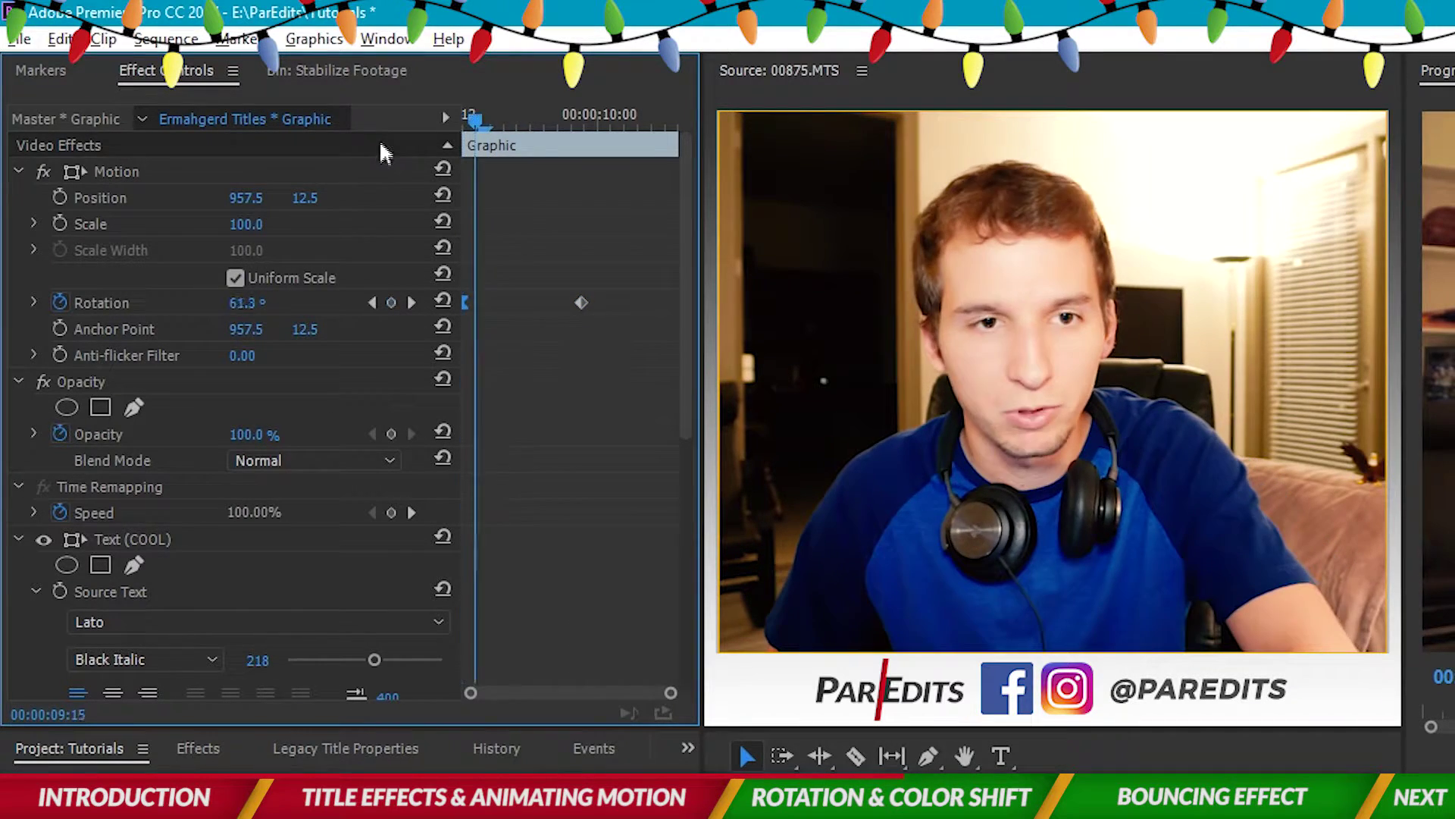
{"action": "left_click_drag", "start_coordinate": [582, 303], "coordinate": [562, 307]}
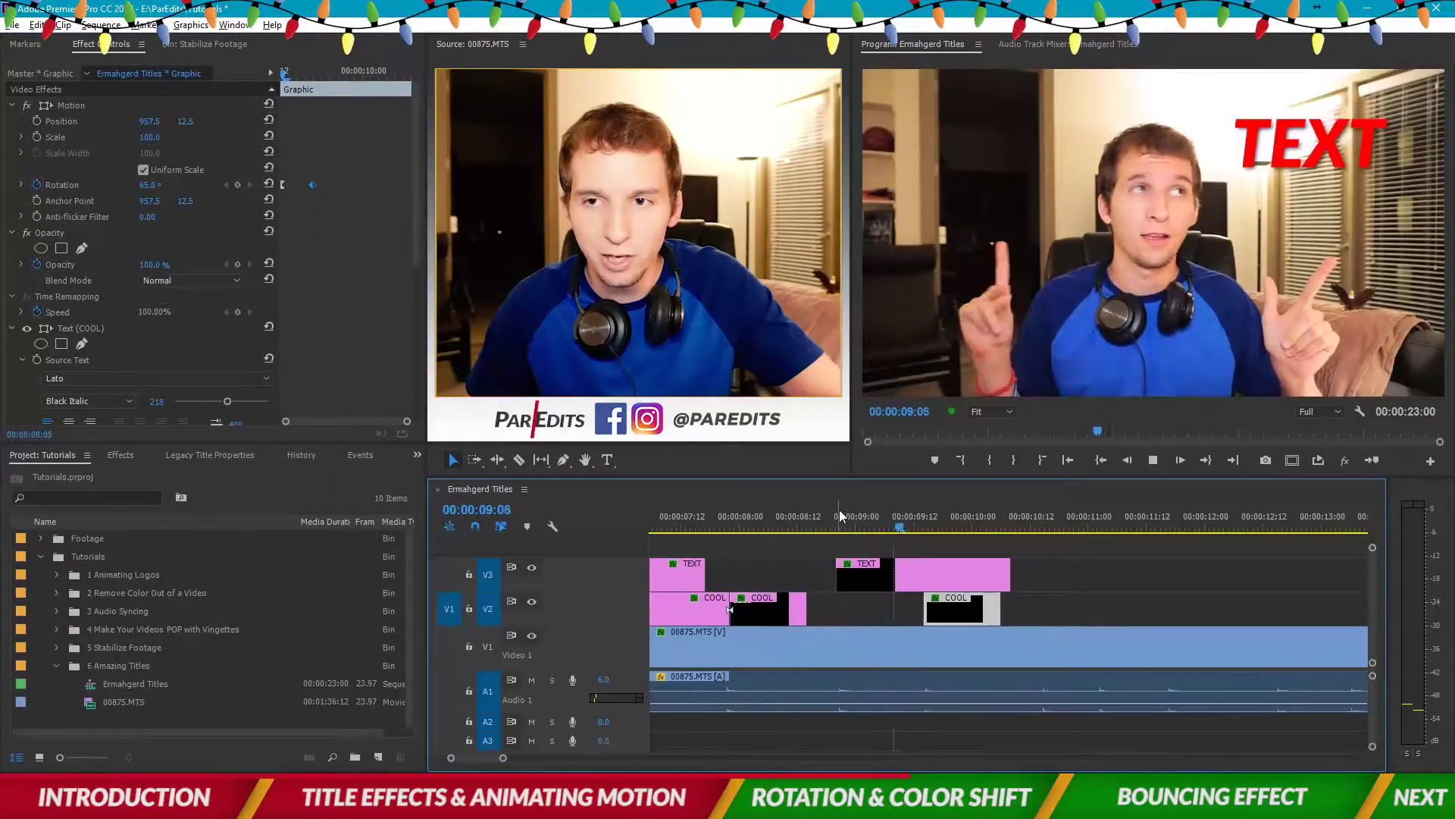
- Apply Ease In to the 0.0° Rotation keyframes of the pasted COOL and TEXT clips
{"action": "left_click", "coordinate": [869, 524]}
{"action": "right_click", "coordinate": [312, 184]}
{"action": "left_click", "coordinate": [356, 400]}
{"action": "left_click", "coordinate": [917, 577]}
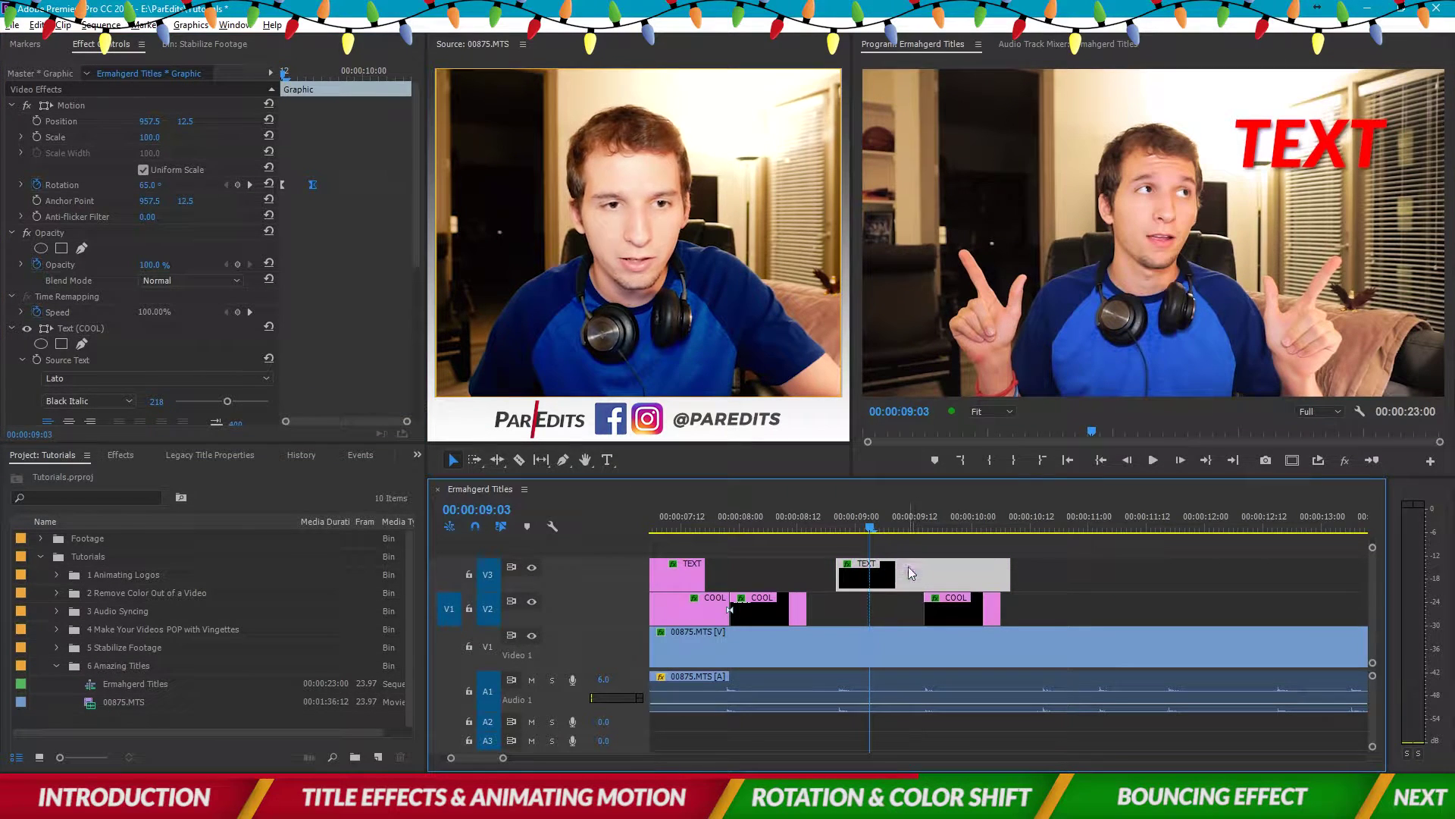
{"action": "right_click", "coordinate": [294, 188]}
{"action": "left_click", "coordinate": [349, 398]}
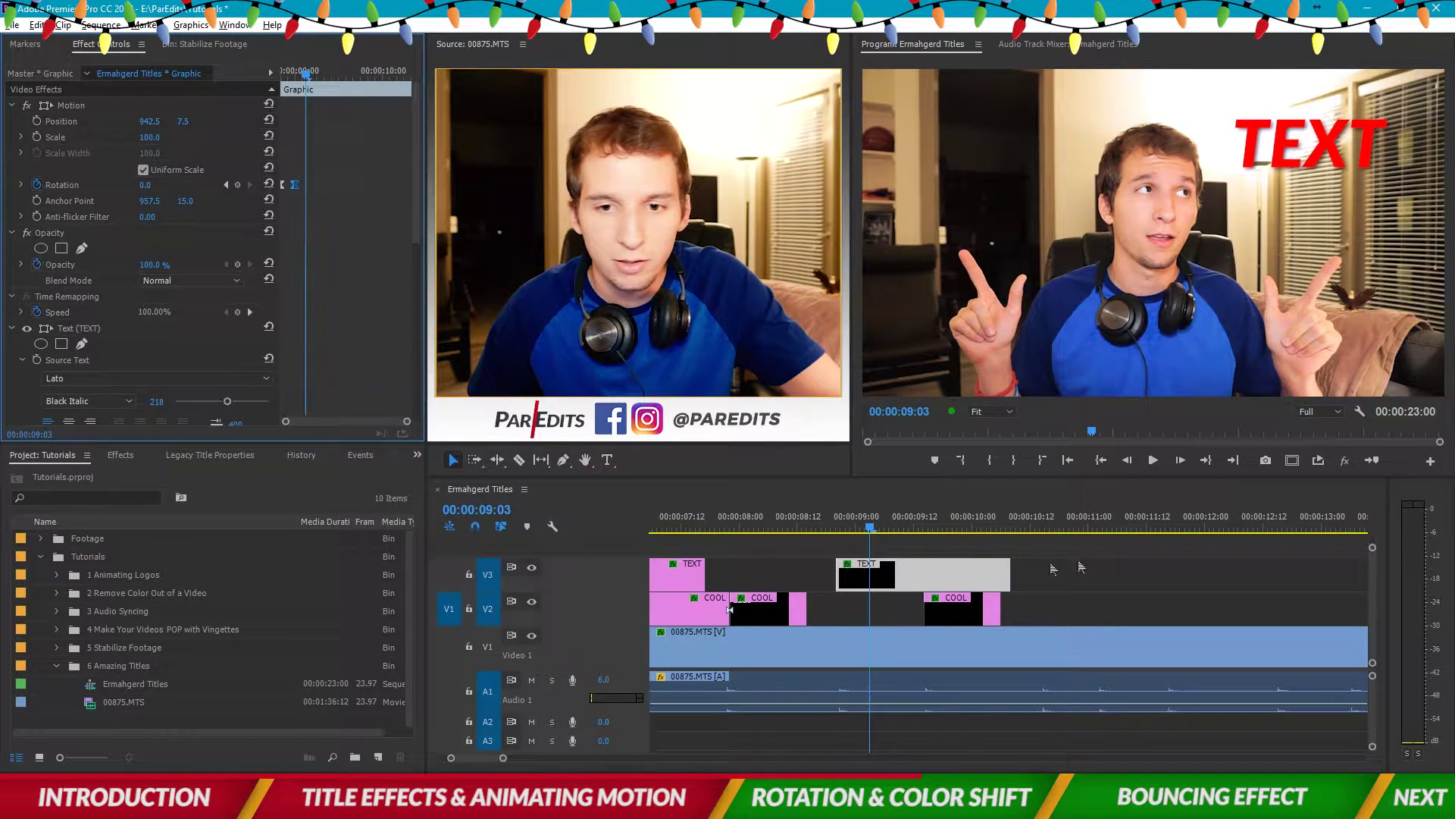
- Play back the sequence from 00:00:08:20 to check the TEXT and COOL rotation entrances
{"action": "left_click", "coordinate": [853, 534]}
{"action": "left_click", "coordinate": [1062, 573]}
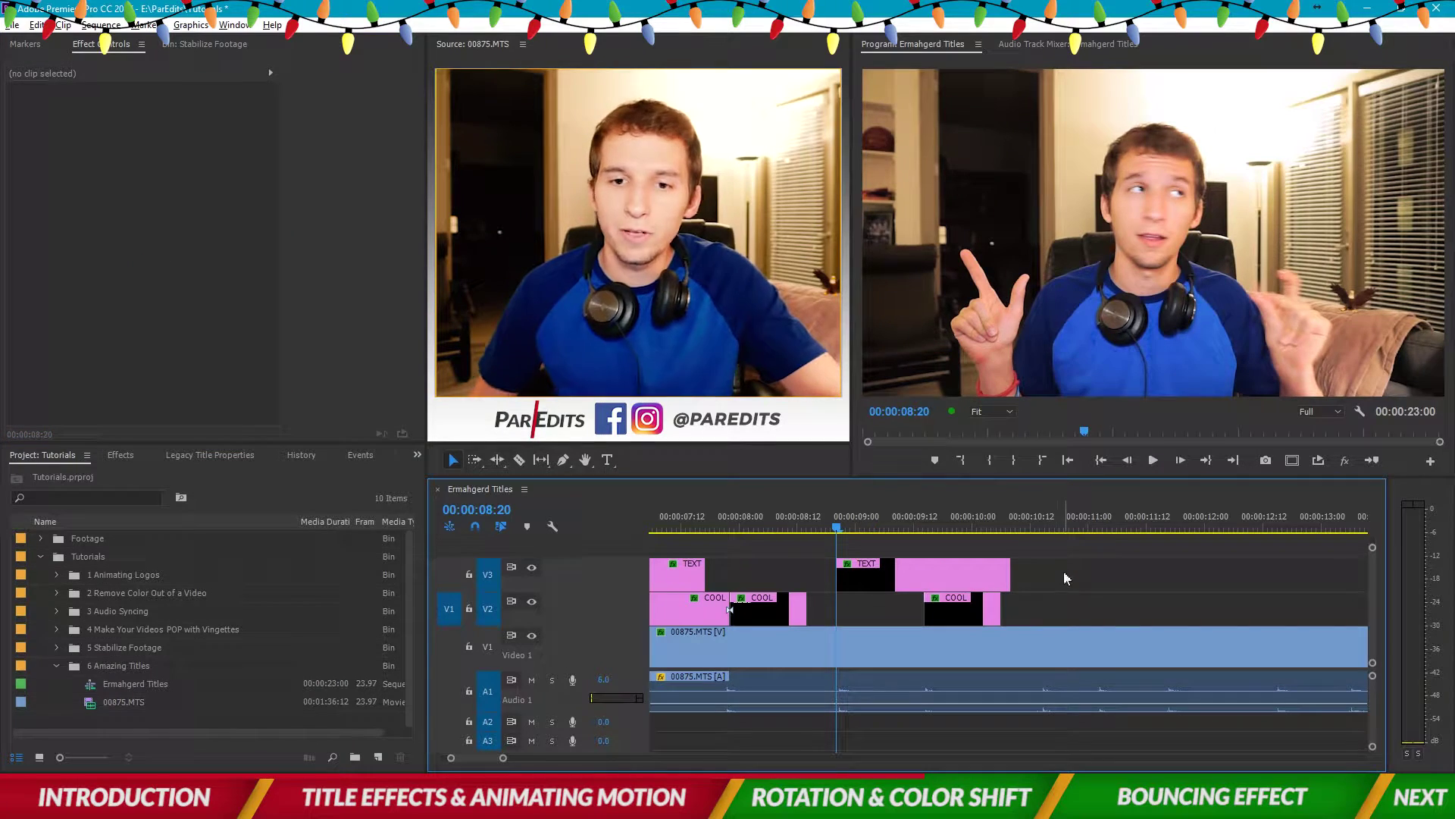
{"action": "key", "text": "space"}
{"action": "key", "text": "space"}
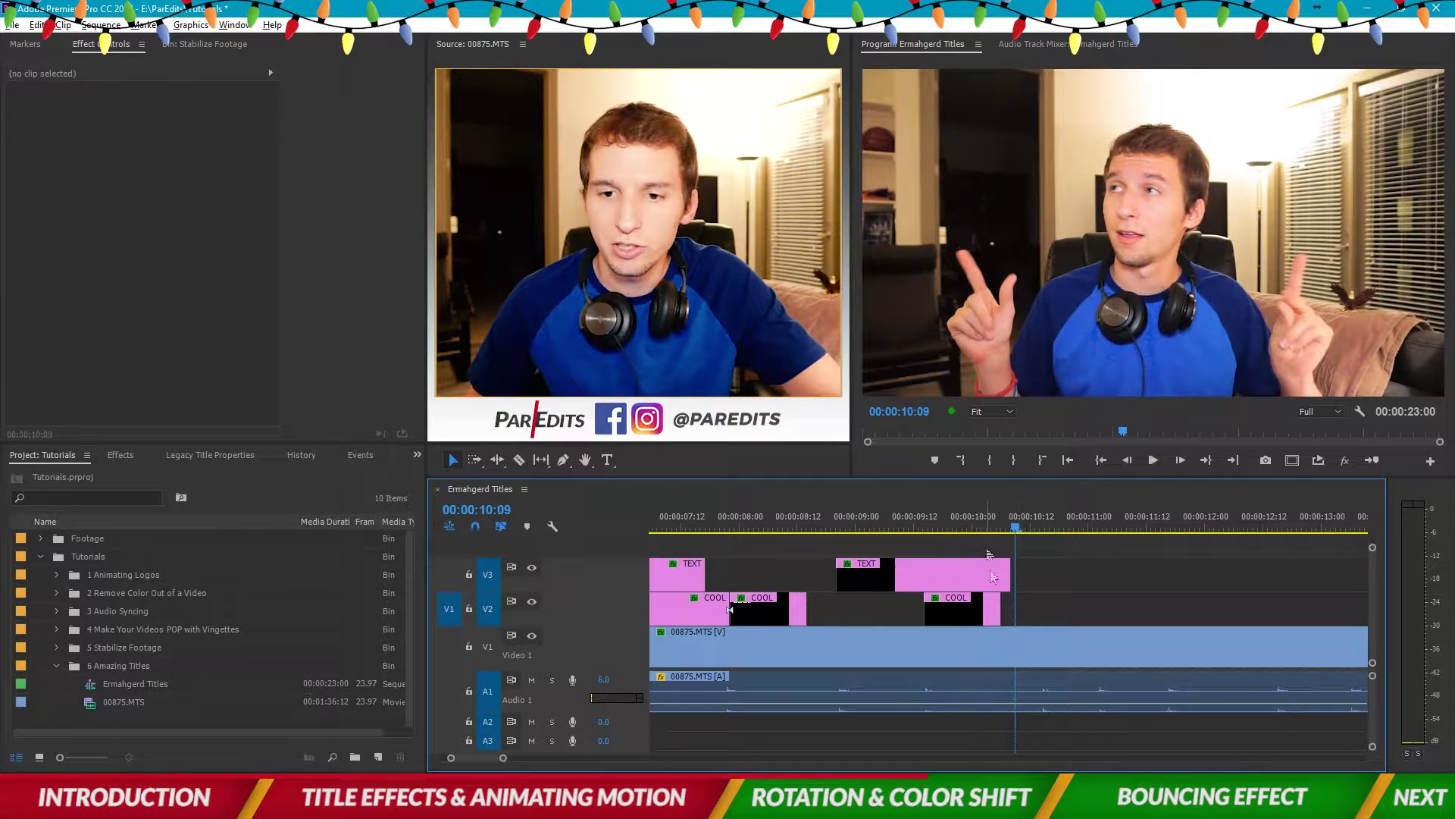
- Extend the end of the pasted TEXT clip to about 00:00:12:21 and the pasted COOL clip to about 00:00:13:00
{"action": "left_click_drag", "start_coordinate": [1005, 576], "coordinate": [1305, 576]}
{"action": "left_click_drag", "start_coordinate": [1000, 609], "coordinate": [1320, 609]}
{"action": "scroll", "coordinate": [1135, 669], "scroll_direction": "down", "scroll_amount": 4}
{"action": "scroll", "coordinate": [1135, 669], "scroll_direction": "up", "scroll_amount": 3}
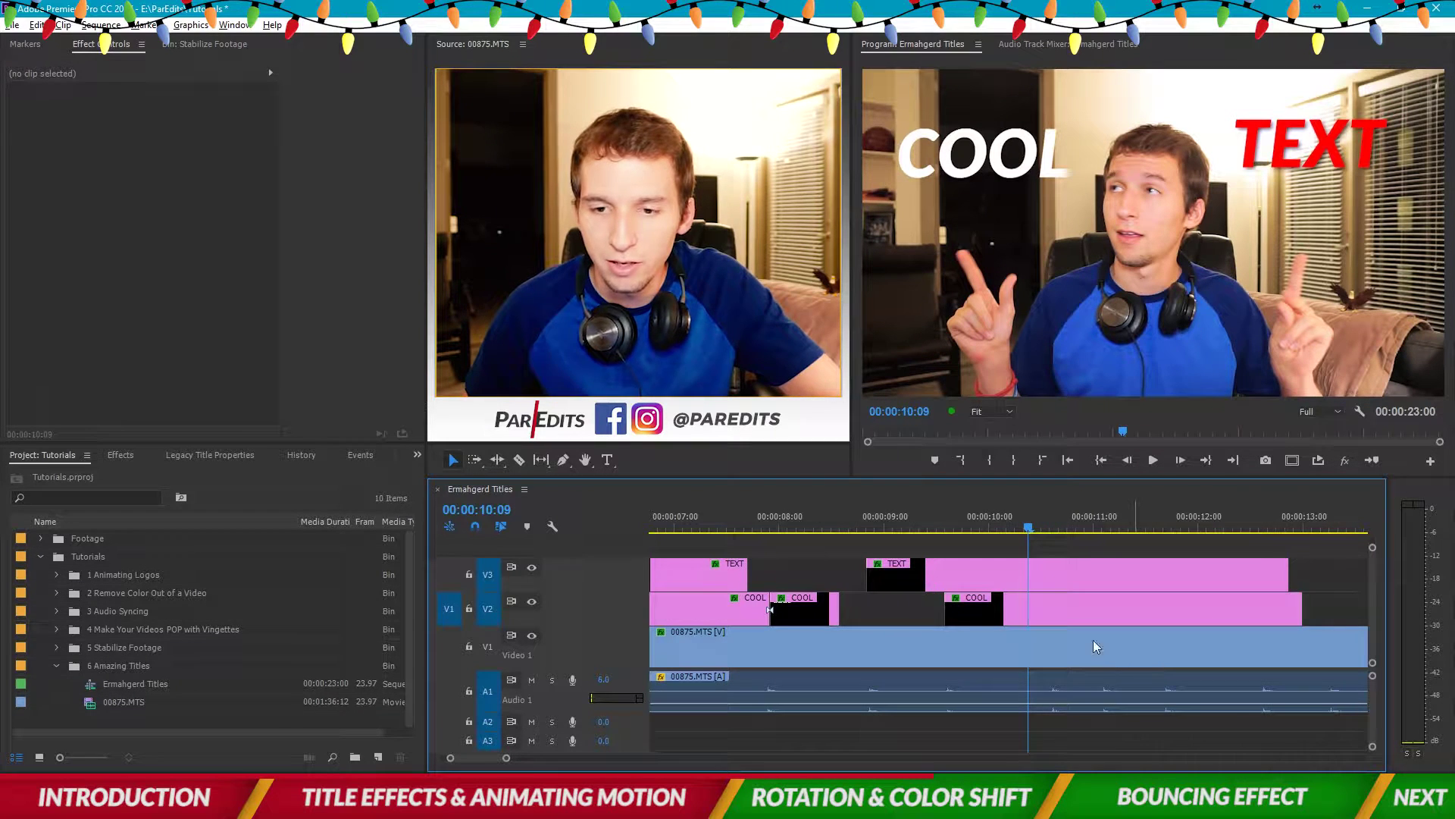
- Split the extended TEXT clip at 00:00:10:15 and the extended COOL clip at about 00:00:11:02
{"action": "left_click_drag", "start_coordinate": [1034, 525], "coordinate": [1052, 526]}
{"action": "key", "text": "Right"}
{"action": "key", "text": "c"}
{"action": "left_click", "coordinate": [1056, 576]}
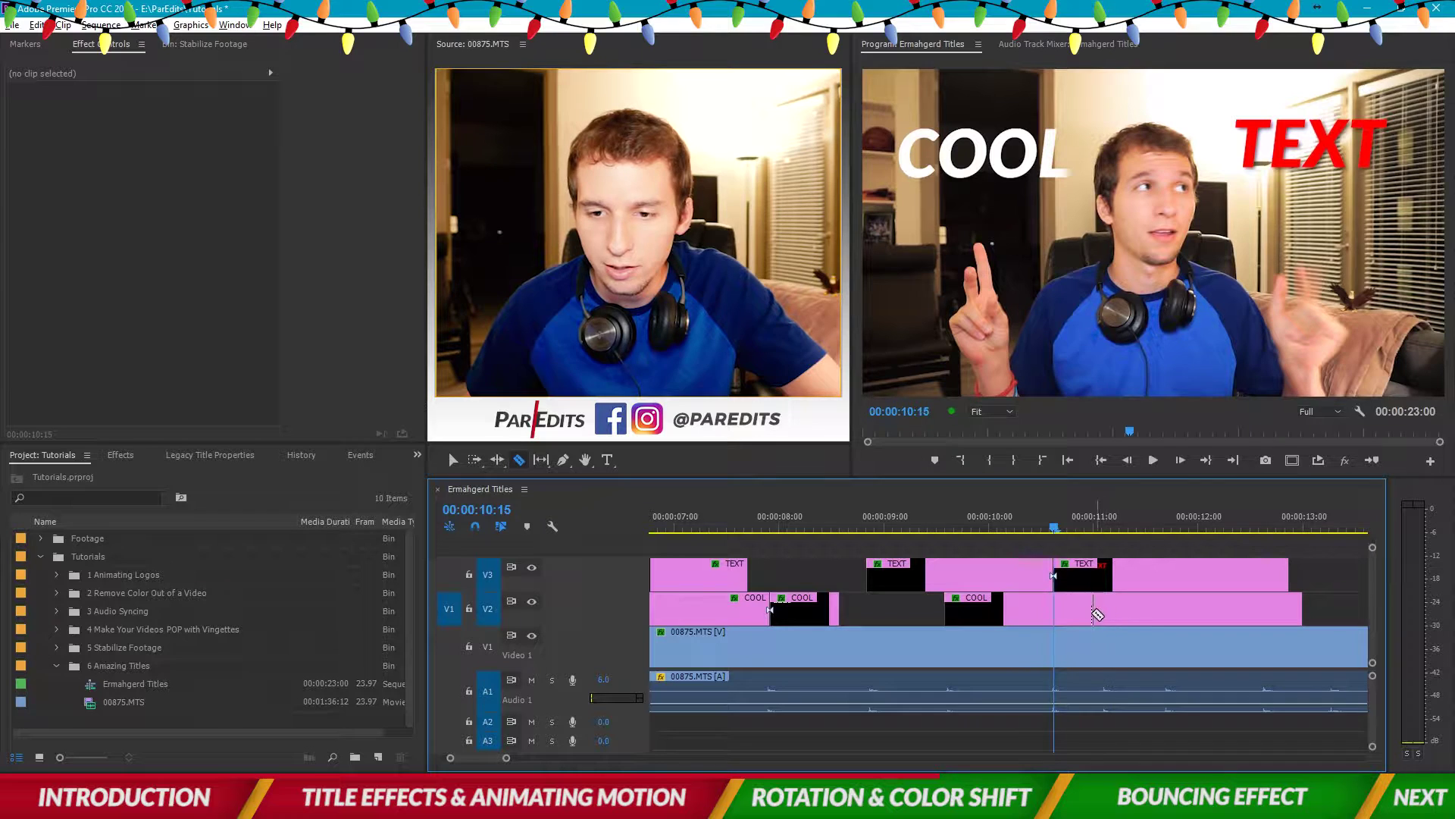
{"action": "left_click", "coordinate": [1103, 610]}
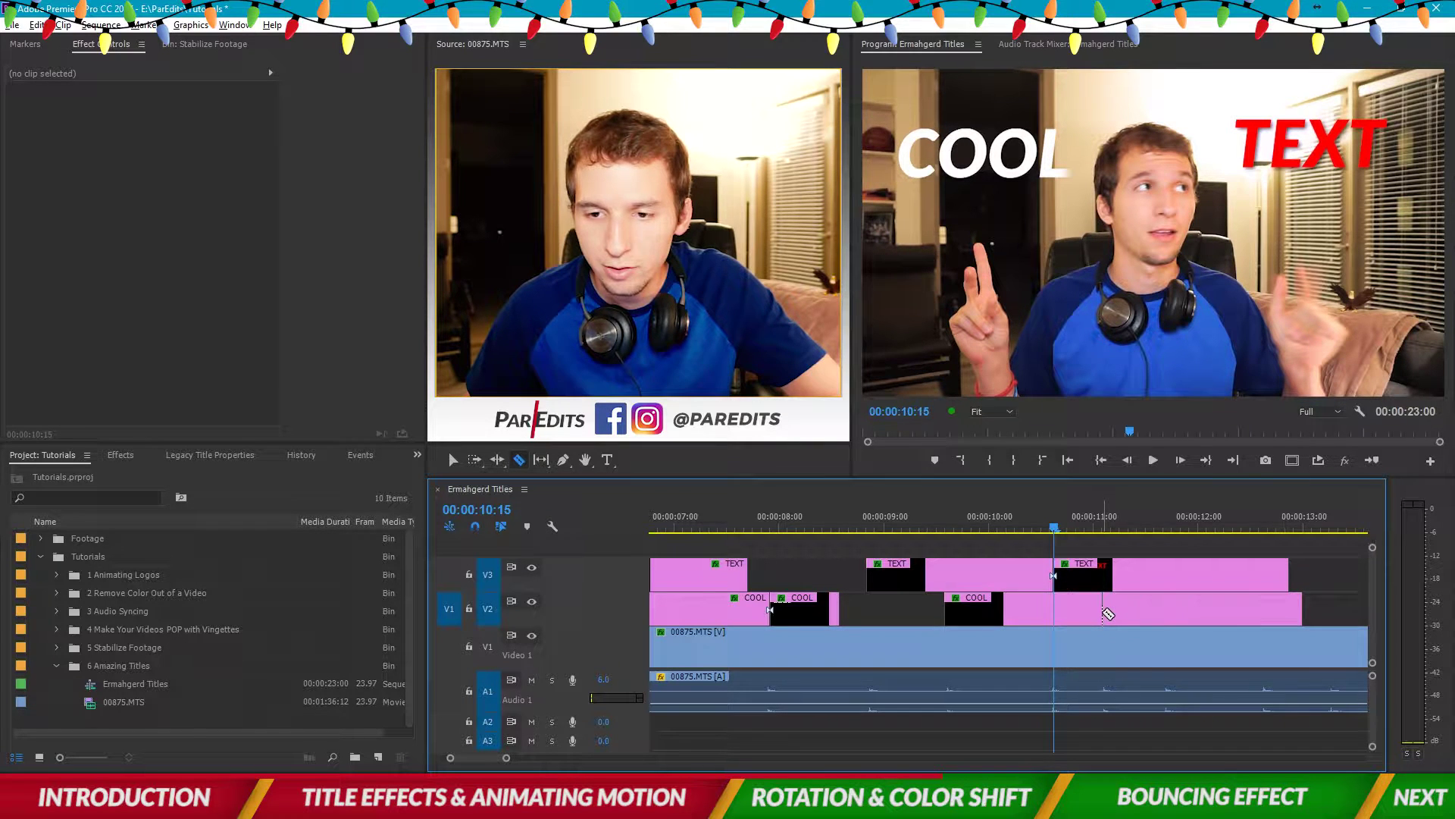
{"action": "key", "text": "v"}
- Change the text fill of the second split TEXT clip from 00:00:10:15 to blue 0084FF
{"action": "left_click", "coordinate": [1111, 580]}
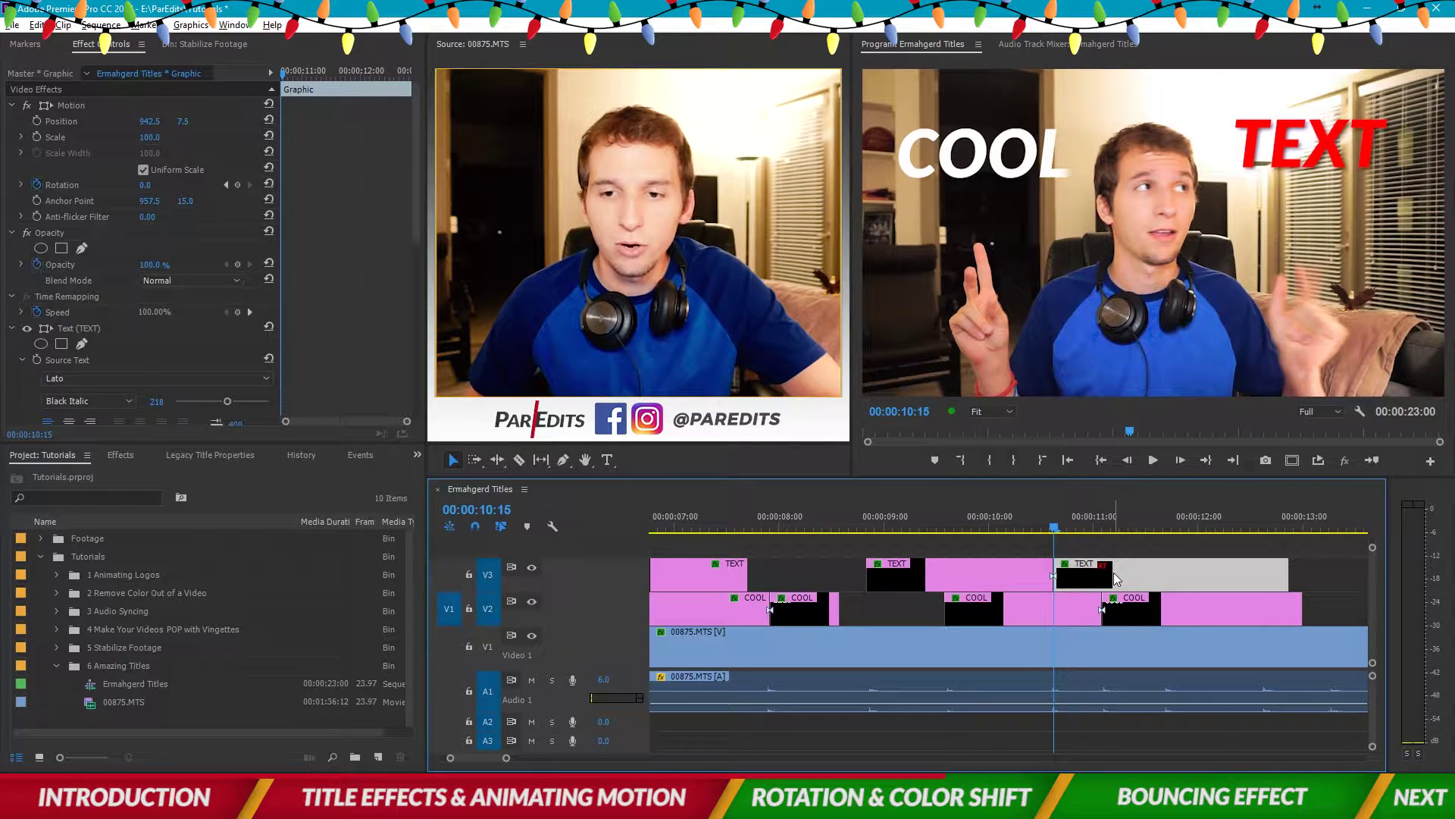
{"action": "left_click", "coordinate": [1108, 616]}
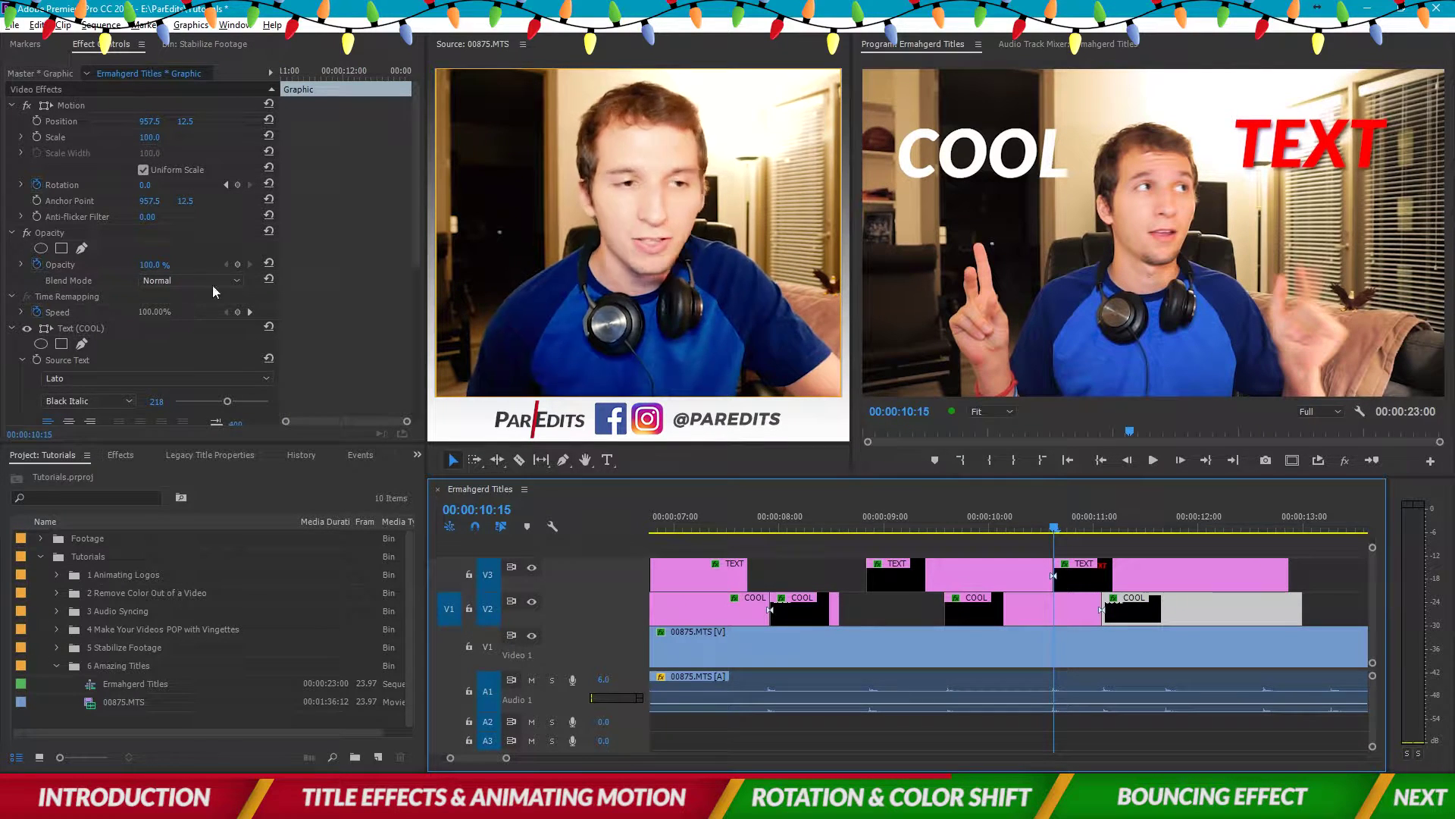
{"action": "scroll", "coordinate": [352, 317], "scroll_direction": "down", "scroll_amount": 5}
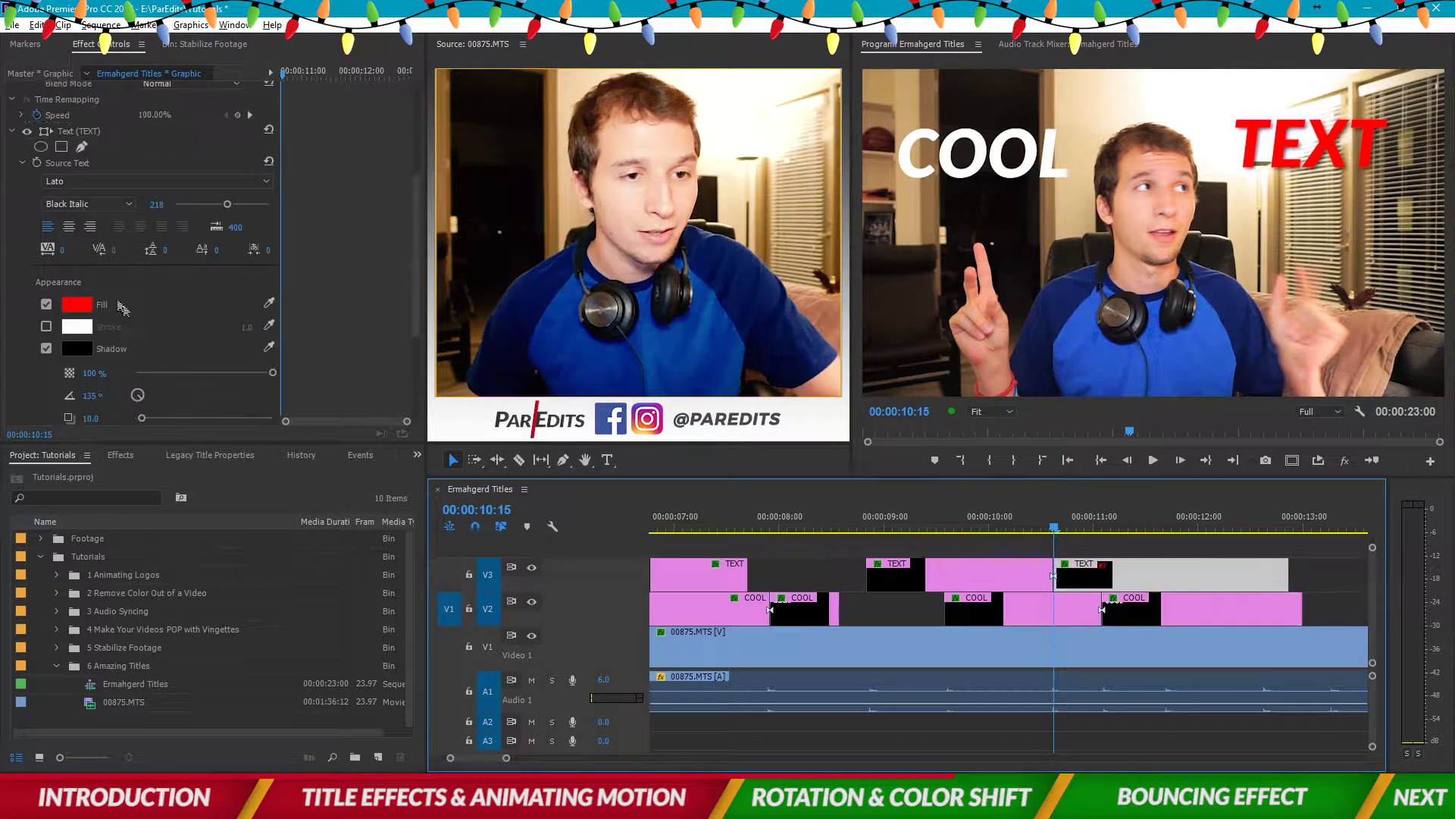
{"action": "left_click", "coordinate": [87, 305]}
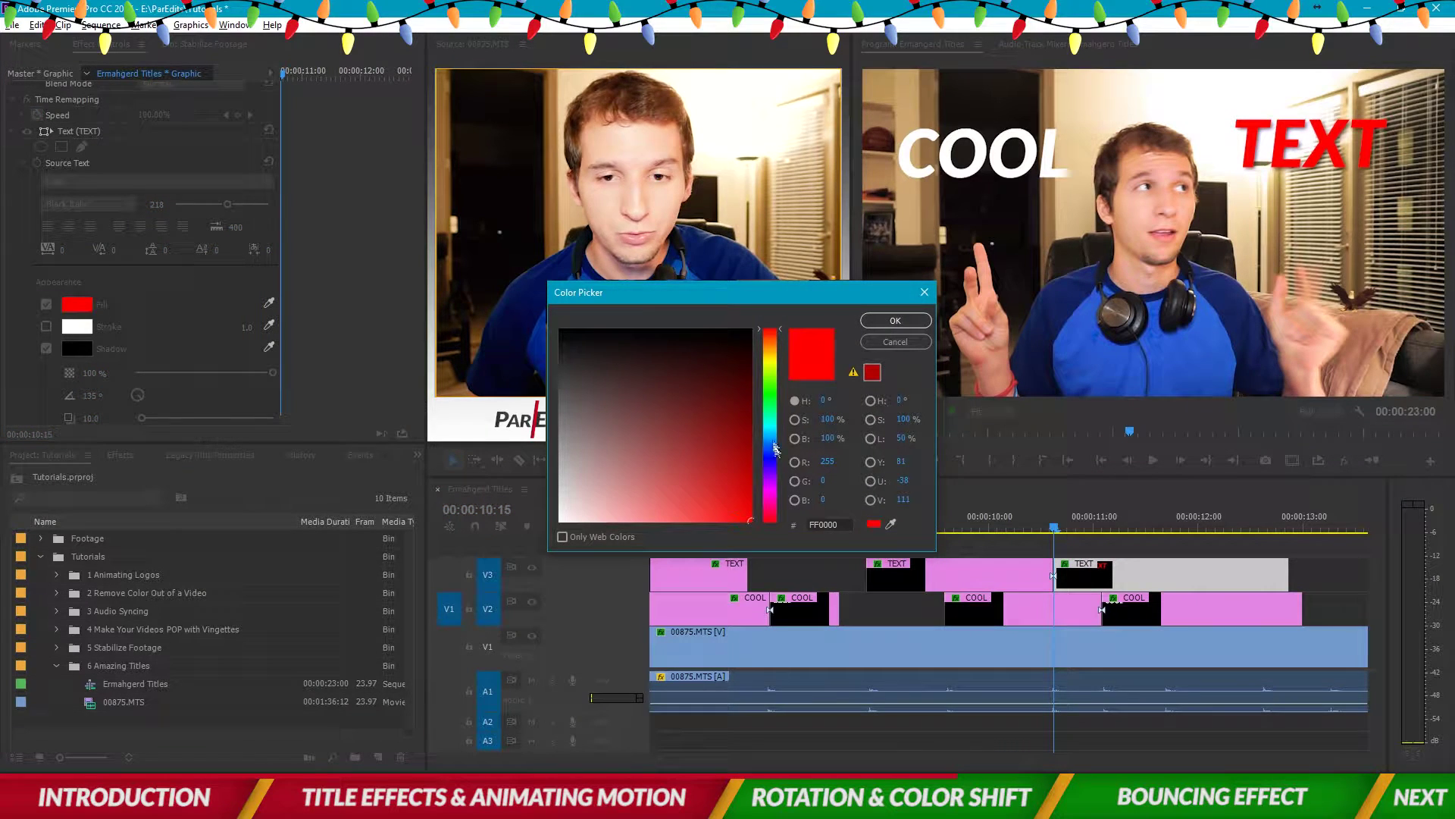
{"action": "left_click_drag", "start_coordinate": [770, 434], "coordinate": [771, 440]}
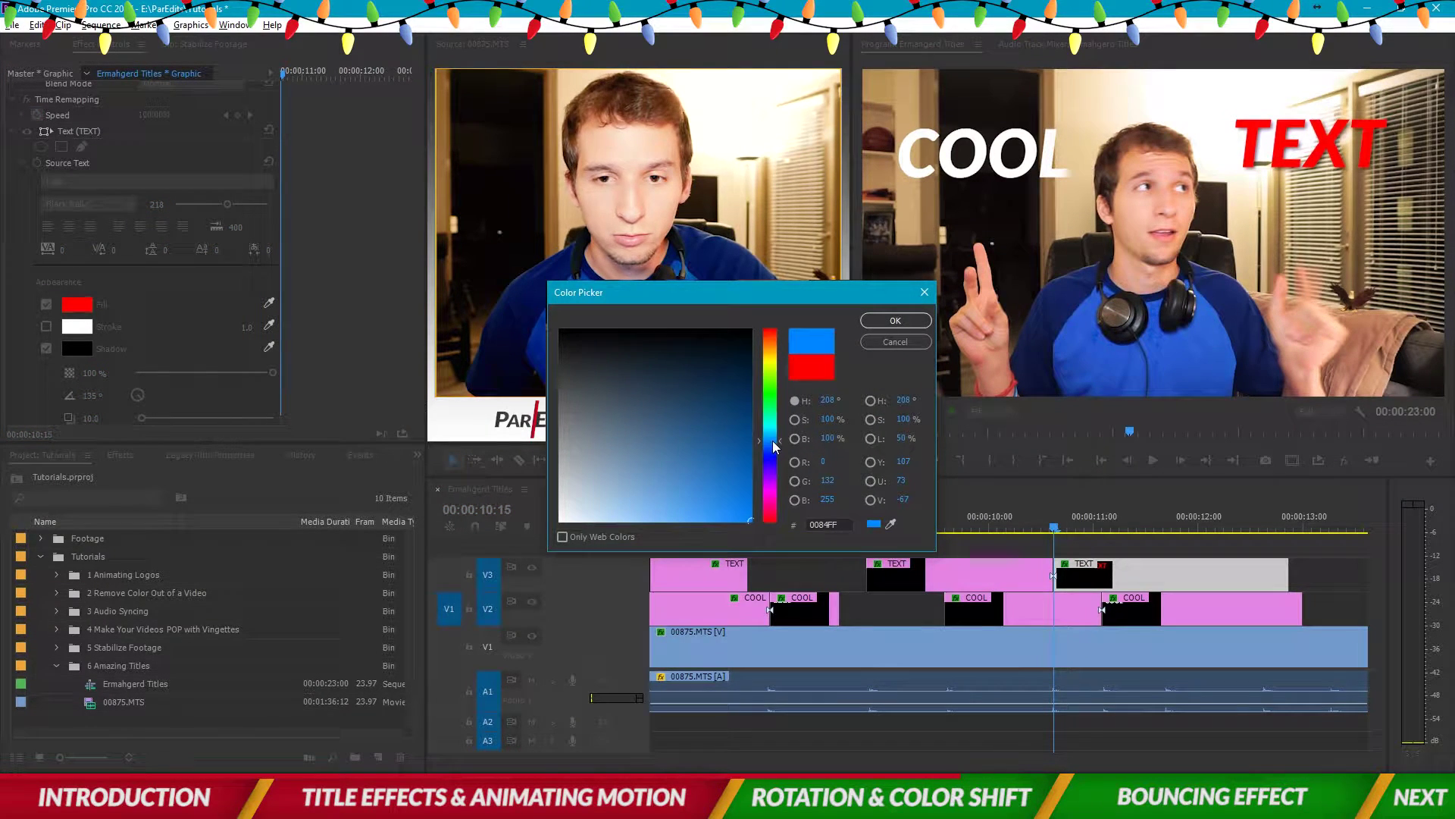
- Play back the sequence from 00:00:09:22 to check the TEXT colour change at the cut
{"action": "left_click", "coordinate": [1192, 544]}
{"action": "left_click_drag", "start_coordinate": [1014, 523], "coordinate": [983, 520]}
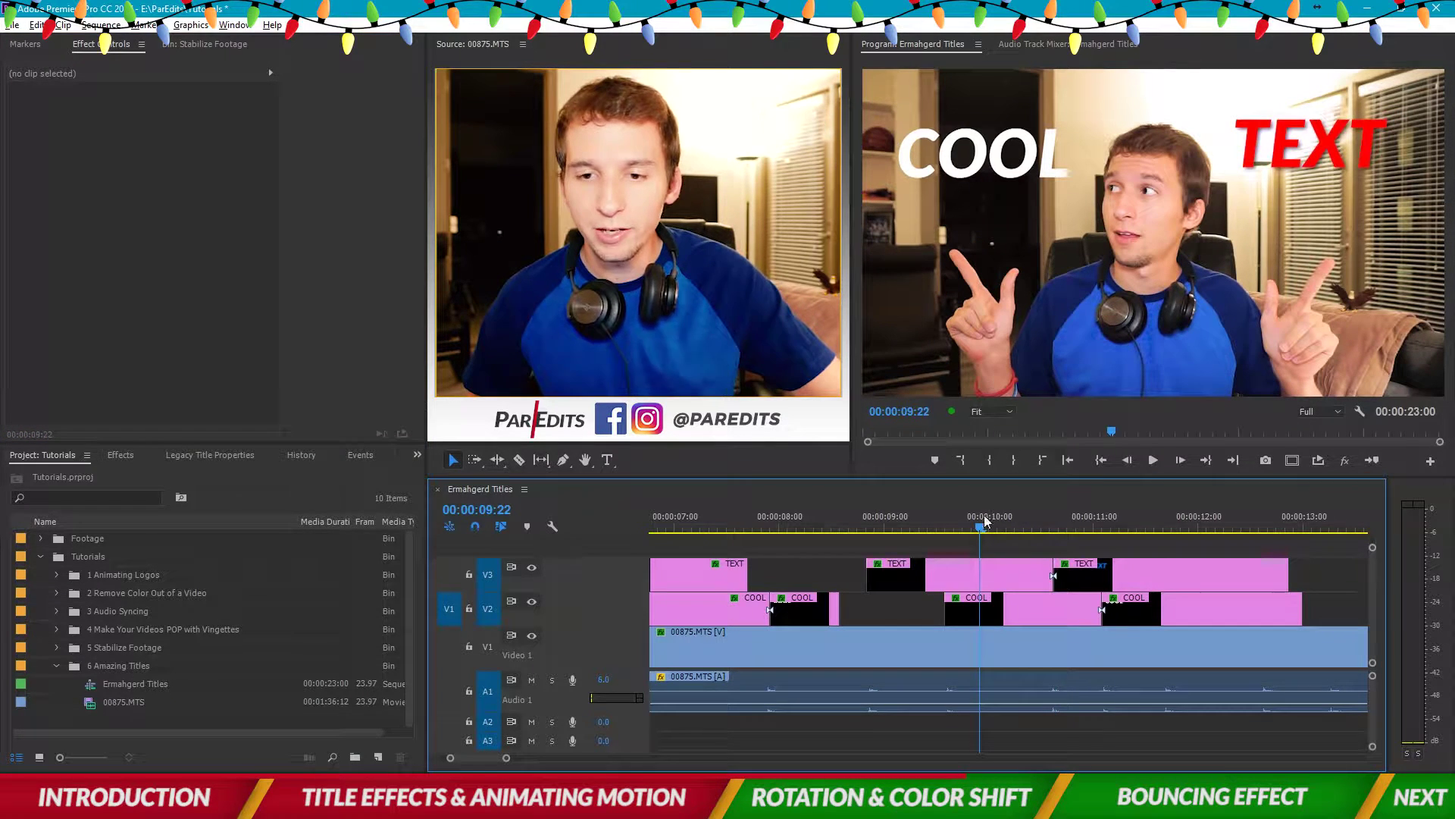
{"action": "key", "text": "space"}
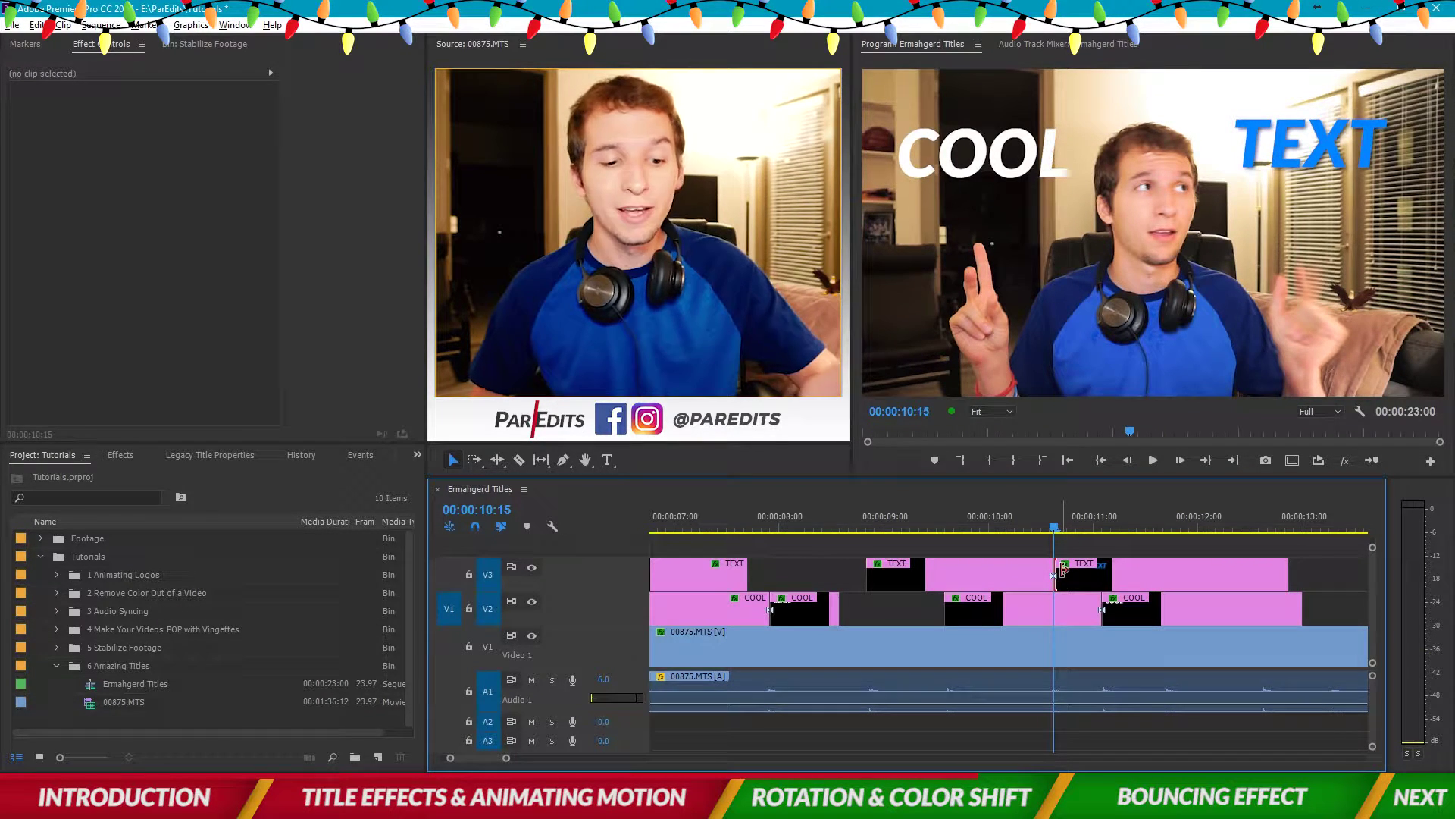
- Apply the default Cross Dissolve to the TEXT cut at 00:00:10:15 and play back the transition
{"action": "right_click", "coordinate": [1061, 572]}
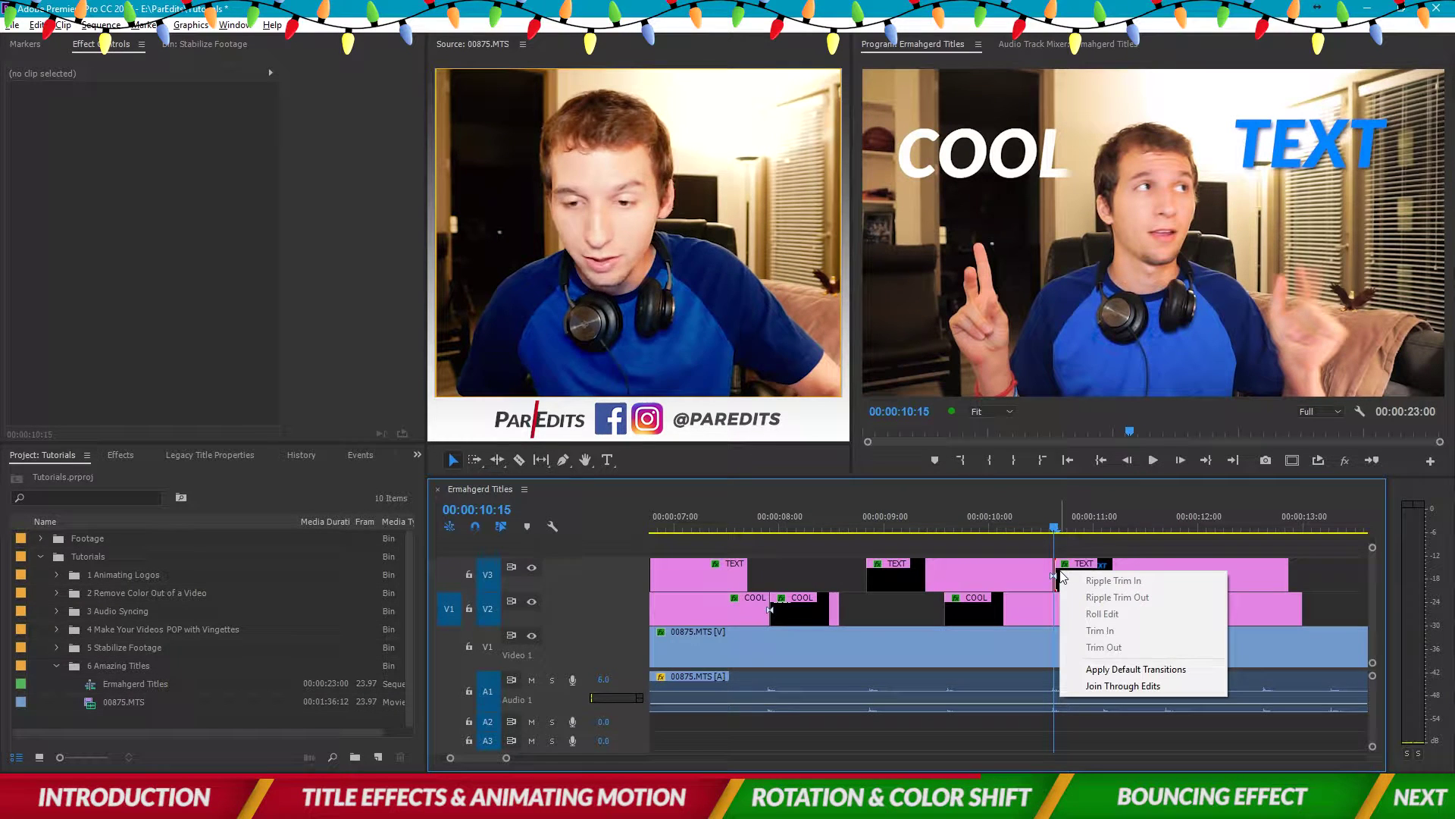
{"action": "left_click", "coordinate": [1152, 670]}
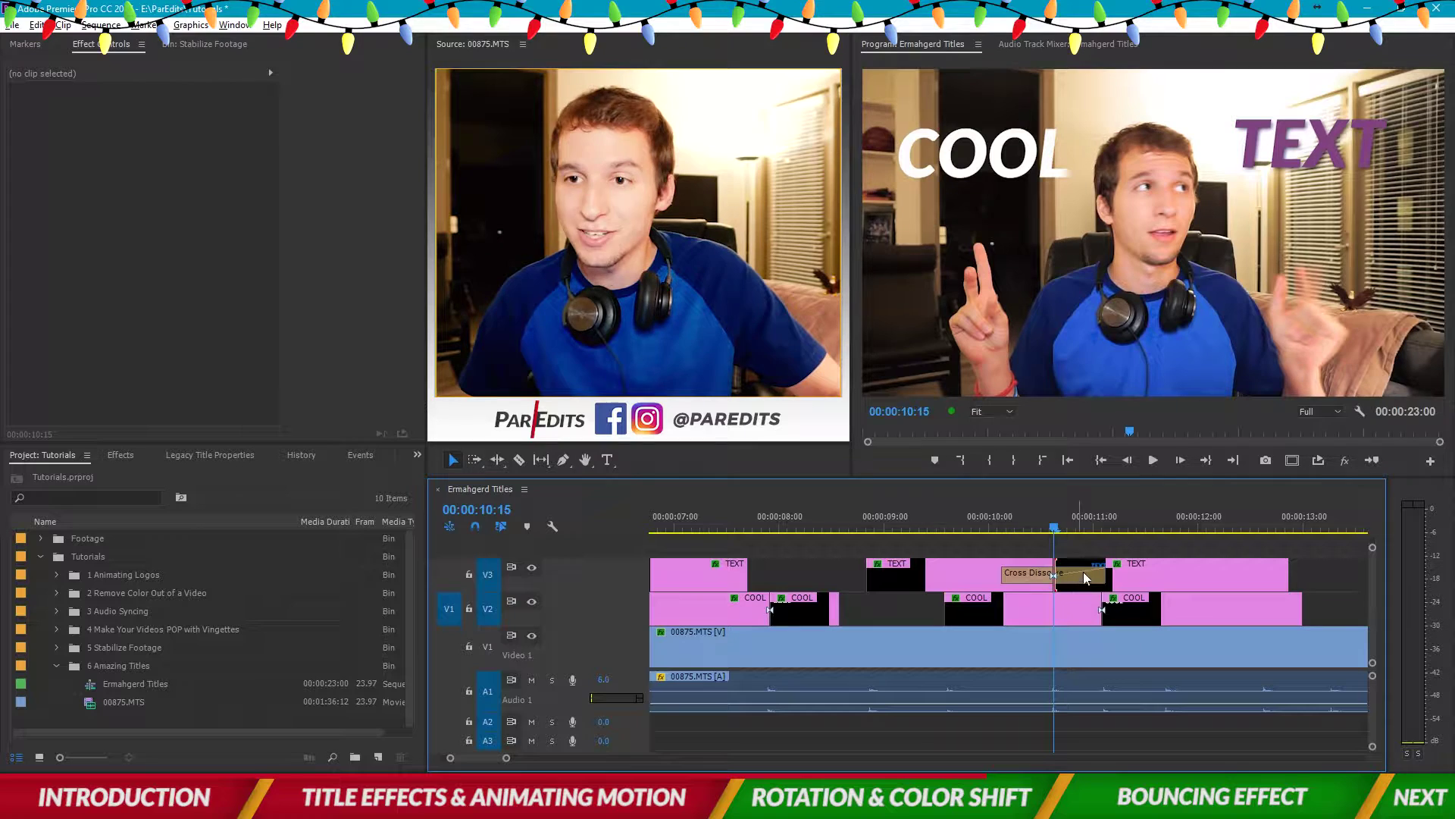
{"action": "left_click_drag", "start_coordinate": [1026, 523], "coordinate": [933, 526]}
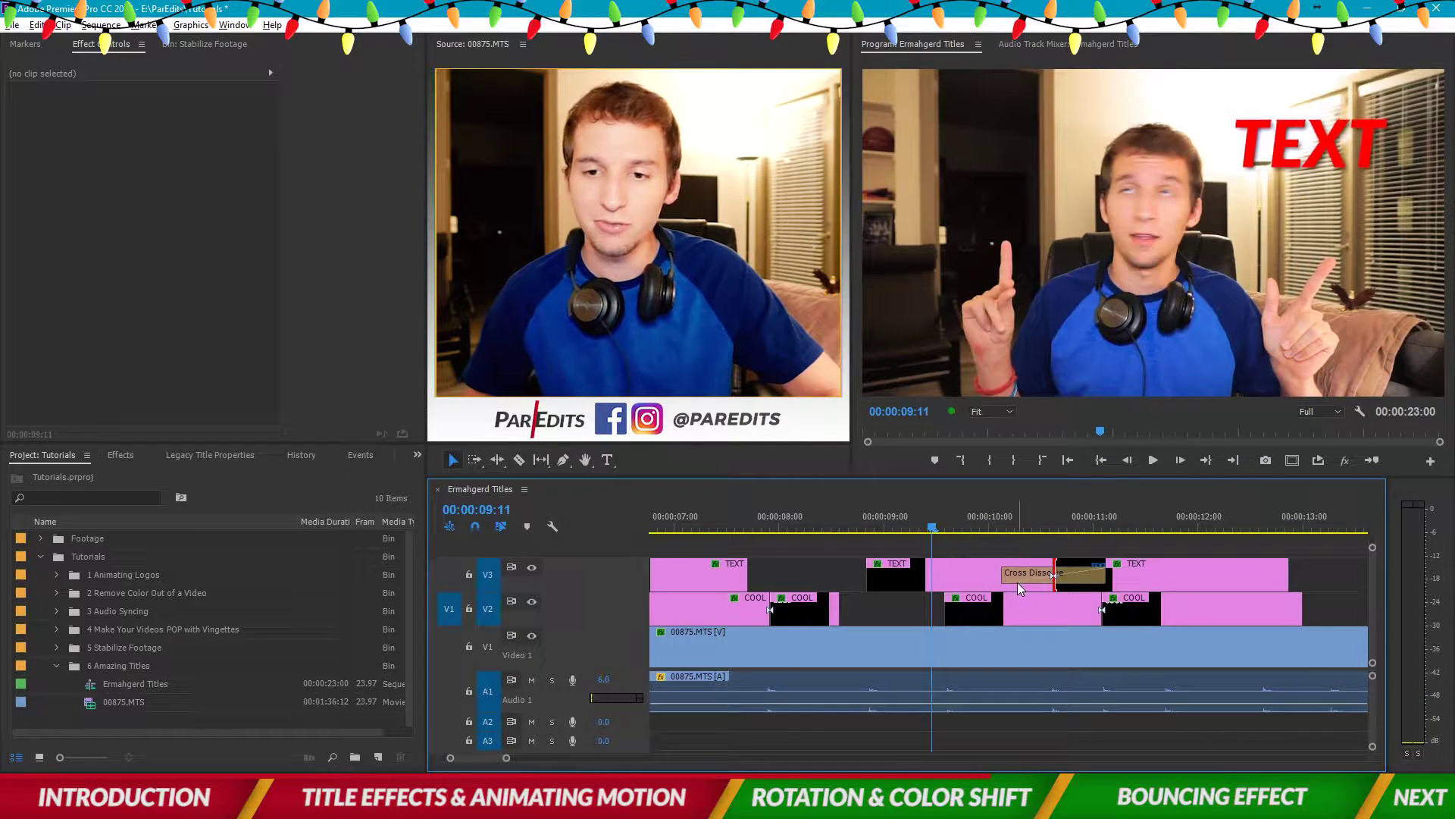
{"action": "key", "text": "space"}
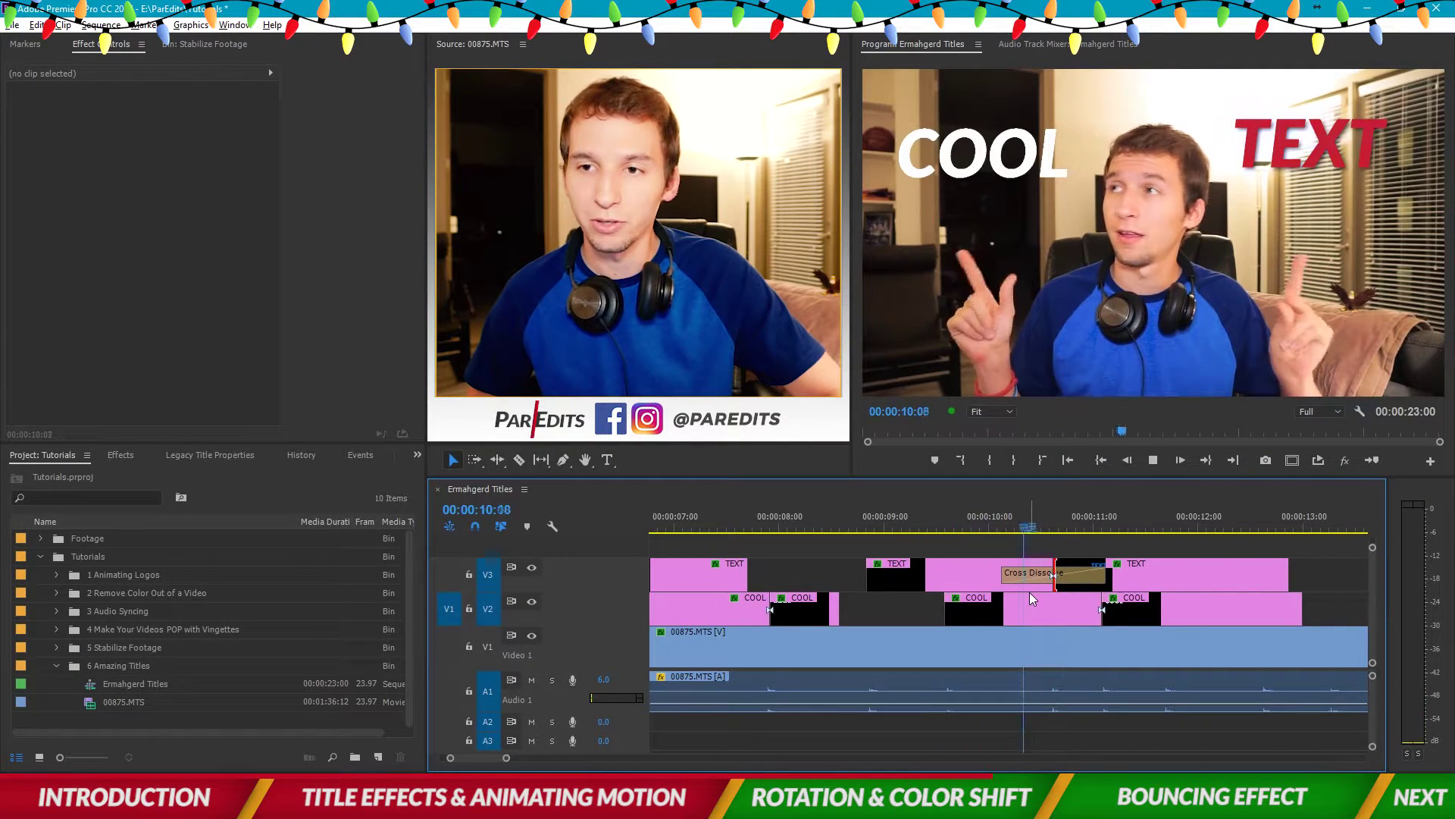
{"action": "key", "text": "space"}
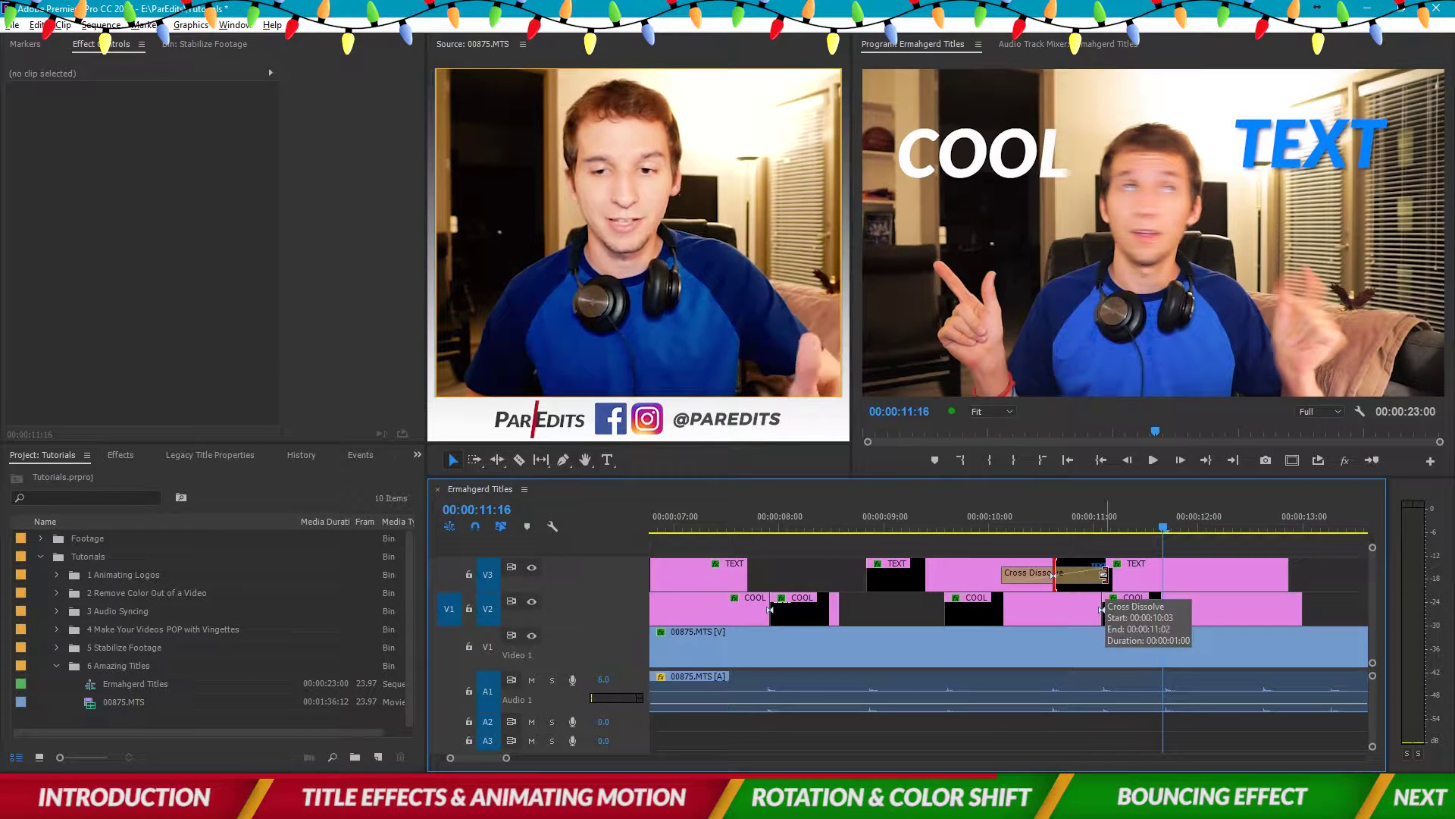
- Shorten the Cross Dissolve at the TEXT cut to 2 frames and play back from 00:00:09:14
{"action": "left_click", "coordinate": [1054, 574]}
{"action": "left_click_drag", "start_coordinate": [1104, 573], "coordinate": [950, 532]}
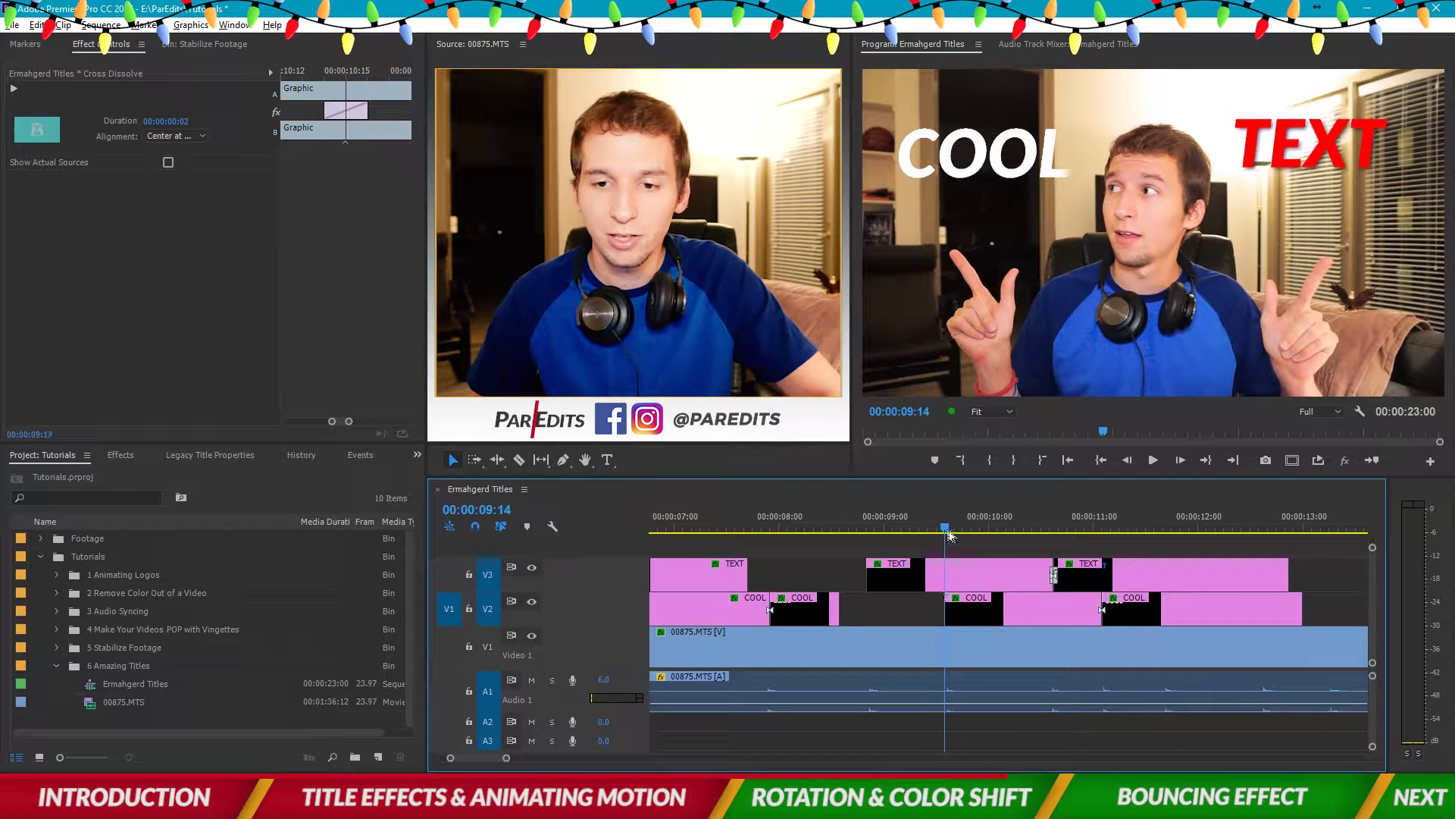
{"action": "key", "text": "space"}
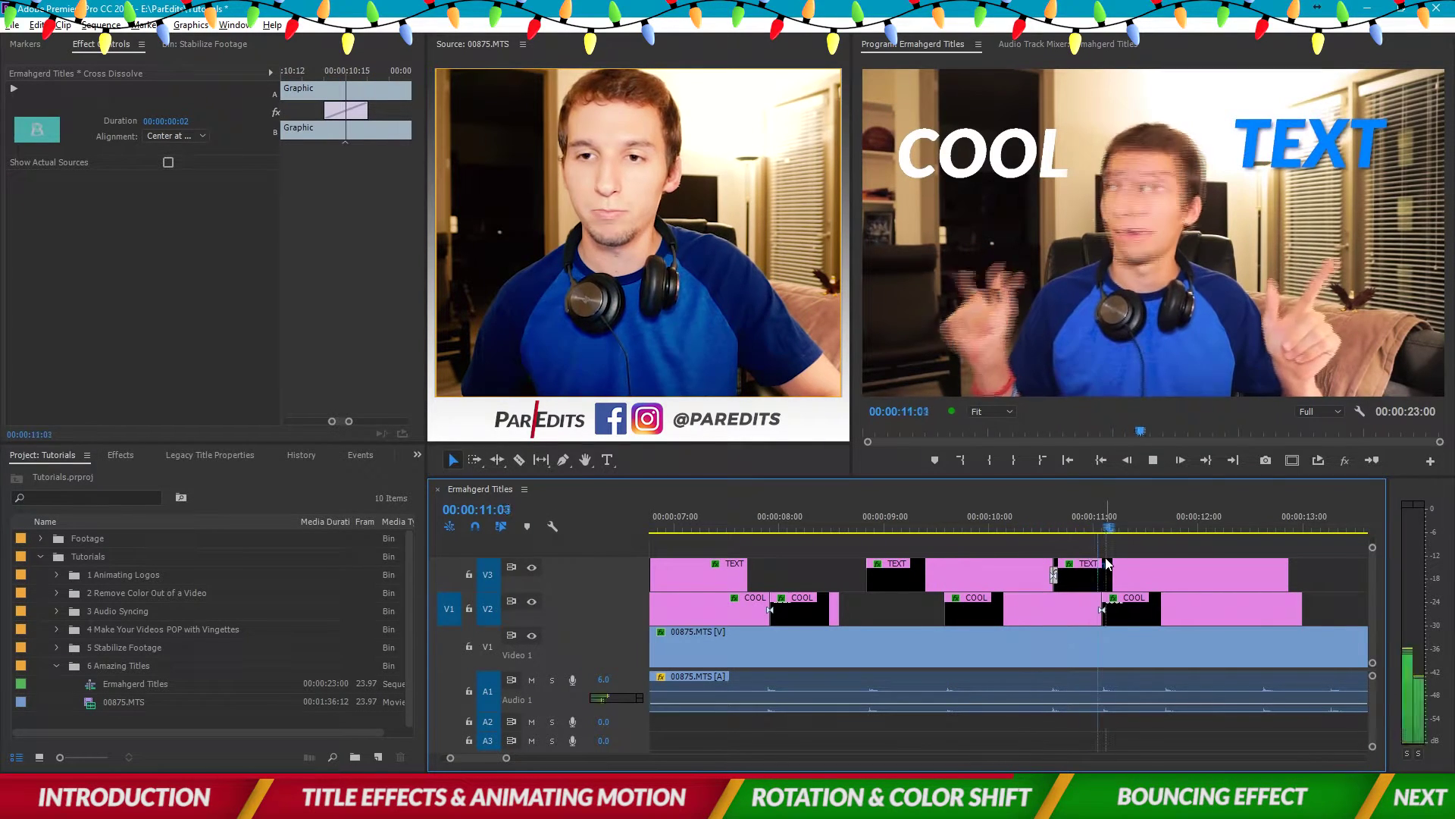
{"action": "key", "text": "space"}
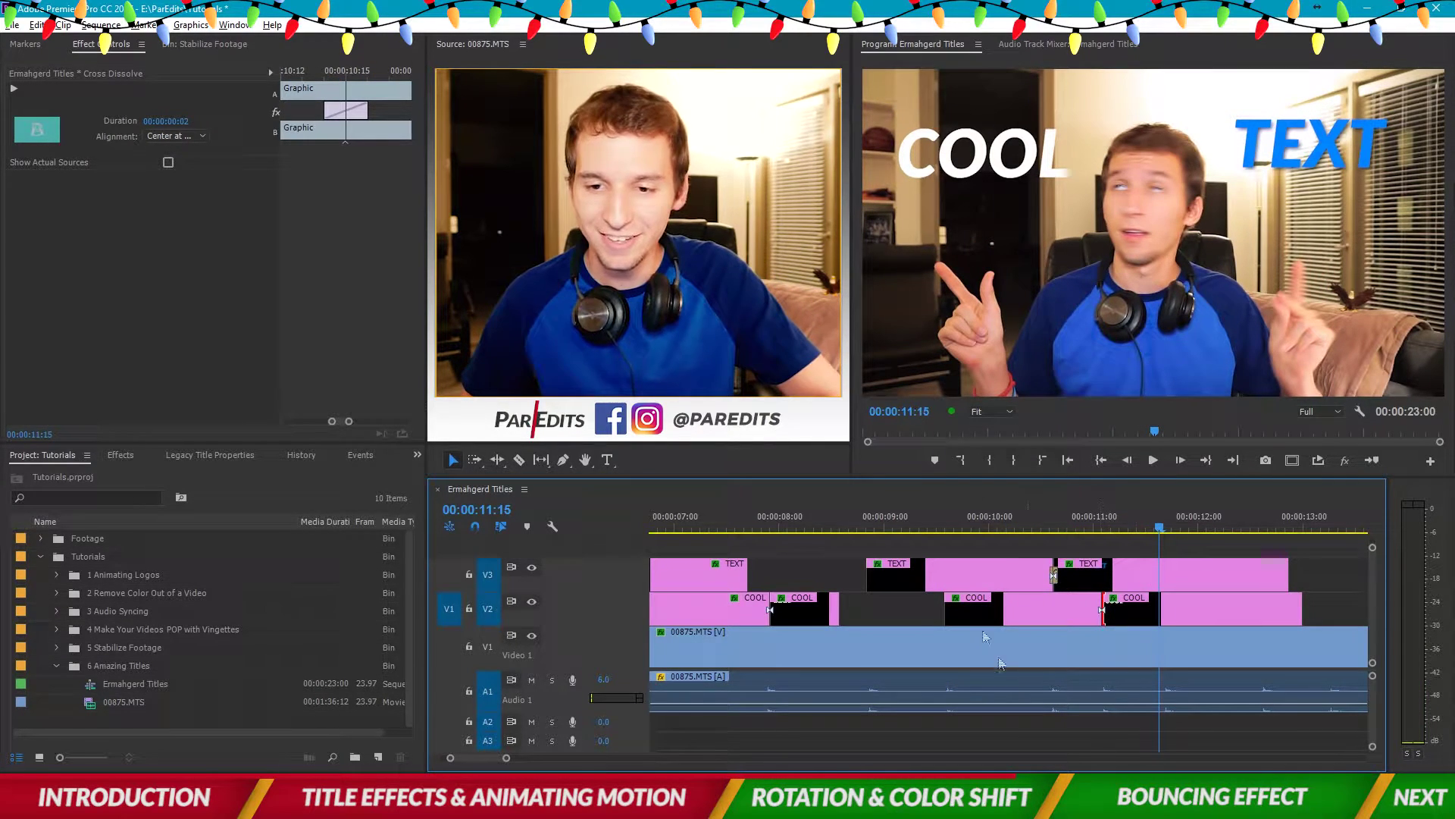
- Add a matching short Cross Dissolve to the COOL cut at about 00:00:11:02
{"action": "left_click", "coordinate": [1054, 579]}
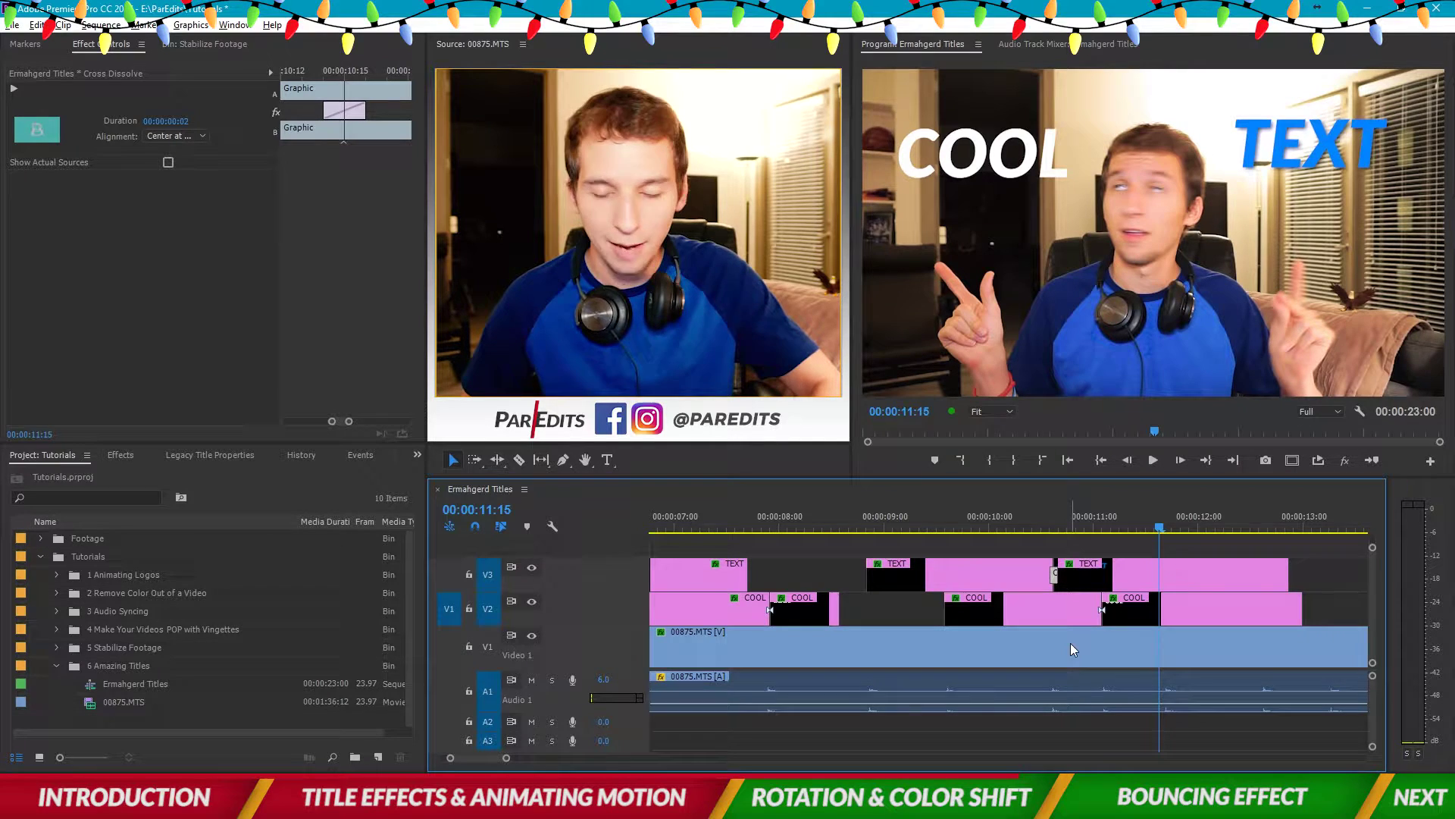
{"action": "left_click", "coordinate": [1104, 611]}
{"action": "key", "text": "ctrl+d"}
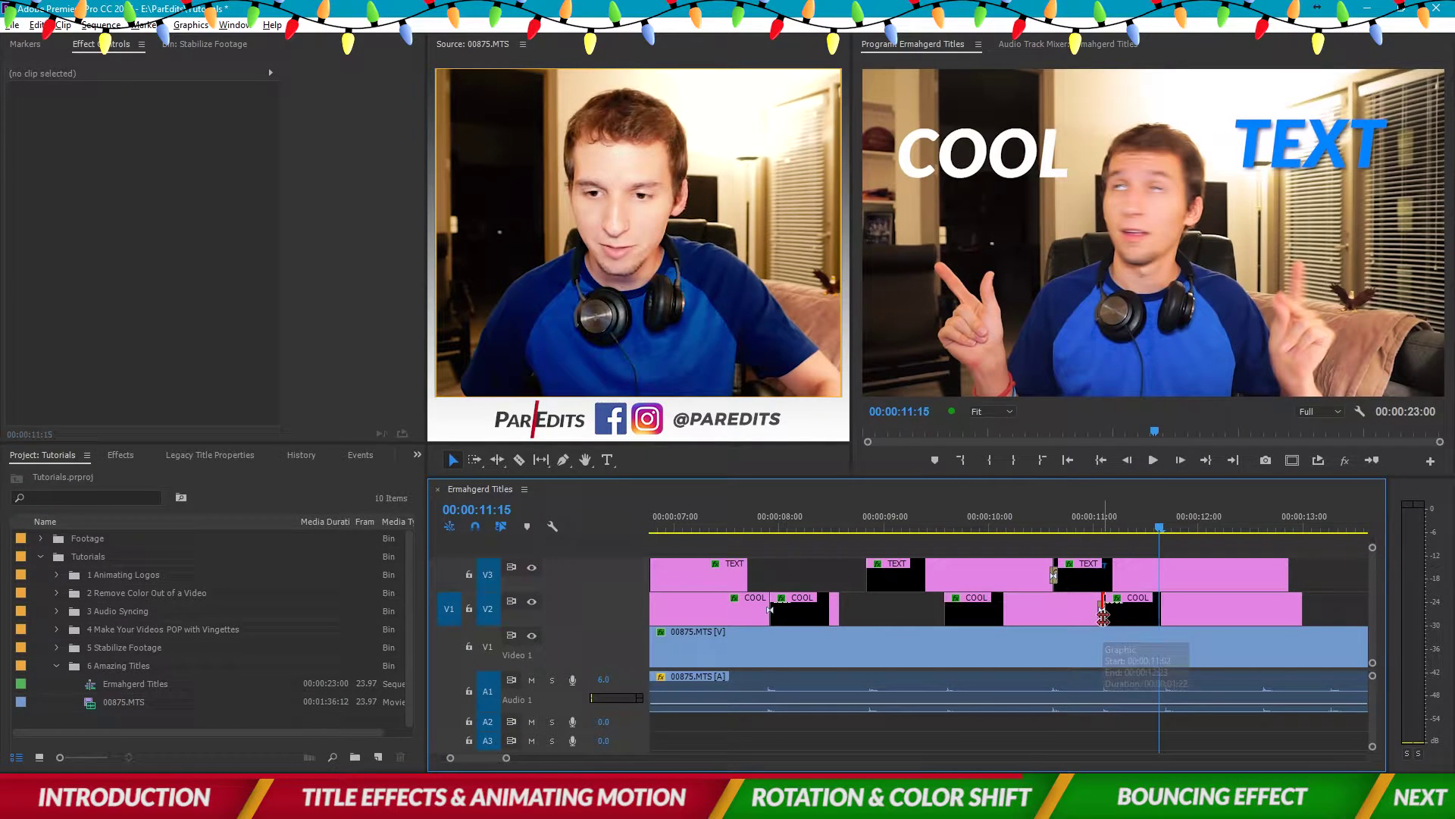
- Enable the text shadow on the second split COOL clip and set its blur to 107
{"action": "left_click", "coordinate": [1122, 607]}
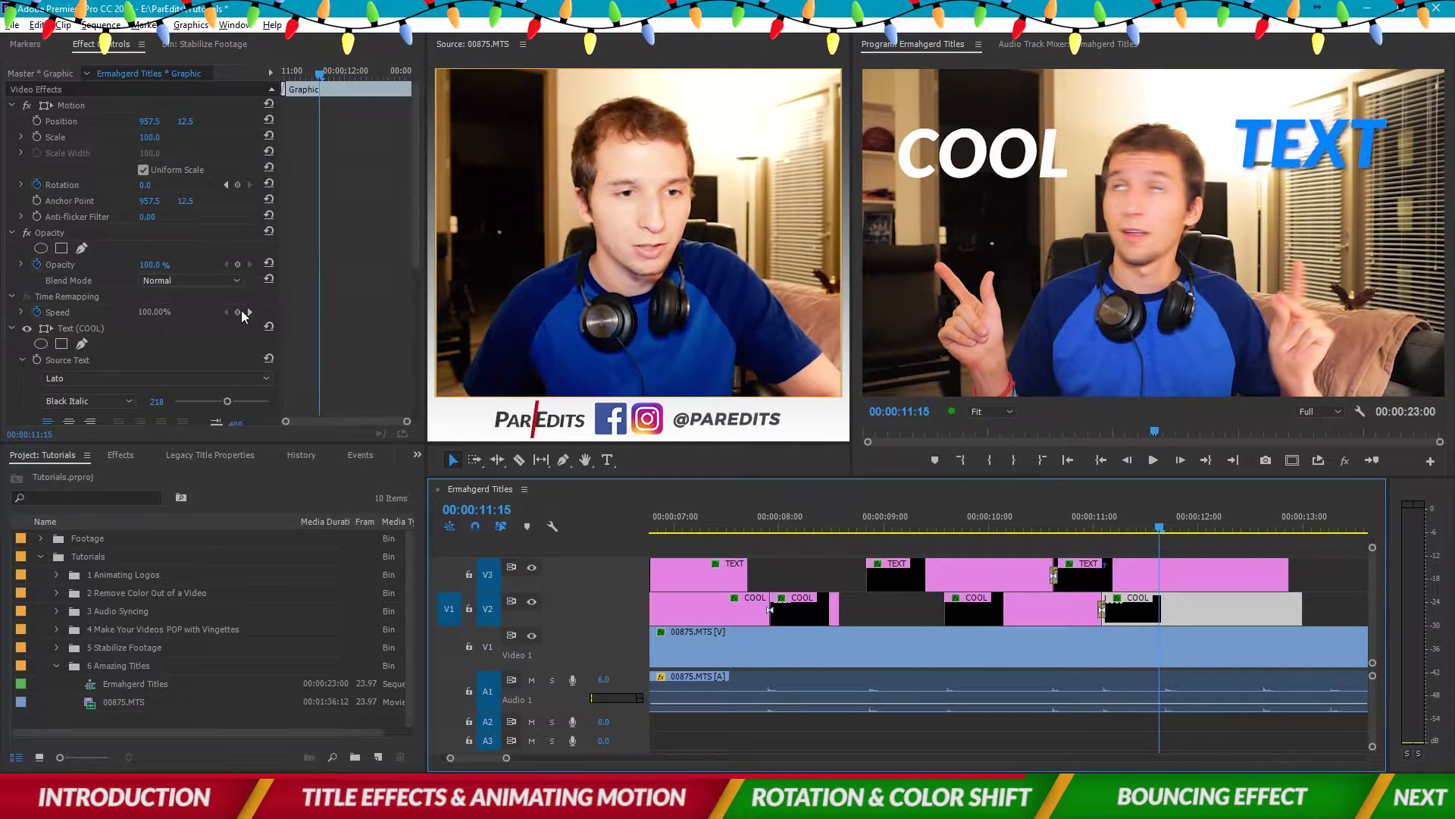
{"action": "scroll", "coordinate": [319, 282], "scroll_direction": "down", "scroll_amount": 5}
{"action": "scroll", "coordinate": [320, 295], "scroll_direction": "down", "scroll_amount": 1}
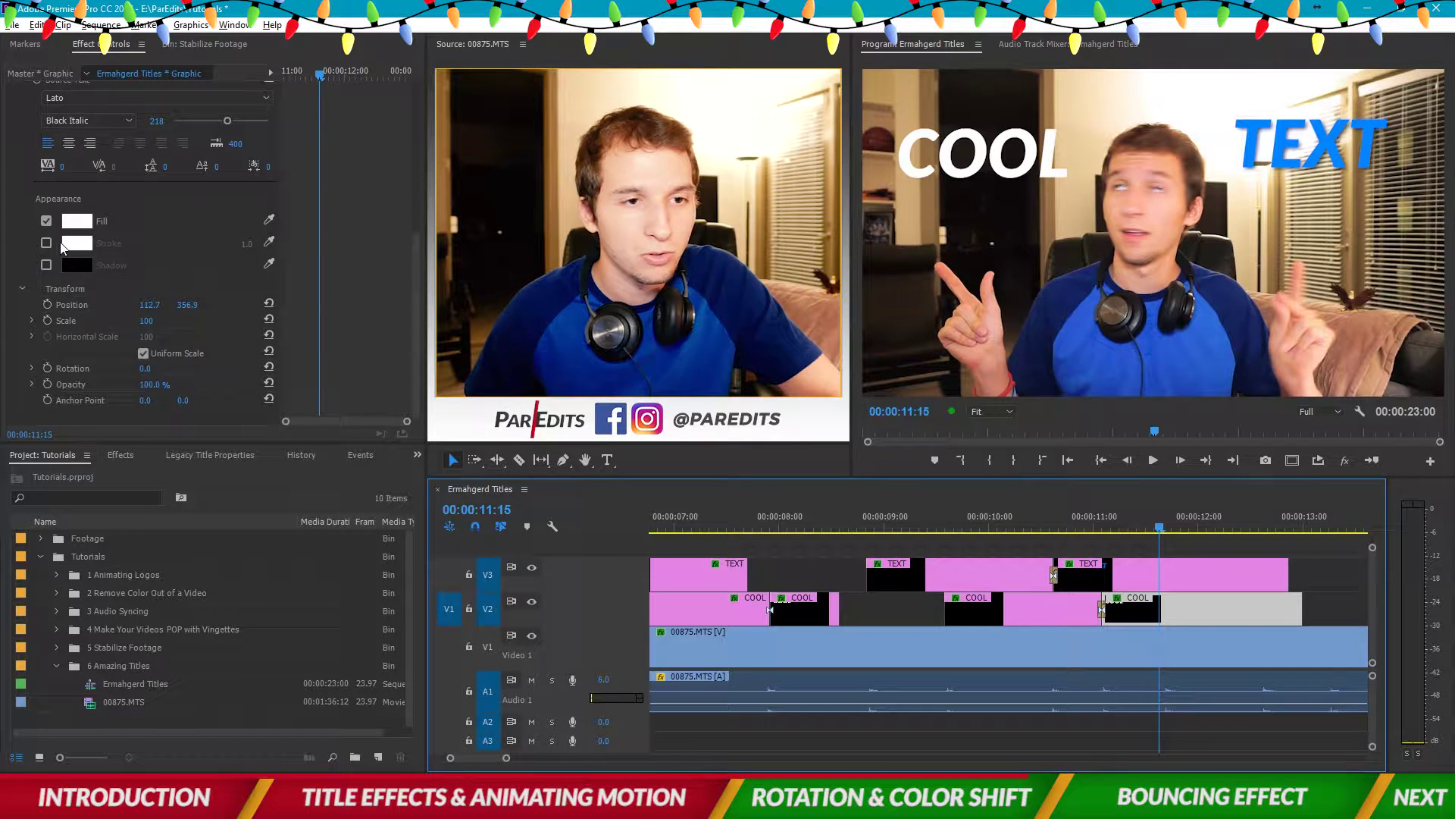
{"action": "left_click", "coordinate": [46, 264]}
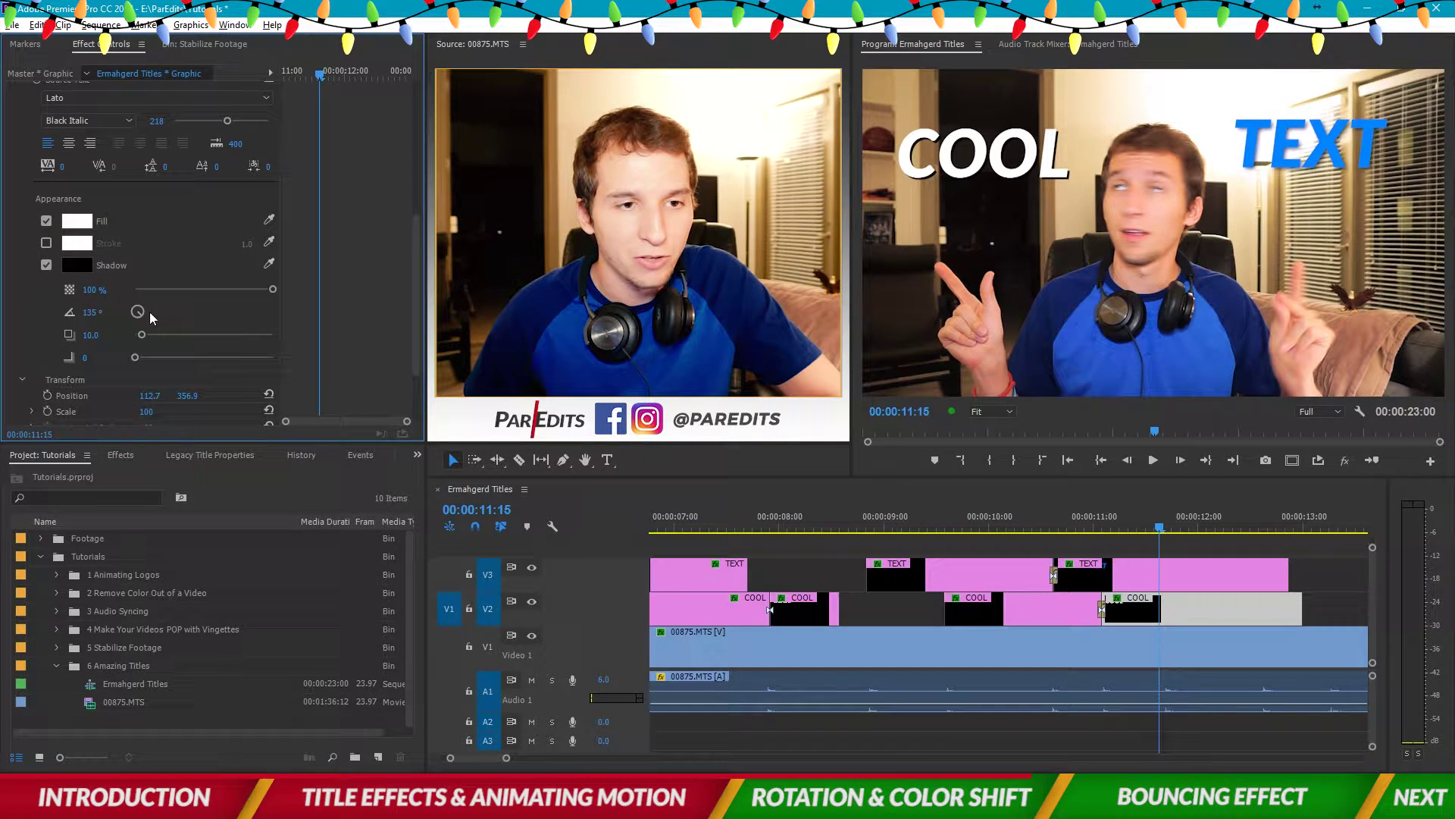
{"action": "left_click_drag", "start_coordinate": [135, 357], "coordinate": [197, 357]}
- Change the text fill of the second split COOL clip to bright green
{"action": "scroll", "coordinate": [338, 345], "scroll_direction": "up", "scroll_amount": 4}
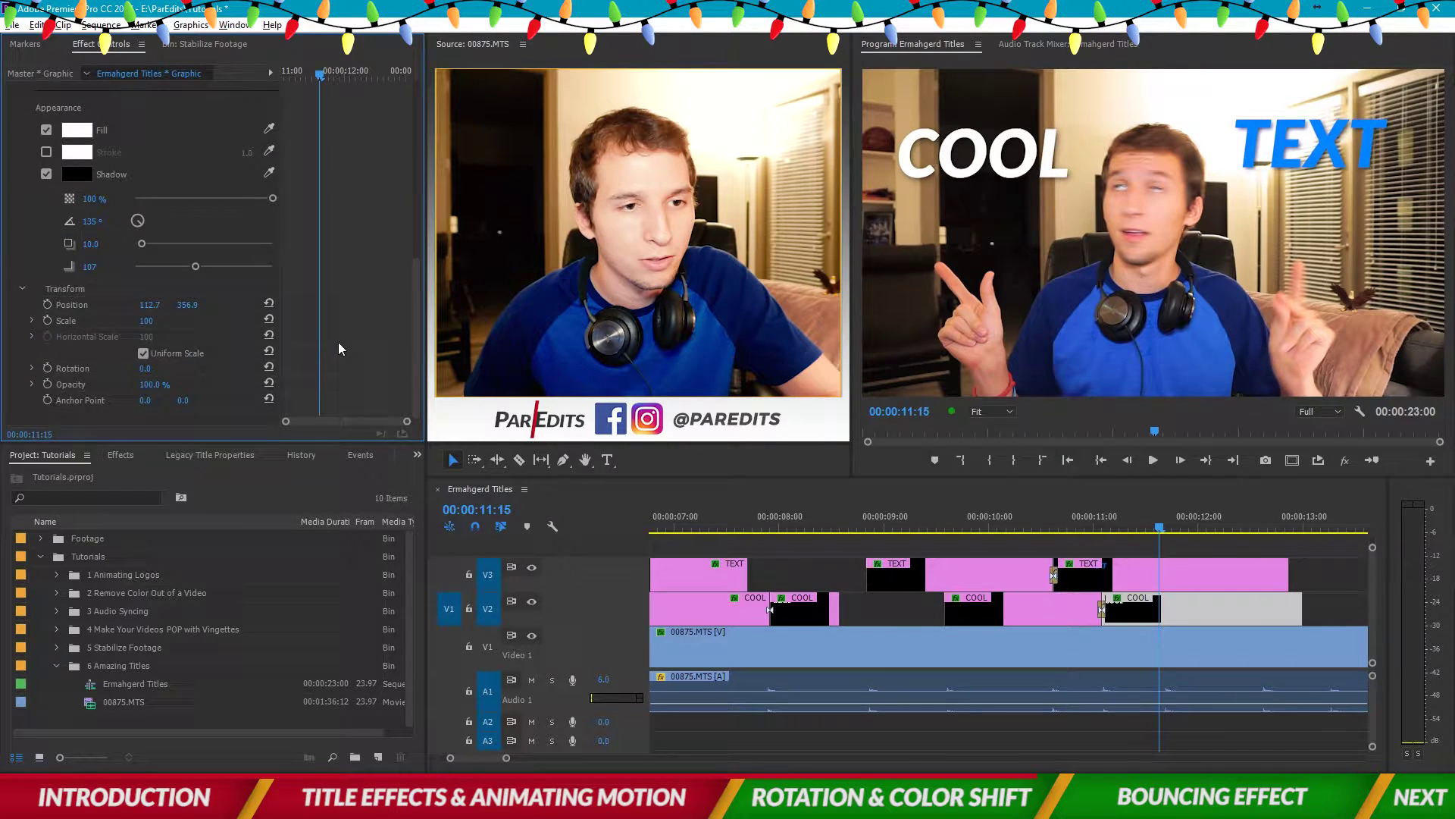
{"action": "left_click", "coordinate": [82, 292]}
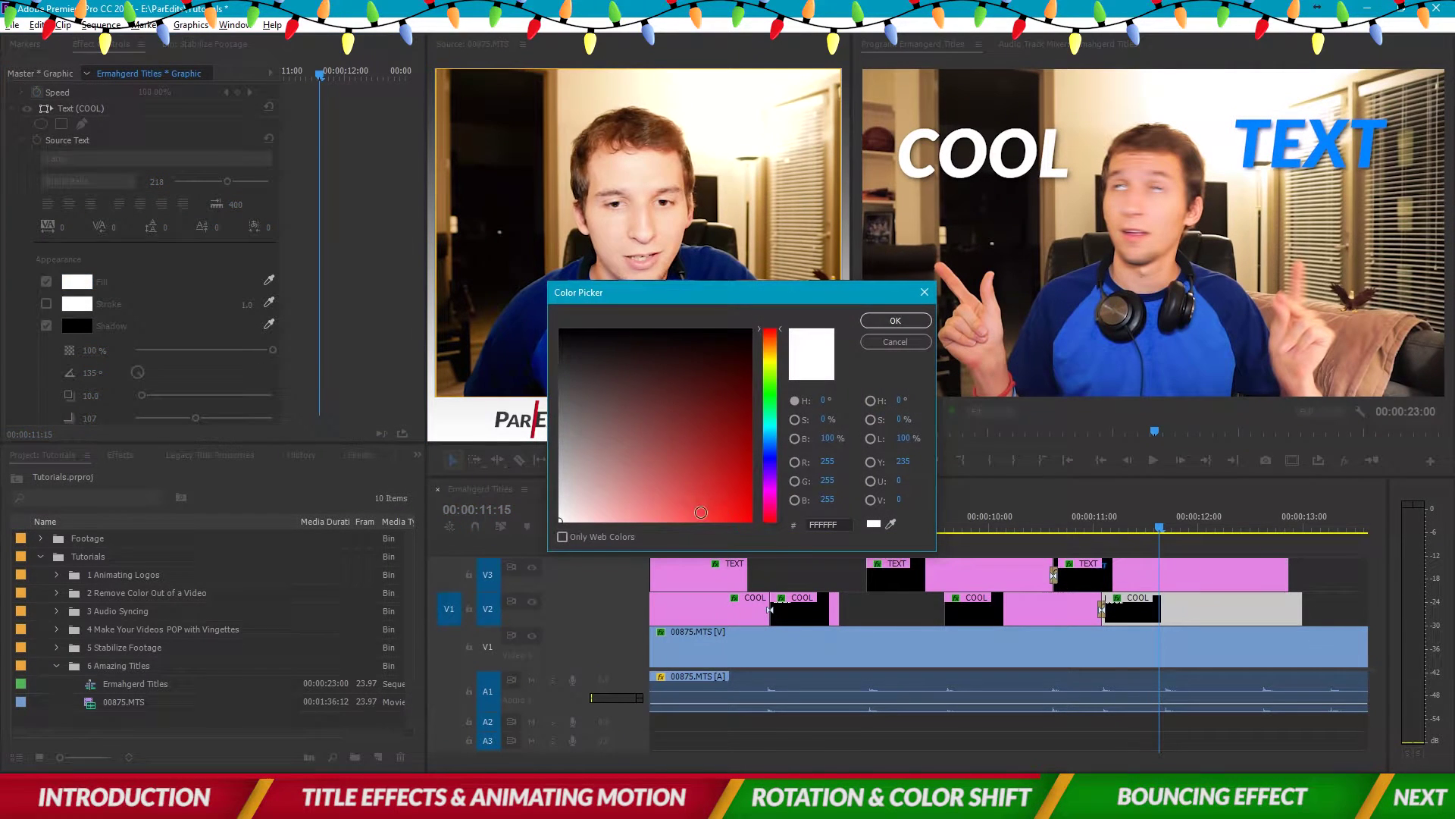
{"action": "left_click", "coordinate": [770, 402]}
{"action": "left_click", "coordinate": [733, 417]}
{"action": "left_click", "coordinate": [895, 320]}
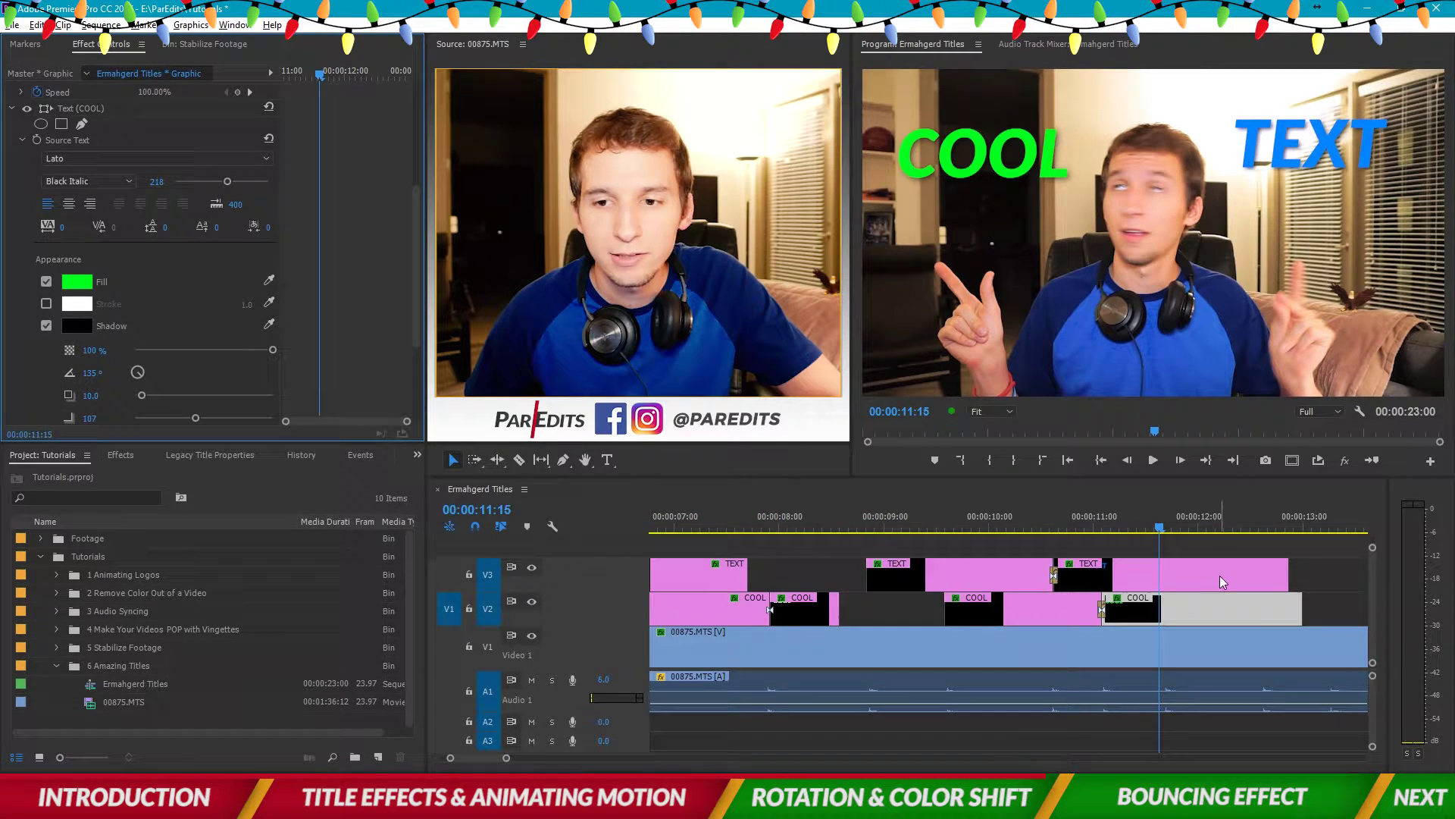
- Play back the sequence from 00:00:08:11 to check the TEXT and COOL colour shifts
{"action": "left_click", "coordinate": [1214, 544]}
{"action": "left_click_drag", "start_coordinate": [964, 509], "coordinate": [826, 518]}
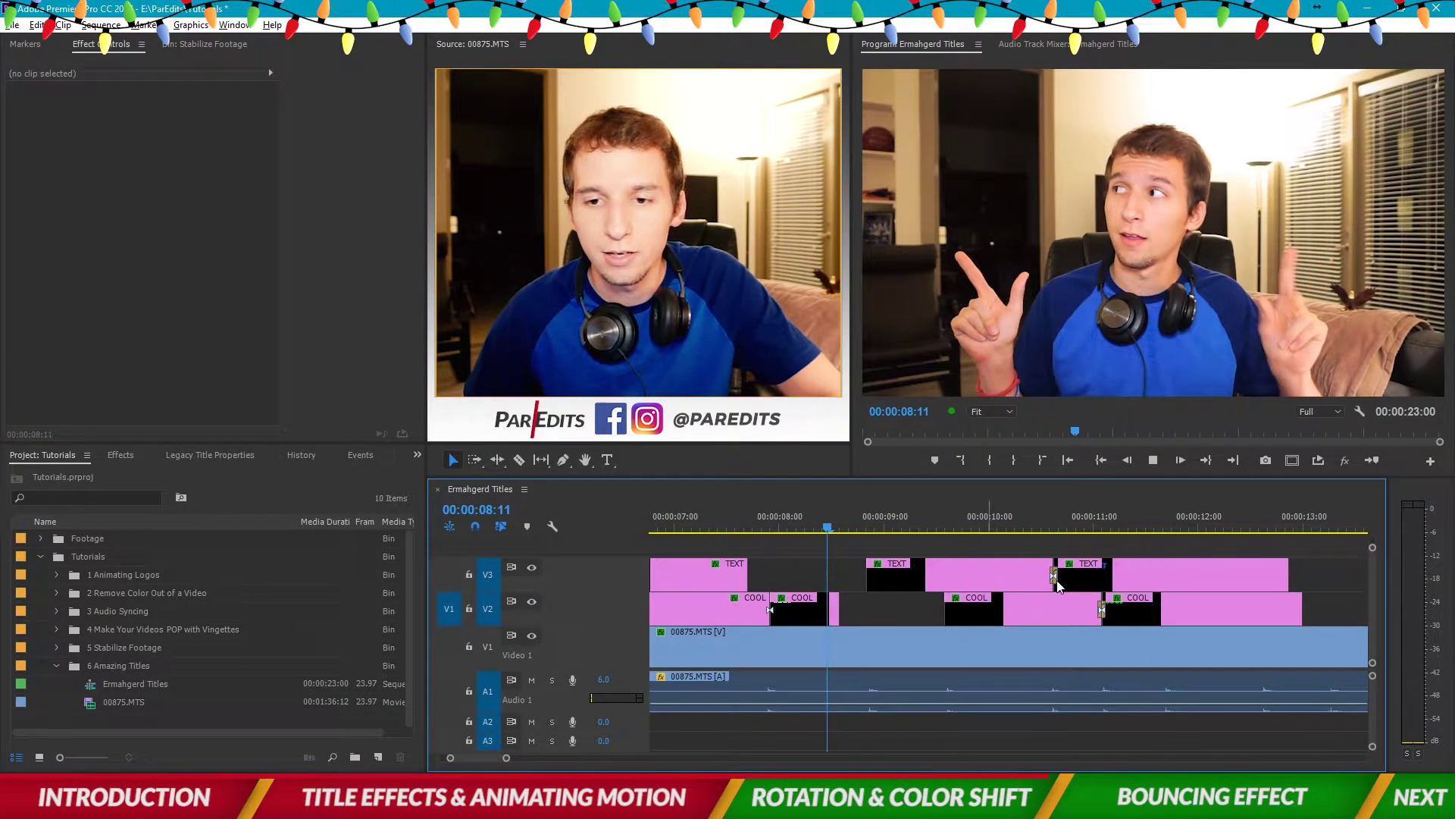
{"action": "key", "text": "space"}
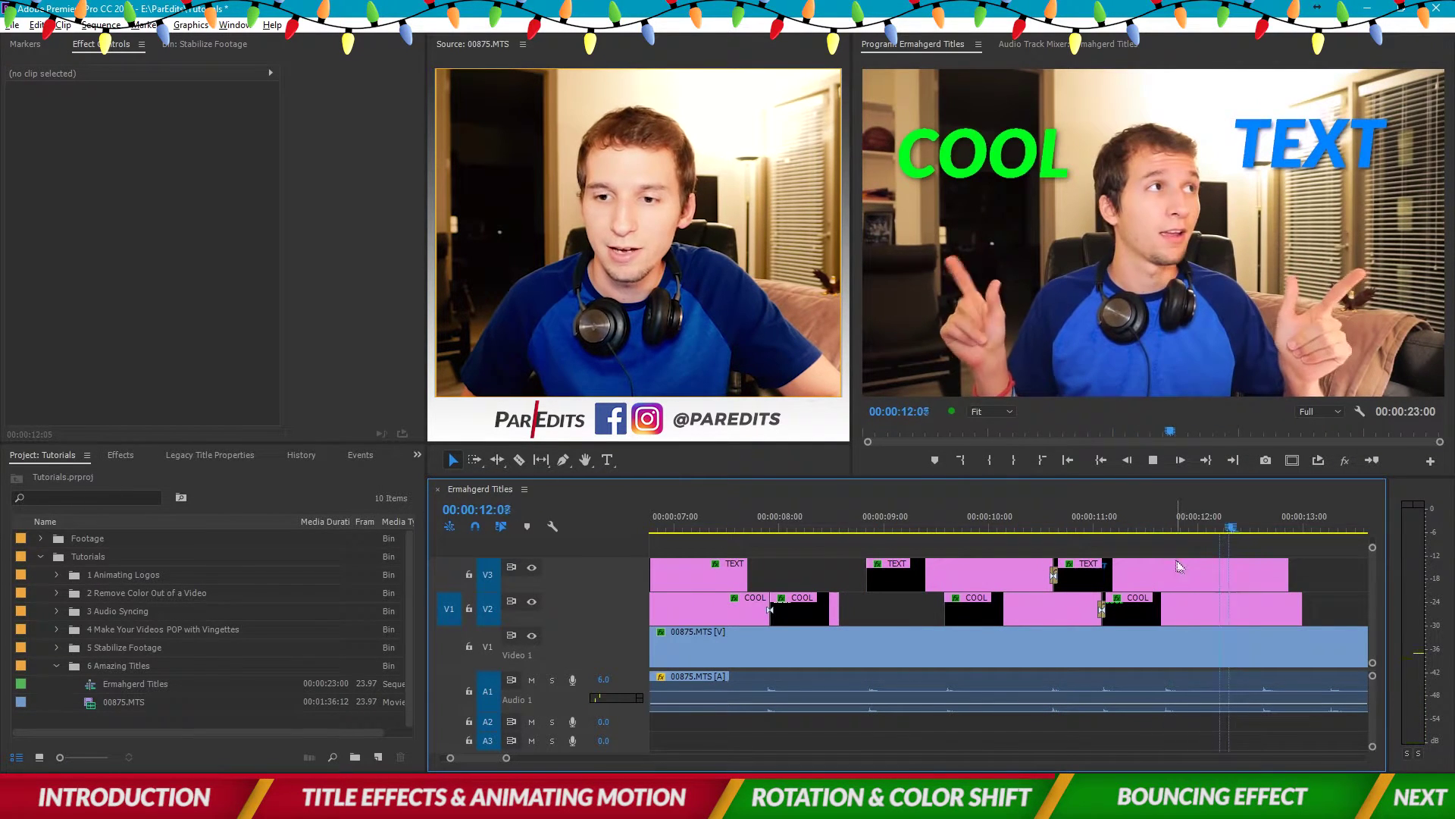
{"action": "key", "text": "space"}
- Paste copies of the last TEXT and COOL clips at 00:00:13:21 and move the COOL copy to start at 00:00:14:12
{"action": "scroll", "coordinate": [1173, 622], "scroll_direction": "down", "scroll_amount": 6}
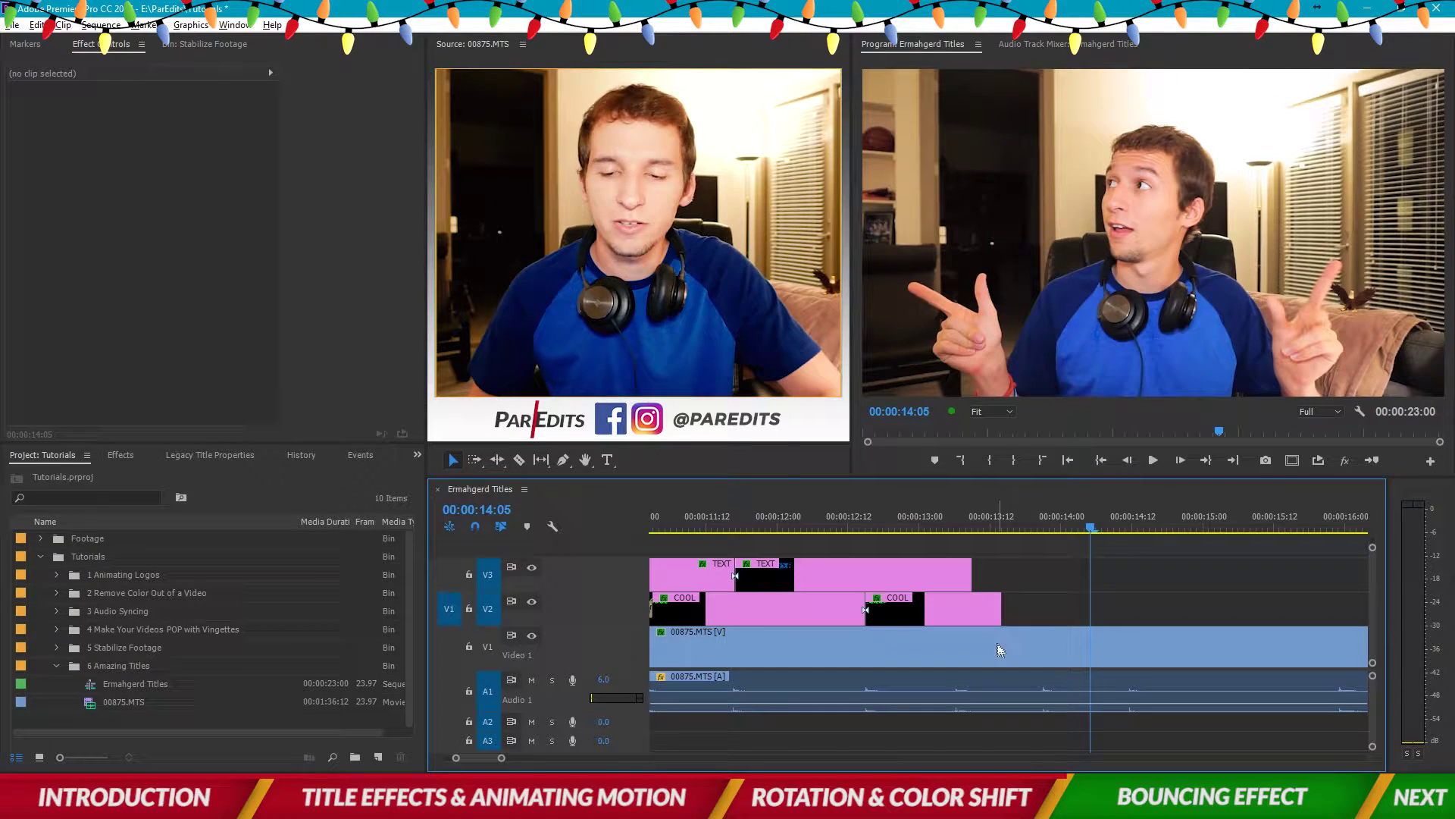
{"action": "left_click", "coordinate": [1038, 524]}
{"action": "left_click", "coordinate": [826, 572]}
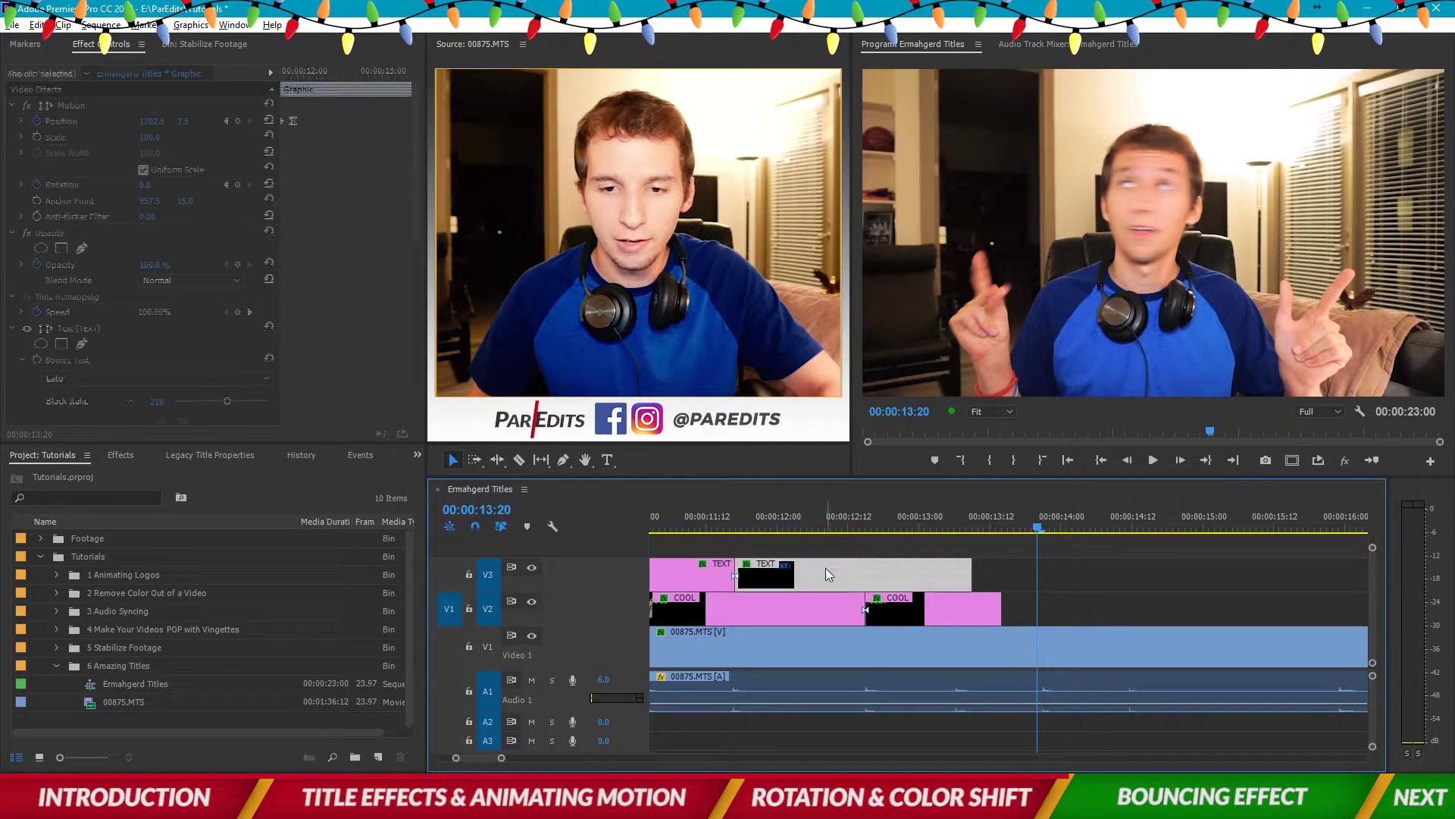
{"action": "left_click", "coordinate": [926, 614], "text": "shift"}
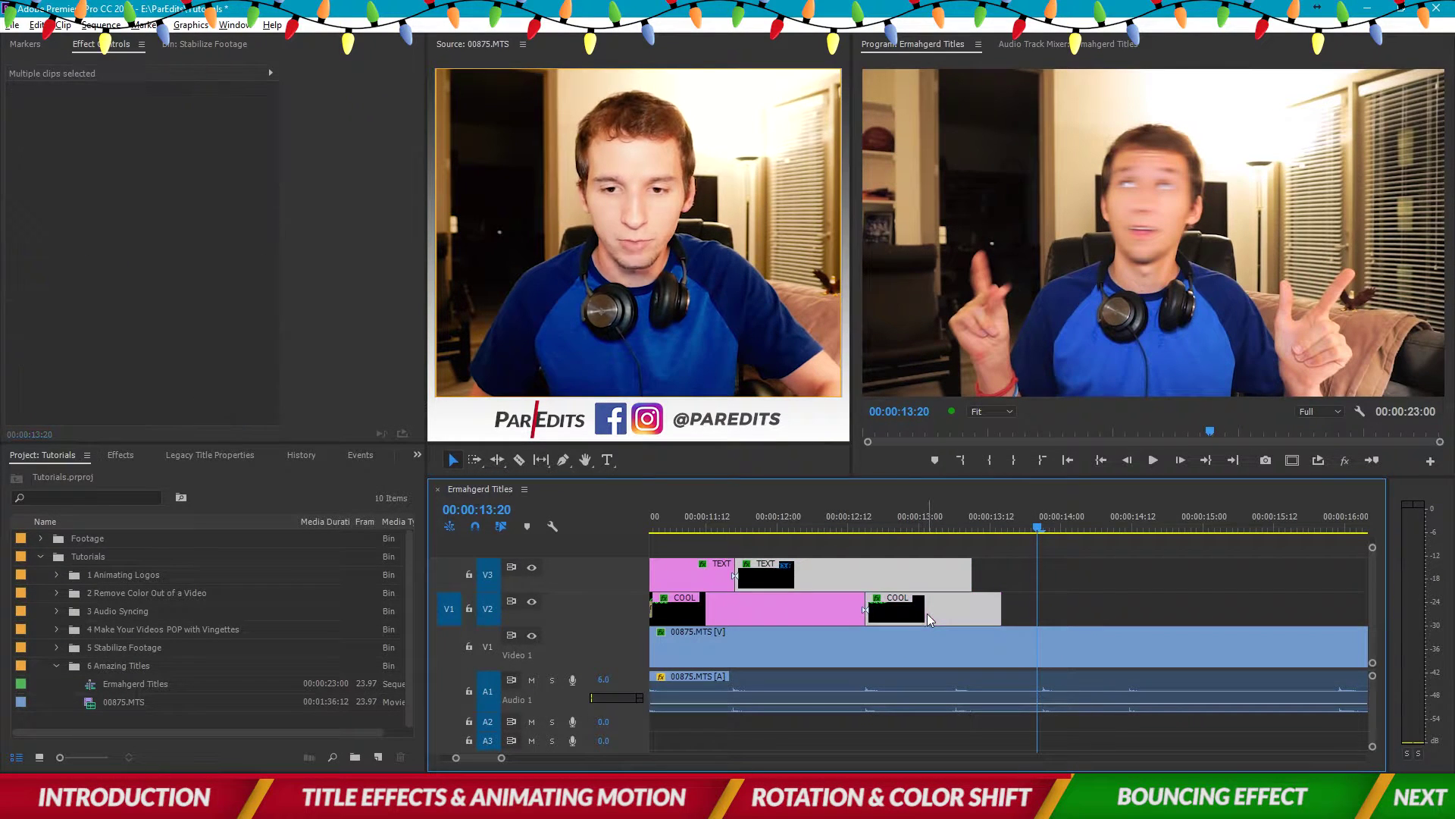
{"action": "left_click", "coordinate": [1046, 529]}
{"action": "key", "text": "ctrl+v"}
{"action": "left_click", "coordinate": [1091, 623]}
{"action": "left_click_drag", "start_coordinate": [1241, 619], "coordinate": [1199, 622]}
- Set the pasted TEXT clip's first Position keyframe at 00:00:13:21 so the title sits above the frame
{"action": "left_click", "coordinate": [1091, 572]}
{"action": "left_click", "coordinate": [1045, 523]}
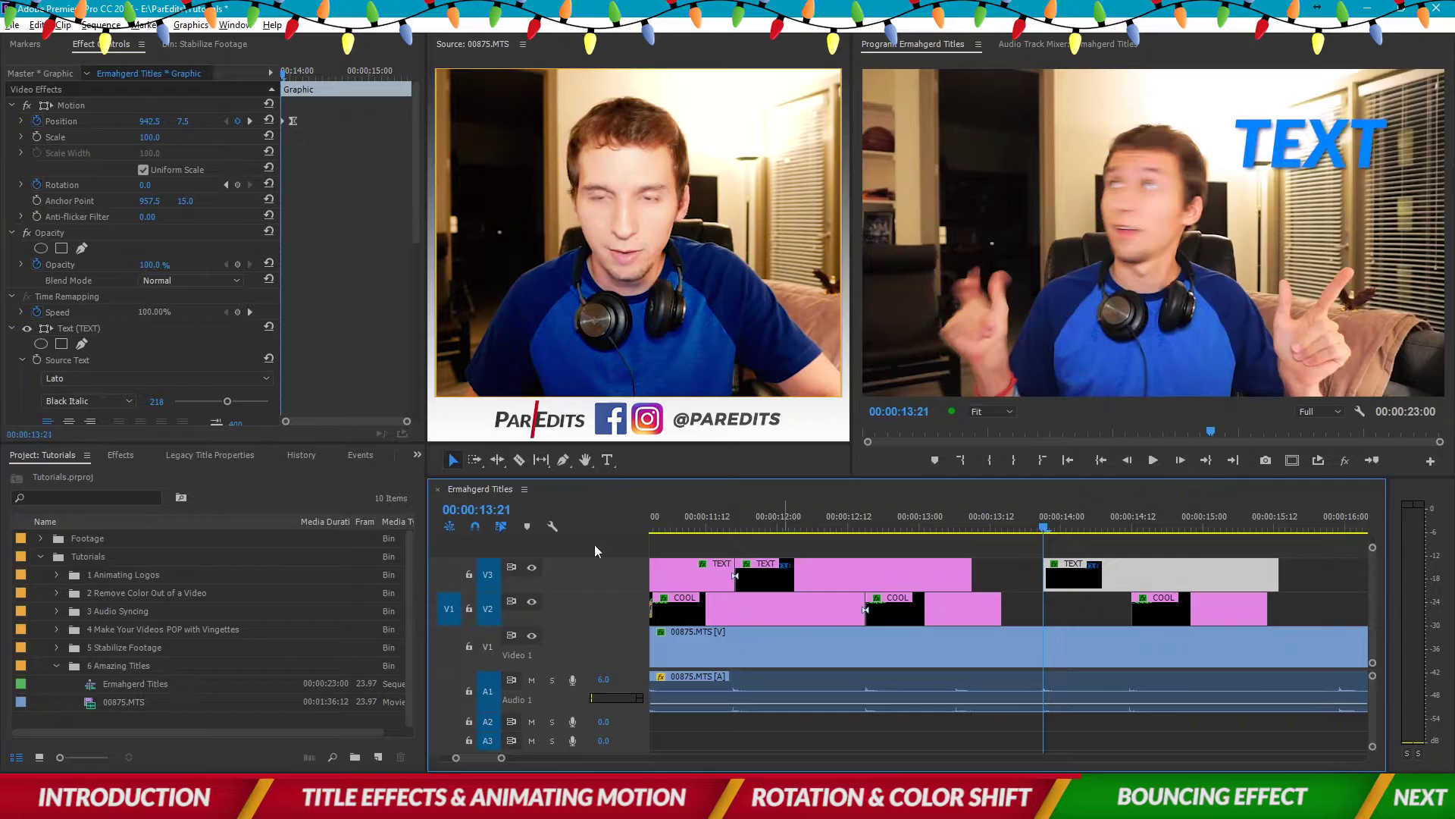
{"action": "left_click_drag", "start_coordinate": [182, 123], "coordinate": [194, 123]}
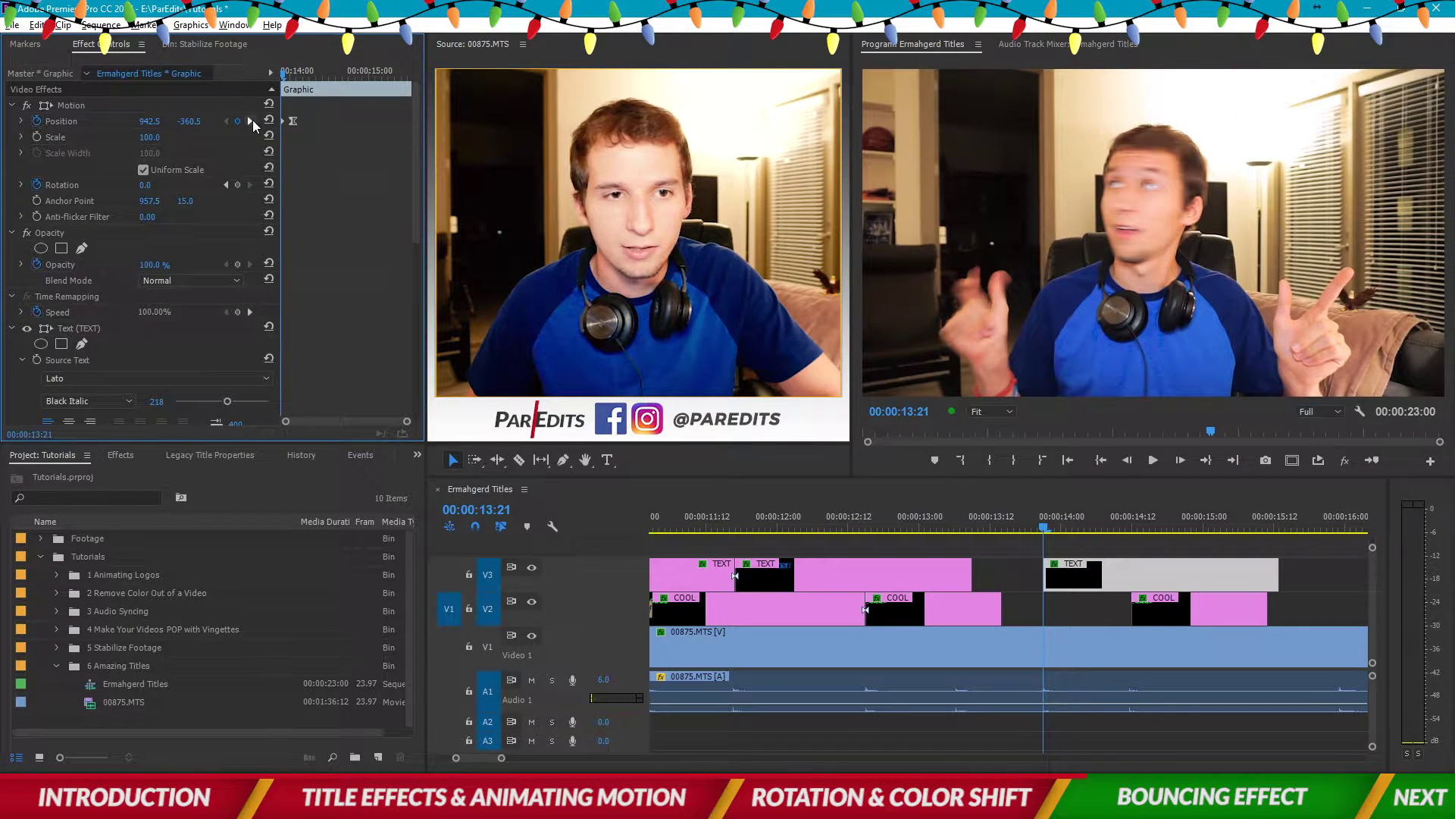
- Replace the pasted TEXT clip's second Position keyframe at 00:00:14:01 with one at 942.5, 27.5
{"action": "left_click", "coordinate": [252, 120]}
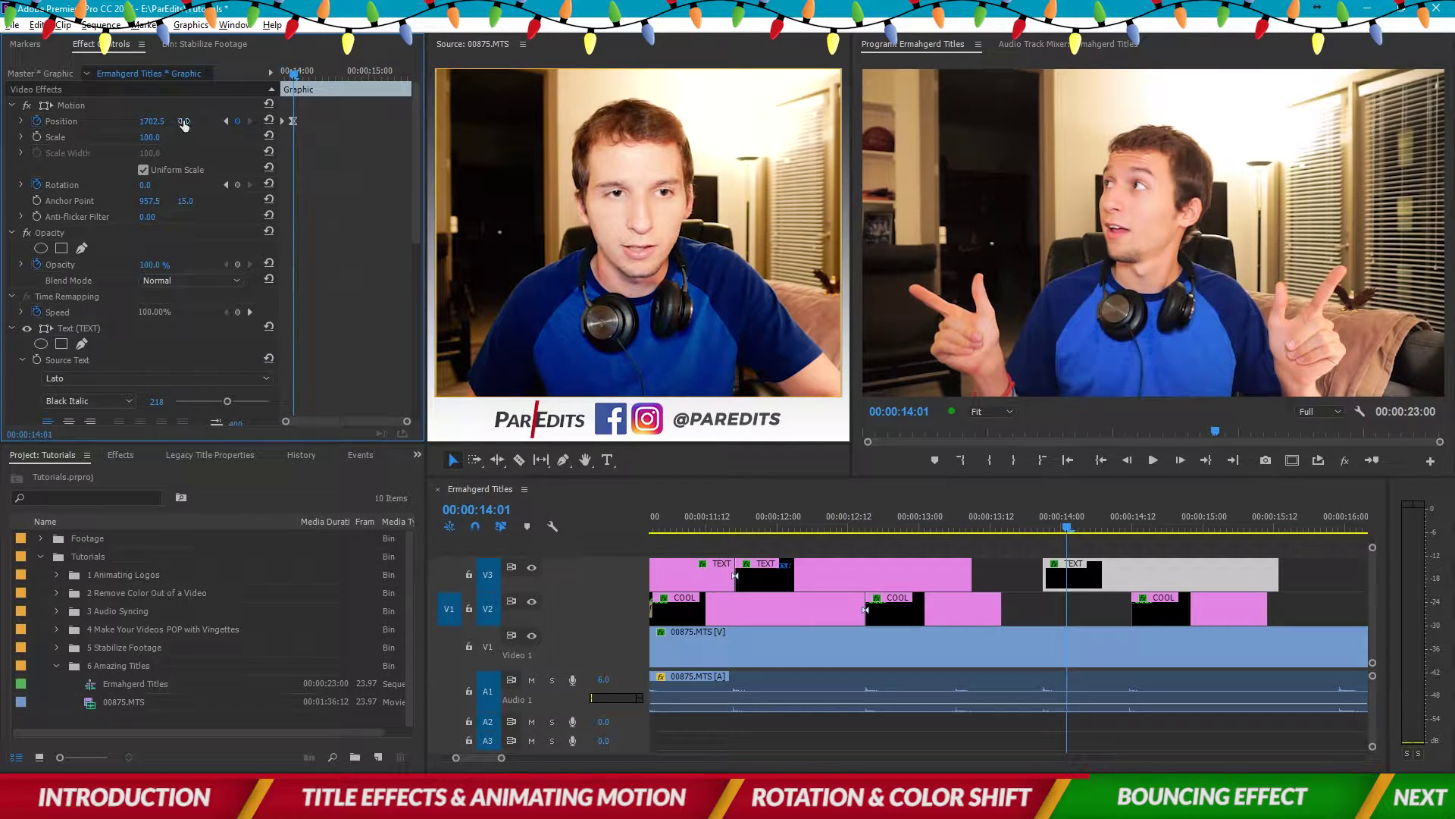
{"action": "left_click", "coordinate": [294, 122]}
{"action": "key", "text": "Delete"}
{"action": "left_click_drag", "start_coordinate": [186, 121], "coordinate": [190, 121]}
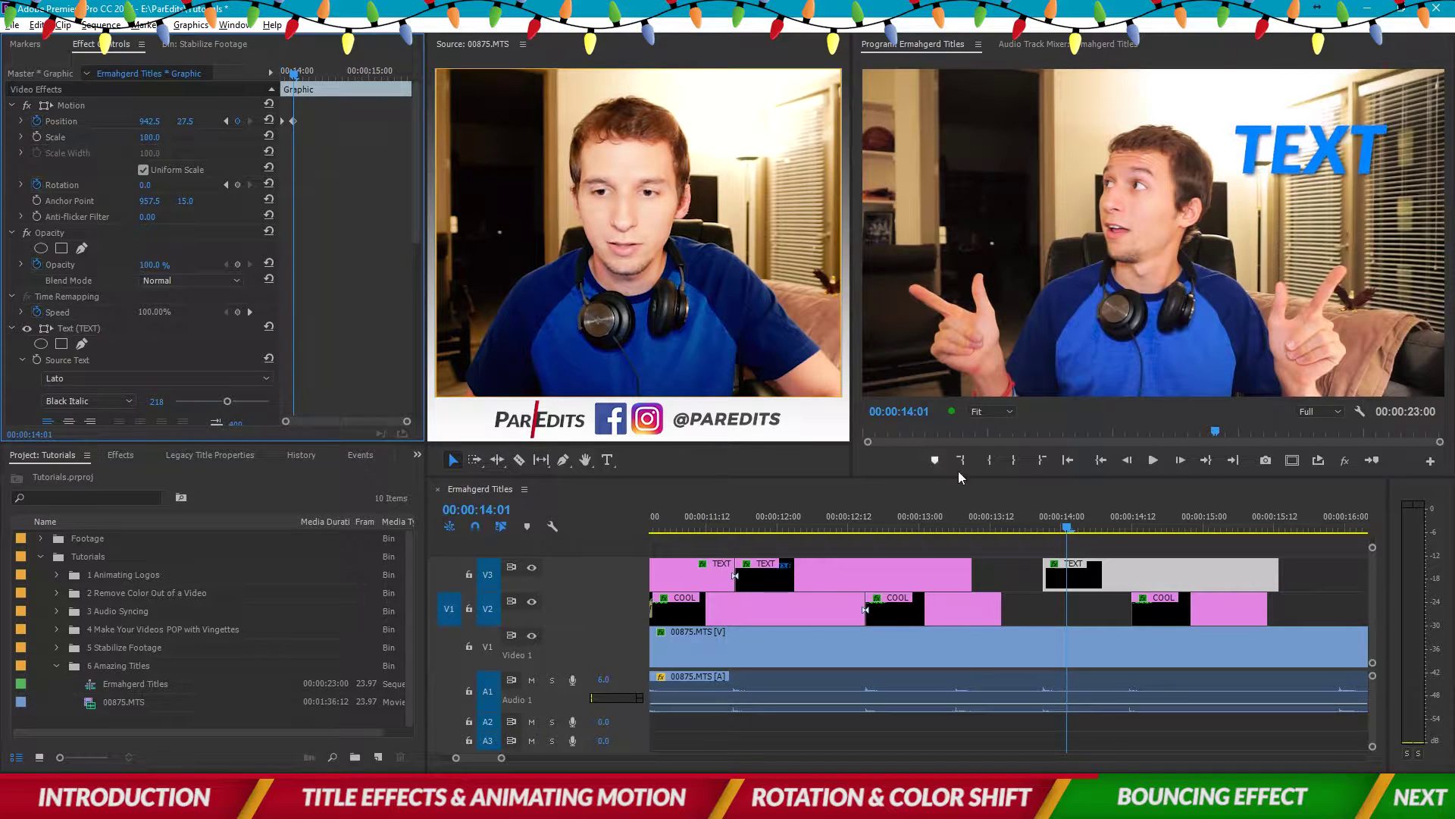
- Set the pasted COOL clip's first Position keyframe at 00:00:14:12 to 957.5, -387.5
{"action": "left_click", "coordinate": [1137, 522]}
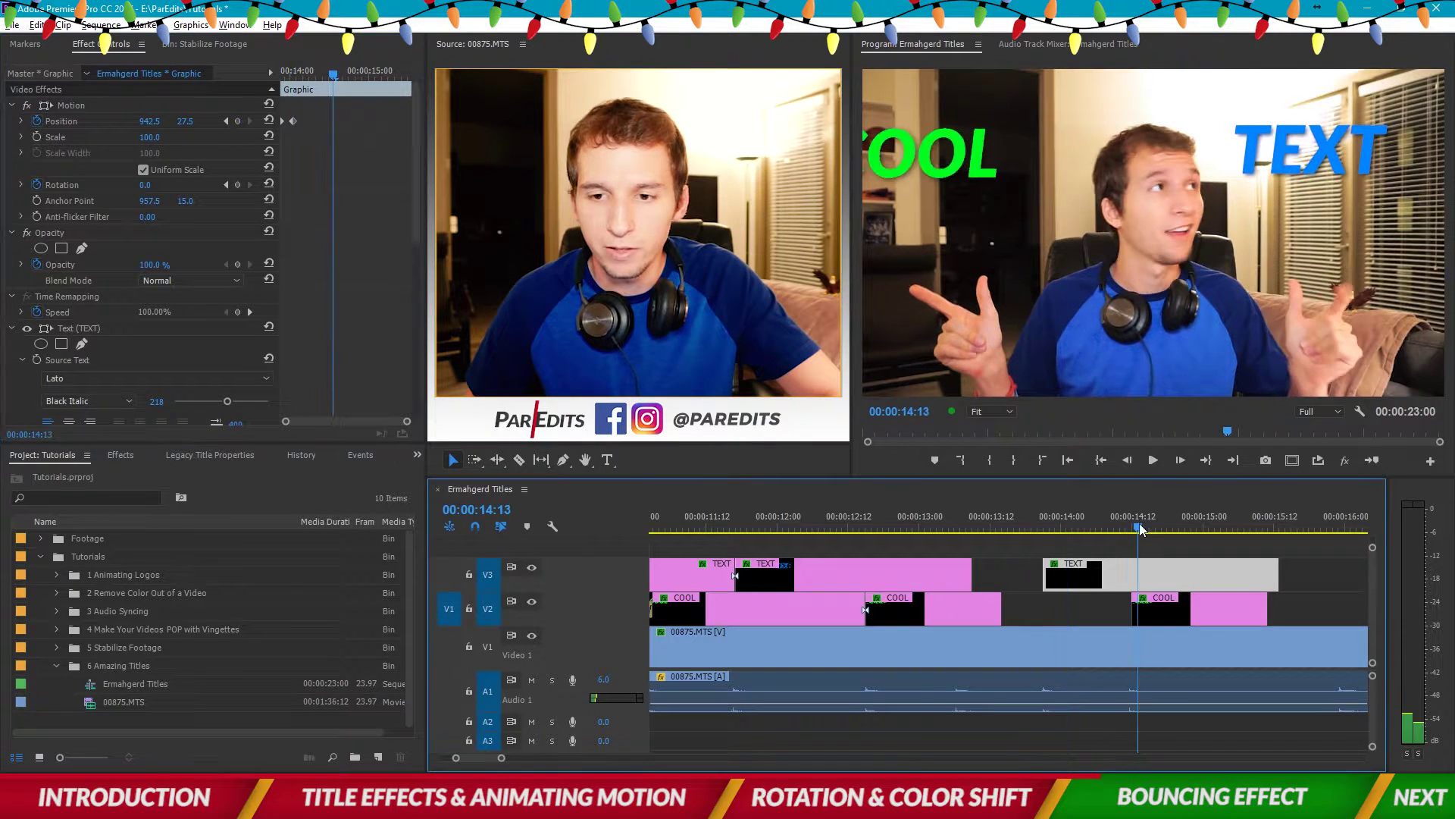
{"action": "left_click", "coordinate": [1165, 618]}
{"action": "left_click_drag", "start_coordinate": [185, 121], "coordinate": [156, 121]}
- Delete the pasted COOL clip's second Position keyframe and set a new one at 00:00:14:16 to 957.5, -25.5
{"action": "left_click", "coordinate": [303, 122]}
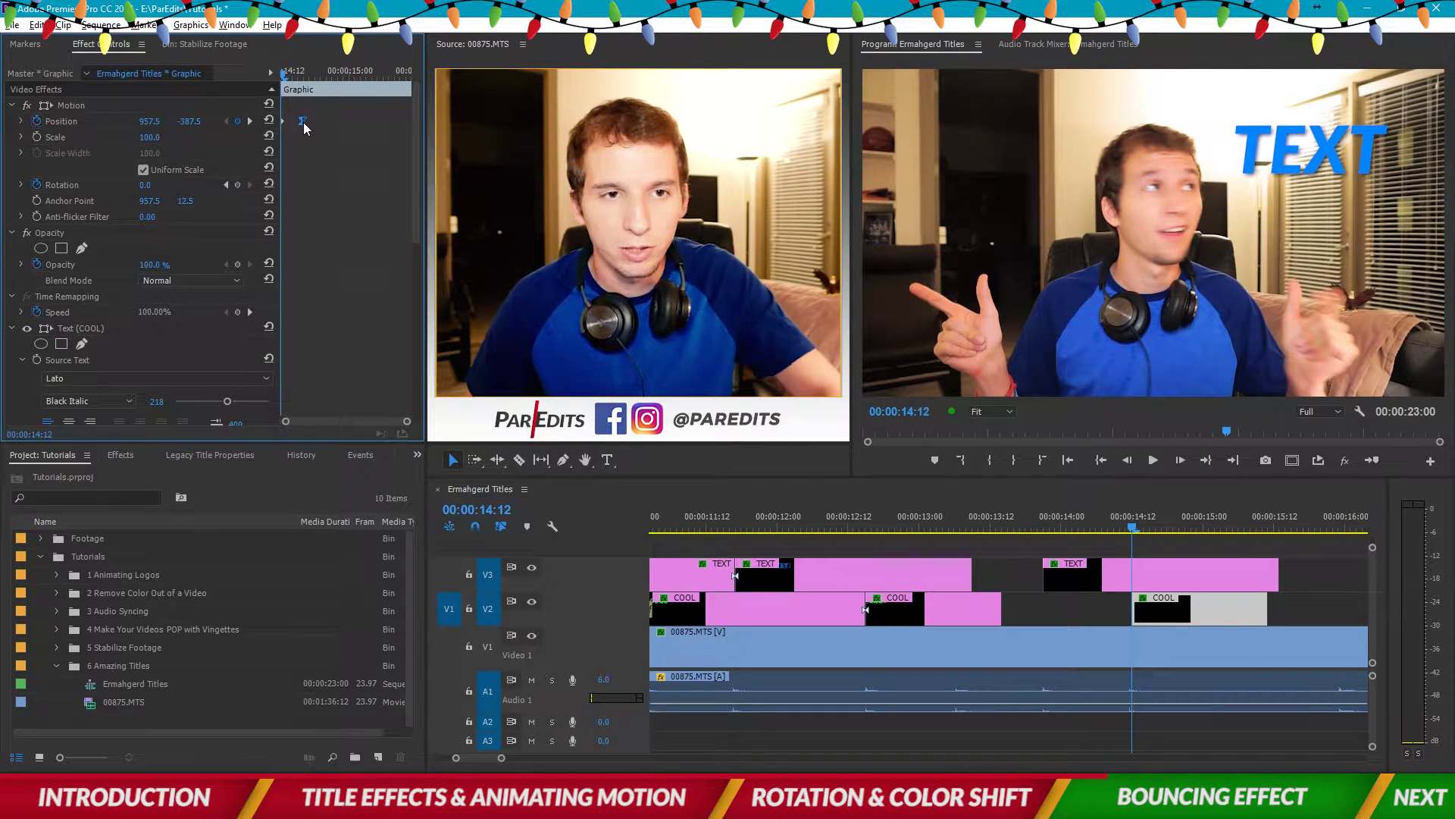
{"action": "key", "text": "Delete"}
{"action": "key", "text": "Right"}
{"action": "key", "text": "Right"}
{"action": "key", "text": "Right"}
{"action": "key", "text": "Right"}
{"action": "left_click_drag", "start_coordinate": [189, 121], "coordinate": [218, 121]}
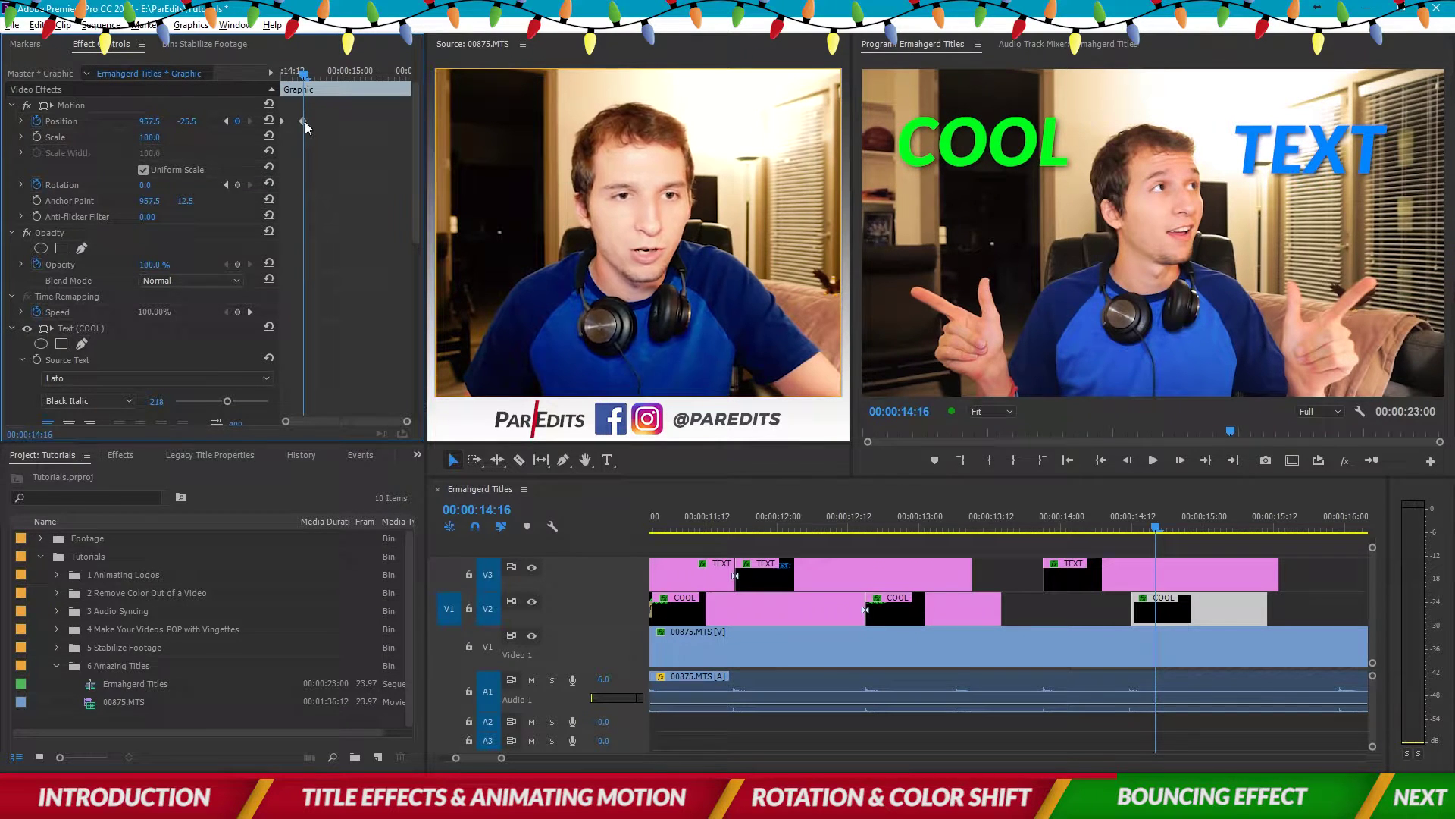
- Apply Ease In to the pasted COOL clip's Position keyframe at 00:00:14:16
{"action": "right_click", "coordinate": [306, 128]}
{"action": "mouse_move", "coordinate": [424, 248]}
{"action": "left_click", "coordinate": [515, 338]}
- Apply Ease In to the pasted TEXT clip's Position keyframe at 00:00:14:01
{"action": "left_click", "coordinate": [1106, 584]}
{"action": "right_click", "coordinate": [293, 123]}
{"action": "mouse_move", "coordinate": [379, 247]}
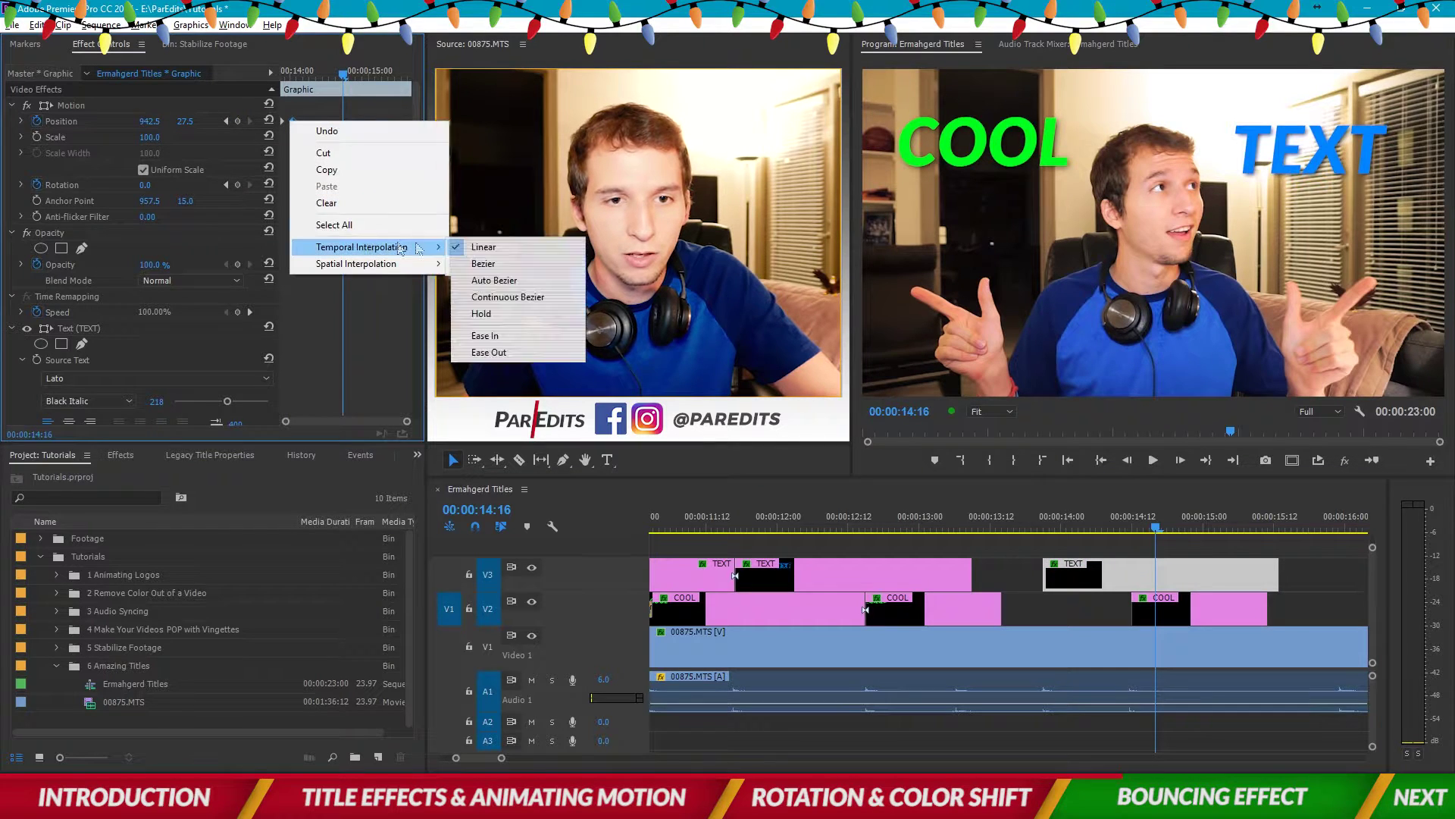
{"action": "left_click", "coordinate": [497, 333]}
- Add an eased TEXT Position keyframe of 942.5, 27.5 at 00:00:14:03 and increase the vertical Position at 00:00:14:01 to create an overshoot
{"action": "key", "text": "Up"}
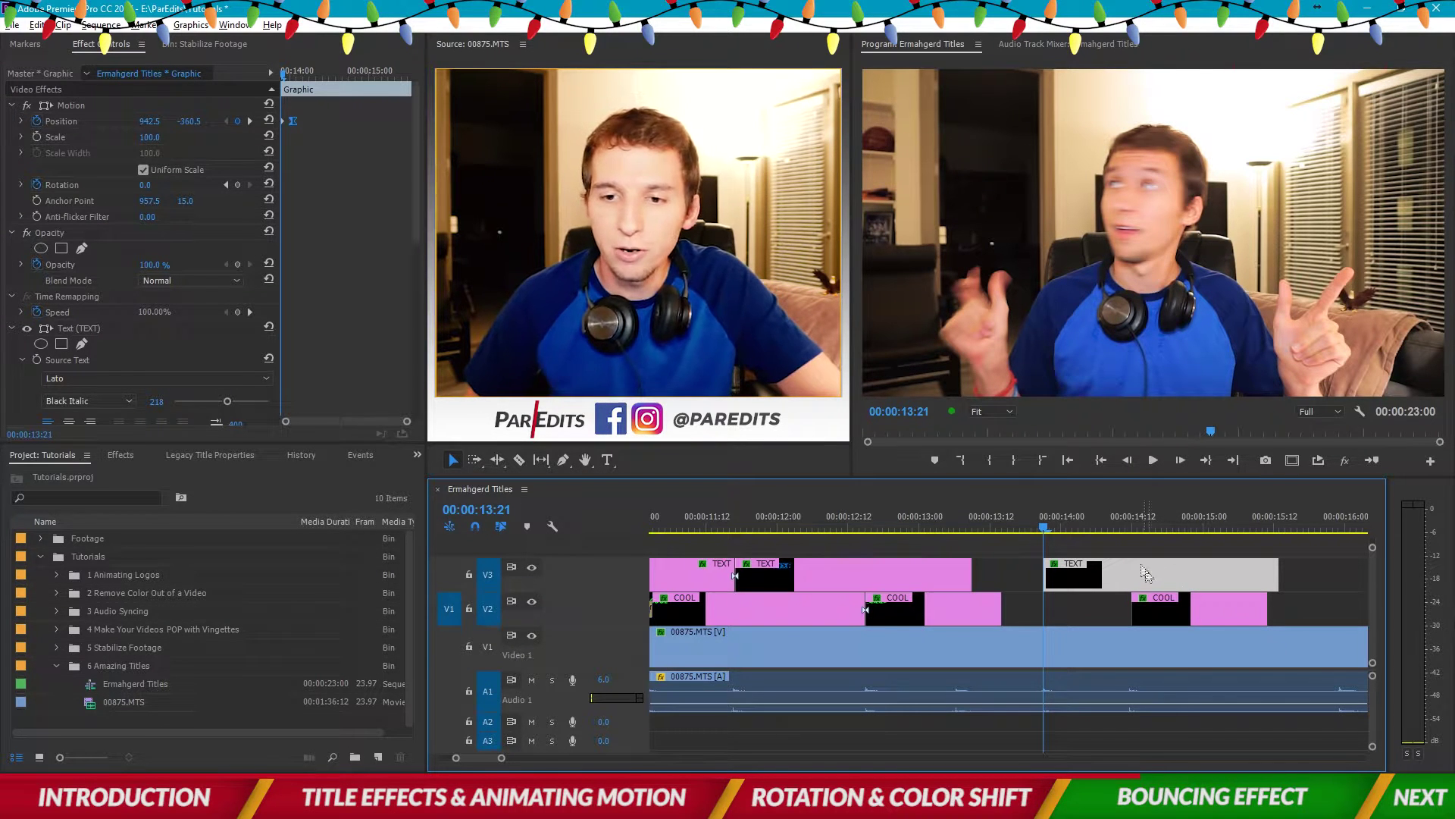
{"action": "left_click_drag", "start_coordinate": [407, 422], "coordinate": [348, 426]}
{"action": "left_click_drag", "start_coordinate": [284, 80], "coordinate": [367, 91]}
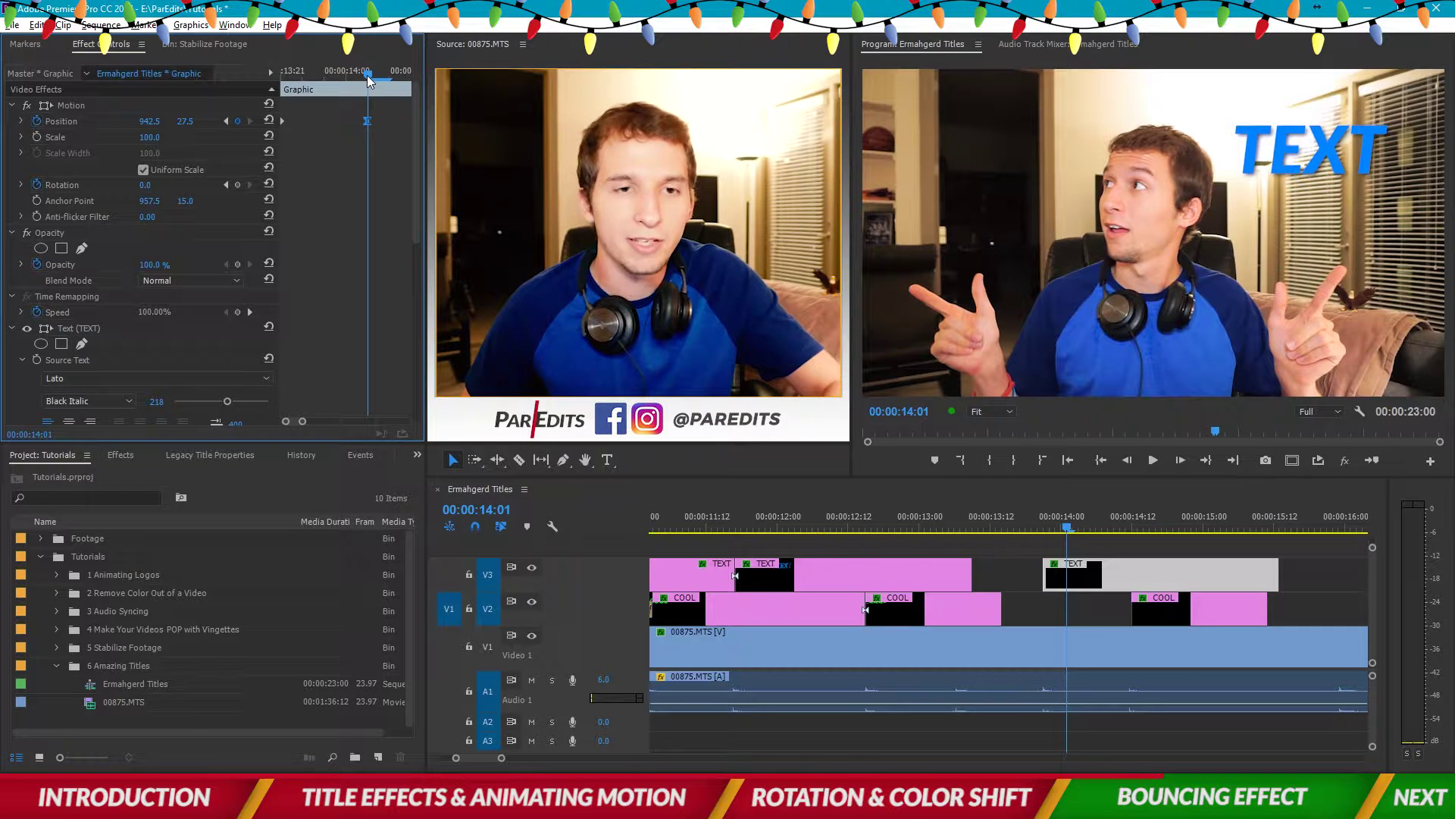
{"action": "key", "text": "Right"}
{"action": "key", "text": "Right"}
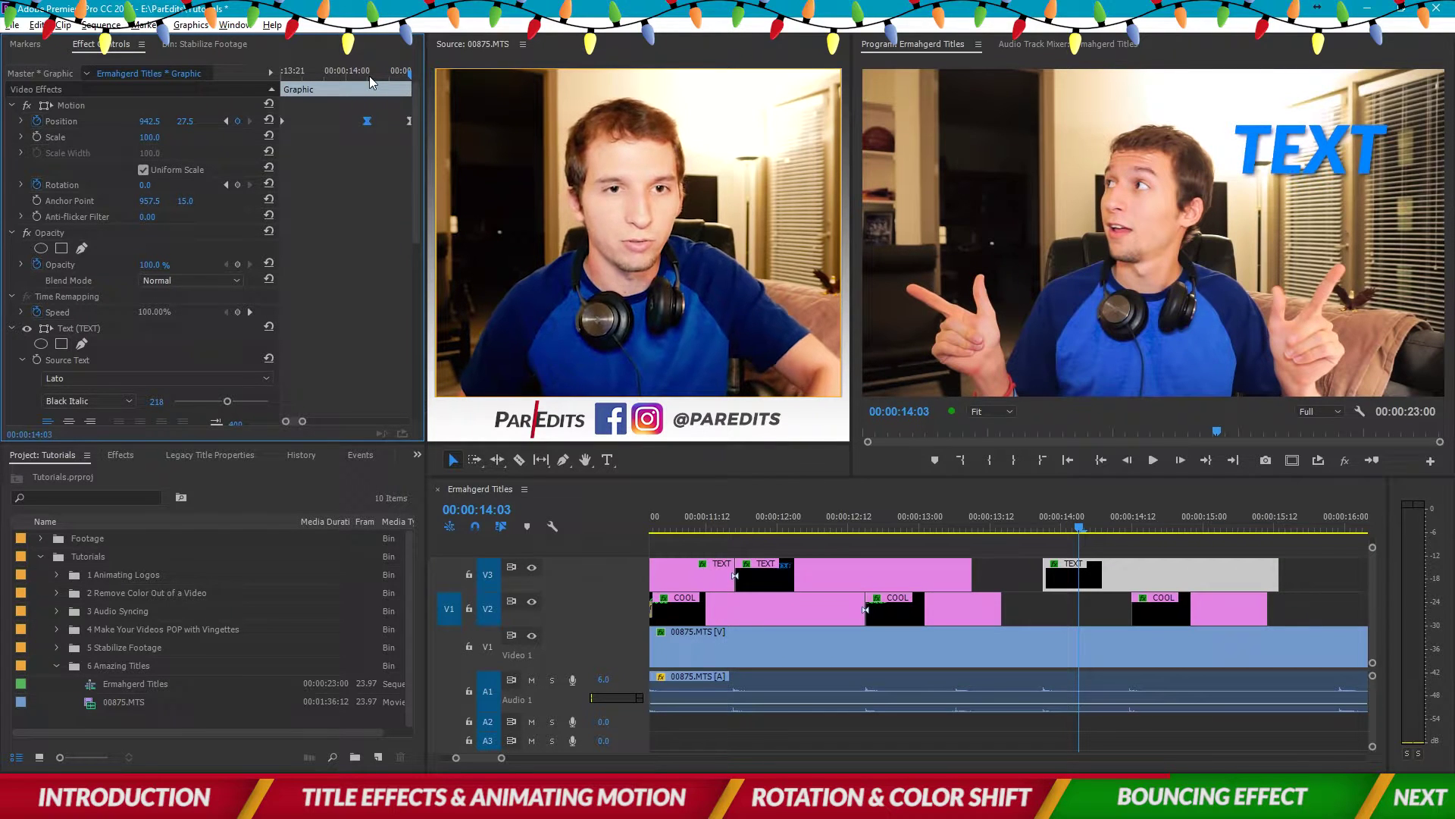
{"action": "left_click", "coordinate": [389, 72]}
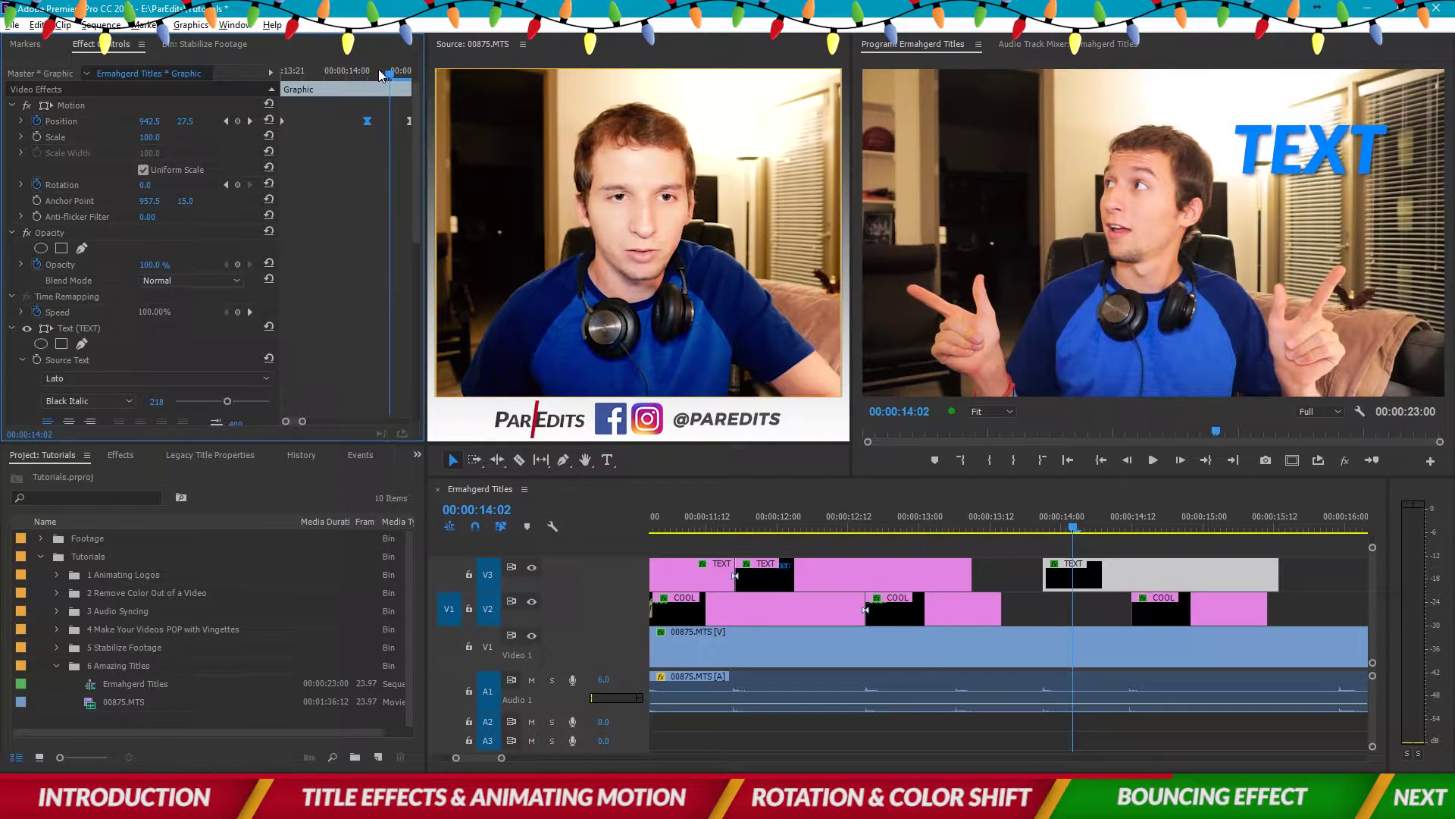
{"action": "key", "text": "Left"}
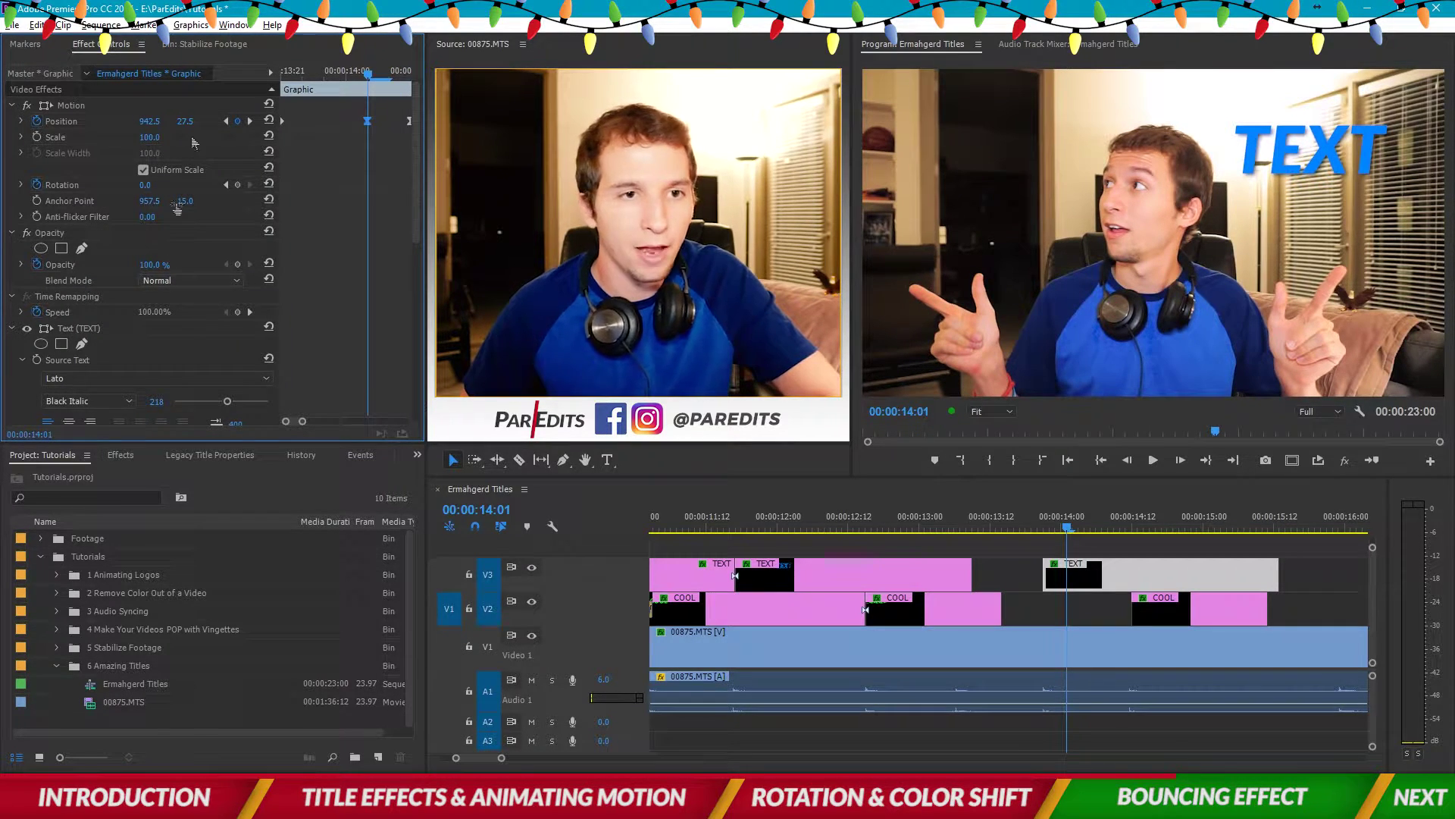
{"action": "left_click_drag", "start_coordinate": [185, 121], "coordinate": [212, 122]}
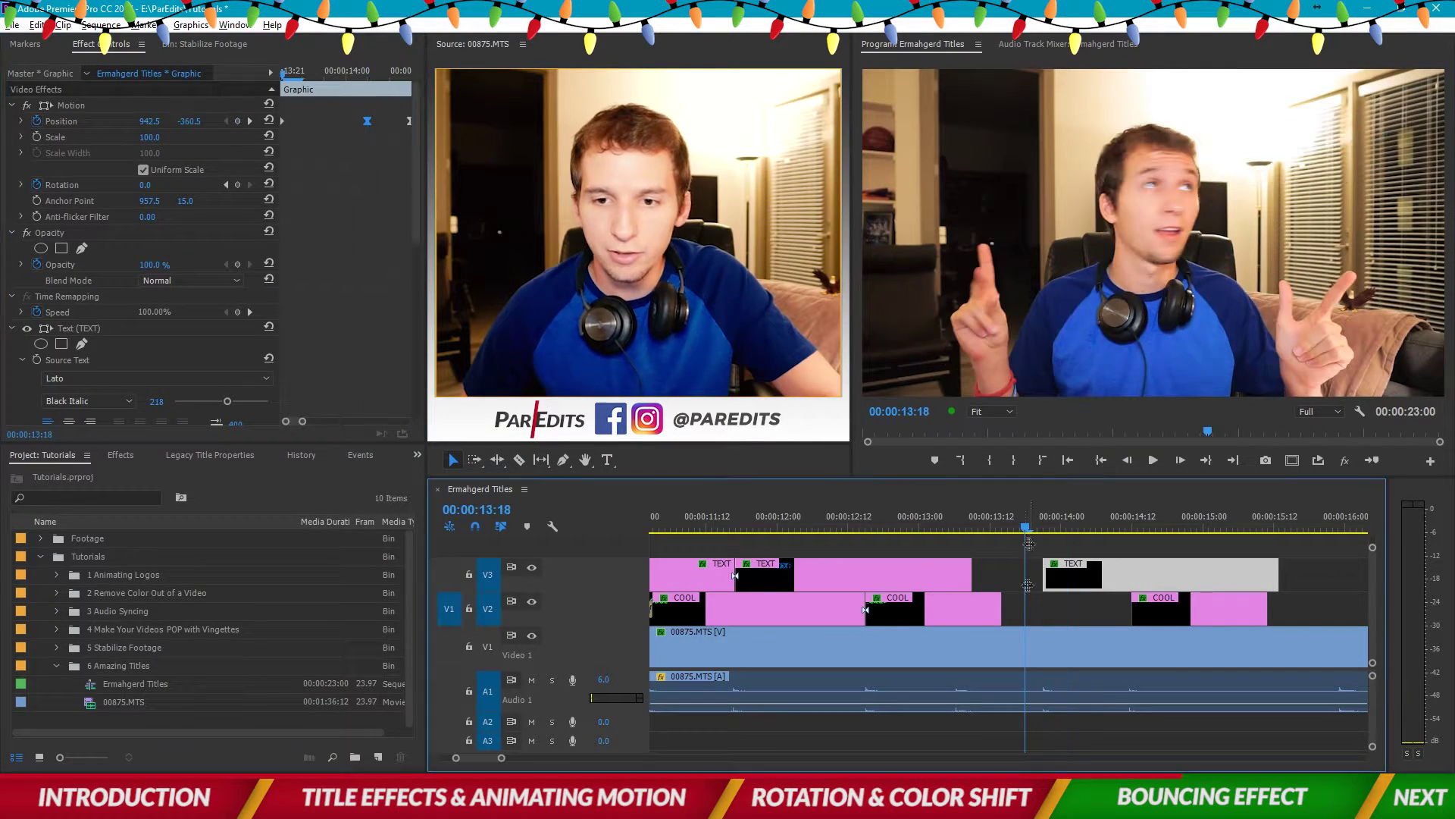
- Play back the bouncing entrance of the TEXT and COOL titles
{"action": "left_click", "coordinate": [1084, 610]}
{"action": "key", "text": "space"}
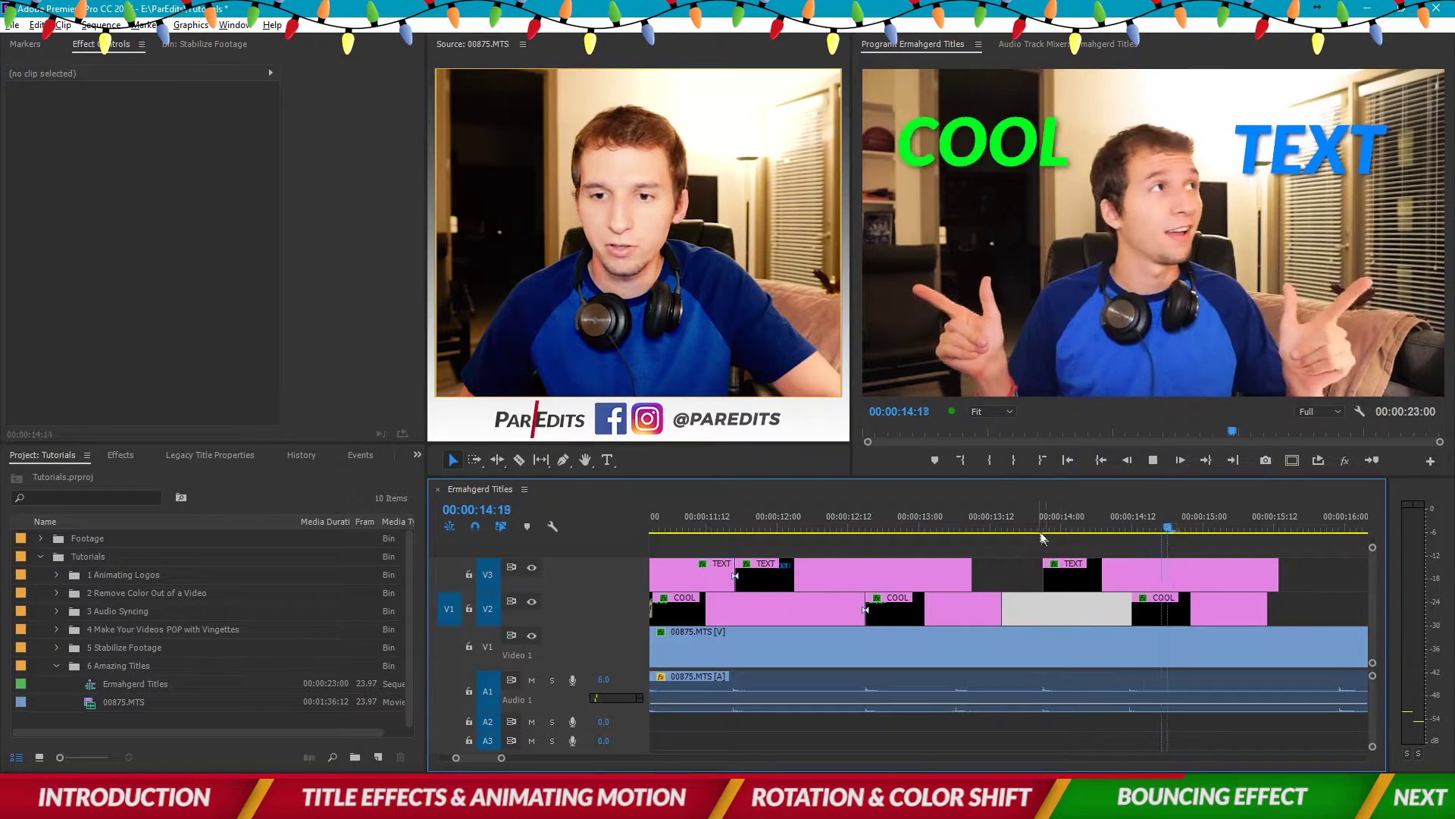
{"action": "left_click", "coordinate": [1005, 526]}
{"action": "key", "text": "space"}
{"action": "key", "text": "space"}
{"action": "left_click", "coordinate": [1043, 523]}
- Copy the bouncing TEXT and COOL clips and paste them further along the timeline, with TEXT starting at 00:00:15:23
{"action": "left_click", "coordinate": [1080, 580]}
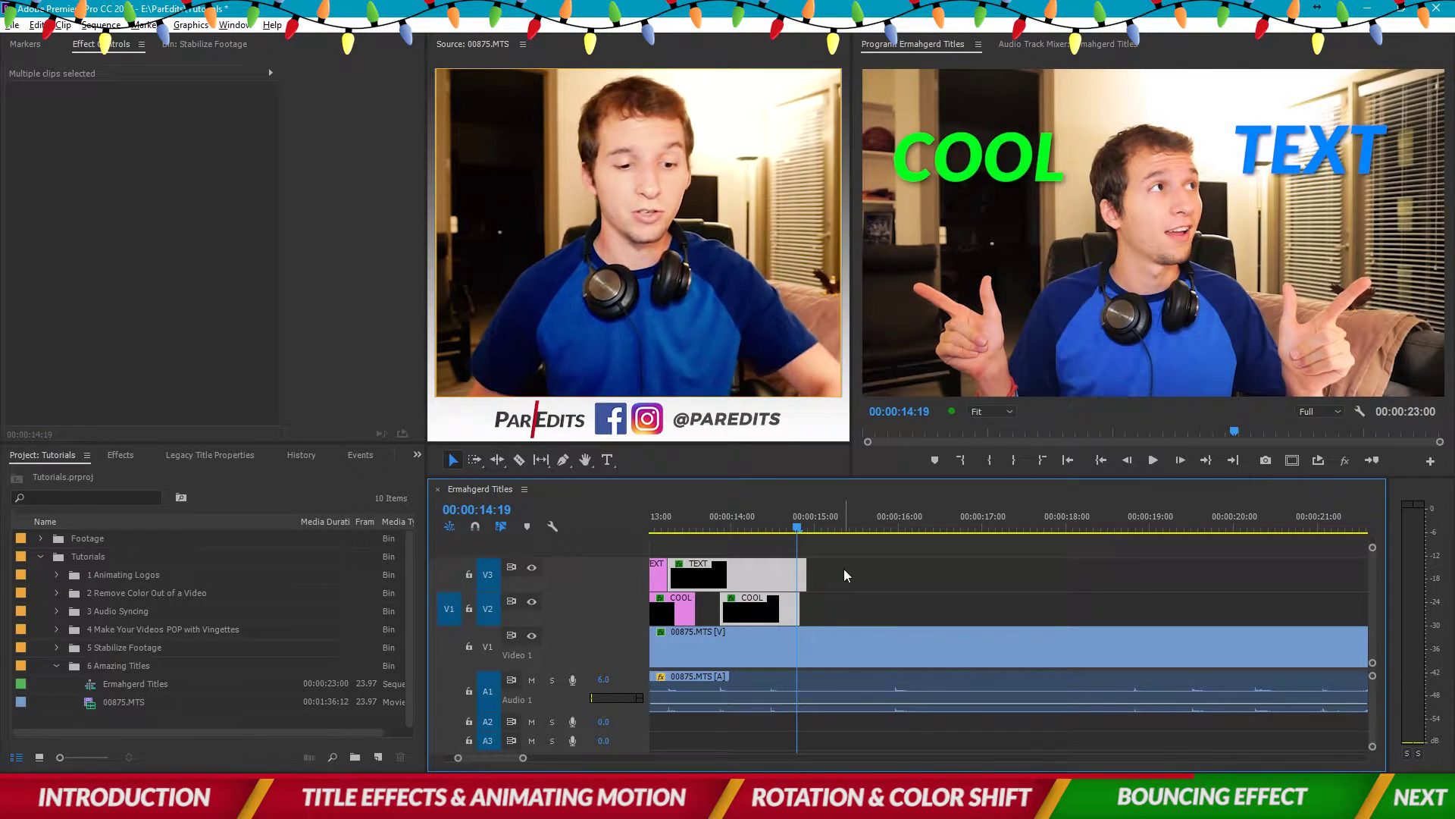
{"action": "left_click", "coordinate": [829, 522]}
{"action": "key", "text": "ctrl+v"}
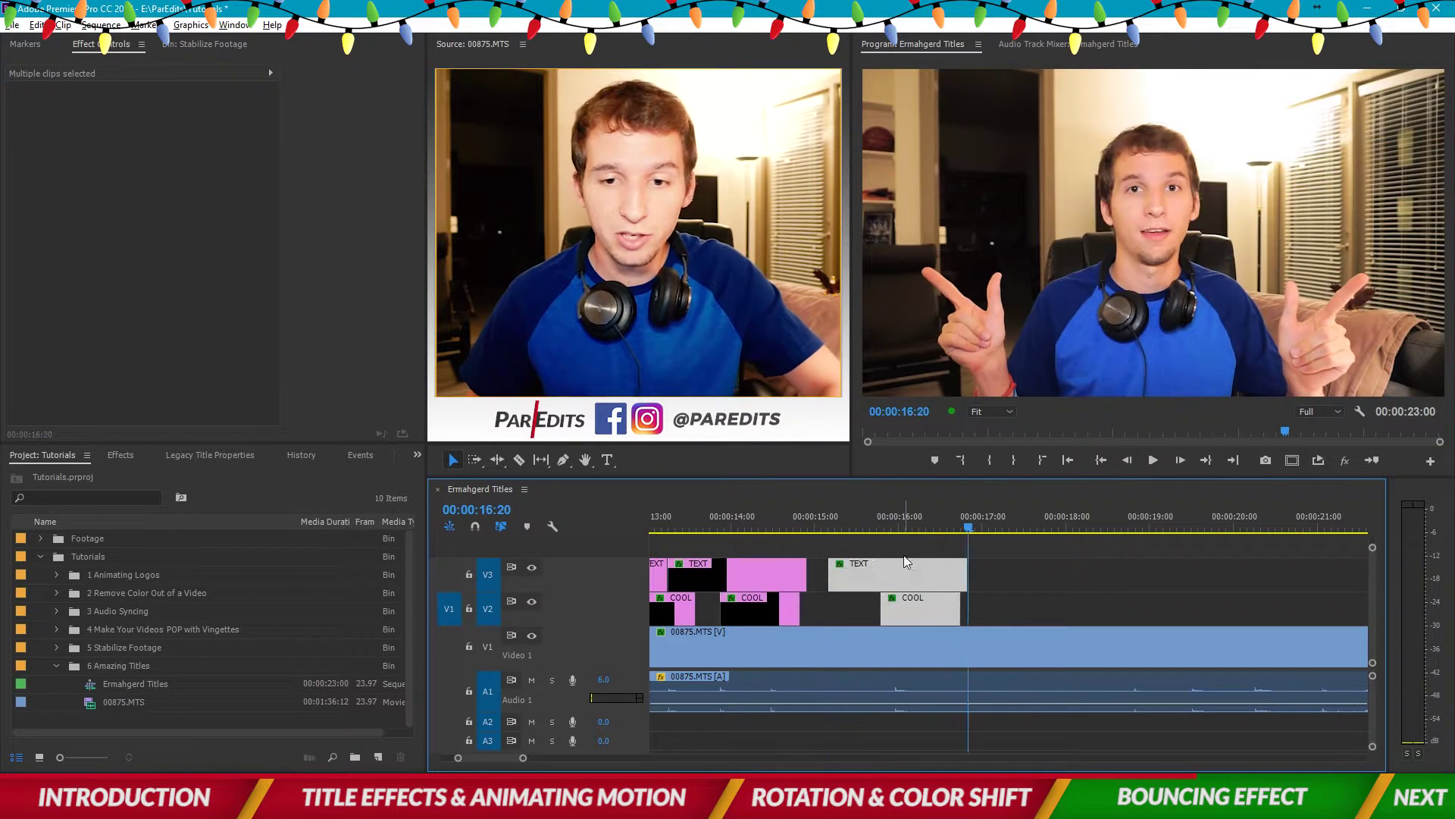
{"action": "left_click_drag", "start_coordinate": [885, 584], "coordinate": [948, 589]}
- Remove all Position keyframes from the newly pasted TEXT clip and set its Position to 942.5, 23.5
{"action": "left_click", "coordinate": [902, 525]}
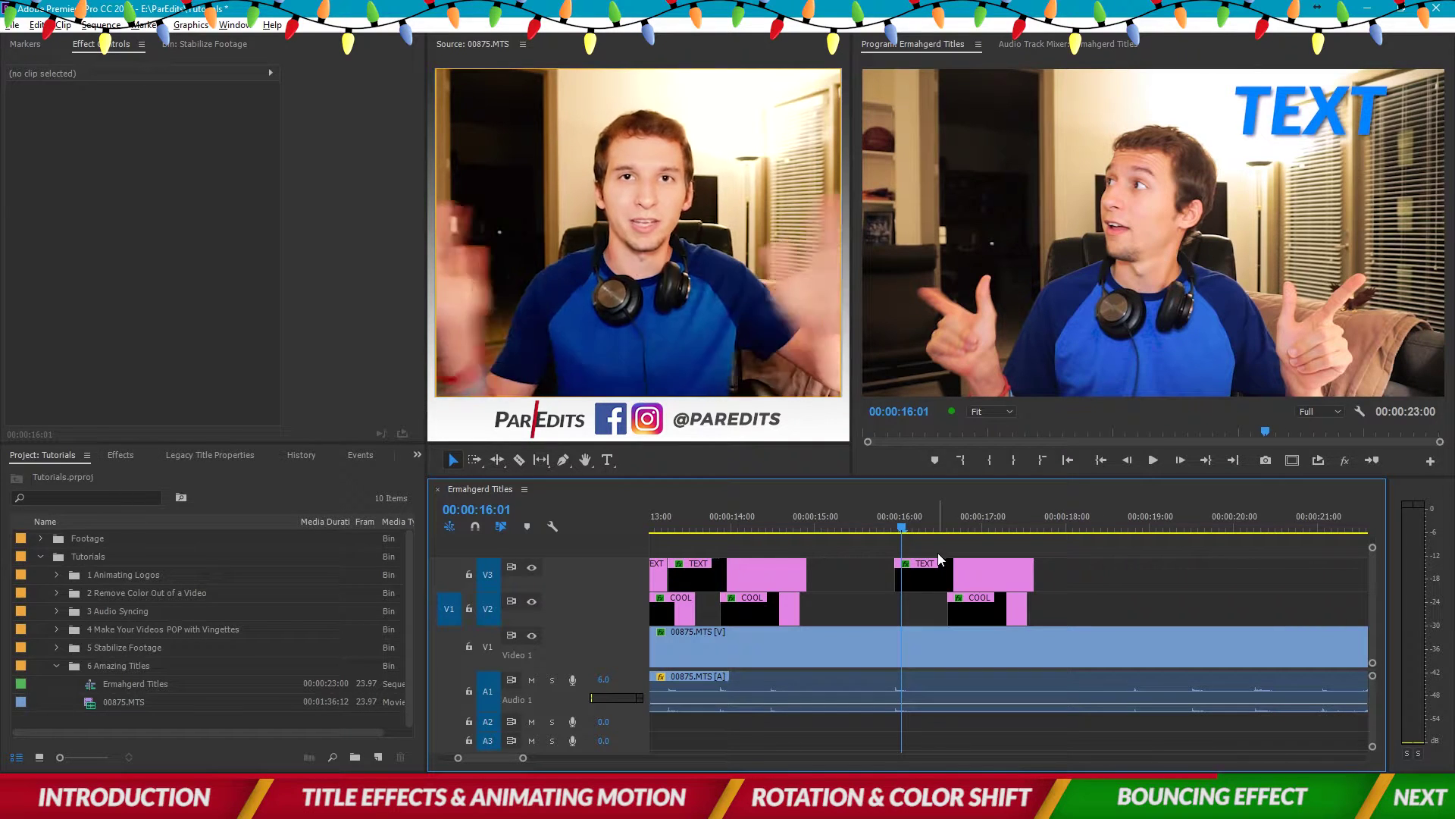
{"action": "left_click", "coordinate": [979, 576]}
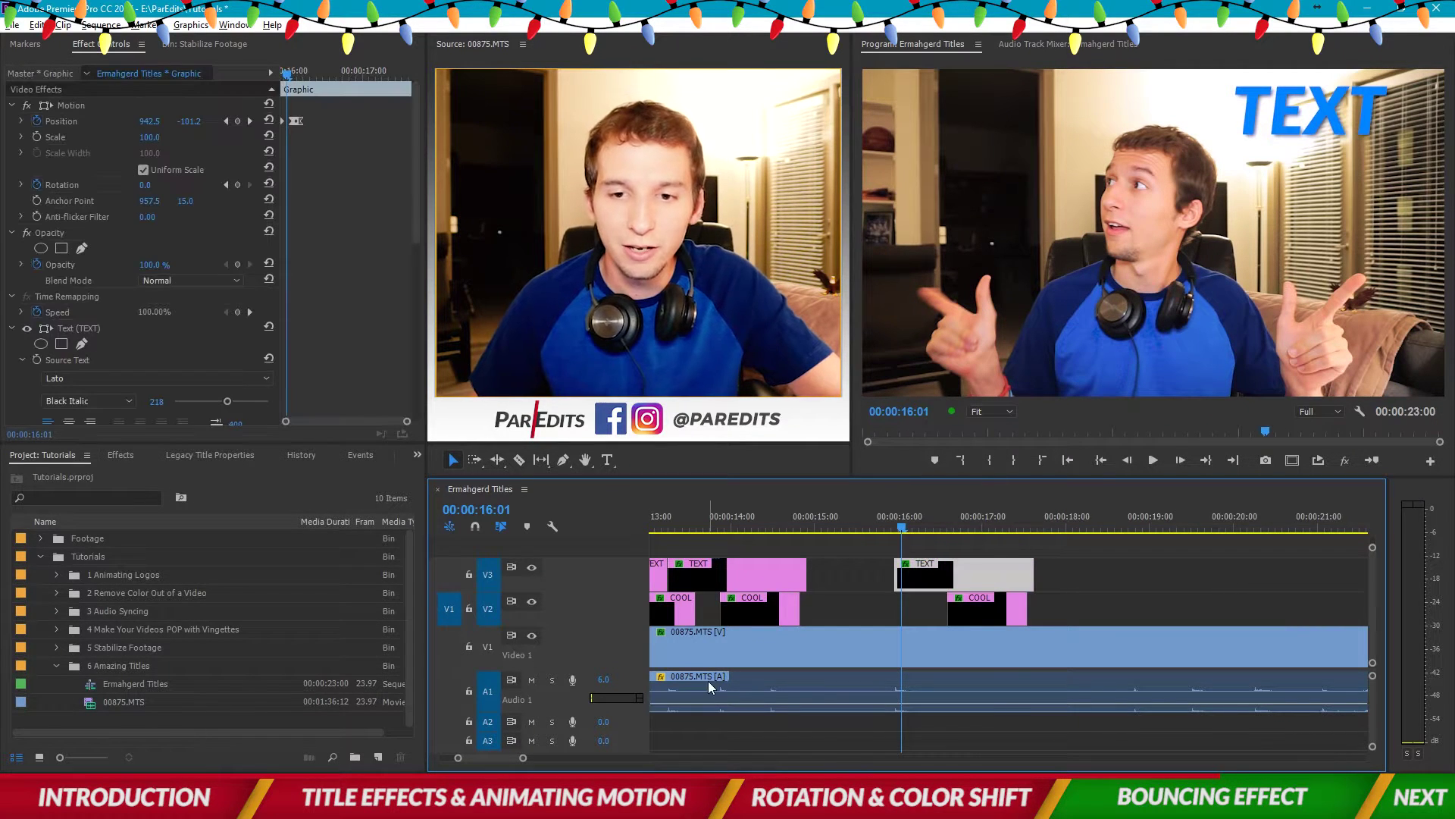
{"action": "key", "text": "Left"}
{"action": "key", "text": "Left"}
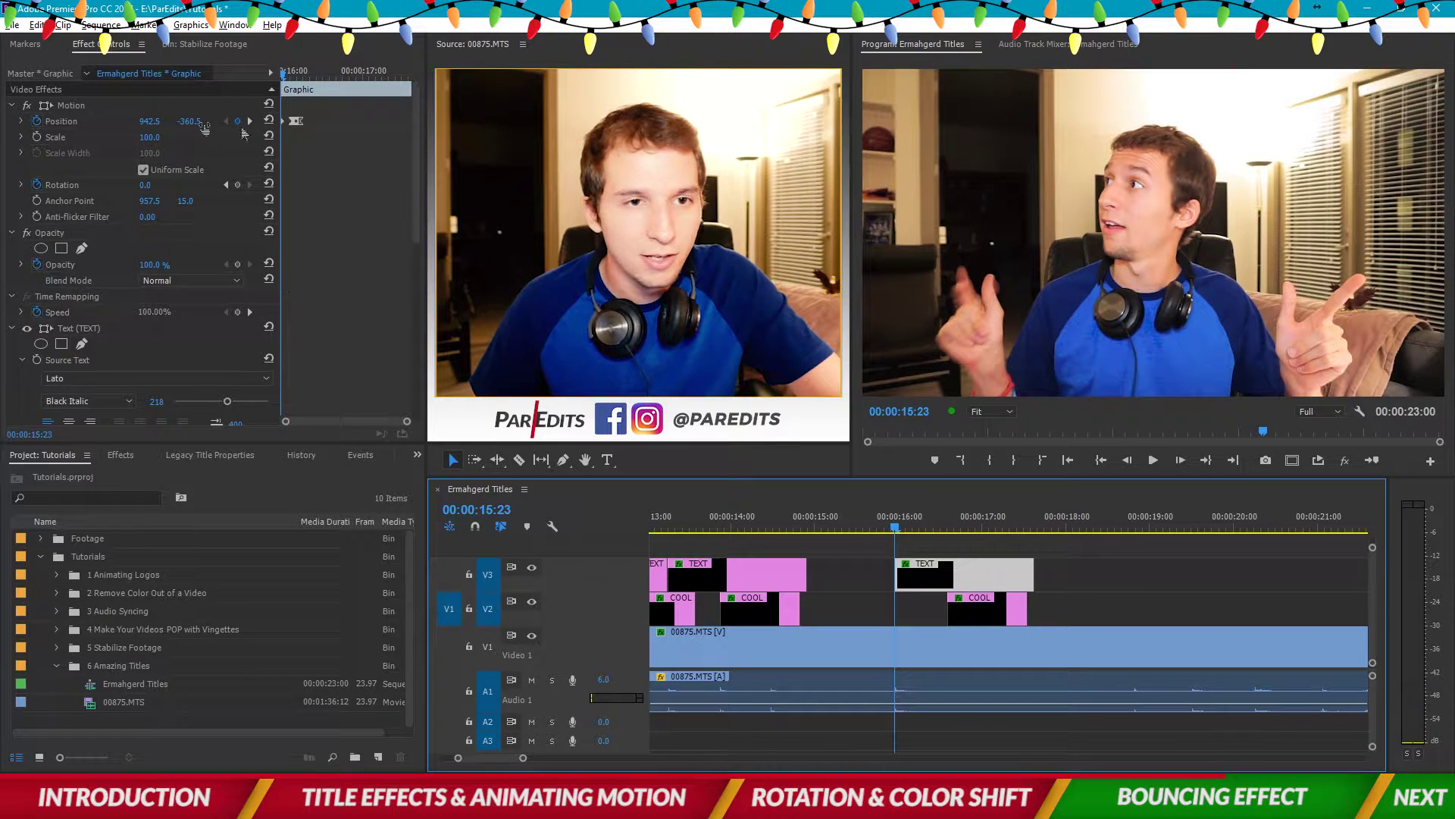
{"action": "left_click", "coordinate": [37, 121]}
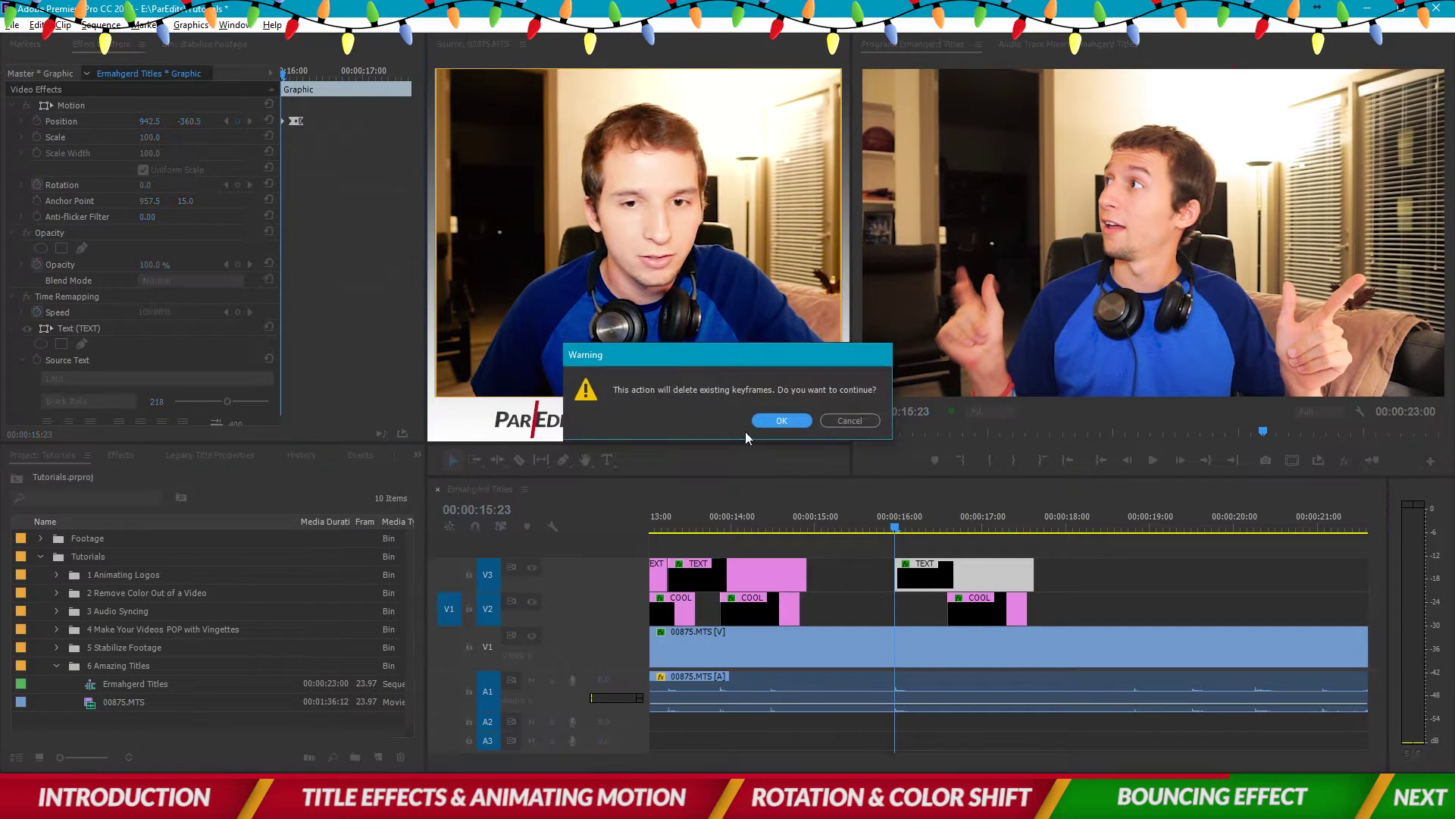
{"action": "left_click", "coordinate": [782, 421]}
{"action": "left_click_drag", "start_coordinate": [188, 127], "coordinate": [258, 127]}
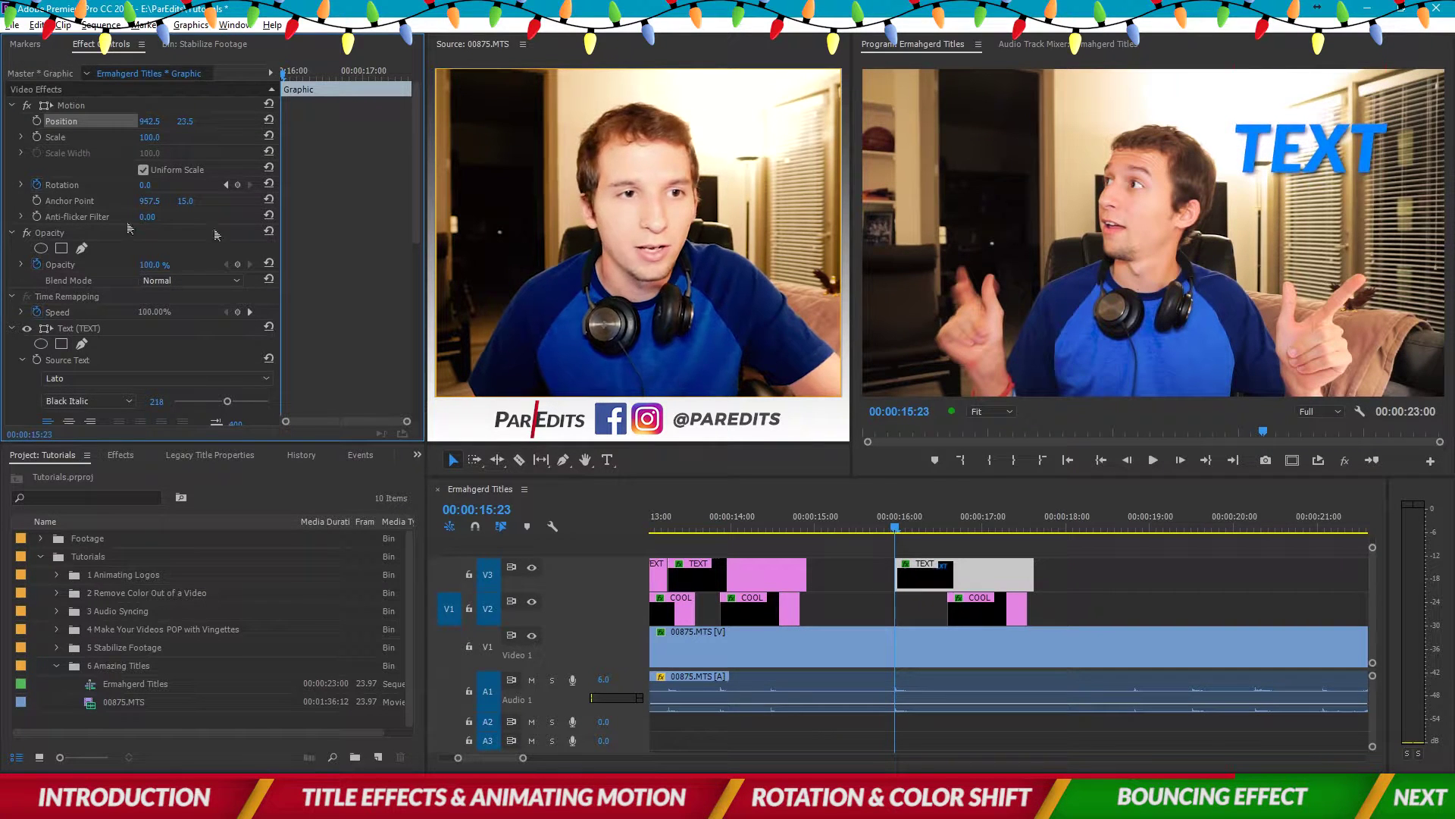
- Turn off Uniform Scale on the TEXT clip and keyframe only its Scale Width at 00:00:15:23
{"action": "left_click", "coordinate": [37, 137]}
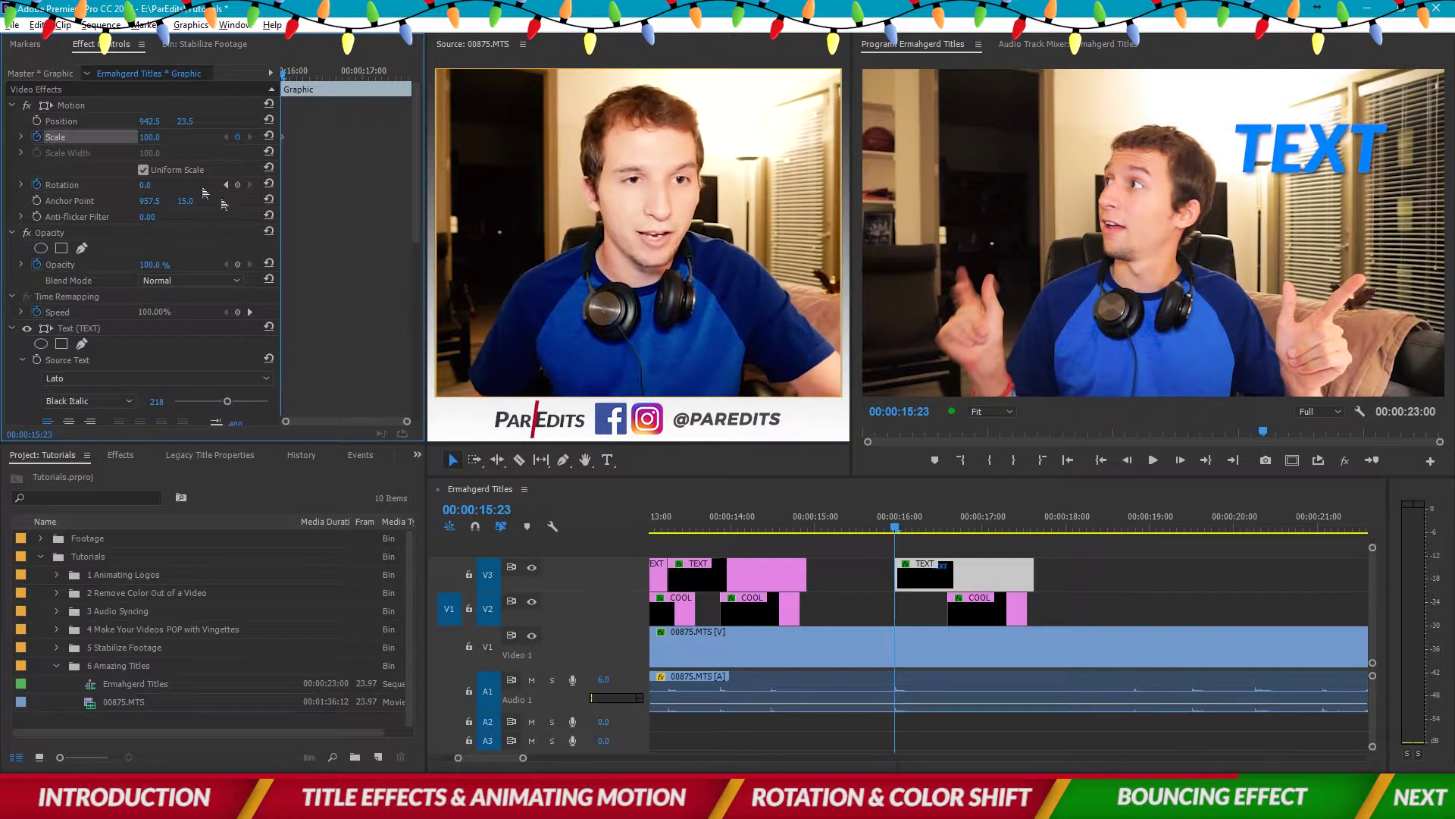
{"action": "left_click", "coordinate": [143, 170]}
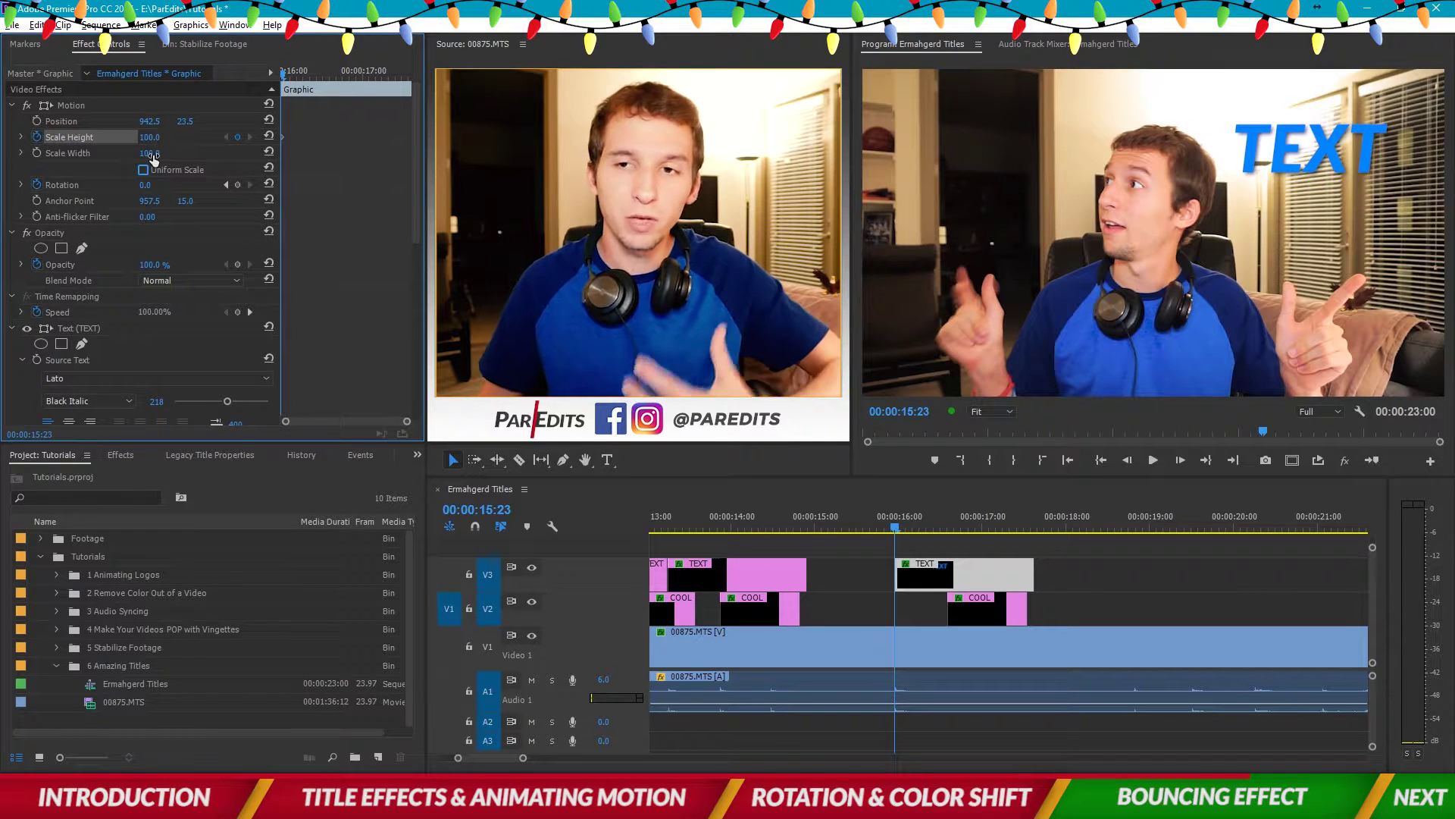
{"action": "left_click", "coordinate": [36, 137]}
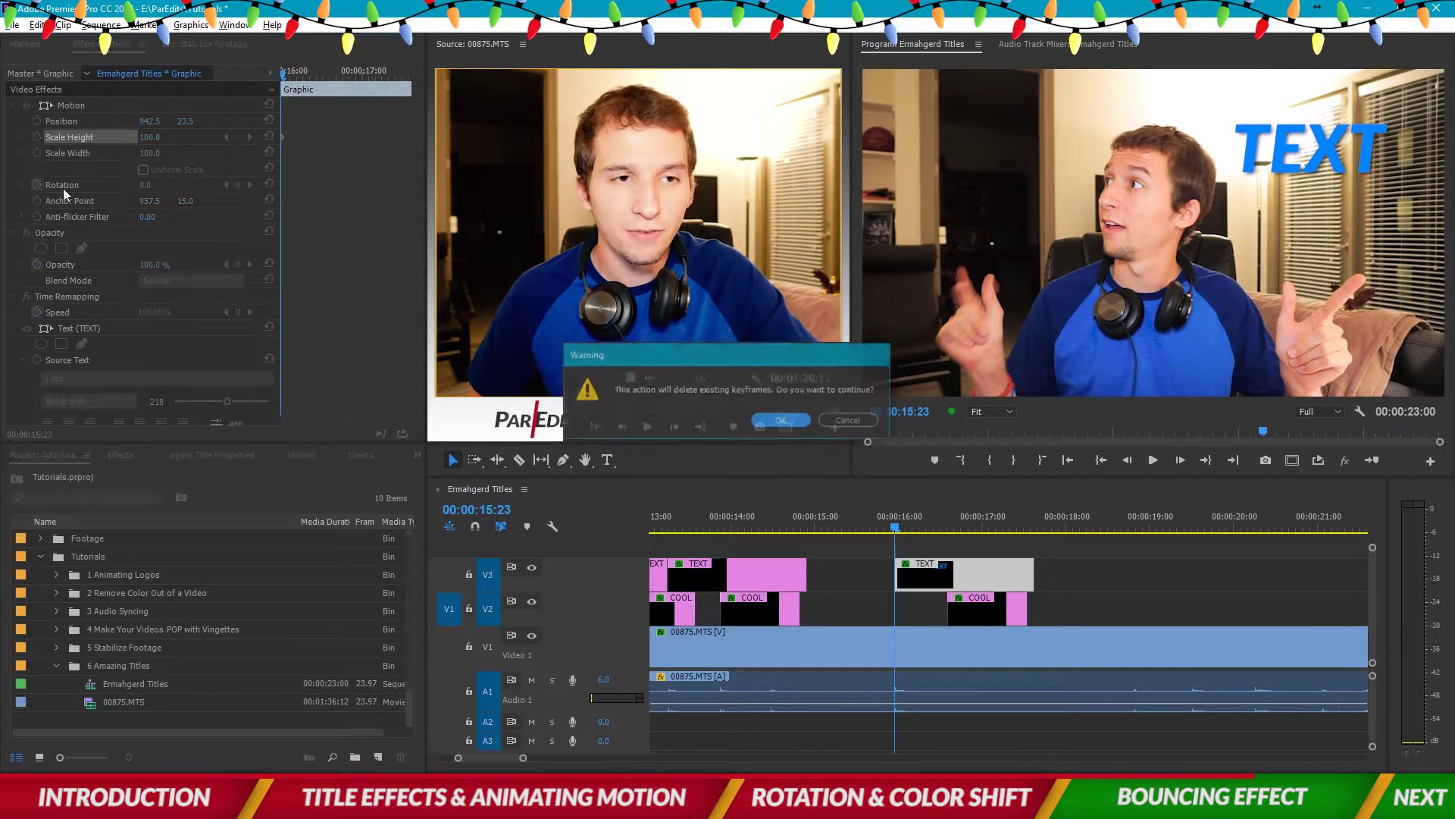
{"action": "left_click", "coordinate": [779, 424]}
{"action": "left_click", "coordinate": [36, 153]}
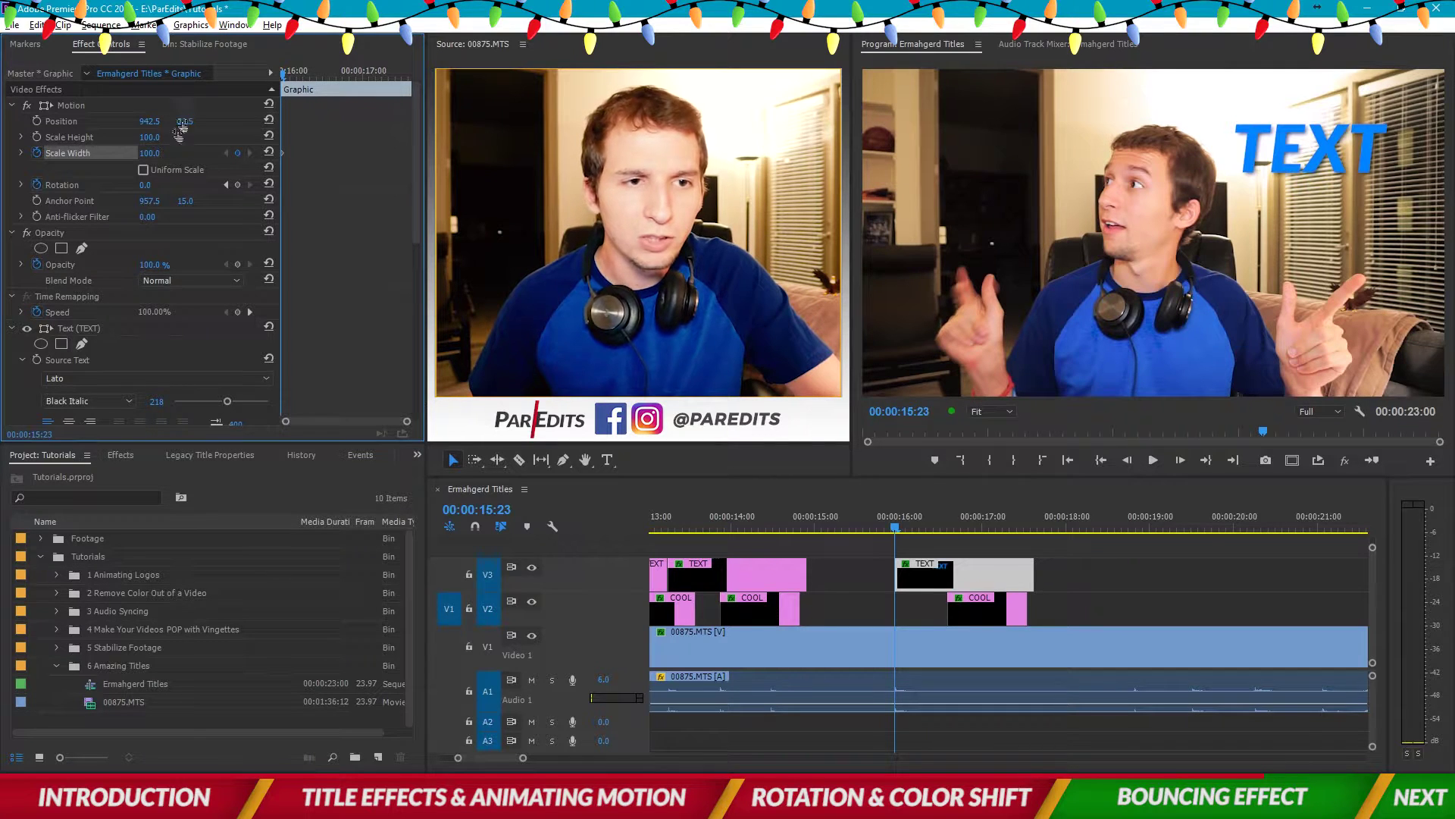
- Try reducing the TEXT clip's Scale Width to 0 with its current anchor point, and undo the change
{"action": "left_click_drag", "start_coordinate": [150, 153], "coordinate": [87, 153]}
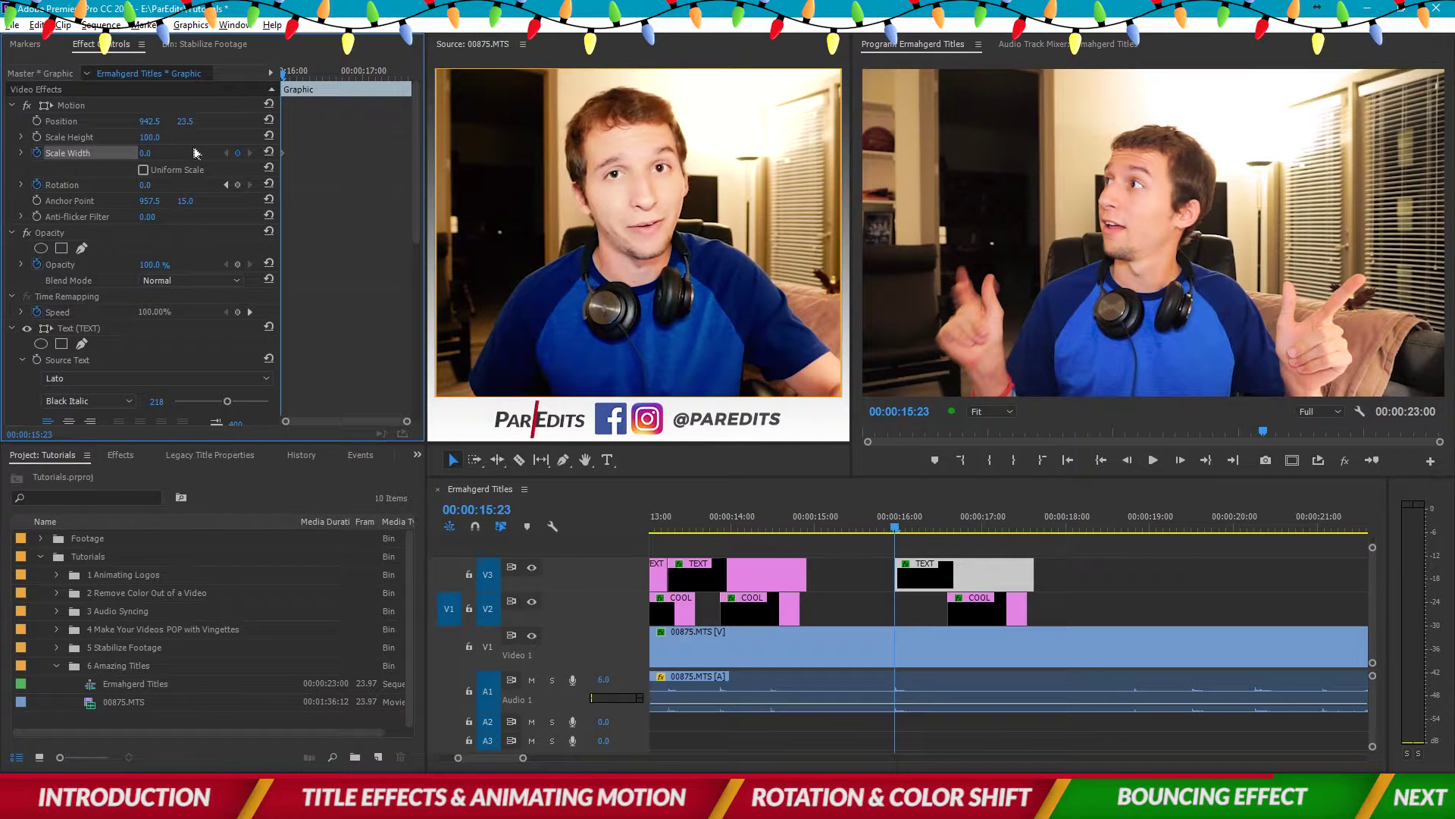
{"action": "key", "text": "ctrl+z"}
{"action": "left_click_drag", "start_coordinate": [146, 154], "coordinate": [82, 154]}
{"action": "key", "text": "ctrl+z"}
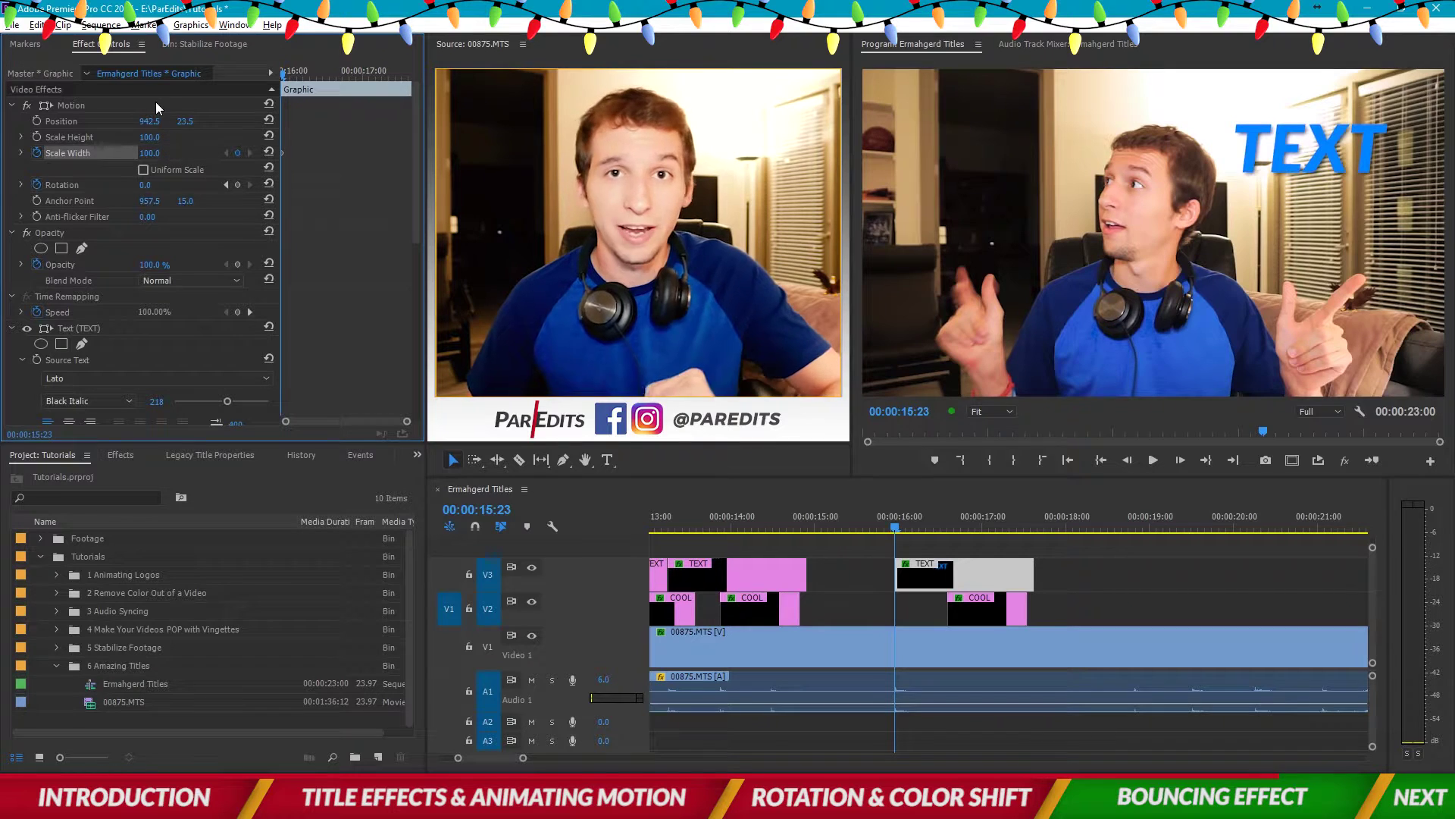
- Move the anchor point to the middle of the word TEXT at 1490.0, 254.0 and set Scale Width to 0 at 00:00:15:23
{"action": "left_click", "coordinate": [85, 201]}
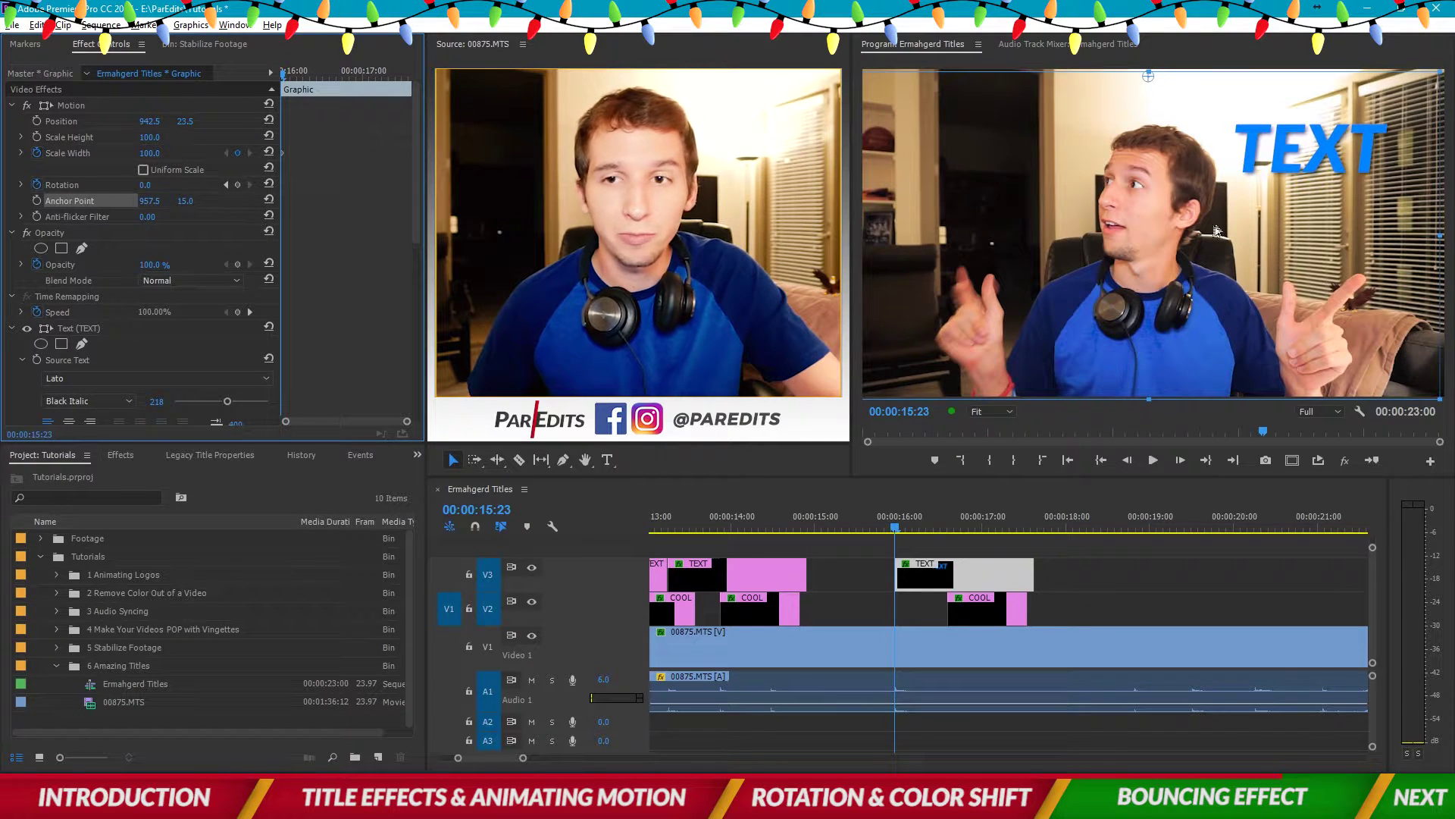
{"action": "left_click", "coordinate": [1146, 84]}
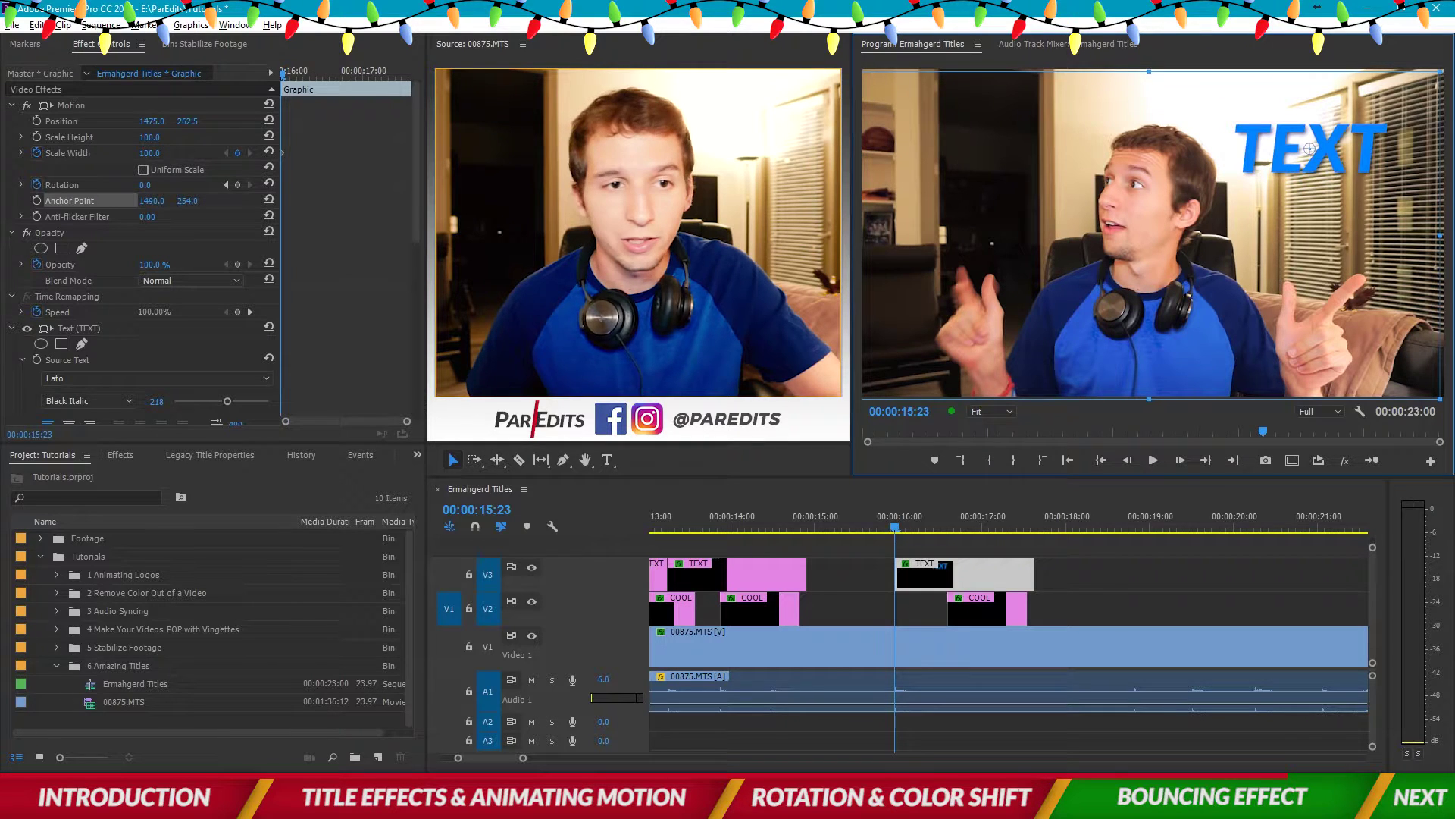
{"action": "left_click", "coordinate": [154, 154]}
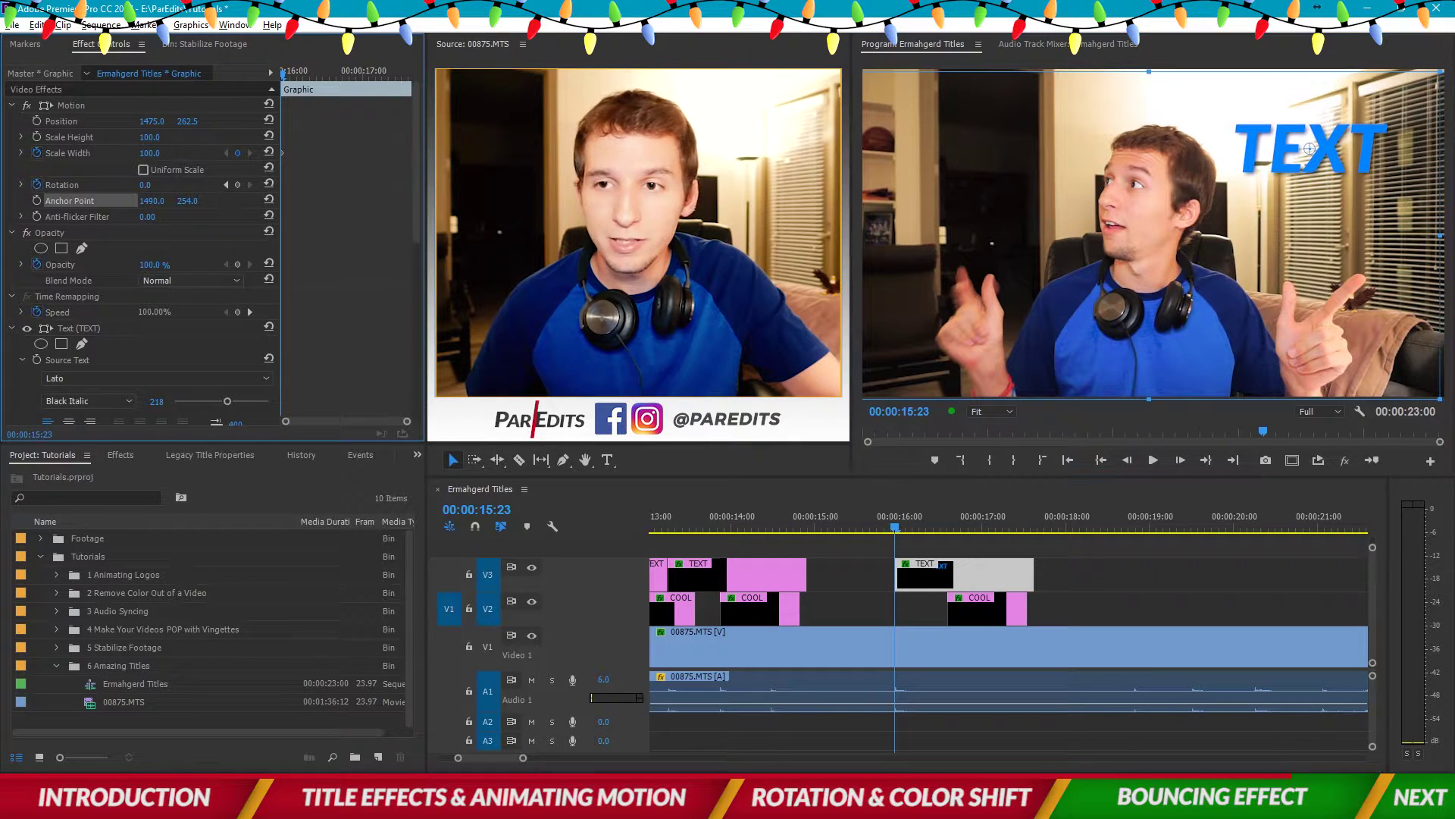
{"action": "left_click_drag", "start_coordinate": [154, 154], "coordinate": [78, 153]}
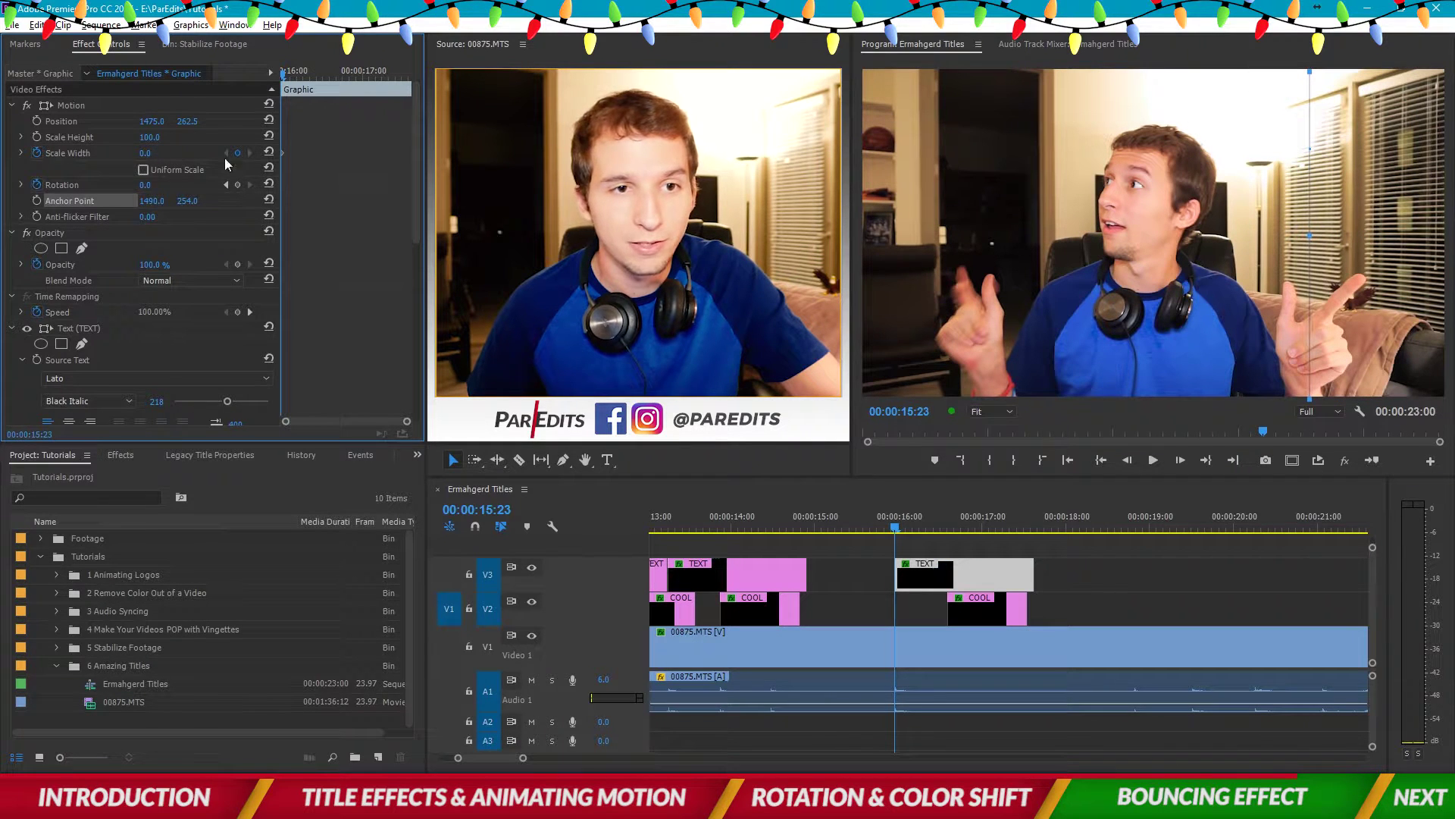
- Set the TEXT clip's Scale Width to 100 at 00:00:16:03
{"action": "key", "text": "Right"}
{"action": "key", "text": "Right"}
{"action": "key", "text": "Right"}
{"action": "key", "text": "Right"}
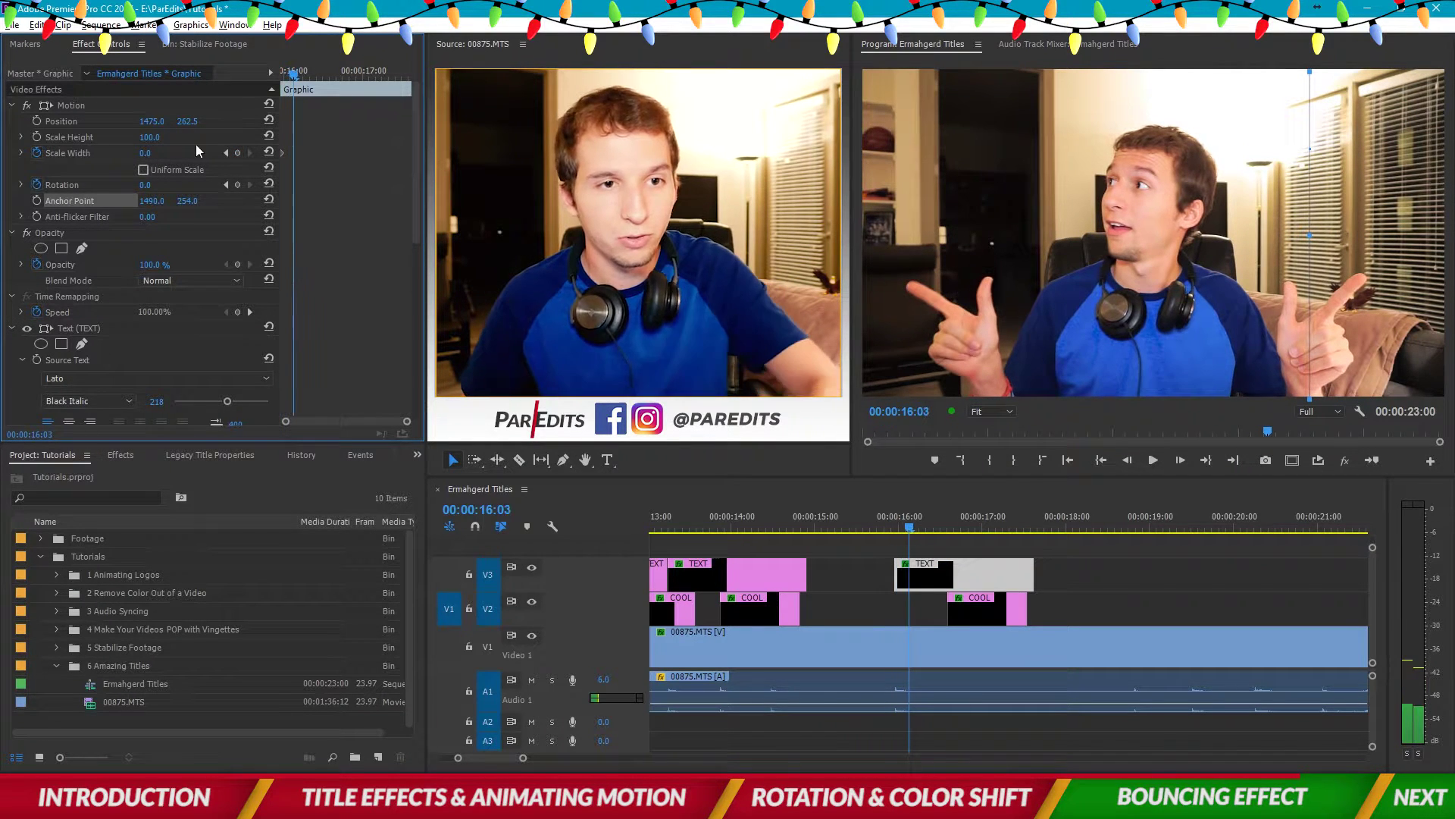
{"action": "left_click", "coordinate": [158, 150]}
{"action": "key", "text": "Return"}
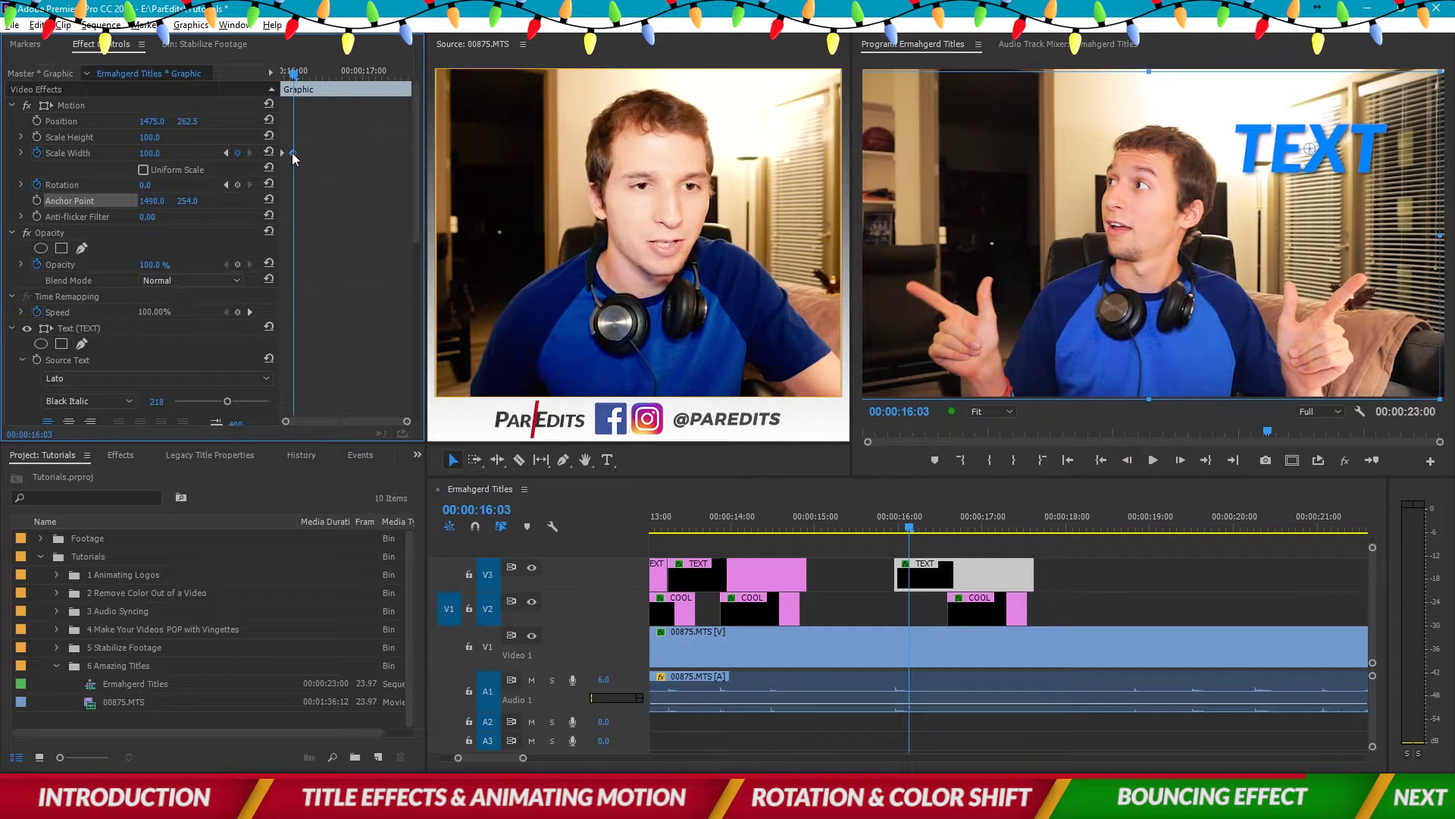
- Add a Scale Width keyframe of 100 at 00:00:16:05 and set the one at 00:00:16:03 to 105
{"action": "key", "text": "Right"}
{"action": "key", "text": "Right"}
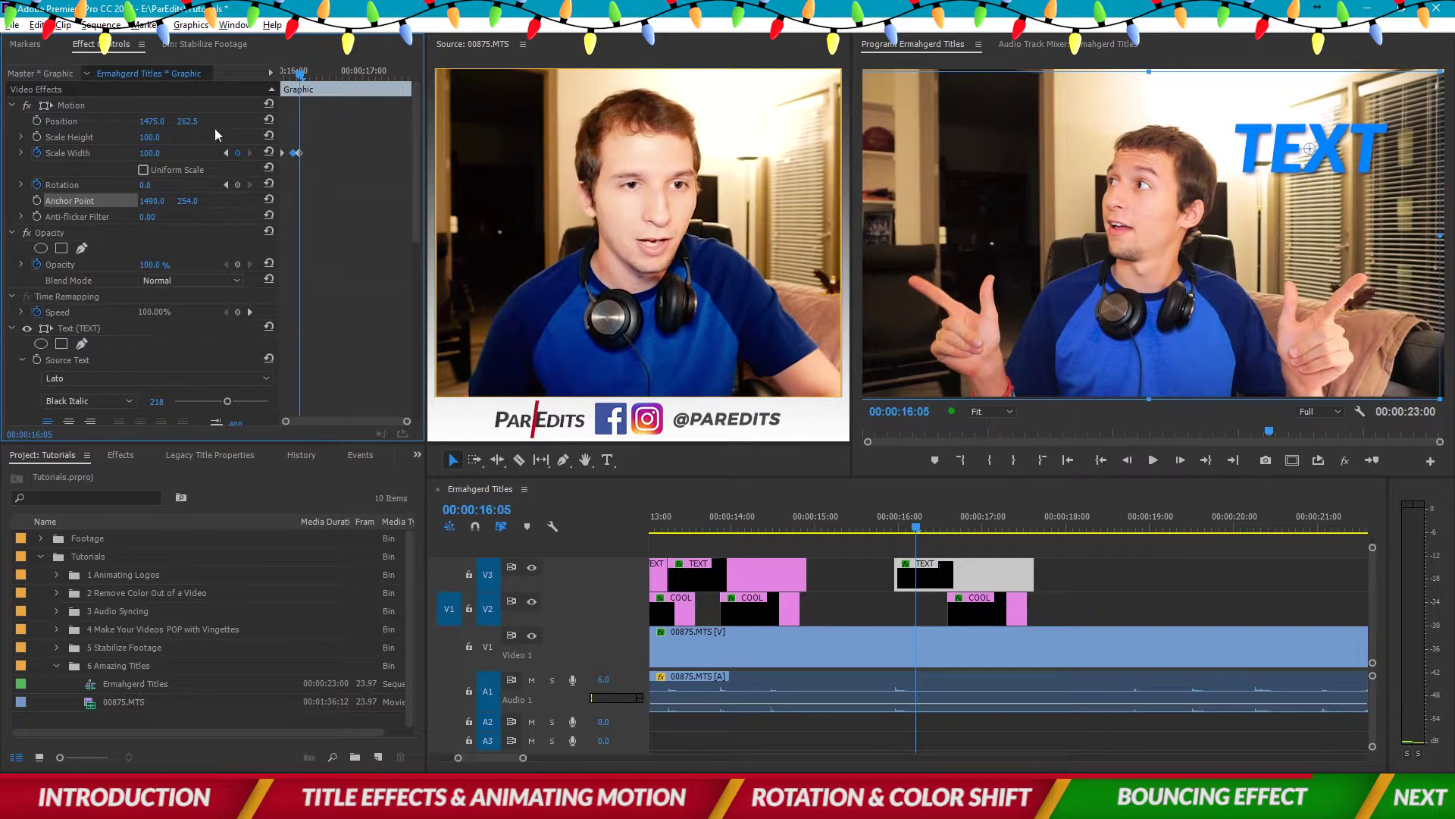
{"action": "key", "text": "Left"}
{"action": "key", "text": "Left"}
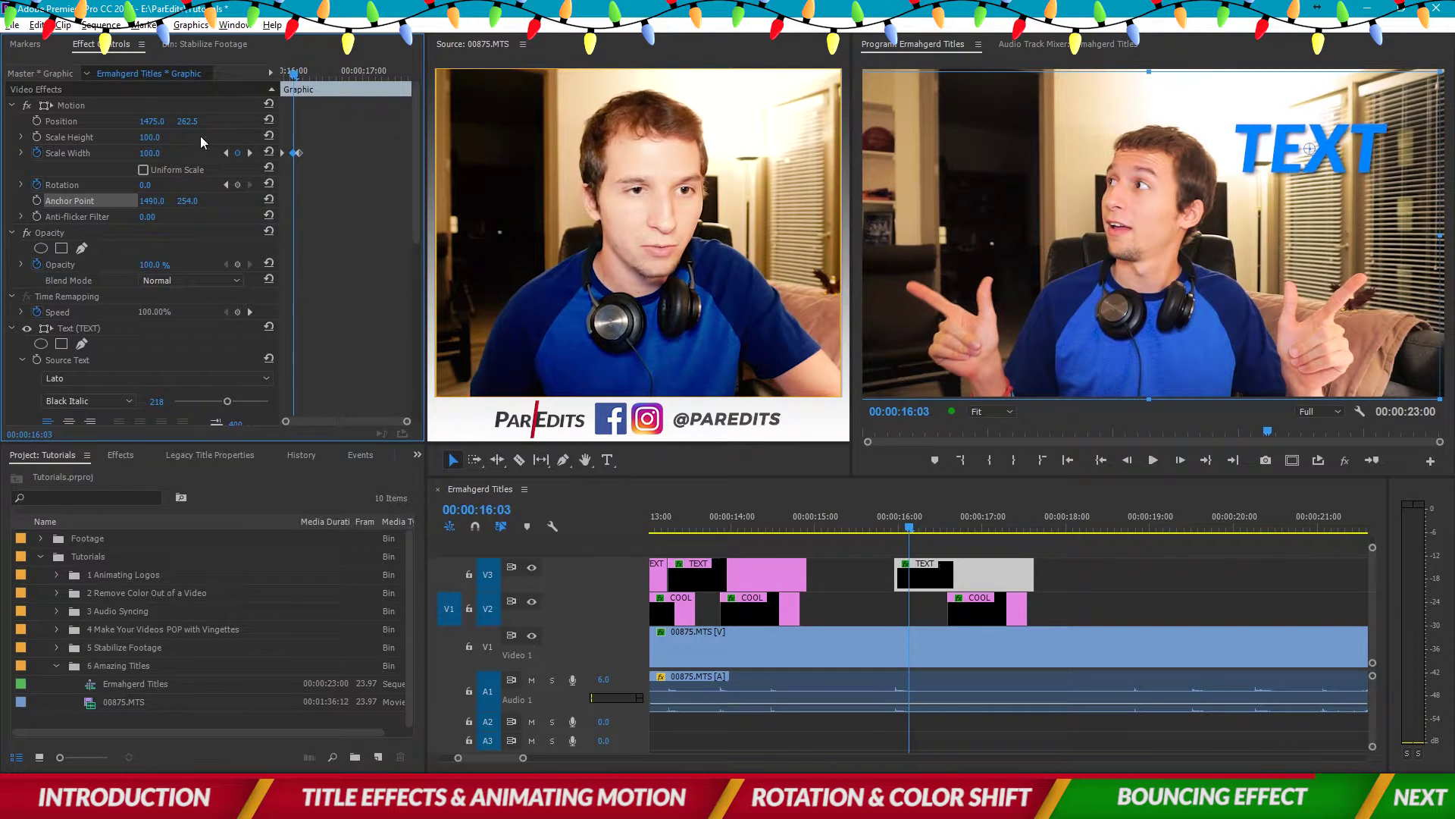
{"action": "type", "text": "105"}
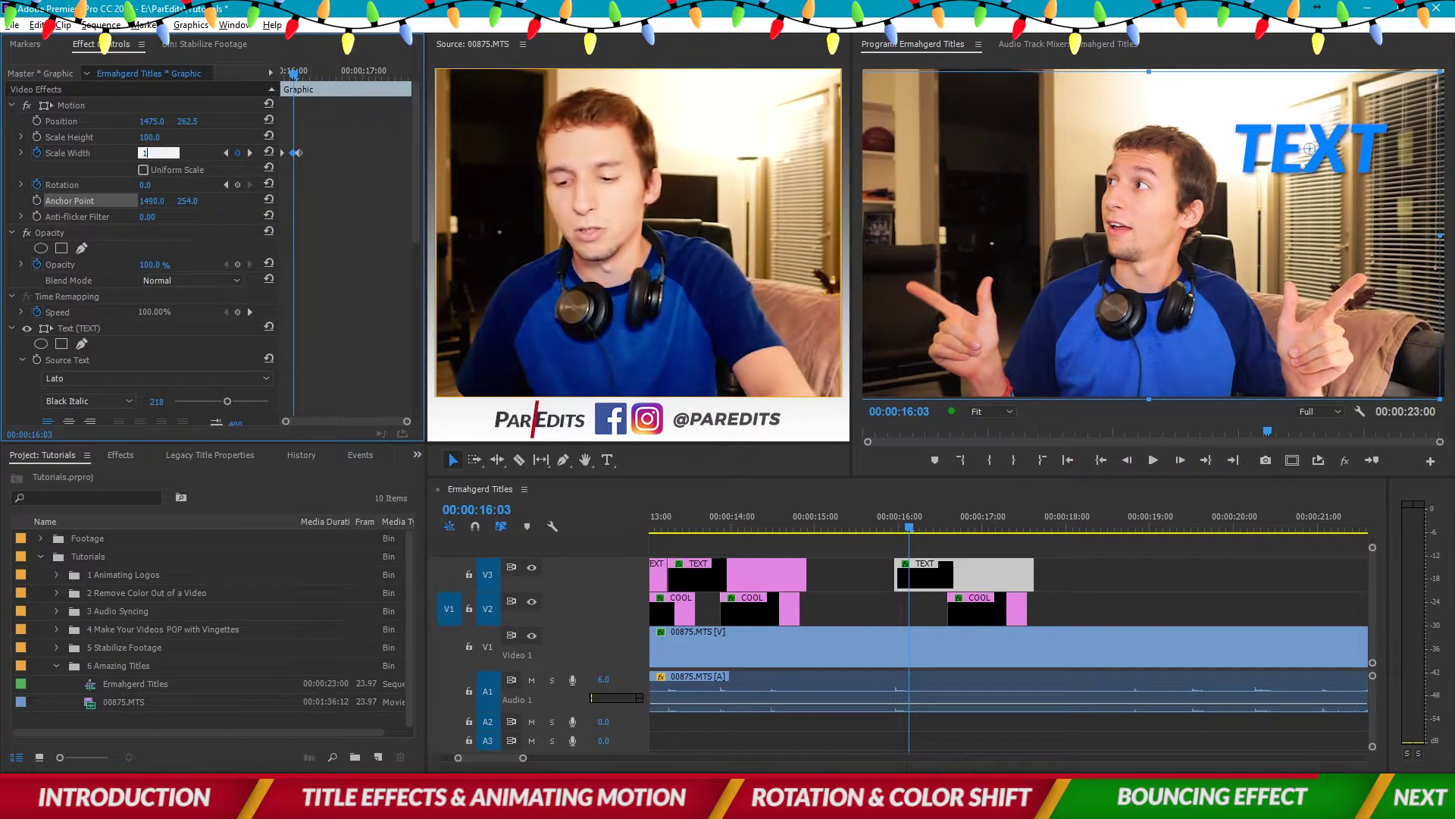
{"action": "key", "text": "Return"}
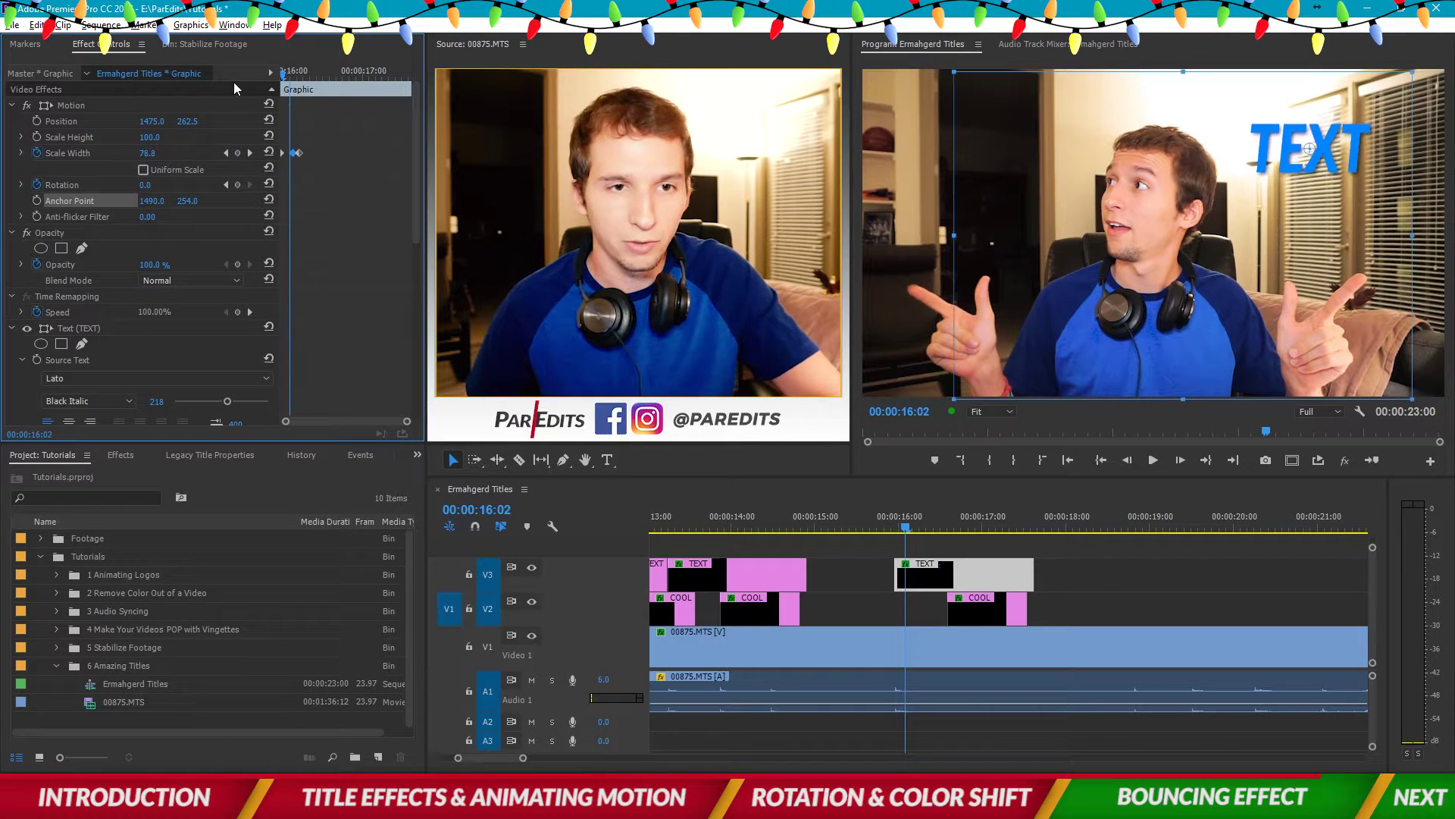
- Apply Ease In and Ease Out to the TEXT clip's Scale Width keyframes at 00:00:16:03 and 00:00:16:05
{"action": "key", "text": "Left"}
{"action": "key", "text": "Left"}
{"action": "key", "text": "Left"}
{"action": "key", "text": "Left"}
{"action": "right_click", "coordinate": [300, 153]}
{"action": "left_click", "coordinate": [295, 152]}
{"action": "right_click", "coordinate": [300, 153]}
{"action": "left_click", "coordinate": [407, 369]}
{"action": "right_click", "coordinate": [299, 153]}
{"action": "left_click", "coordinate": [356, 383]}
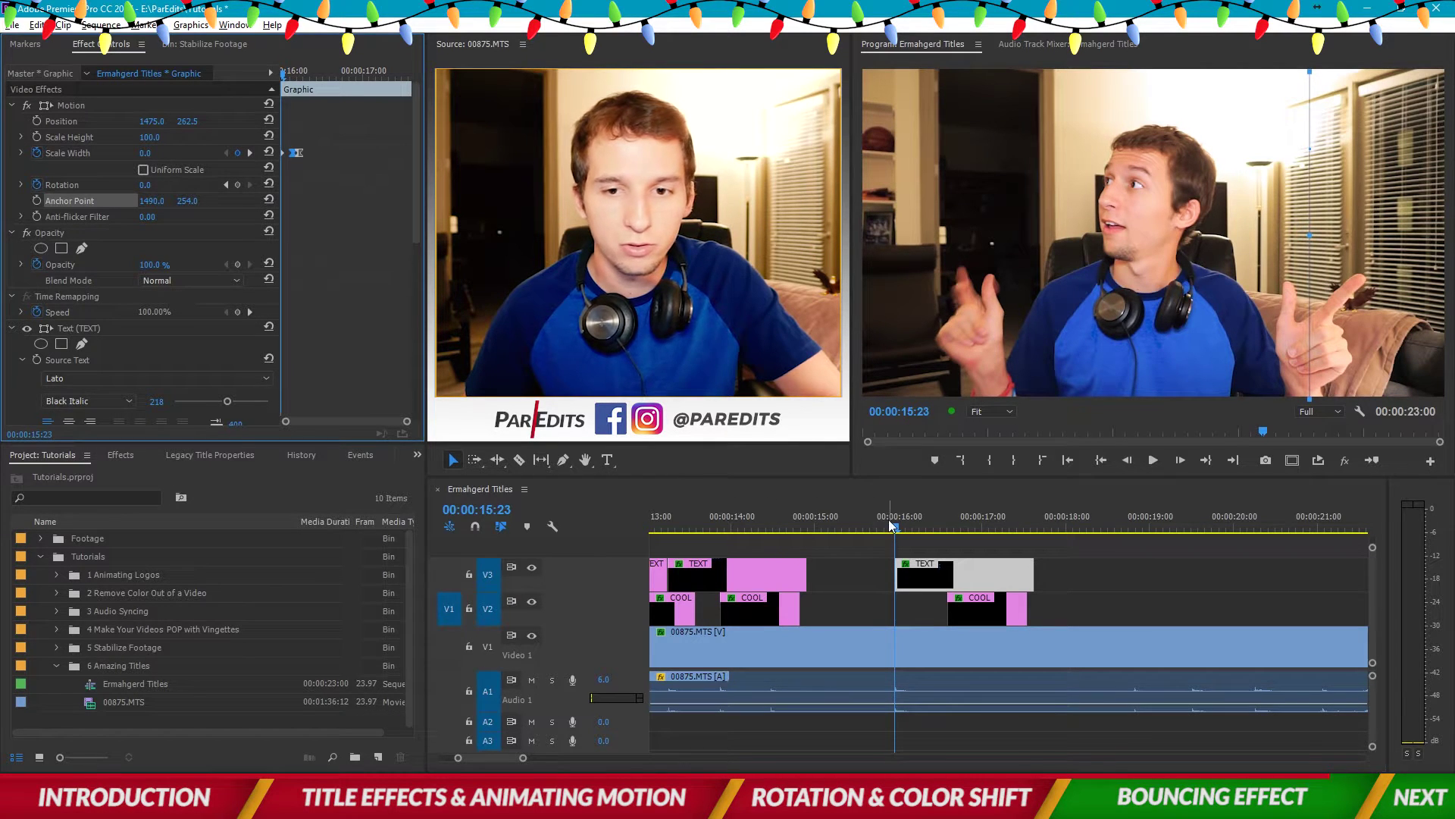
- Play back the TEXT title's width-scaling entrance from just before 00:00:15:23
{"action": "left_click_drag", "start_coordinate": [892, 525], "coordinate": [855, 527]}
{"action": "left_click", "coordinate": [874, 576]}
{"action": "key", "text": "space"}
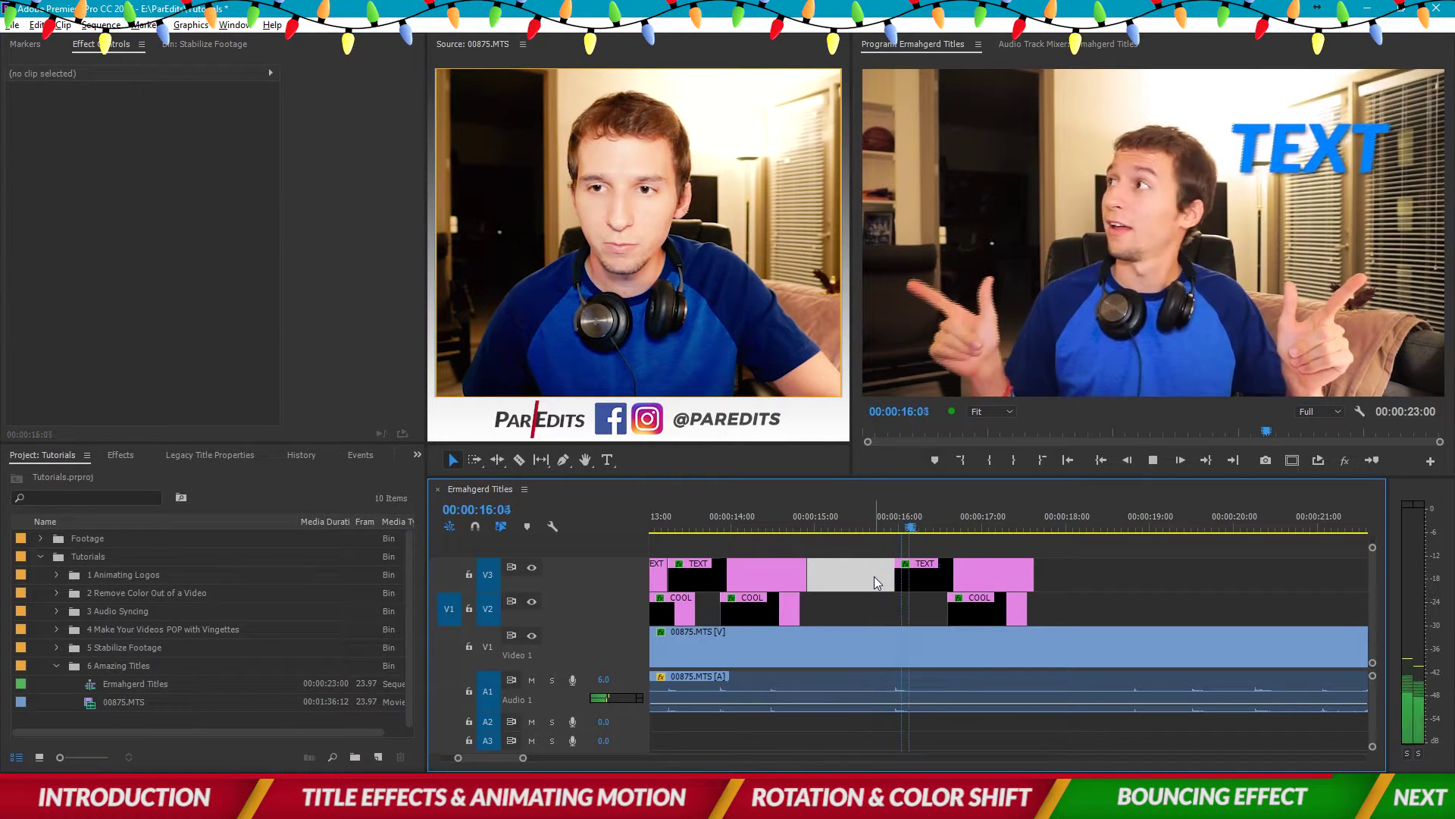
- Set the last TEXT clip's Scale Width keyframe at 00:00:16:03 to 120
{"action": "left_click", "coordinate": [901, 581]}
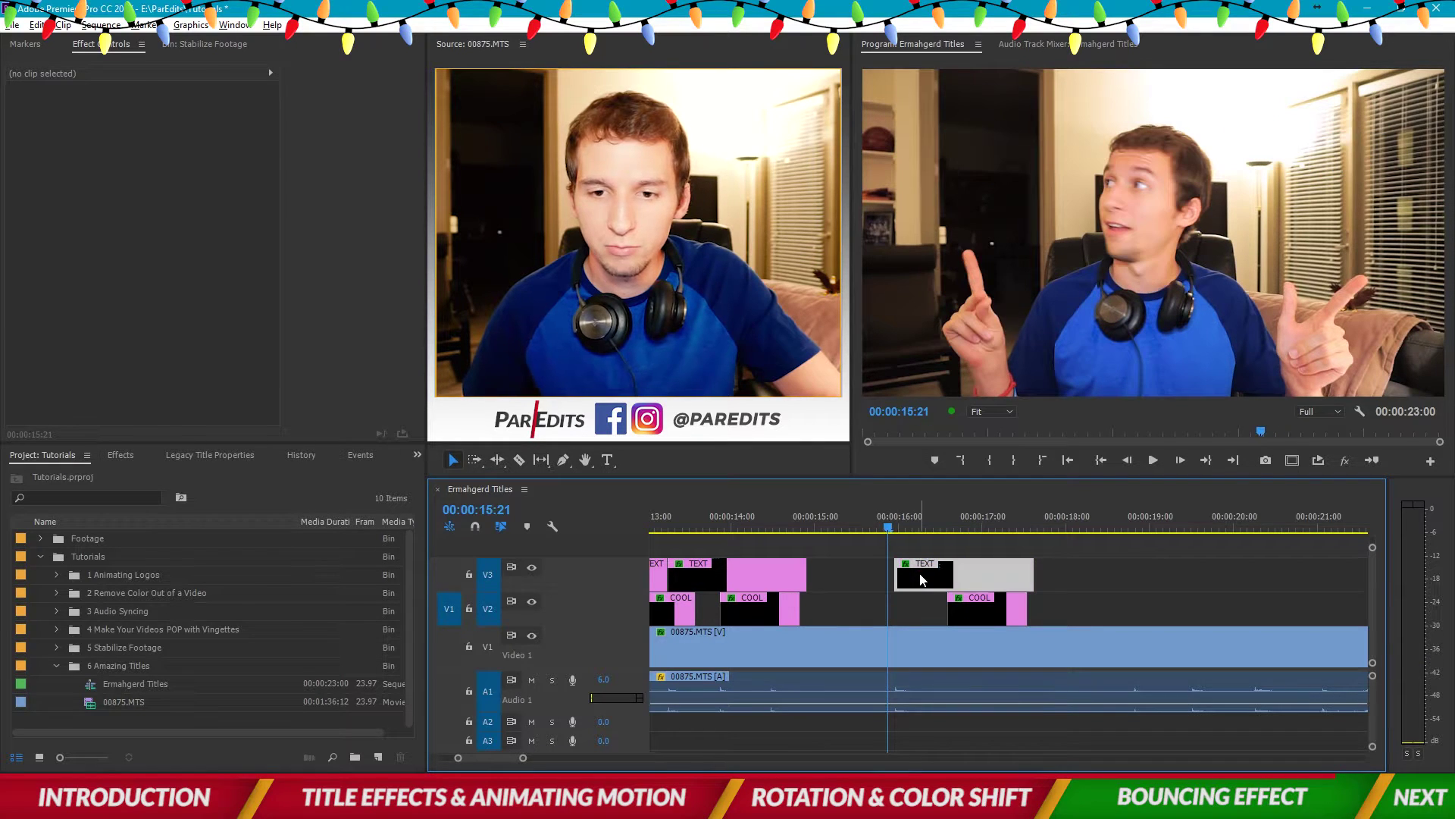
{"action": "left_click", "coordinate": [249, 153]}
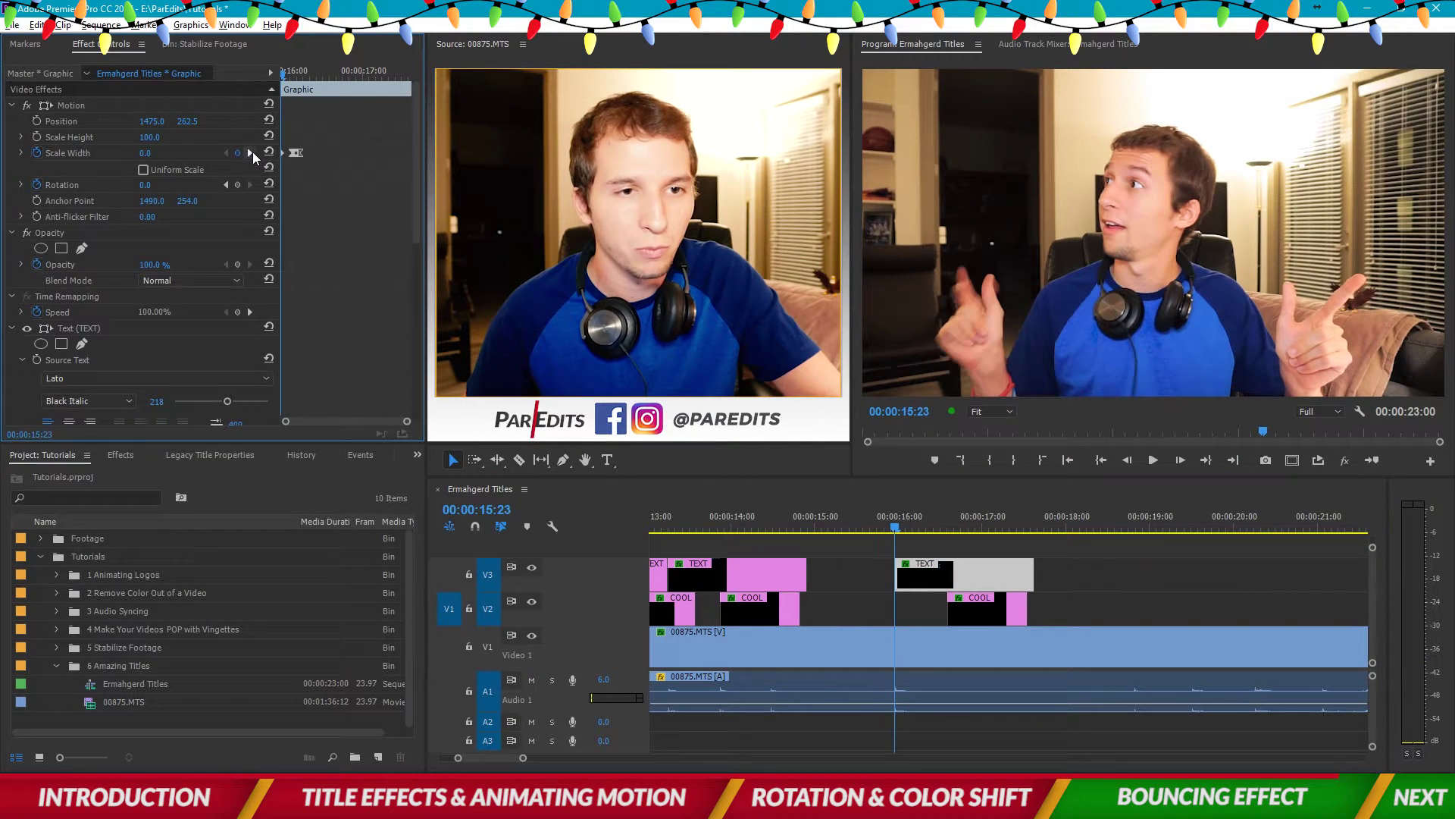
{"action": "left_click", "coordinate": [154, 152]}
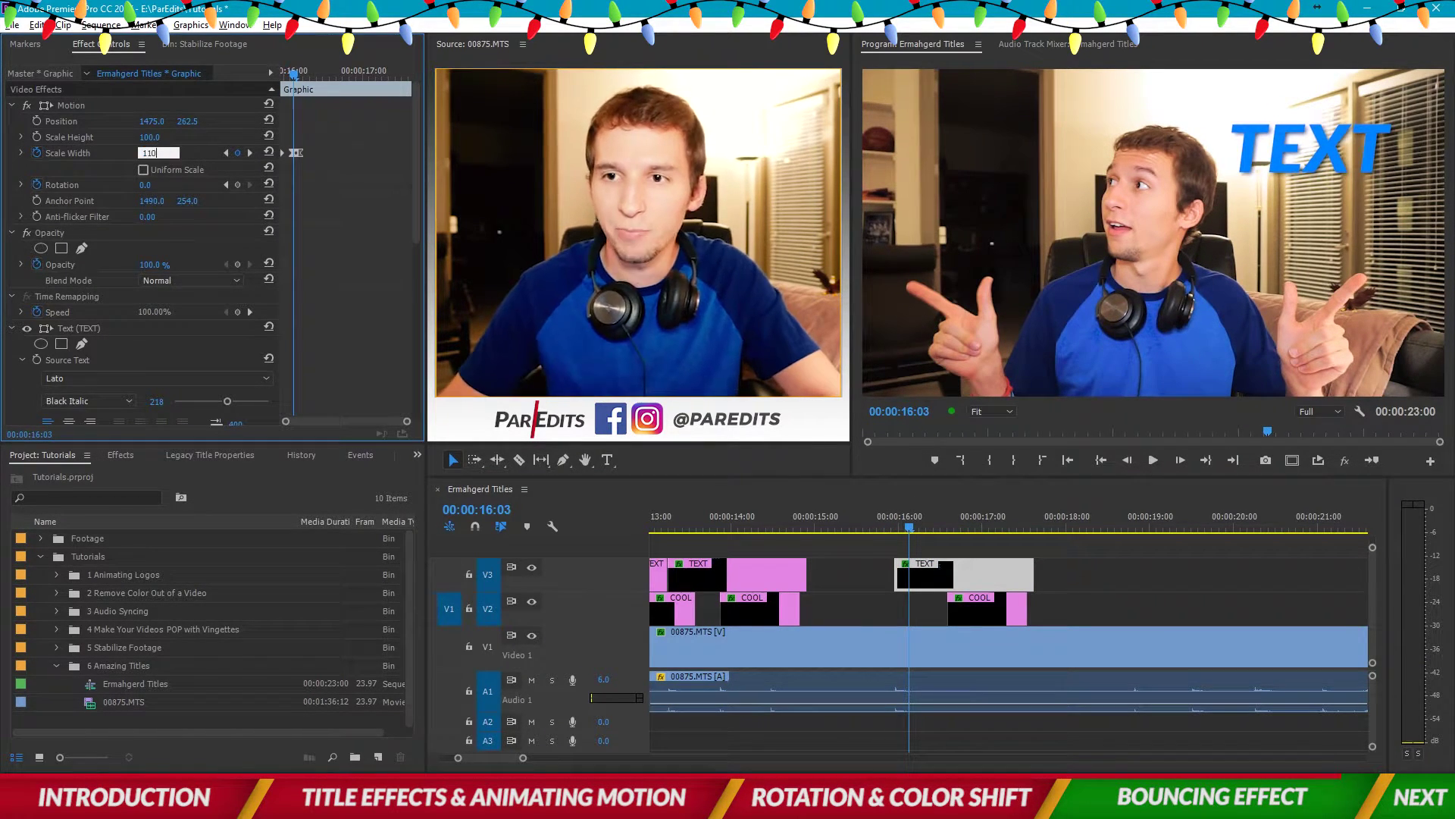
{"action": "type", "text": "110"}
{"action": "key", "text": "Return"}
{"action": "type", "text": "12"}
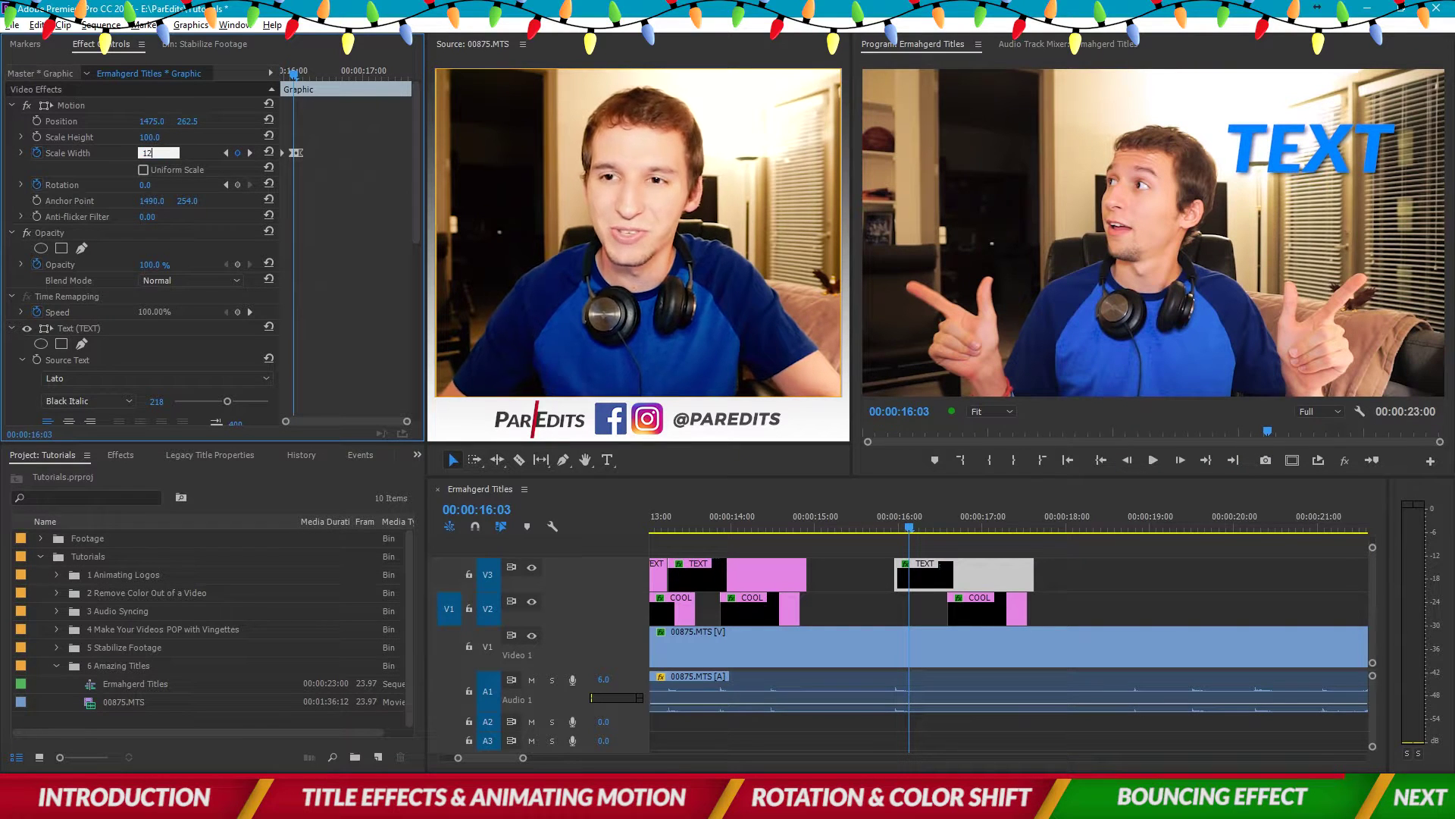
{"action": "type", "text": "0"}
{"action": "key", "text": "Return"}
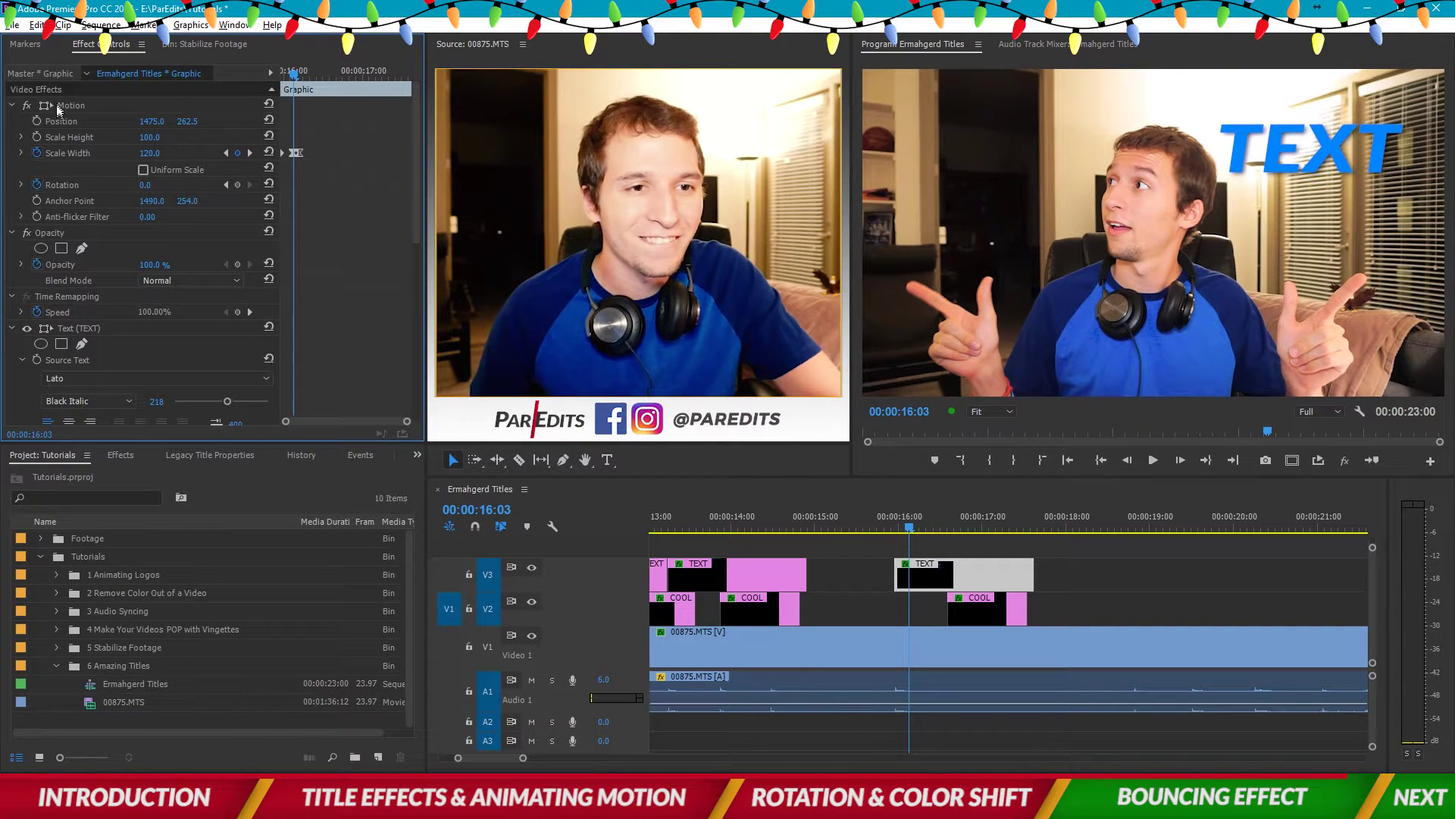
- Copy the TEXT clip's Motion settings to the last COOL clip and centre its anchor point on the COOL lettering, at about 415, 276.5
{"action": "left_click", "coordinate": [988, 614]}
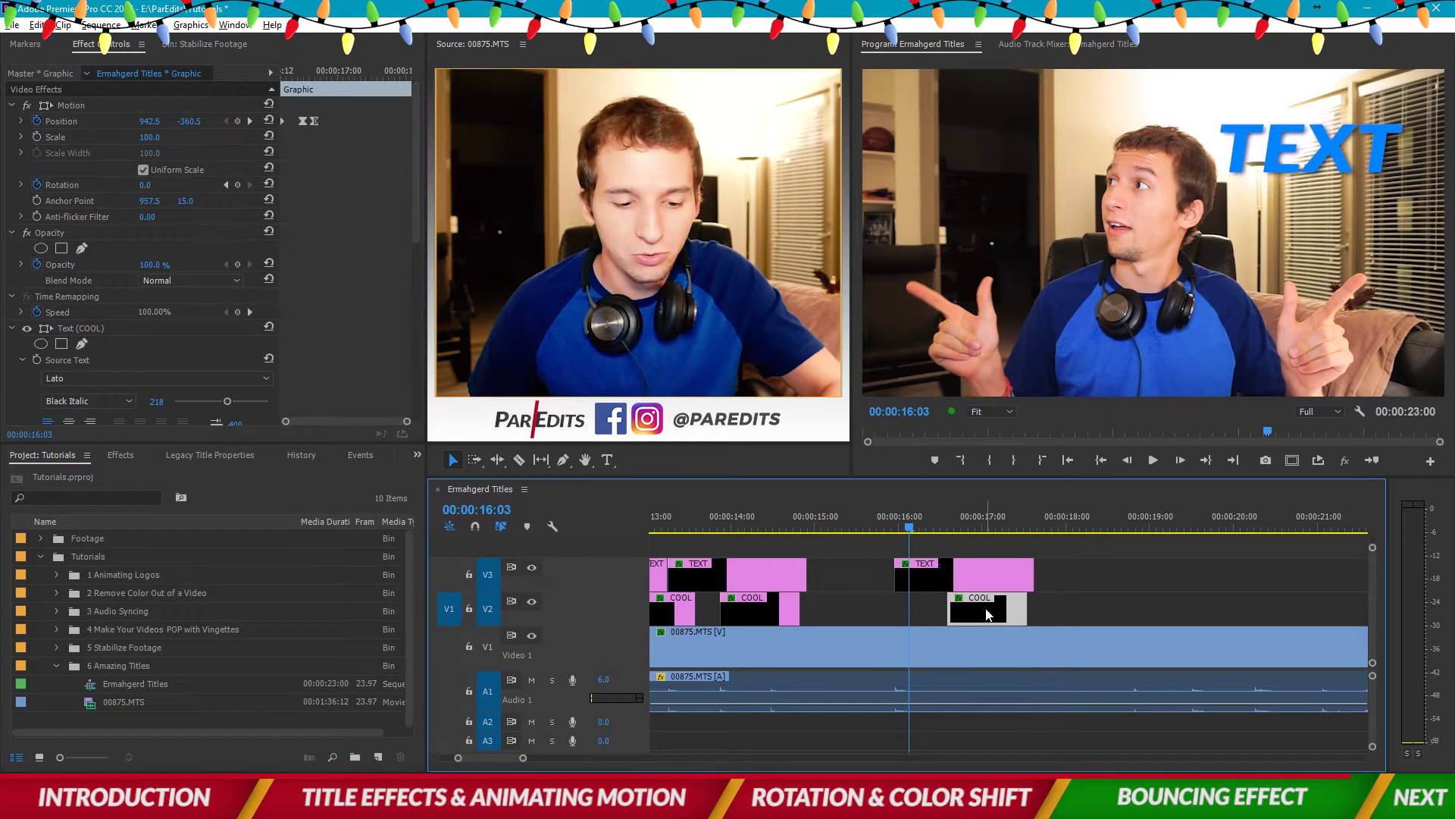
{"action": "left_click", "coordinate": [968, 510]}
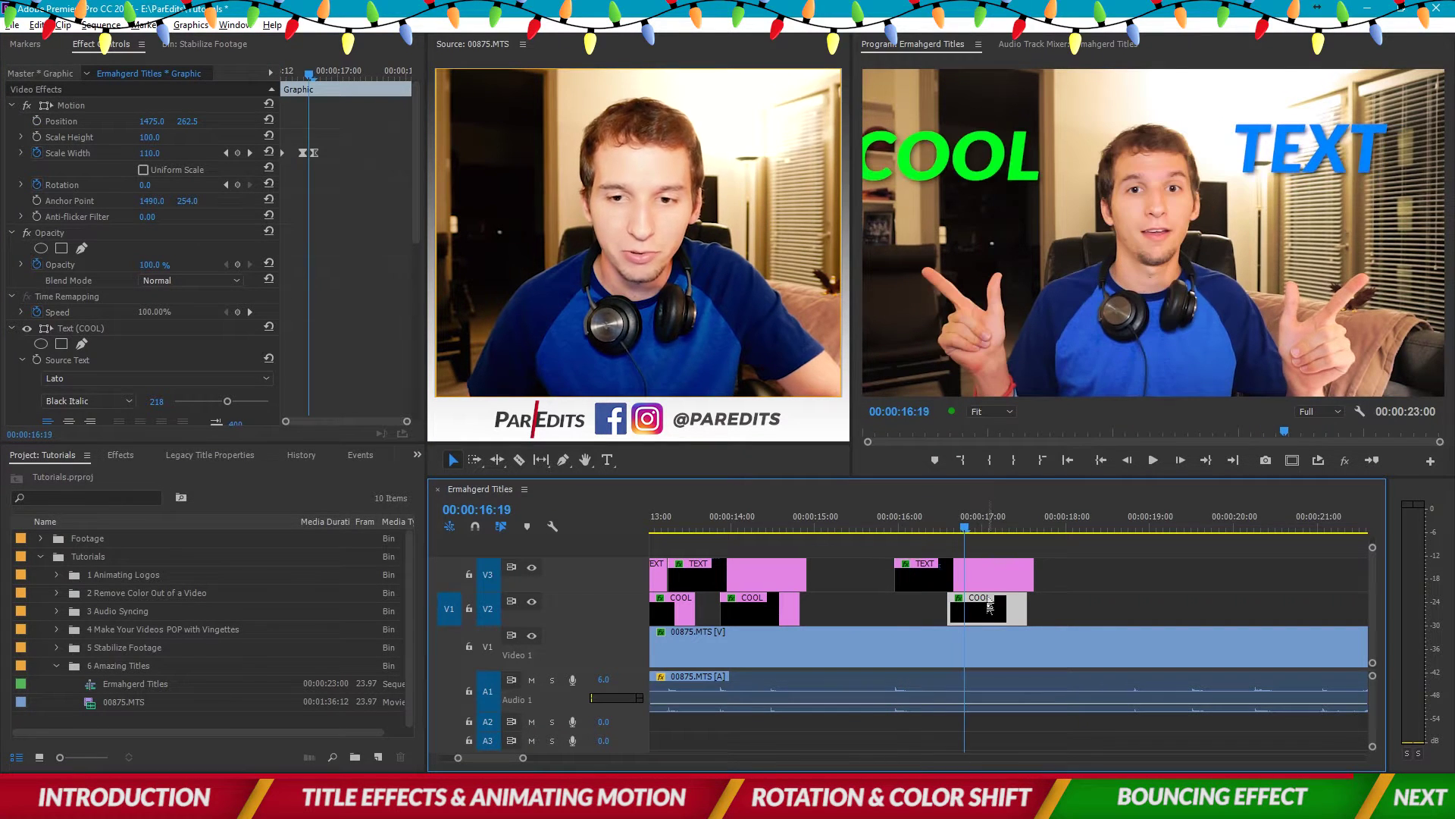
{"action": "left_click", "coordinate": [77, 203]}
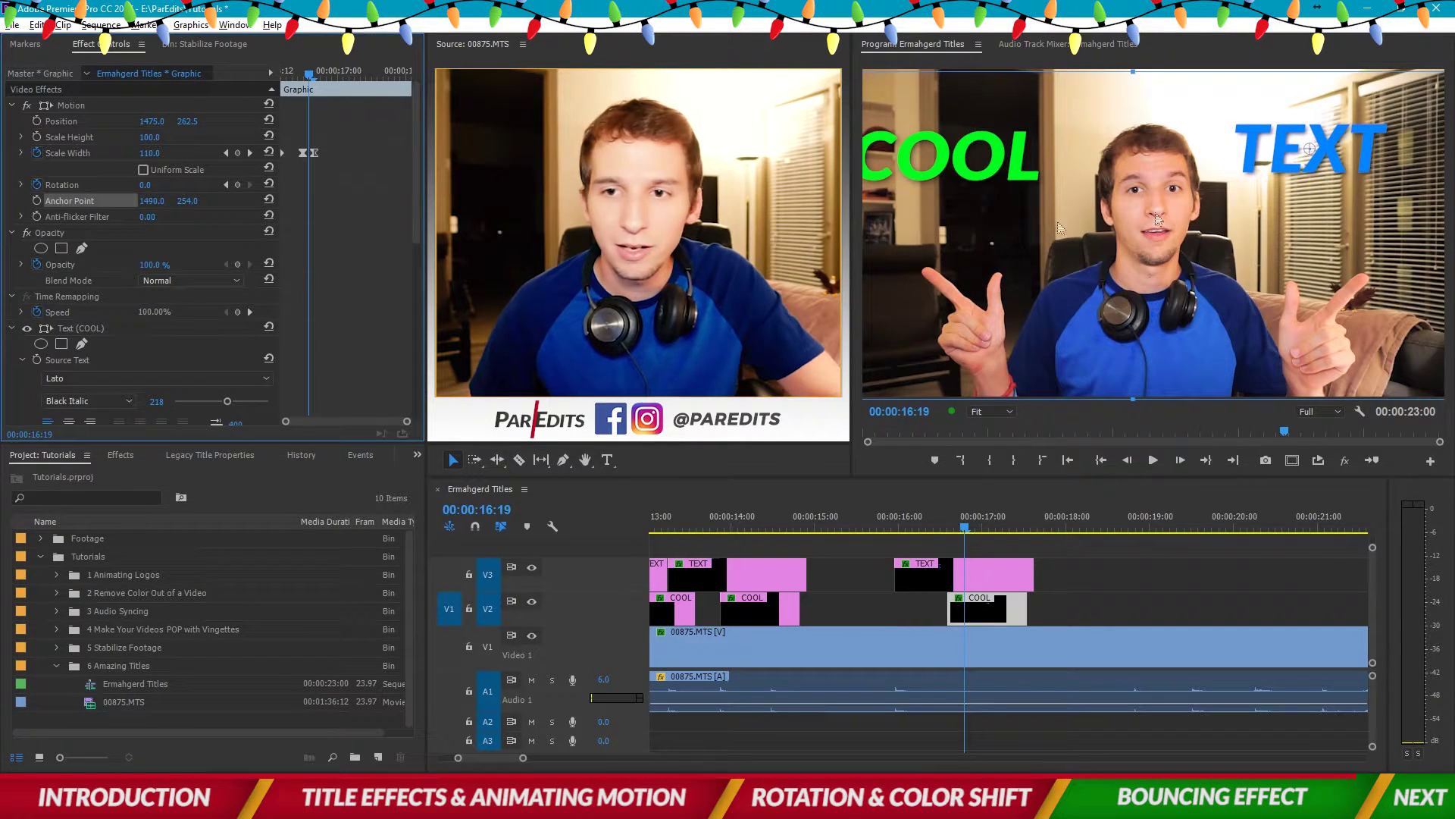
{"action": "left_click_drag", "start_coordinate": [1309, 150], "coordinate": [1008, 179]}
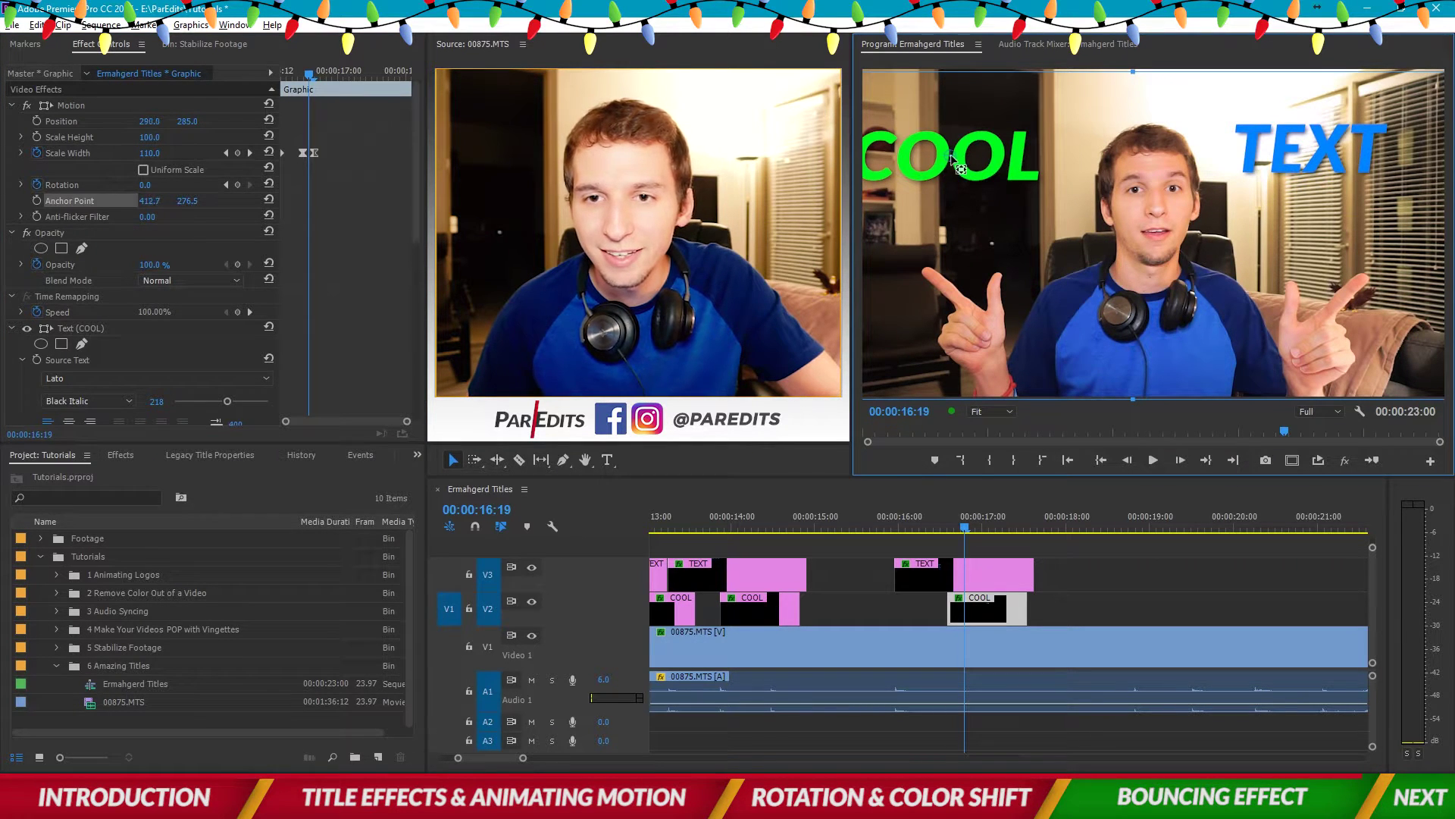
- Step through the COOL clip's entrance from 00:00:16:14 and set its horizontal Position to 402.5 at 00:00:16:22
{"action": "left_click", "coordinate": [949, 530]}
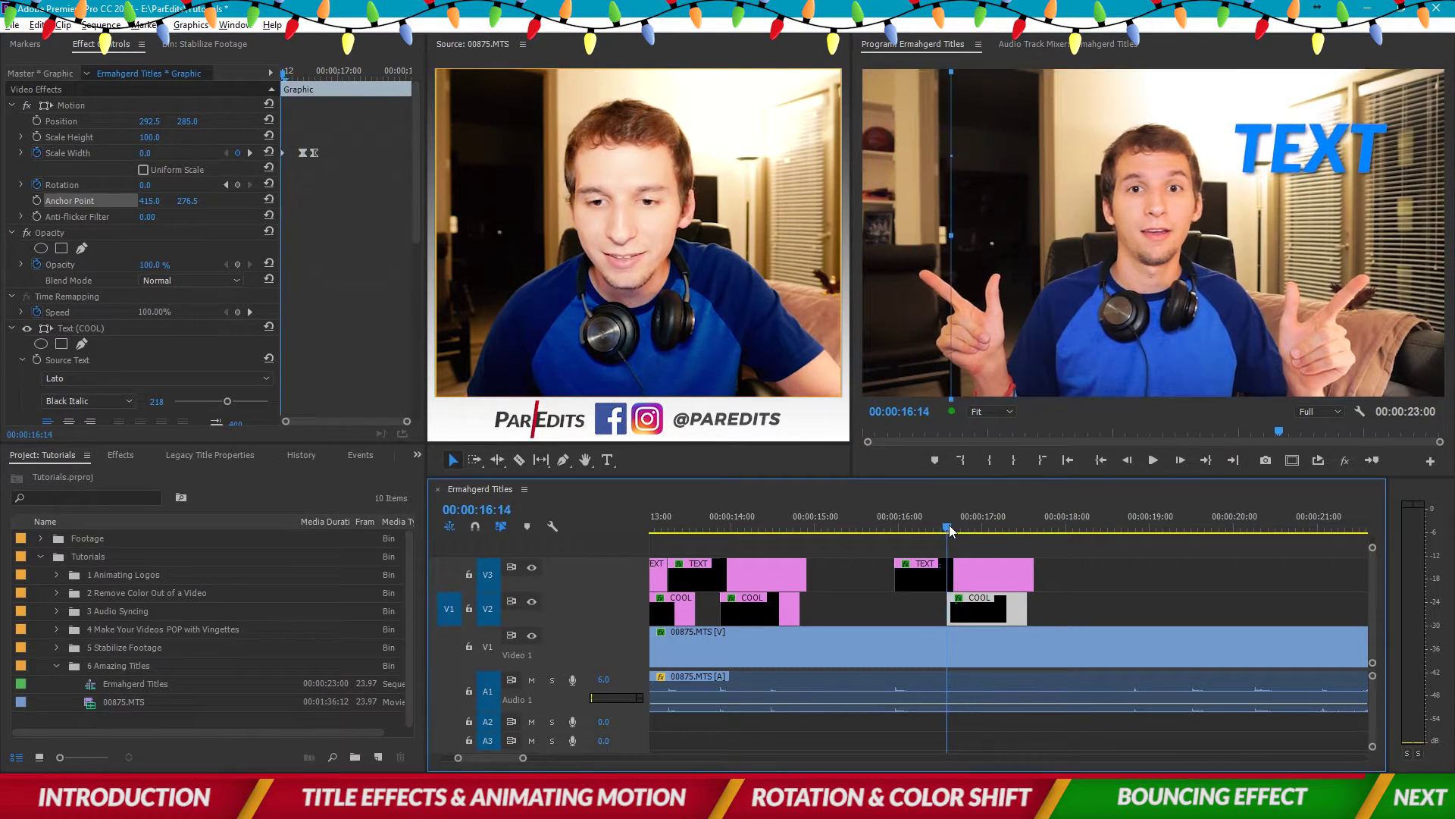
{"action": "key", "text": "Right"}
{"action": "key", "text": "Right"}
{"action": "key", "text": "Right"}
{"action": "key", "text": "Right"}
{"action": "key", "text": "Right"}
{"action": "key", "text": "Right"}
{"action": "key", "text": "Right"}
{"action": "key", "text": "Right"}
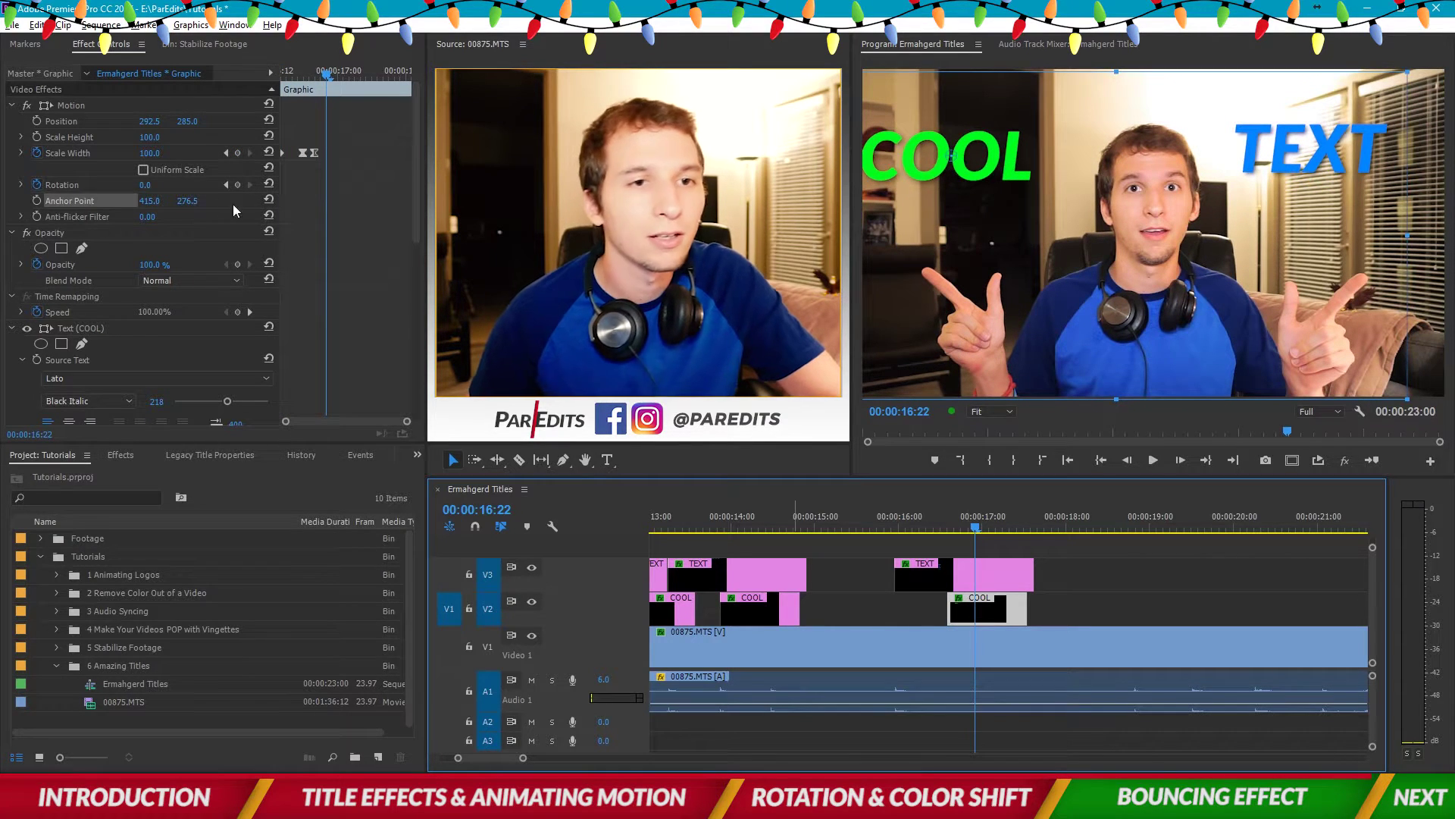
{"action": "left_click_drag", "start_coordinate": [146, 129], "coordinate": [230, 129]}
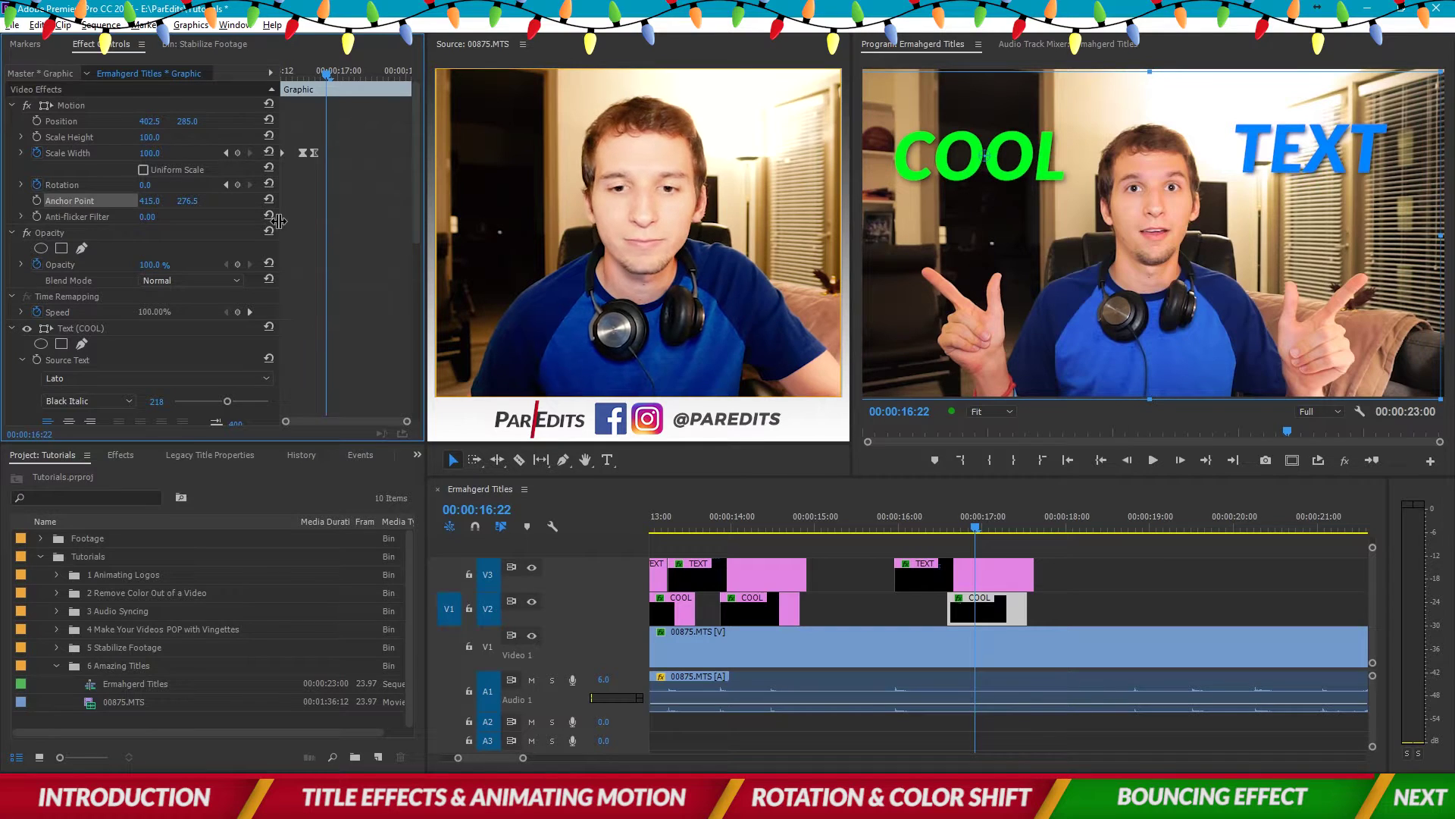
- Play back the TEXT and COOL width-stretch entrances from 00:00:15:08
{"action": "left_click_drag", "start_coordinate": [875, 530], "coordinate": [844, 534]}
{"action": "left_click", "coordinate": [1132, 599]}
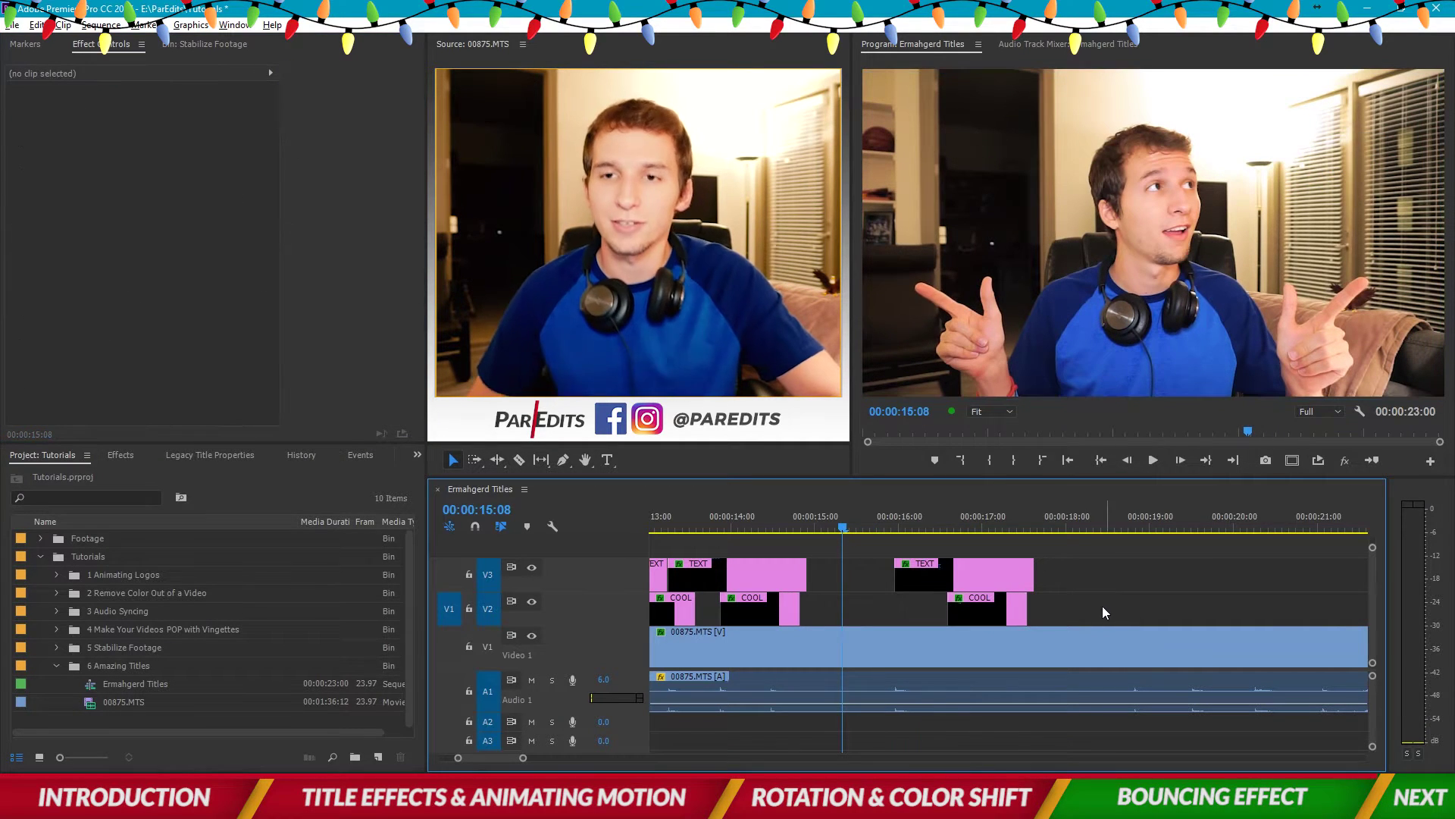
{"action": "key", "text": "space"}
{"action": "key", "text": "space"}
- Shift the last TEXT and COOL clips earlier, starting COOL at about 00:00:15:23 with the TEXT clip lengthened, and play back the titles
{"action": "left_click_drag", "start_coordinate": [1020, 614], "coordinate": [1207, 621]}
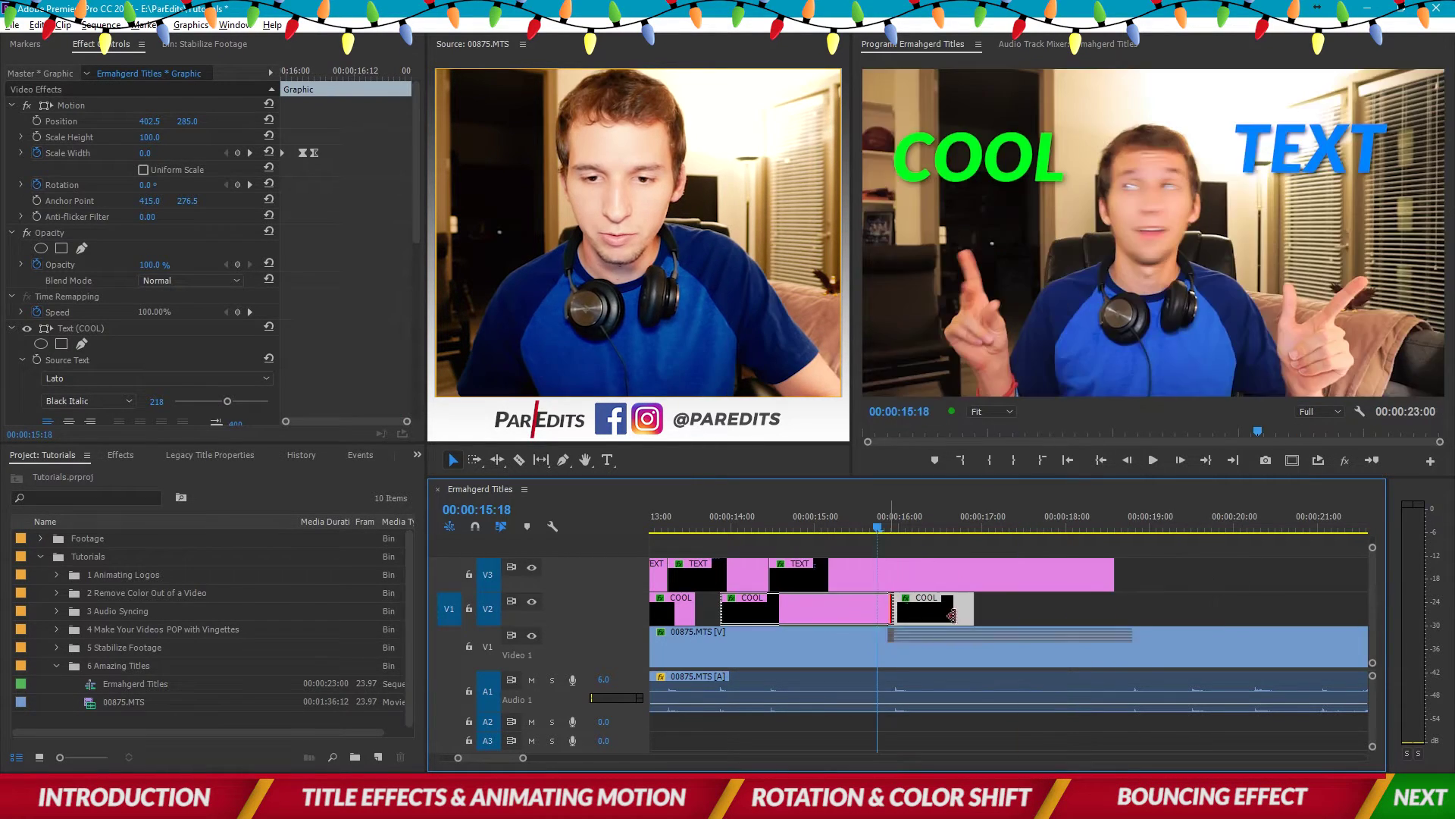
{"action": "left_click", "coordinate": [710, 523]}
{"action": "key", "text": "space"}
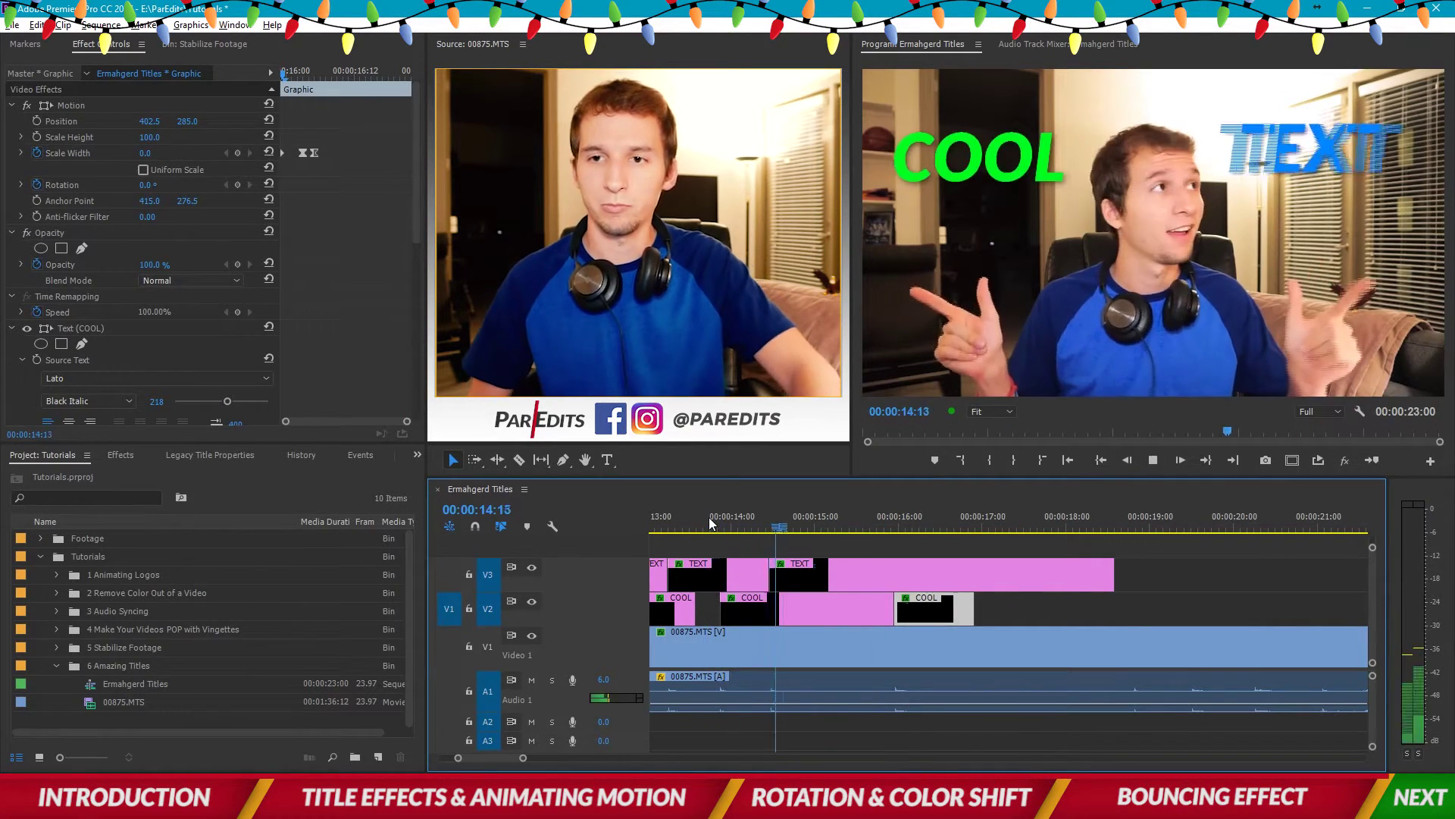